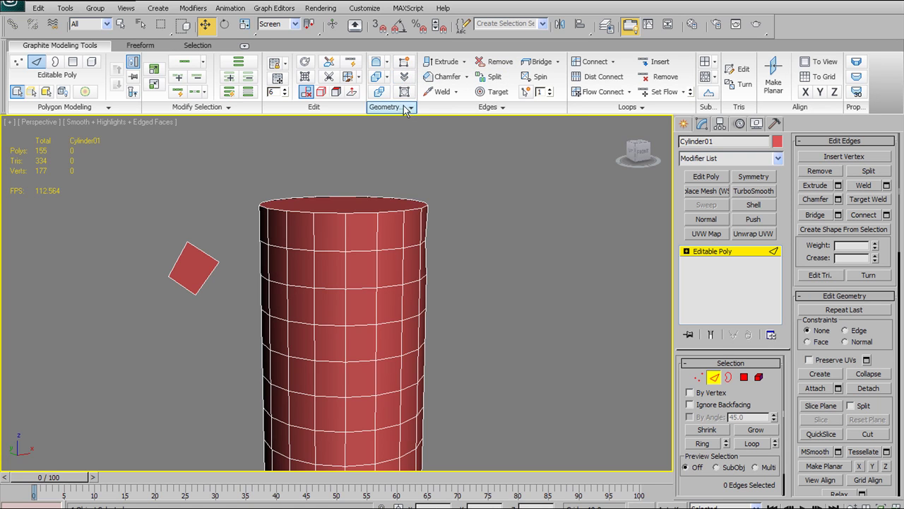
pyautogui.click(495, 107)
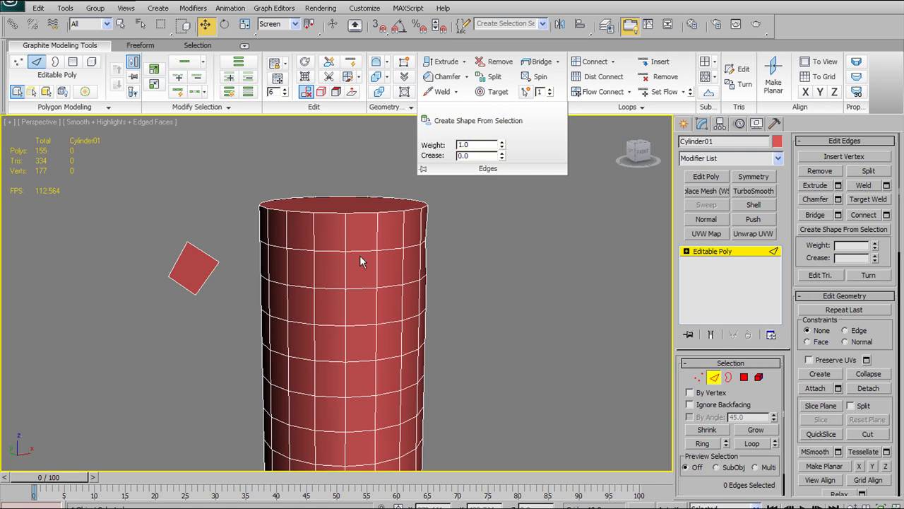
pyautogui.click(333, 288)
pyautogui.click(760, 445)
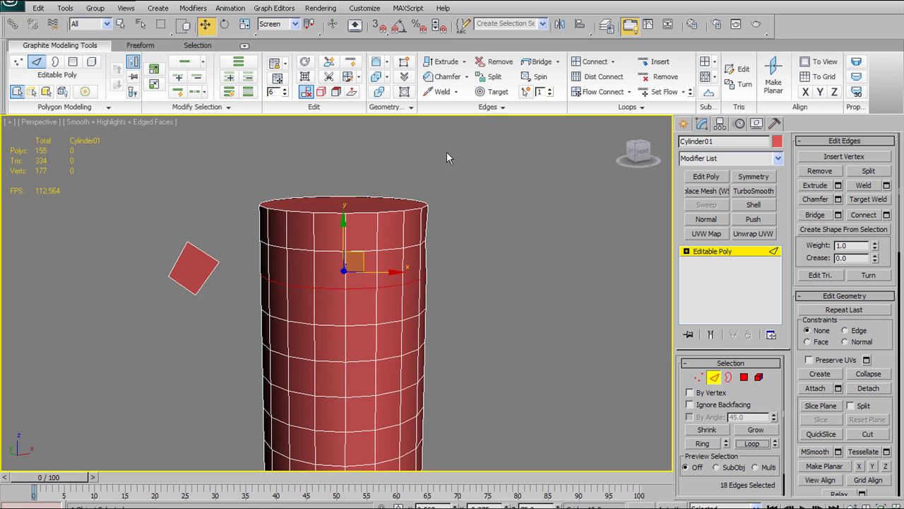
pyautogui.click(489, 107)
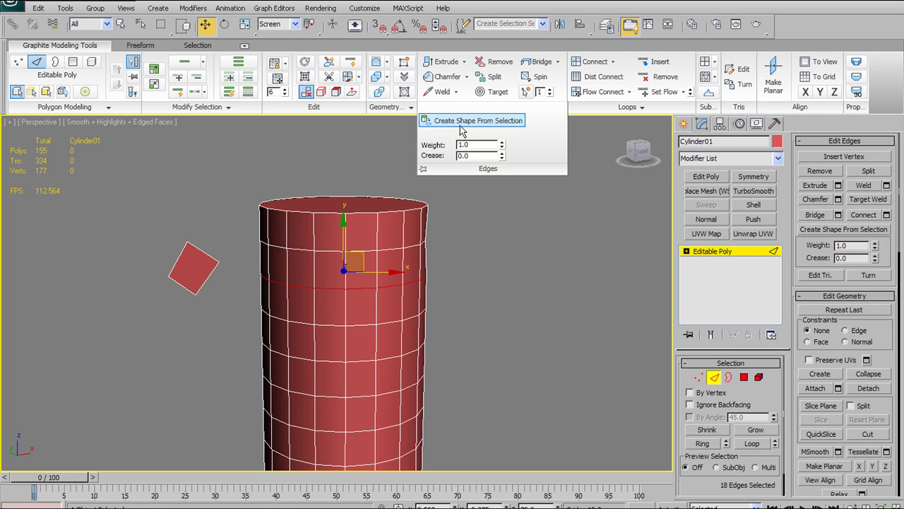
pyautogui.click(411, 299)
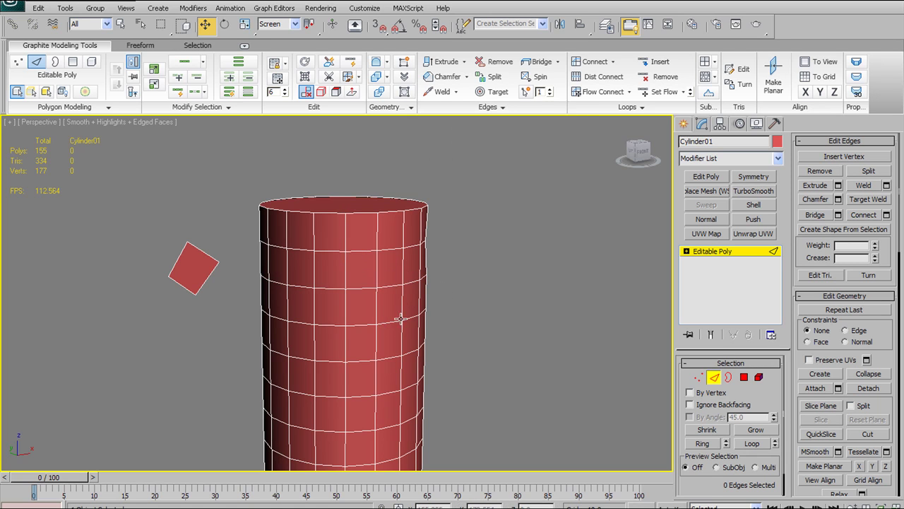
# - Select the third horizontal edge loop below the cylinder's rim and create a smooth shape from the selection
pyautogui.click(400, 319)
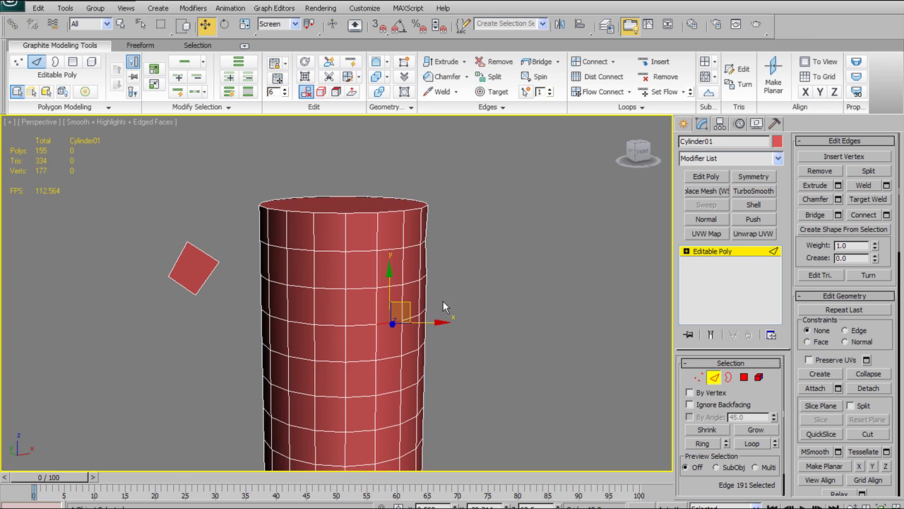
pyautogui.keyDown('alt'); pyautogui.moveTo(443, 306); pyautogui.dragTo(426, 264, button='middle'); pyautogui.keyUp('alt')
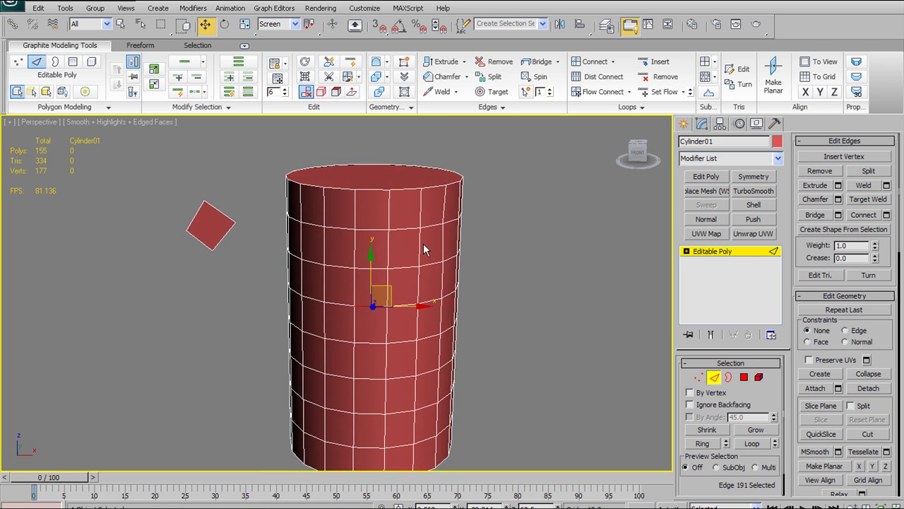
pyautogui.keyDown('alt'); pyautogui.moveTo(367, 322); pyautogui.dragTo(379, 287, button='middle'); pyautogui.keyUp('alt')
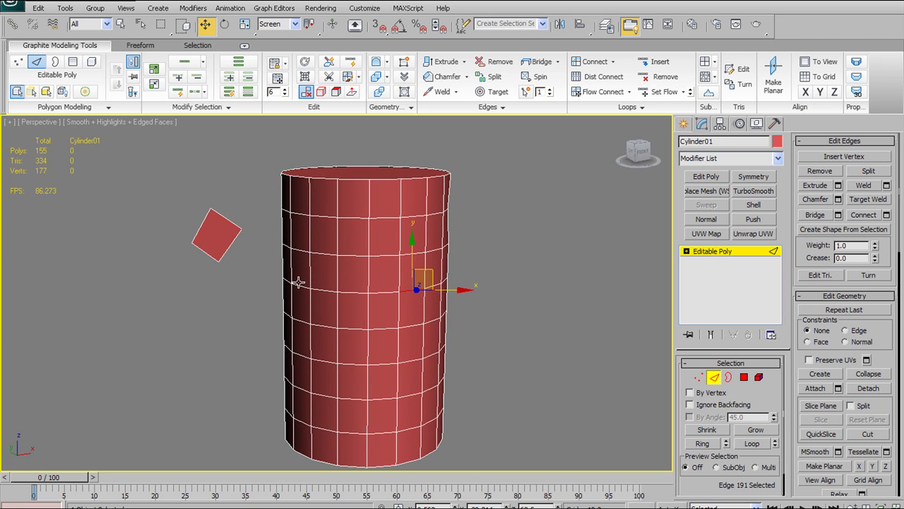
pyautogui.keyDown('alt'); pyautogui.moveTo(355, 300); pyautogui.dragTo(380, 321, button='middle'); pyautogui.keyUp('alt')
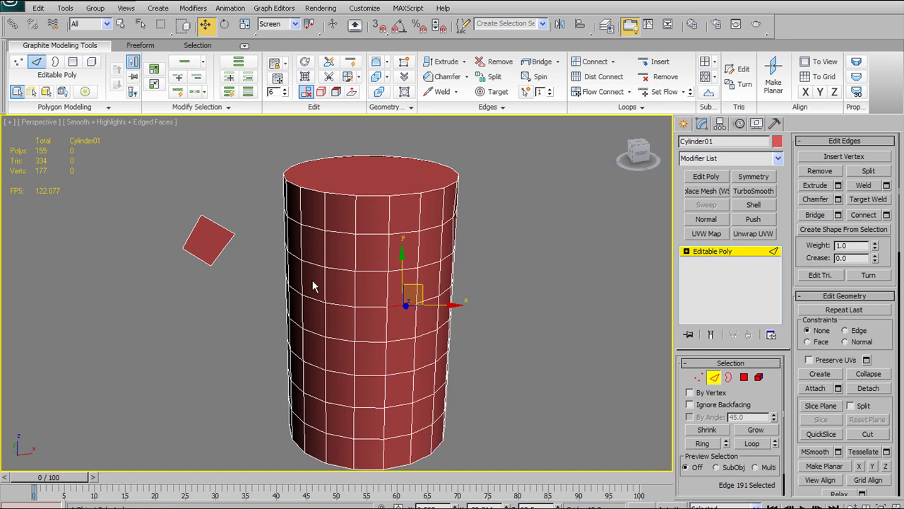
pyautogui.click(373, 307)
pyautogui.moveTo(442, 353)
pyautogui.keyDown('alt'); pyautogui.mouseDown(button='middle')
pyautogui.moveTo(456, 349)
pyautogui.moveTo(451, 357)
pyautogui.mouseUp(button='middle'); pyautogui.keyUp('alt')
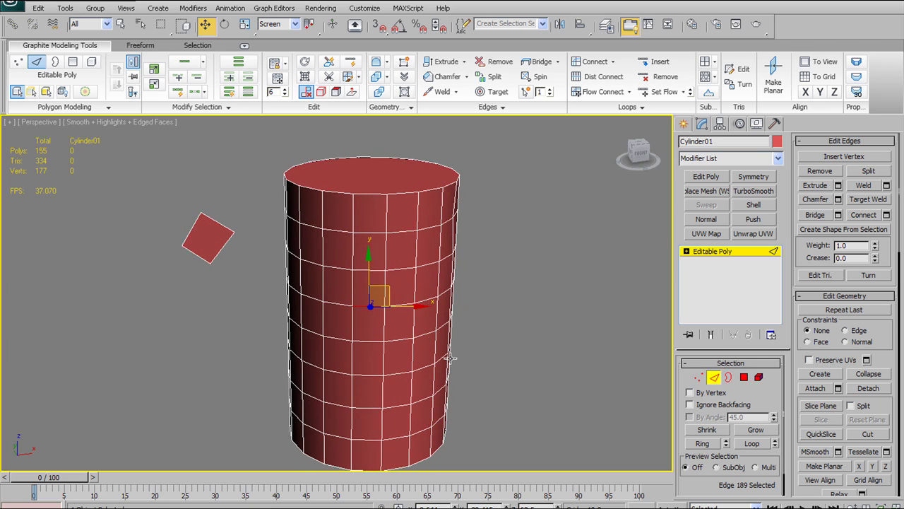
pyautogui.click(753, 443)
pyautogui.keyDown('alt'); pyautogui.moveTo(488, 325); pyautogui.dragTo(510, 333, button='middle'); pyautogui.keyUp('alt')
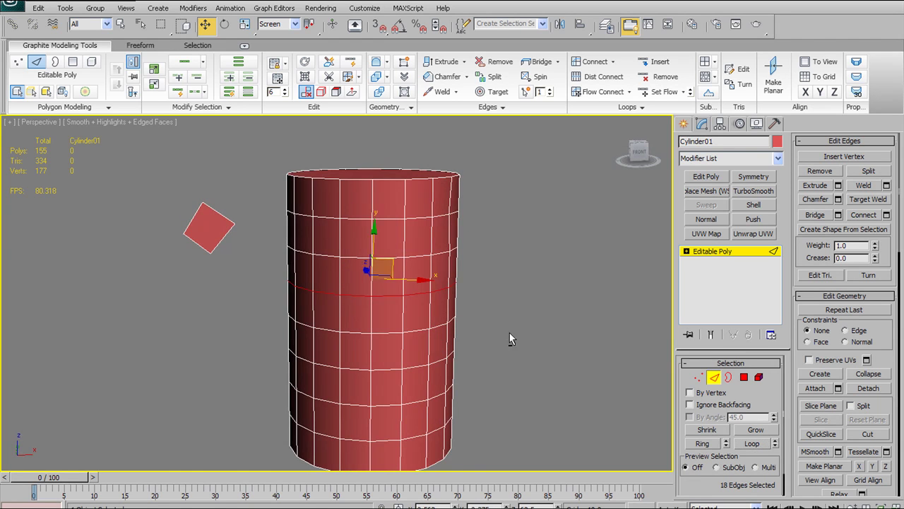
pyautogui.click(528, 113)
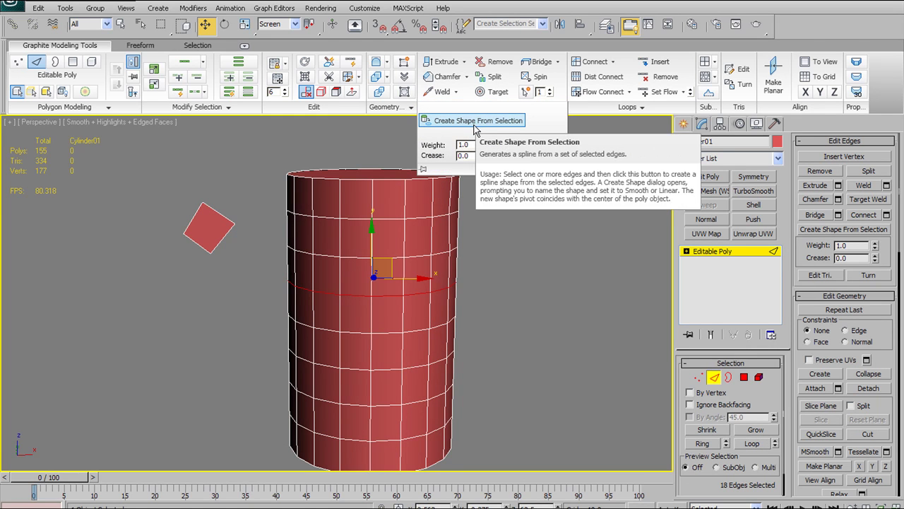
pyautogui.click(465, 122)
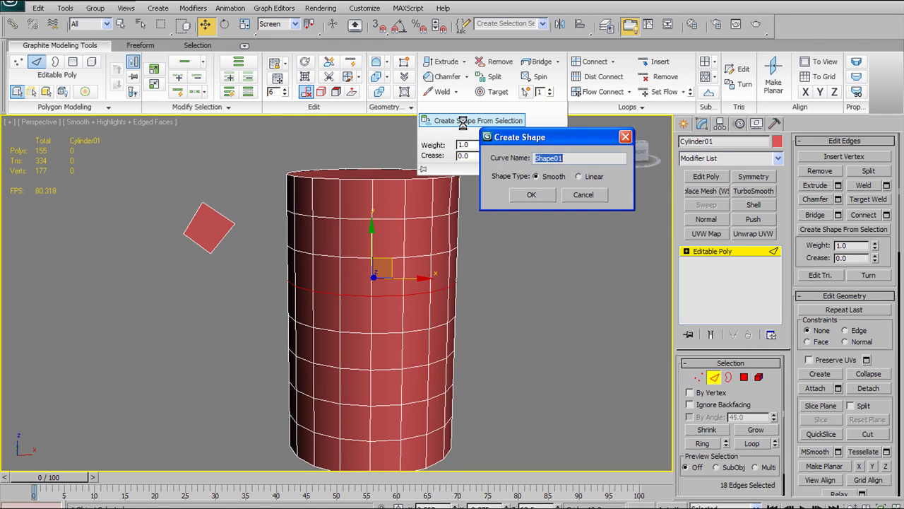
pyautogui.click(540, 194)
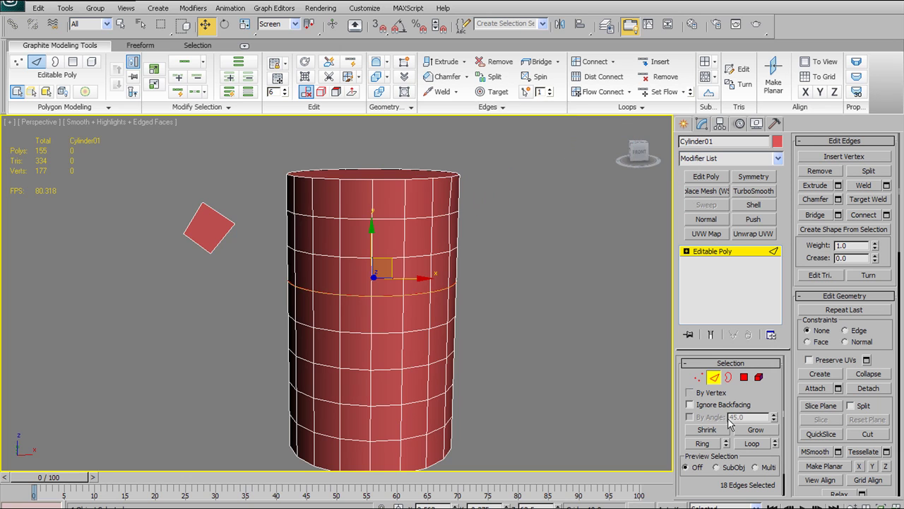
# - Leave edge editing, select the extracted spline ring and move it vertically to just above the cylinder's top
pyautogui.click(713, 378)
pyautogui.click(418, 293)
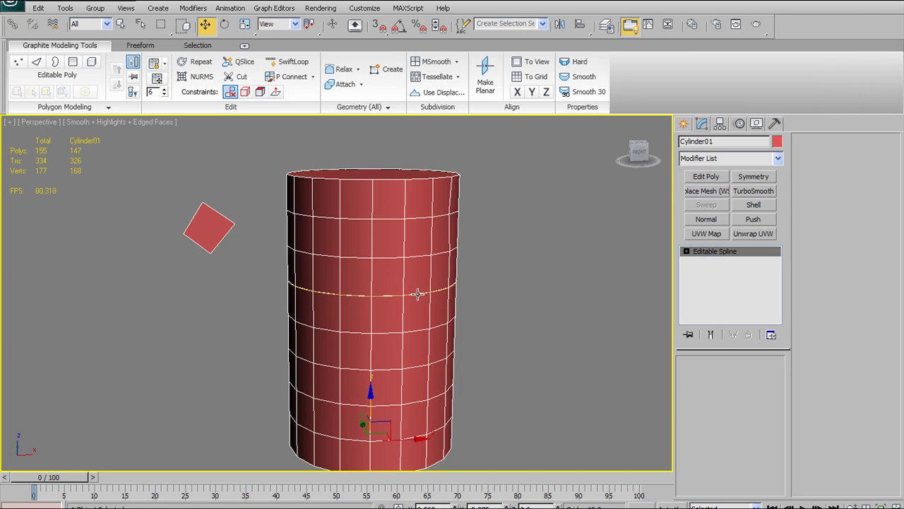
pyautogui.click(387, 406)
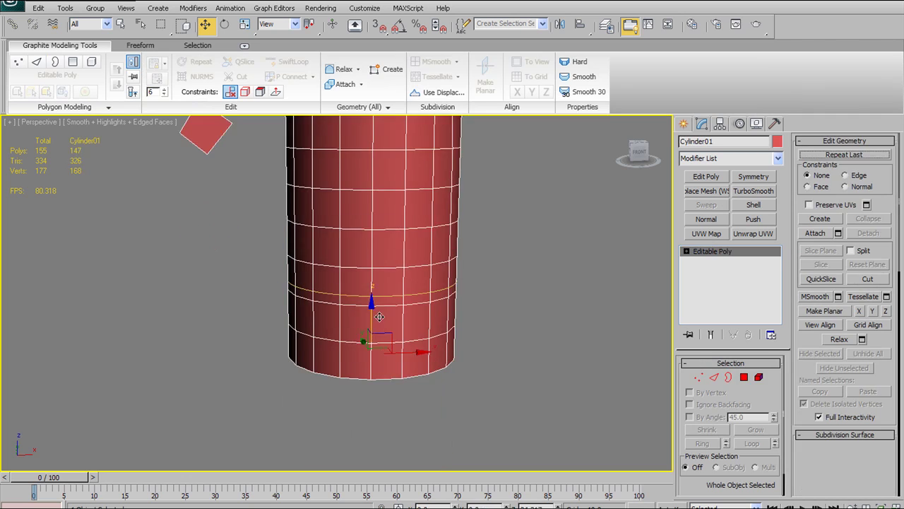
pyautogui.click(394, 315)
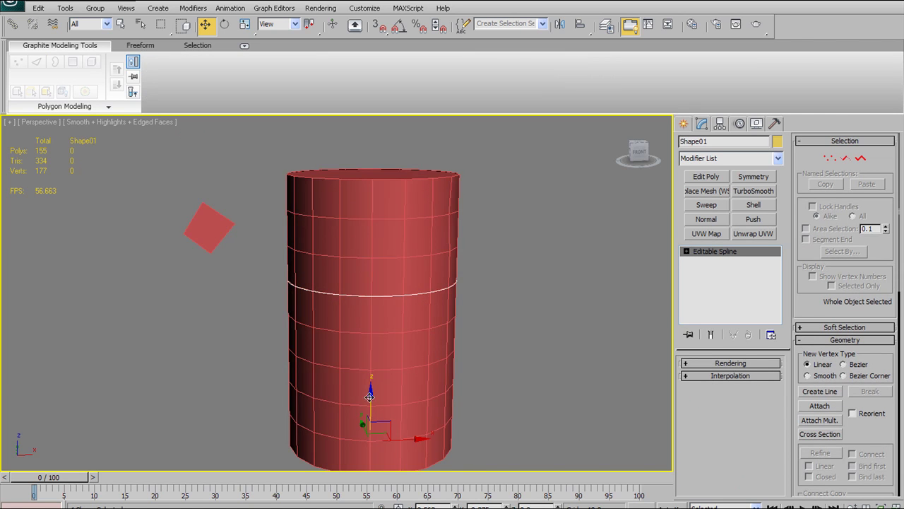
pyautogui.moveTo(369, 397); pyautogui.dragTo(381, 267)
pyautogui.keyDown('alt'); pyautogui.moveTo(389, 273); pyautogui.dragTo(387, 315, button='middle'); pyautogui.keyUp('alt')
pyautogui.click(522, 239)
pyautogui.keyDown('alt'); pyautogui.moveTo(522, 244); pyautogui.dragTo(459, 193, button='middle'); pyautogui.keyUp('alt')
pyautogui.click(441, 203)
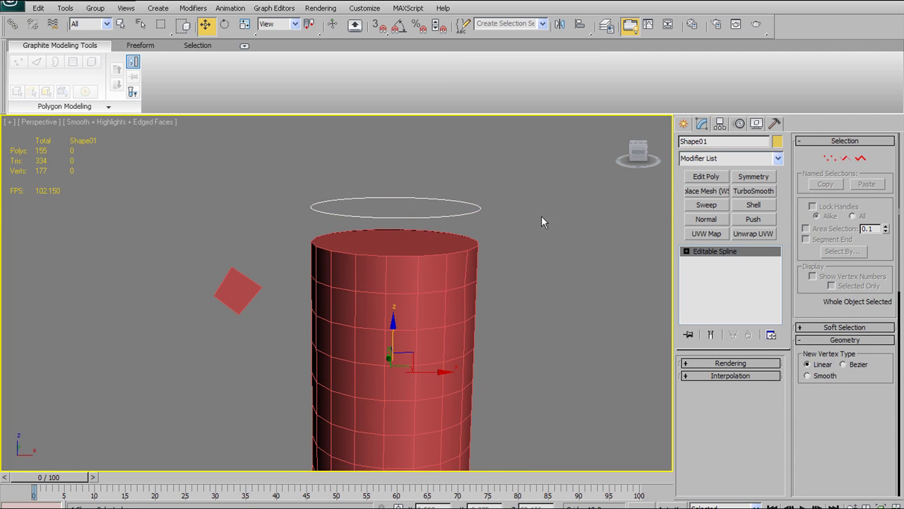
# - Delete the spline ring floating above the cylinder
pyautogui.keyDown('alt'); pyautogui.moveTo(389, 256); pyautogui.dragTo(416, 301, button='middle'); pyautogui.keyUp('alt')
pyautogui.click(436, 318)
pyautogui.keyDown('alt'); pyautogui.moveTo(469, 364); pyautogui.dragTo(474, 248, button='middle'); pyautogui.keyUp('alt')
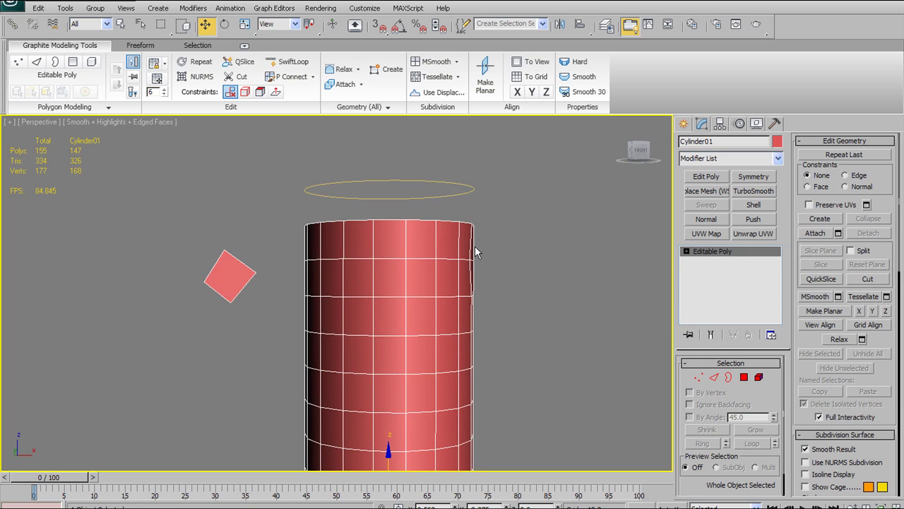
pyautogui.click(469, 186)
pyautogui.press('Delete')
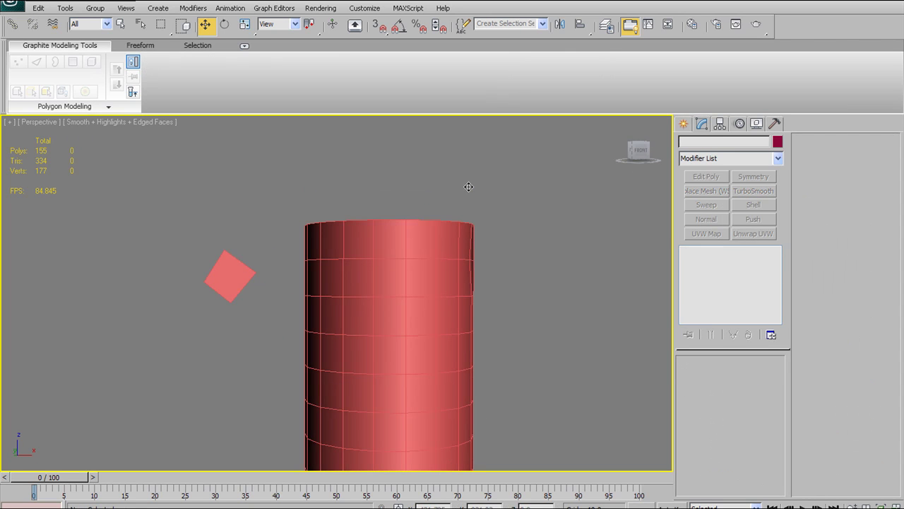
# - Select the cylinder, return to editing its edges and look at the additional edge commands
pyautogui.click(391, 243)
pyautogui.moveTo(394, 244); pyautogui.dragTo(384, 205, button='middle')
pyautogui.scroll(-3, 388, 240)
pyautogui.moveTo(400, 261); pyautogui.dragTo(404, 221, button='middle')
pyautogui.scroll(4, 381, 219)
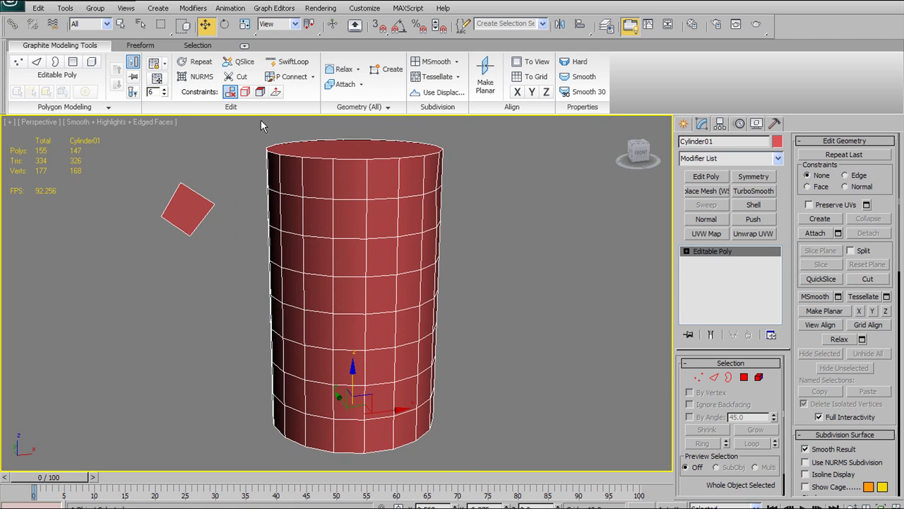
pyautogui.click(714, 376)
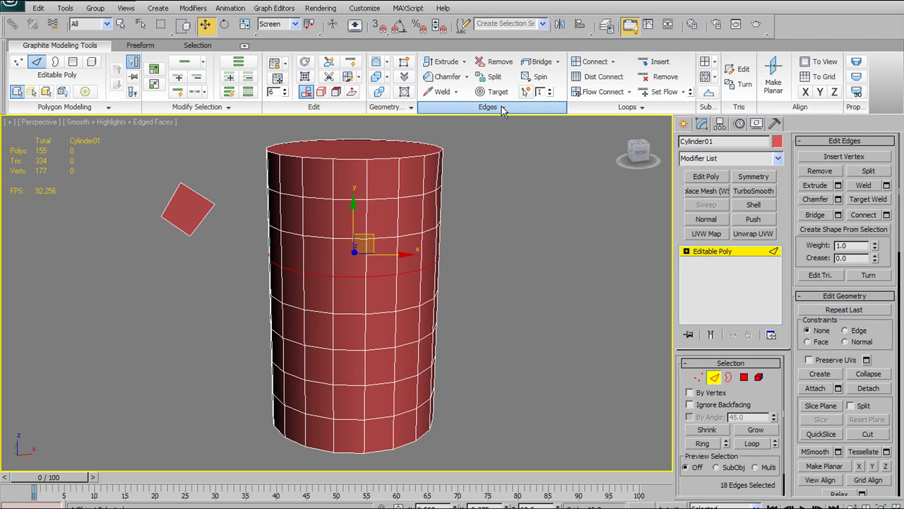
pyautogui.click(503, 107)
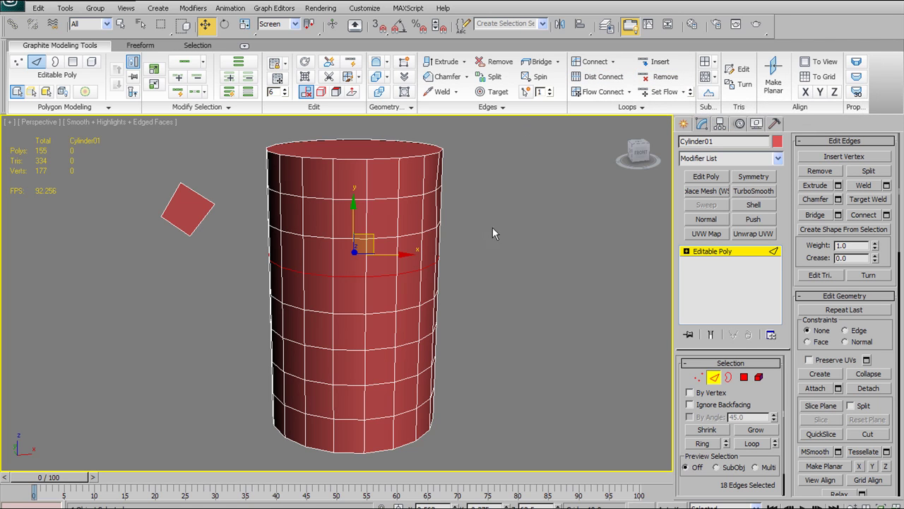
pyautogui.moveTo(487, 231); pyautogui.dragTo(460, 253, button='middle')
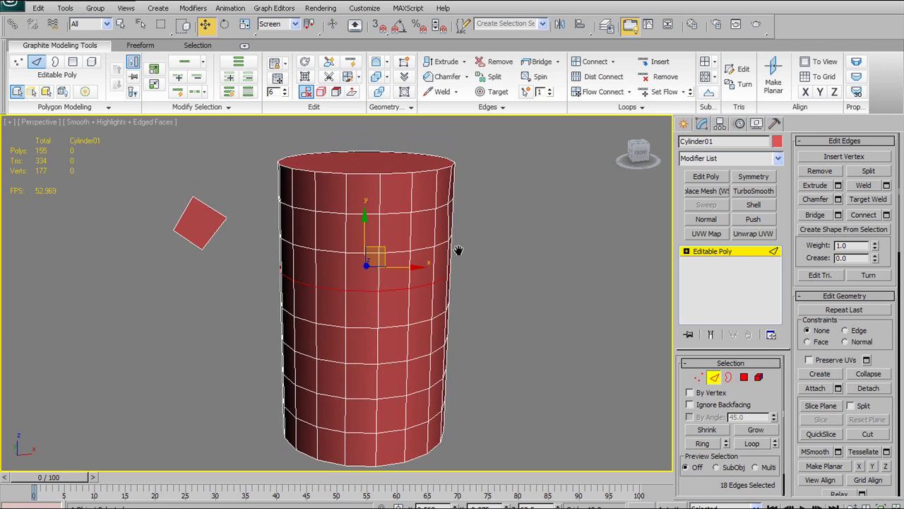
# - Select four stacked horizontal edges in one front column, from the cylinder's rim downward, and open the Connect Edges settings
pyautogui.click(381, 193)
pyautogui.moveTo(499, 277)
pyautogui.keyDown('alt'); pyautogui.mouseDown(button='middle')
pyautogui.moveTo(468, 278)
pyautogui.moveTo(508, 279)
pyautogui.mouseUp(button='middle'); pyautogui.keyUp('alt')
pyautogui.click(368, 170)
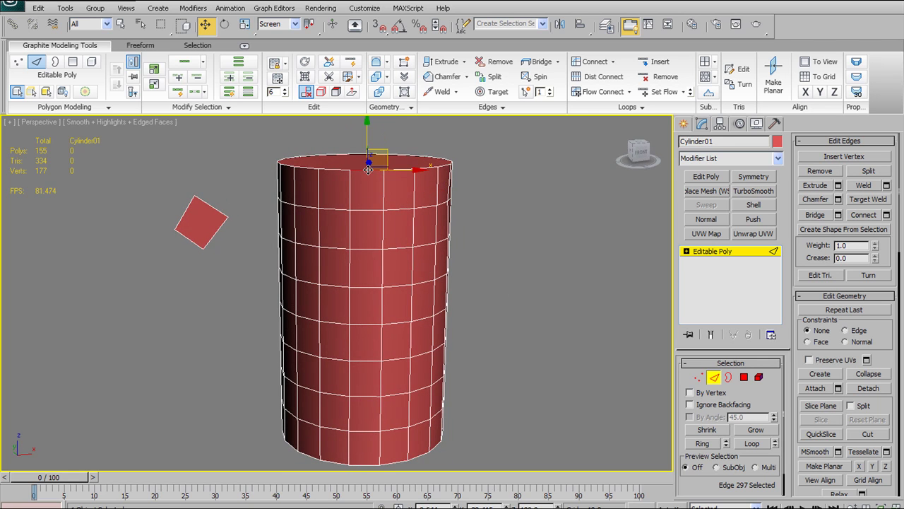
pyautogui.keyDown('ctrl'); pyautogui.click(371, 211); pyautogui.keyUp('ctrl')
pyautogui.keyDown('ctrl'); pyautogui.click(371, 249); pyautogui.keyUp('ctrl')
pyautogui.keyDown('ctrl'); pyautogui.click(372, 286); pyautogui.keyUp('ctrl')
pyautogui.keyDown('shift'); pyautogui.click(597, 67); pyautogui.keyUp('shift')
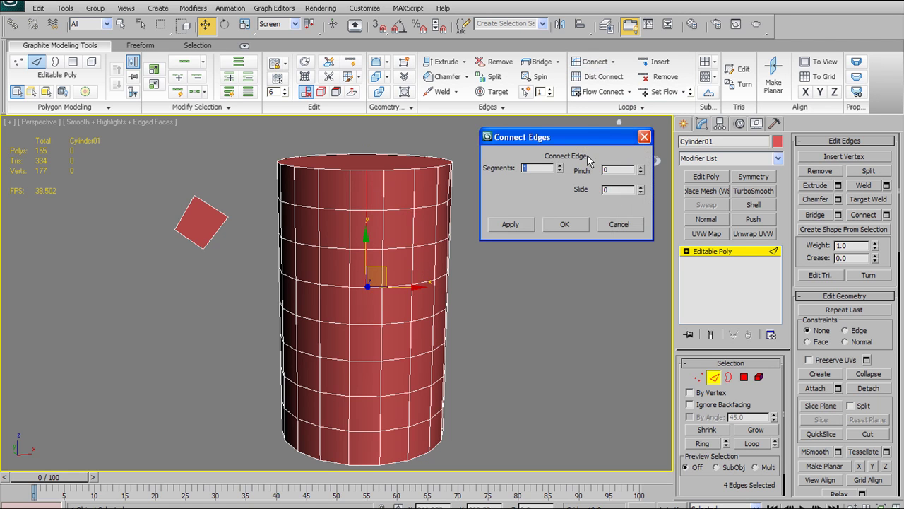
pyautogui.moveTo(589, 134); pyautogui.dragTo(601, 149)
pyautogui.keyDown('alt'); pyautogui.moveTo(461, 207); pyautogui.dragTo(356, 222, button='middle'); pyautogui.keyUp('alt')
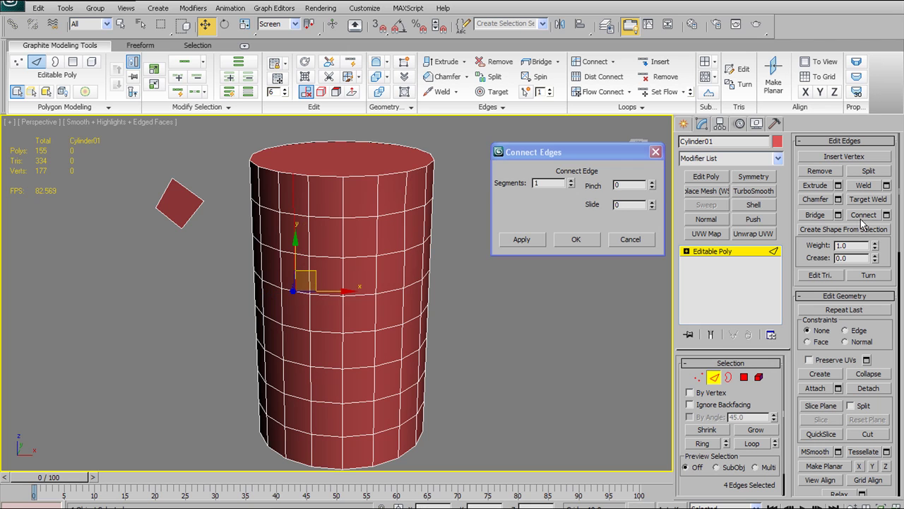
# - Preview several segment counts for the edge connection, including 2 and 4, and return the count to 1
pyautogui.click(571, 180)
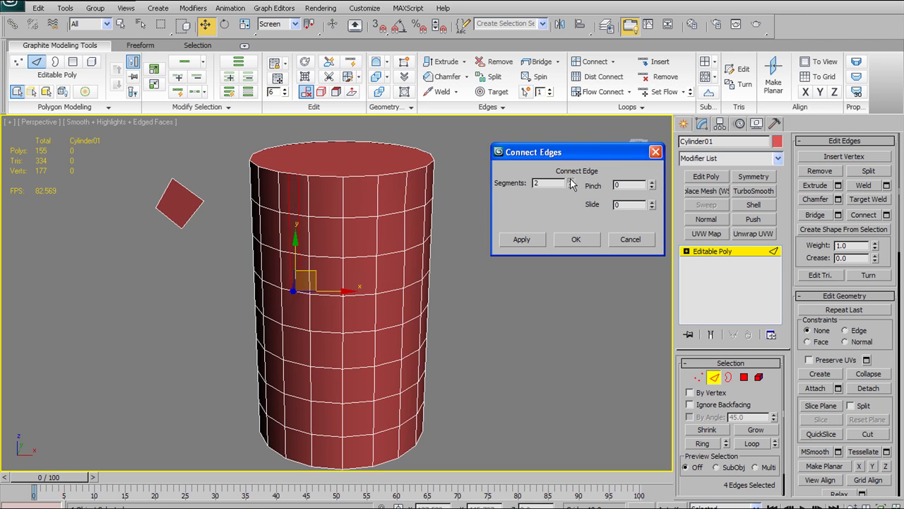
pyautogui.keyDown('alt'); pyautogui.moveTo(344, 255); pyautogui.dragTo(480, 235, button='middle'); pyautogui.keyUp('alt')
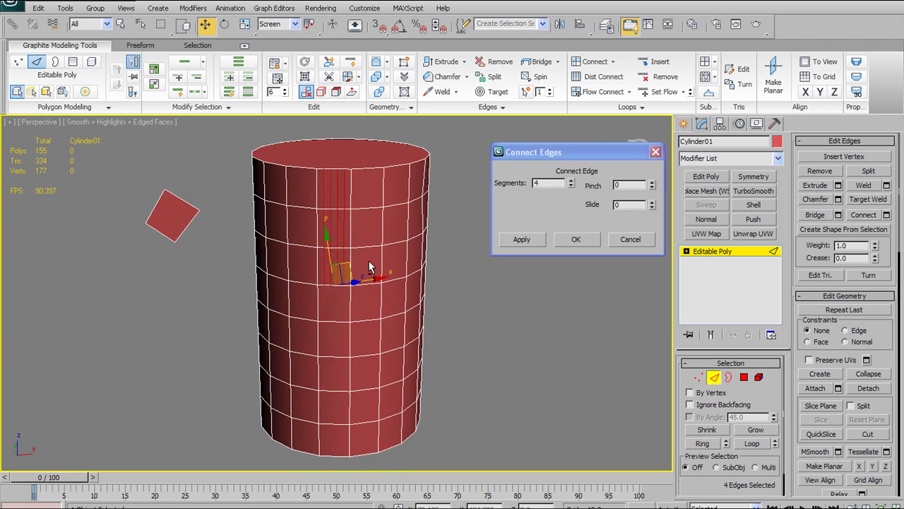
pyautogui.click(571, 186)
pyautogui.click(571, 186)
pyautogui.click(571, 186)
pyautogui.click(571, 180)
pyautogui.click(571, 180)
pyautogui.click(571, 181)
pyautogui.click(571, 181)
pyautogui.click(571, 181)
pyautogui.click(571, 186)
pyautogui.click(571, 186)
pyautogui.click(571, 185)
pyautogui.click(571, 186)
pyautogui.click(570, 186)
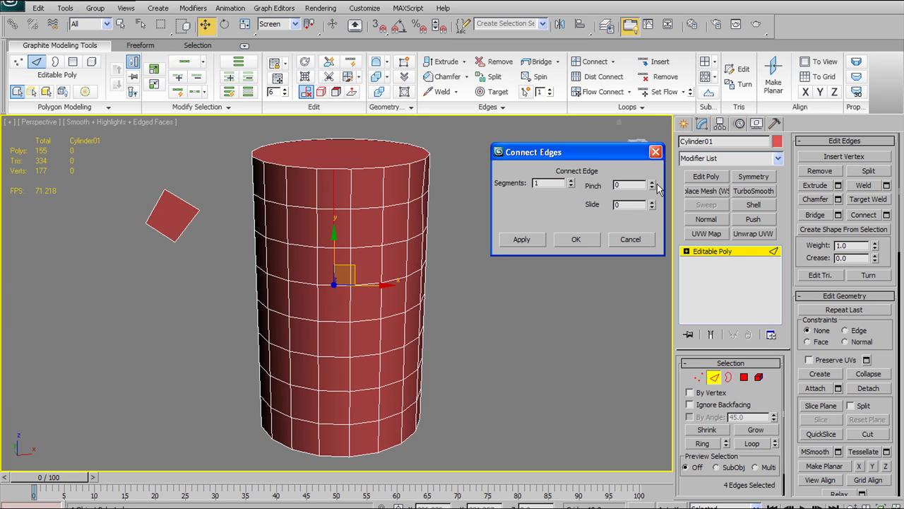
# - Connect the four selected edges with 2 segments and undo the connection
pyautogui.click(571, 181)
pyautogui.click(576, 240)
pyautogui.moveTo(383, 252); pyautogui.dragTo(388, 241, button='middle')
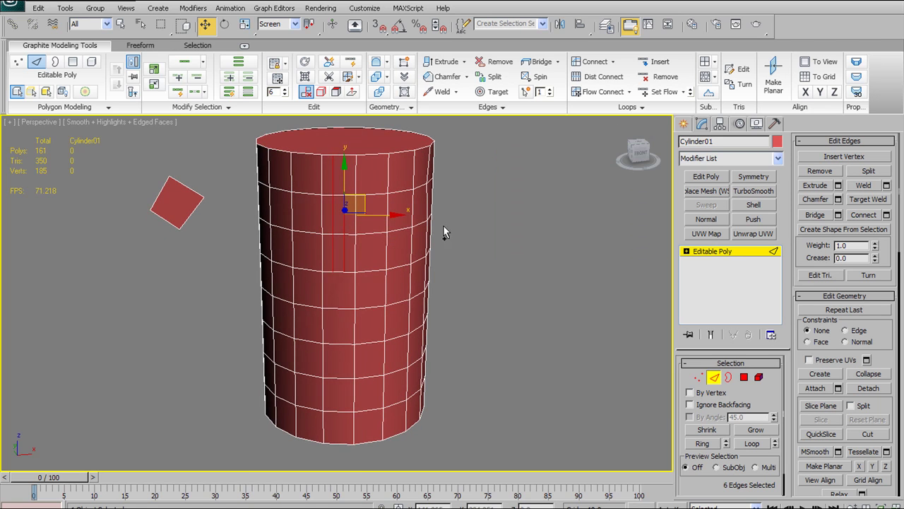
pyautogui.click(405, 204)
# - Select the front-column horizontal edges just below the rim and just above the base, and clear the selection
pyautogui.click(333, 192)
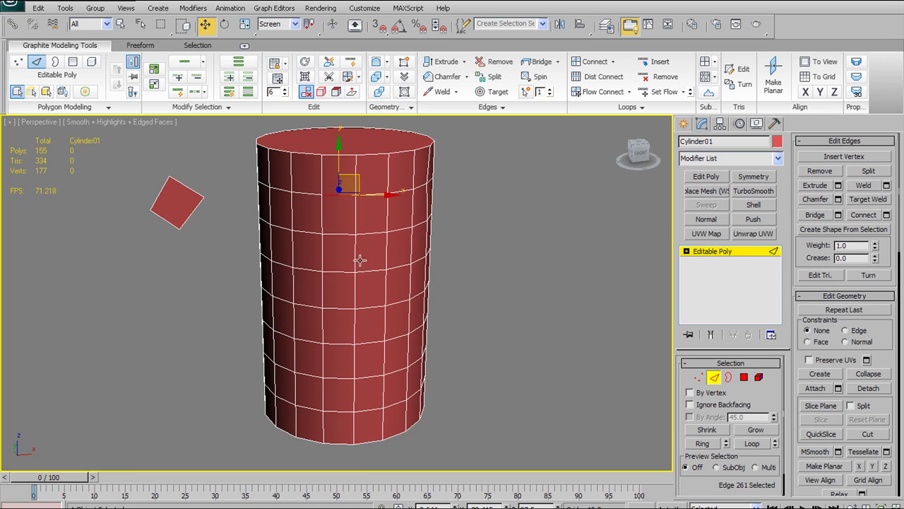
pyautogui.click(347, 414)
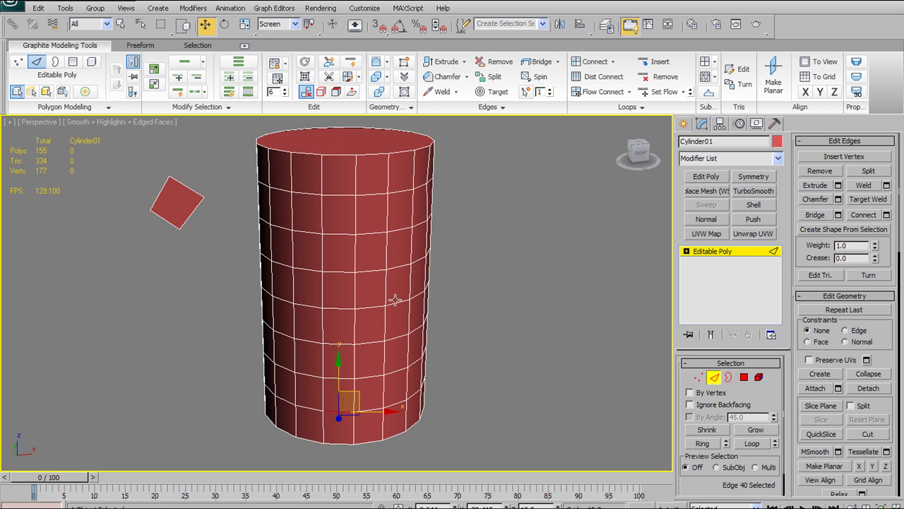
pyautogui.keyDown('ctrl'); pyautogui.click(345, 194); pyautogui.keyUp('ctrl')
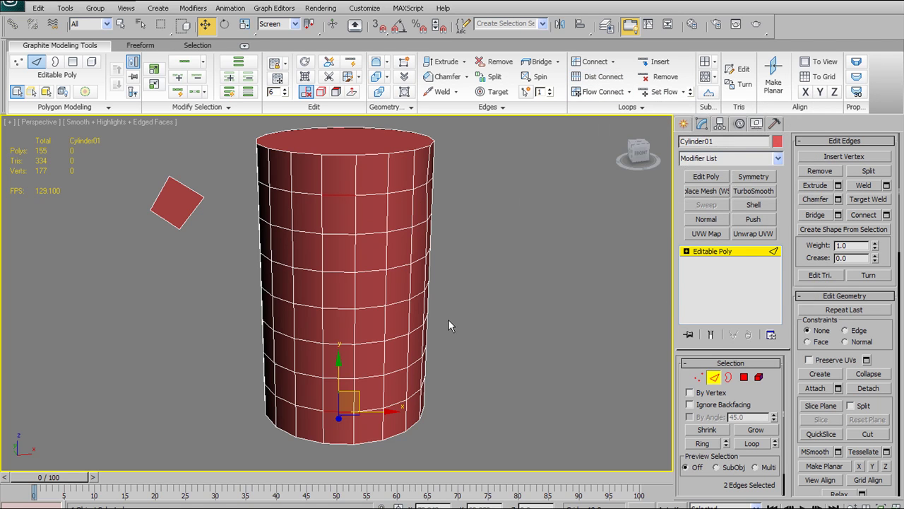
pyautogui.click(564, 289)
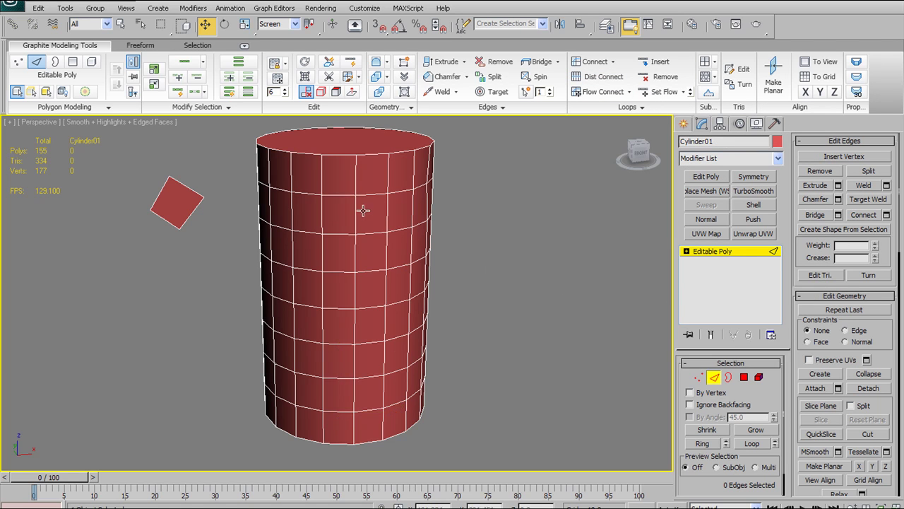
# - Select five stacked horizontal edges in the front column, starting just below the rim, and clear the selection
pyautogui.click(344, 193)
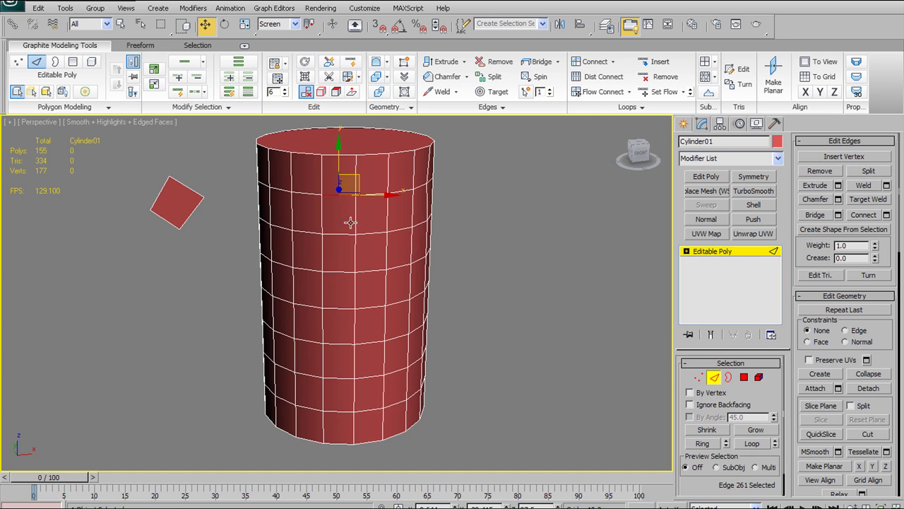
pyautogui.keyDown('ctrl'); pyautogui.click(340, 236); pyautogui.keyUp('ctrl')
pyautogui.keyDown('ctrl'); pyautogui.click(341, 270); pyautogui.keyUp('ctrl')
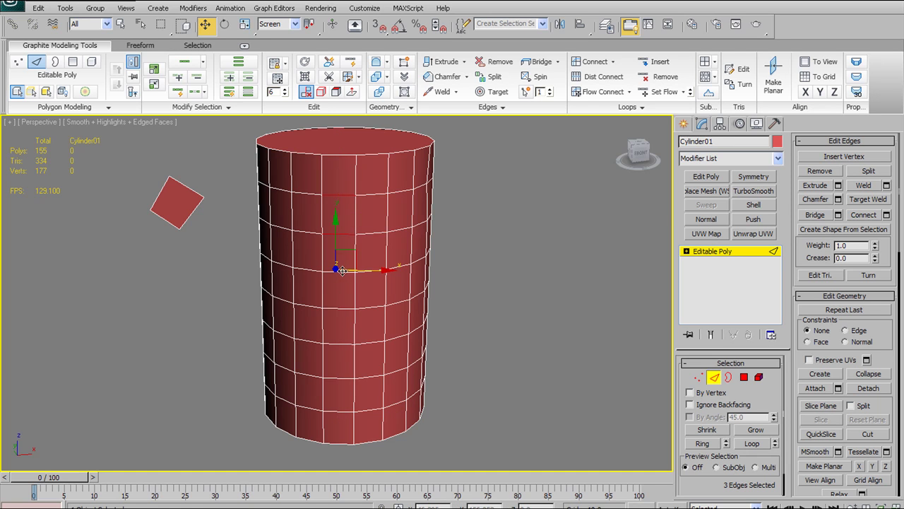
pyautogui.keyDown('ctrl'); pyautogui.click(344, 308); pyautogui.keyUp('ctrl')
pyautogui.keyDown('ctrl'); pyautogui.click(347, 341); pyautogui.keyUp('ctrl')
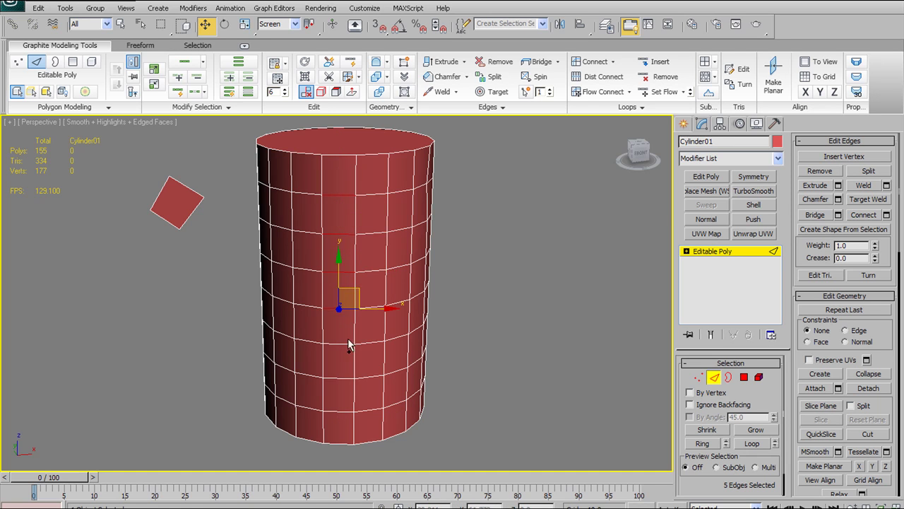
pyautogui.click(562, 329)
# - Distance-connect the front-column horizontal edge just below the rim to the one two rows above the base
pyautogui.click(344, 195)
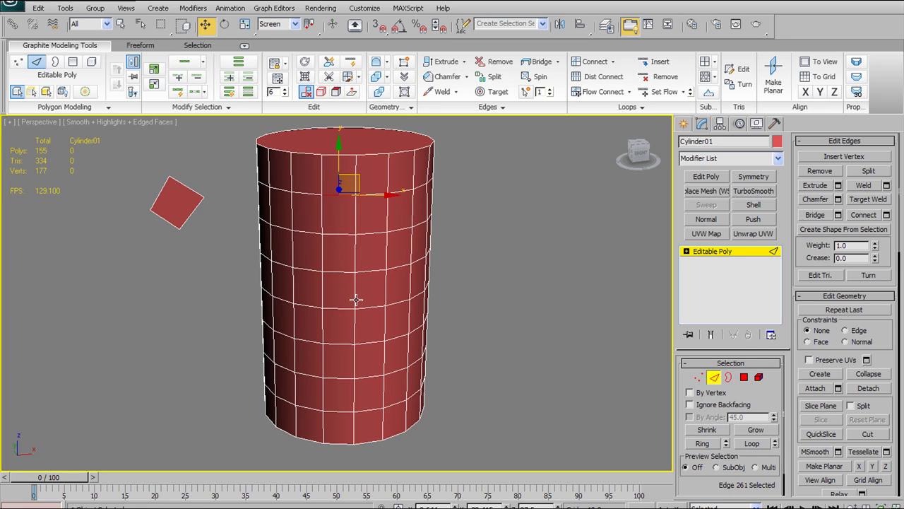
pyautogui.keyDown('ctrl'); pyautogui.click(340, 378); pyautogui.keyUp('ctrl')
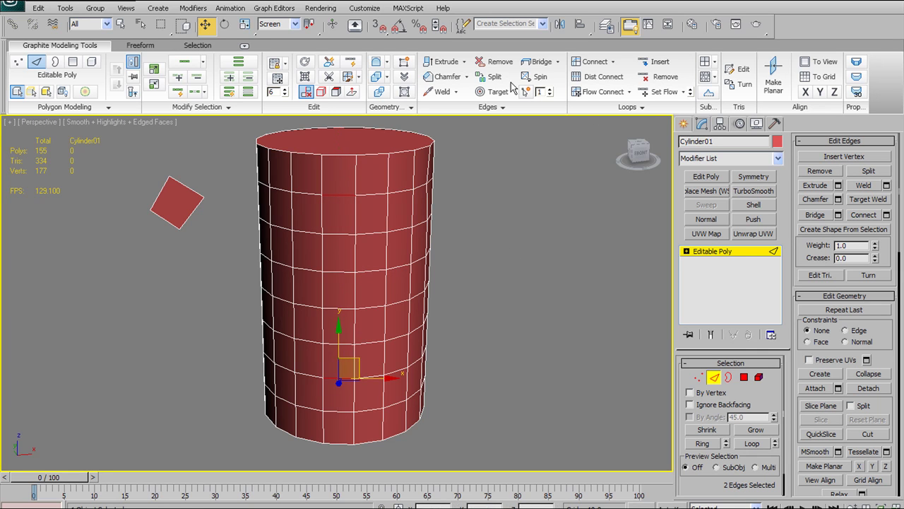
pyautogui.click(345, 194)
pyautogui.keyDown('ctrl'); pyautogui.click(340, 379); pyautogui.keyUp('ctrl')
pyautogui.click(599, 77)
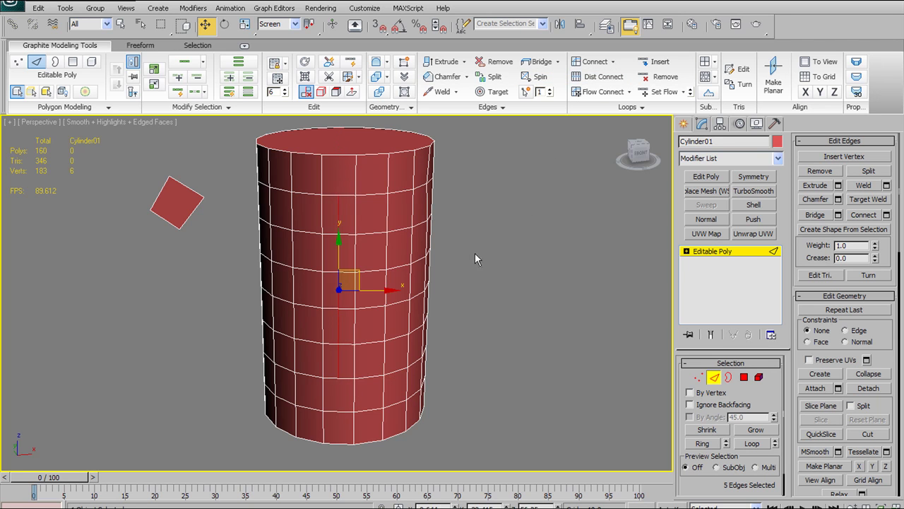
pyautogui.moveTo(464, 294)
pyautogui.keyDown('alt'); pyautogui.mouseDown(button='middle')
pyautogui.moveTo(426, 307)
pyautogui.moveTo(474, 292)
pyautogui.moveTo(464, 297)
pyautogui.mouseUp(button='middle'); pyautogui.keyUp('alt')
pyautogui.hotkey('ctrl', 'z')
pyautogui.click(599, 76)
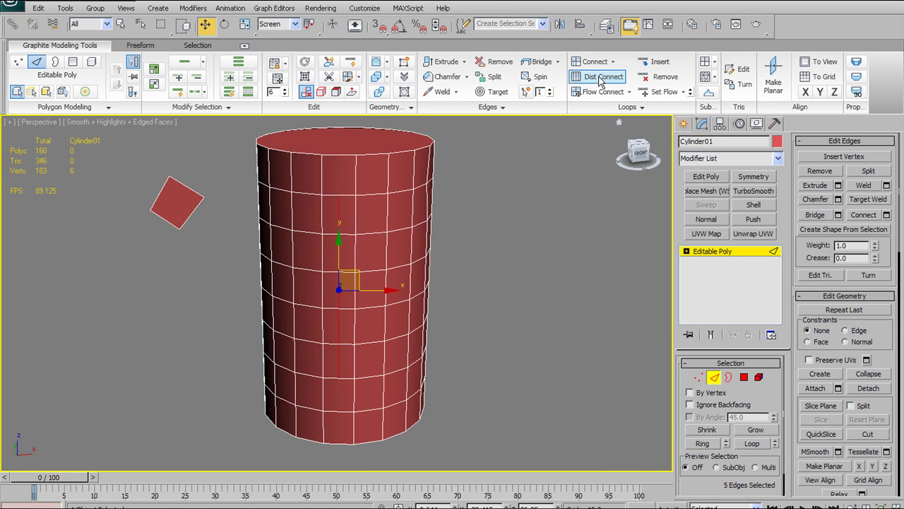
pyautogui.keyDown('alt'); pyautogui.moveTo(457, 255); pyautogui.dragTo(471, 262, button='middle'); pyautogui.keyUp('alt')
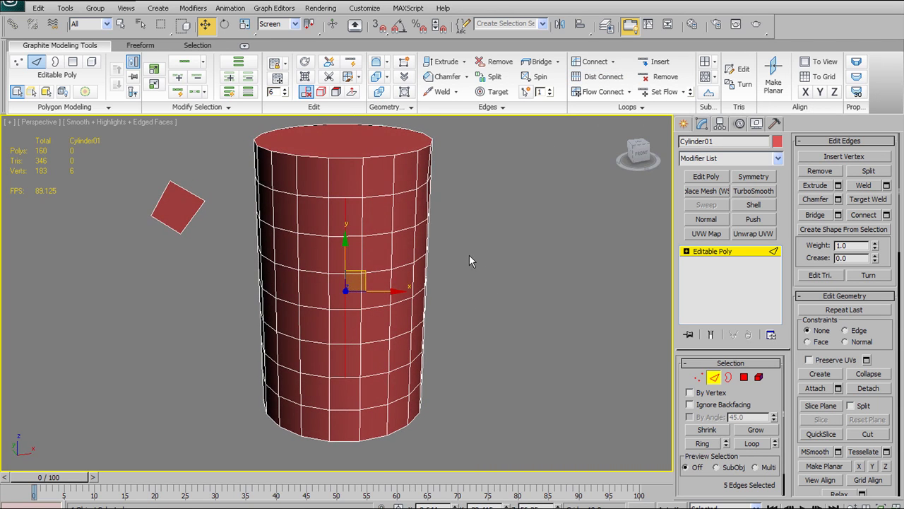
# - Chamfer the new vertical line of edges into two parallel lines, using 1 segment
pyautogui.keyDown('shift'); pyautogui.click(454, 77); pyautogui.keyUp('shift')
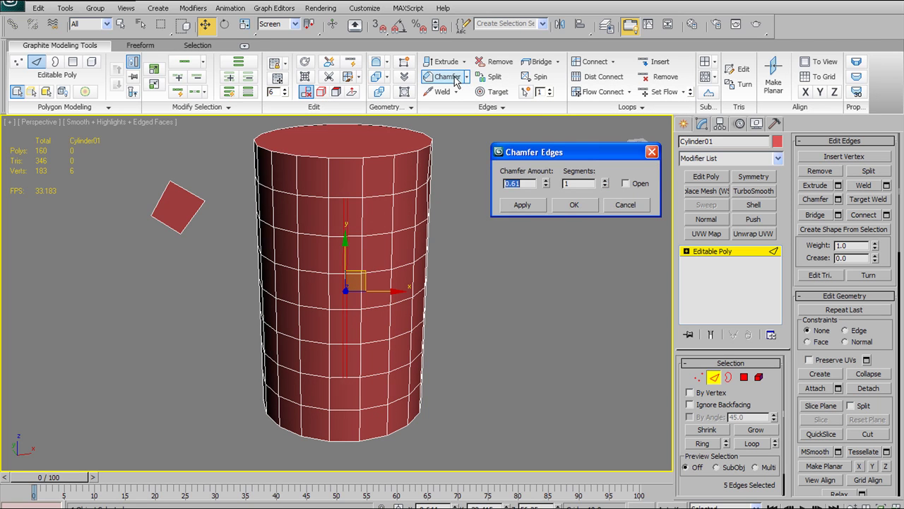
pyautogui.click(579, 204)
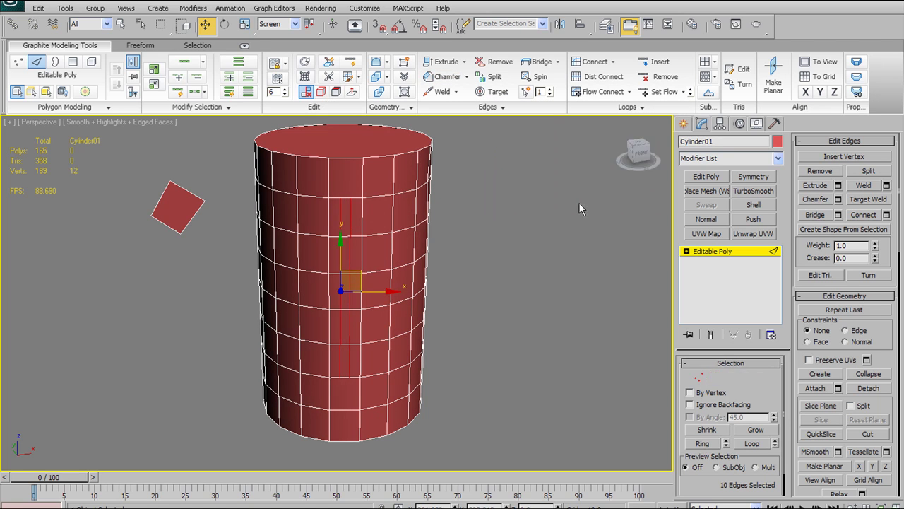
pyautogui.keyDown('alt'); pyautogui.moveTo(495, 240); pyautogui.dragTo(502, 279, button='middle'); pyautogui.keyUp('alt')
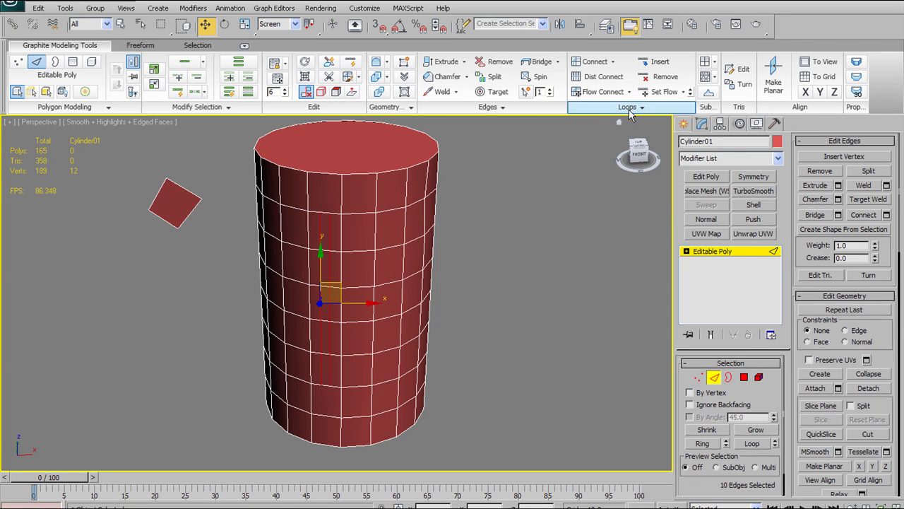
pyautogui.keyDown('alt'); pyautogui.moveTo(363, 367); pyautogui.dragTo(350, 289, button='middle'); pyautogui.keyUp('alt')
pyautogui.keyDown('alt'); pyautogui.moveTo(343, 354); pyautogui.dragTo(343, 359, button='middle'); pyautogui.keyUp('alt')
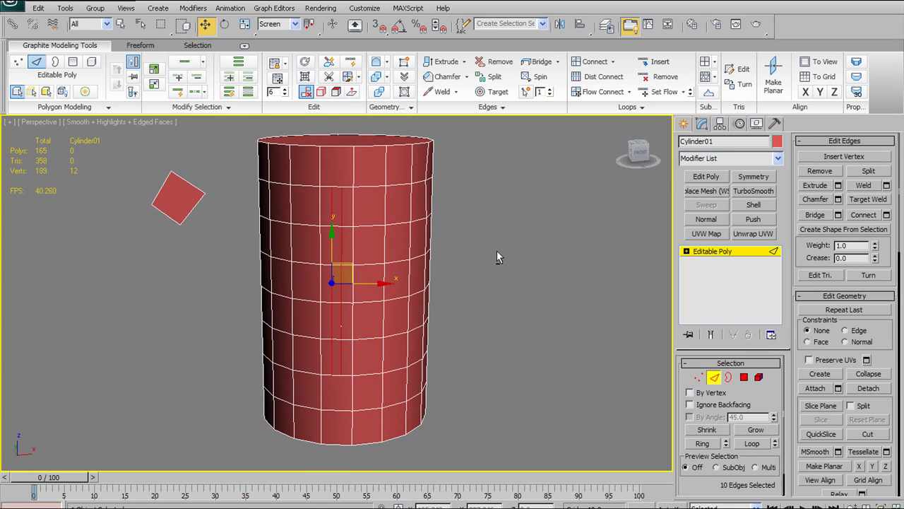
# - Read the Build End description, deselect the edges and examine the upper end of the two parallel lines
pyautogui.click(642, 108)
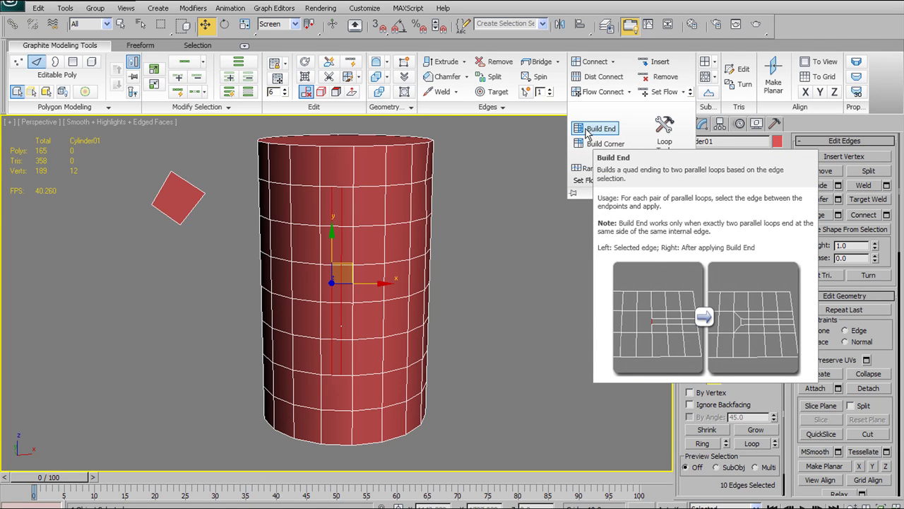
pyautogui.click(474, 239)
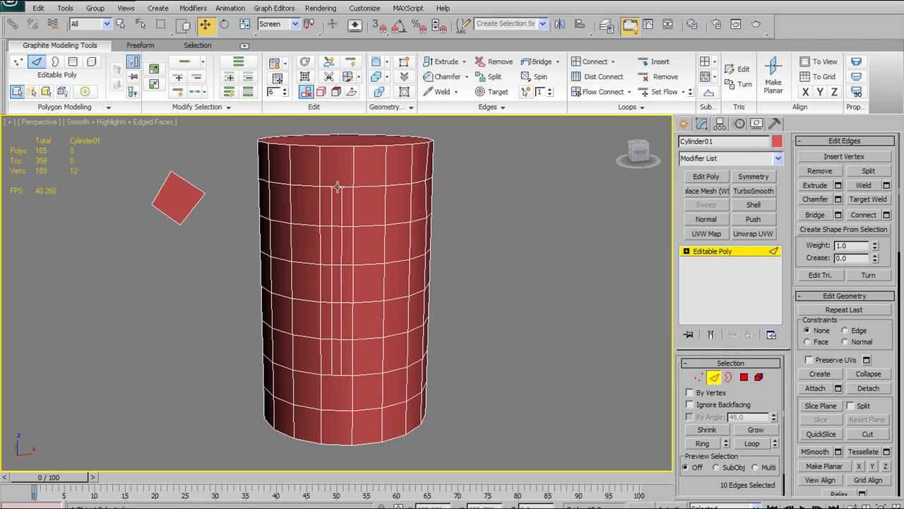
pyautogui.moveTo(361, 192); pyautogui.dragTo(394, 234, button='middle')
pyautogui.scroll(3, 394, 235)
pyautogui.moveTo(442, 155); pyautogui.dragTo(436, 225, button='middle')
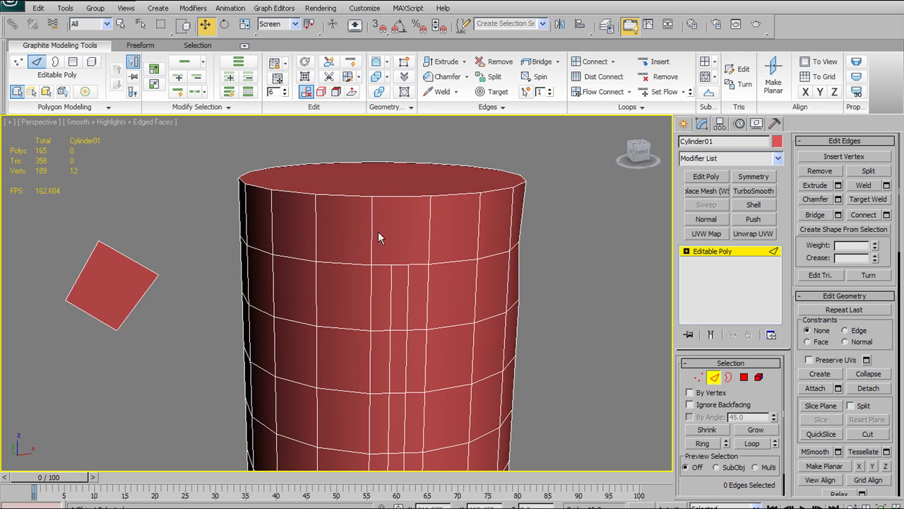
pyautogui.keyDown('alt'); pyautogui.moveTo(380, 239); pyautogui.dragTo(410, 189, button='middle'); pyautogui.keyUp('alt')
pyautogui.keyDown('alt'); pyautogui.moveTo(404, 247); pyautogui.dragTo(332, 196, button='middle'); pyautogui.keyUp('alt')
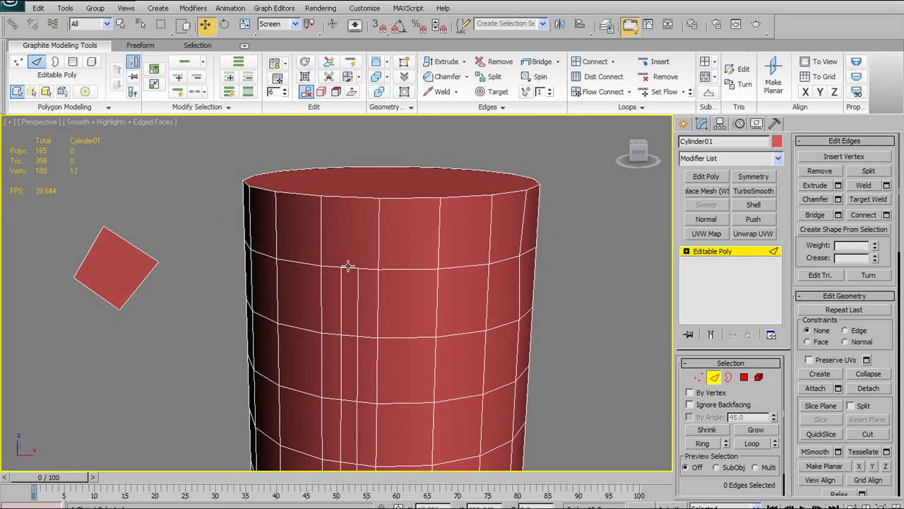
pyautogui.moveTo(384, 264); pyautogui.dragTo(414, 259, button='middle')
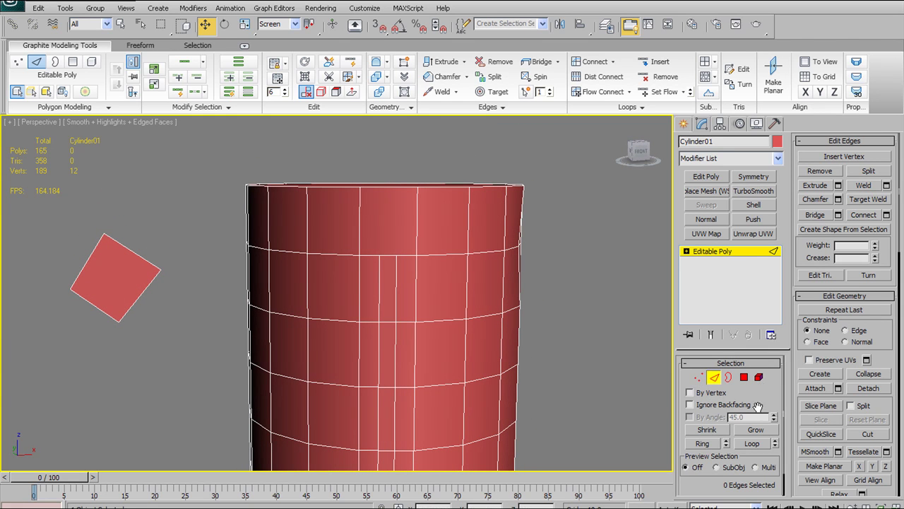
# - In vertex mode, cut a short three-sided extension above the upper ends of the two parallel lines
pyautogui.click(698, 377)
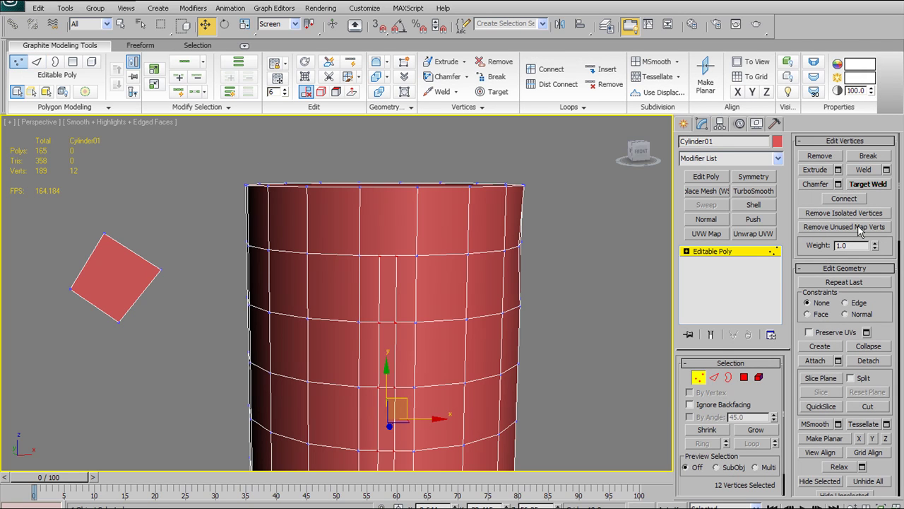
pyautogui.click(868, 406)
pyautogui.click(378, 254)
pyautogui.click(382, 217)
pyautogui.click(392, 217)
pyautogui.click(396, 254)
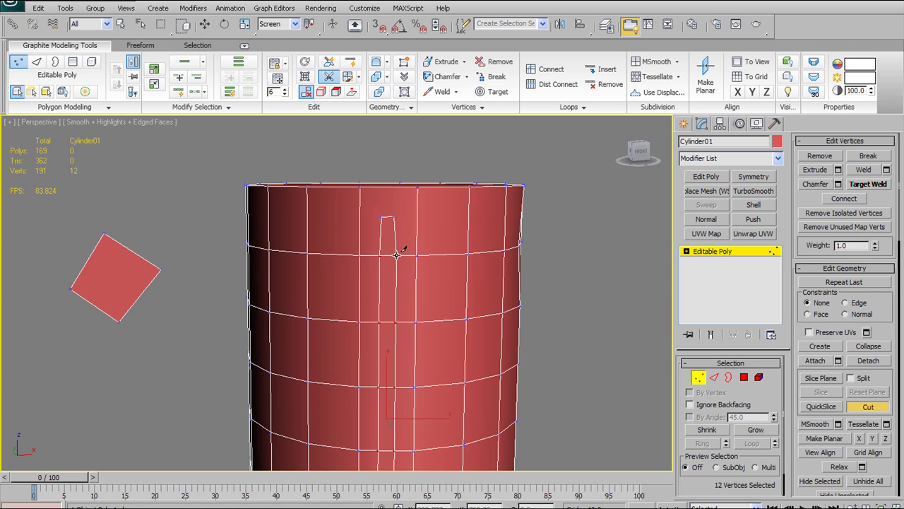
# - Cut diagonal edges from the extension's two upper corners to the neighbouring rim vertices and finish cutting
pyautogui.click(380, 217)
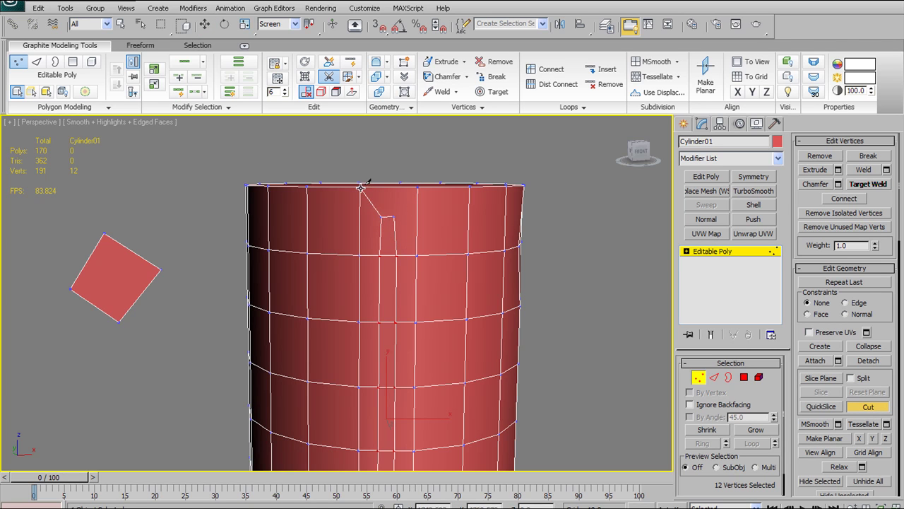
pyautogui.click(393, 216)
pyautogui.click(417, 186)
pyautogui.rightClick(506, 256)
pyautogui.keyDown('alt'); pyautogui.moveTo(505, 255); pyautogui.dragTo(535, 281, button='middle'); pyautogui.keyUp('alt')
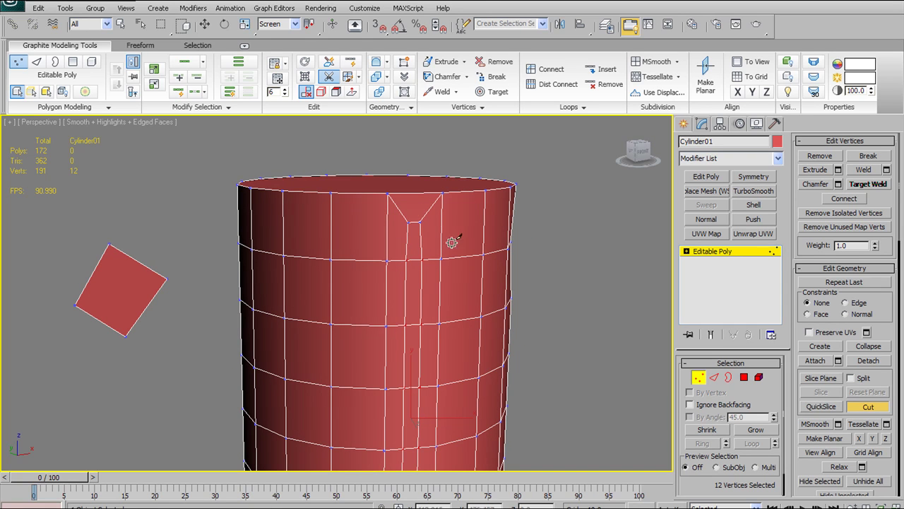
# - Undo all the manual cuts above the two parallel lines
pyautogui.hotkey('ctrl', 'z')
pyautogui.hotkey('ctrl', 'z')
pyautogui.hotkey('ctrl', 'z')
pyautogui.hotkey('ctrl', 'z')
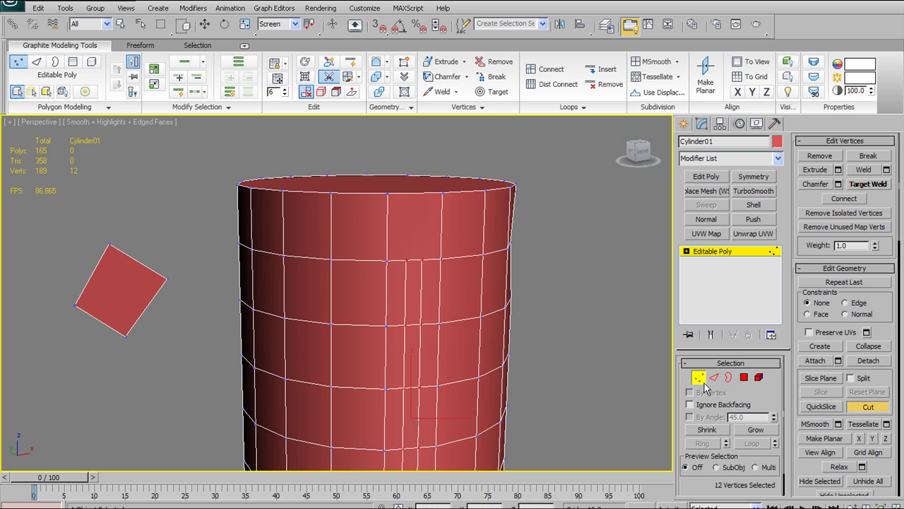
# - Apply Build End to the short horizontal edge between the upper ends of the two parallel lines
pyautogui.press('w')
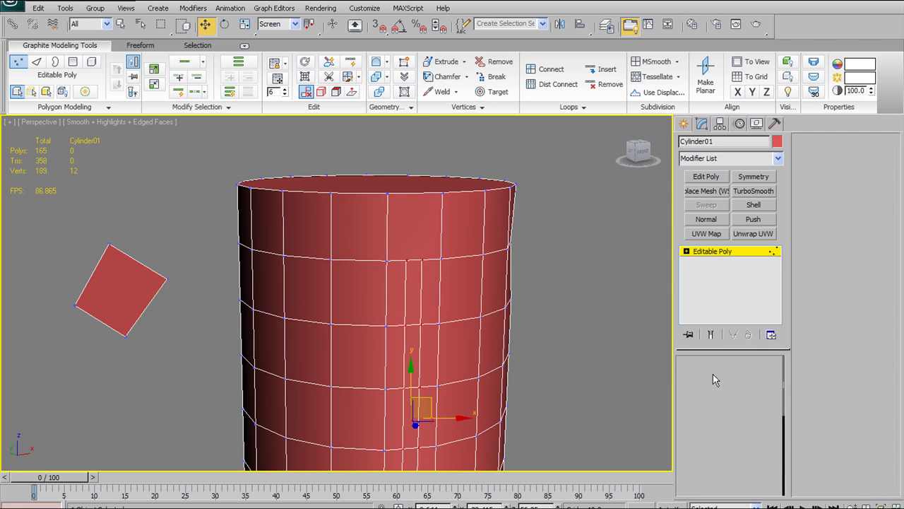
pyautogui.click(414, 259)
pyautogui.keyDown('alt'); pyautogui.moveTo(417, 259); pyautogui.dragTo(504, 254, button='middle'); pyautogui.keyUp('alt')
pyautogui.click(626, 108)
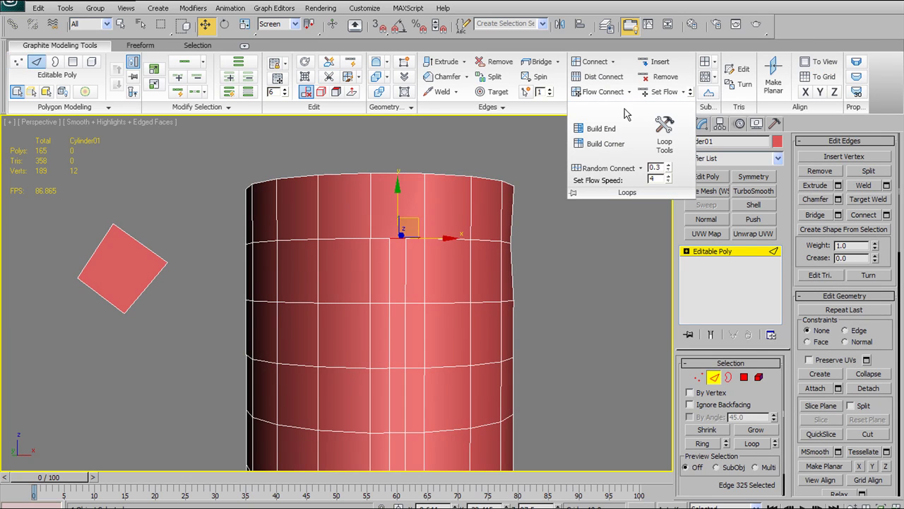
pyautogui.click(596, 131)
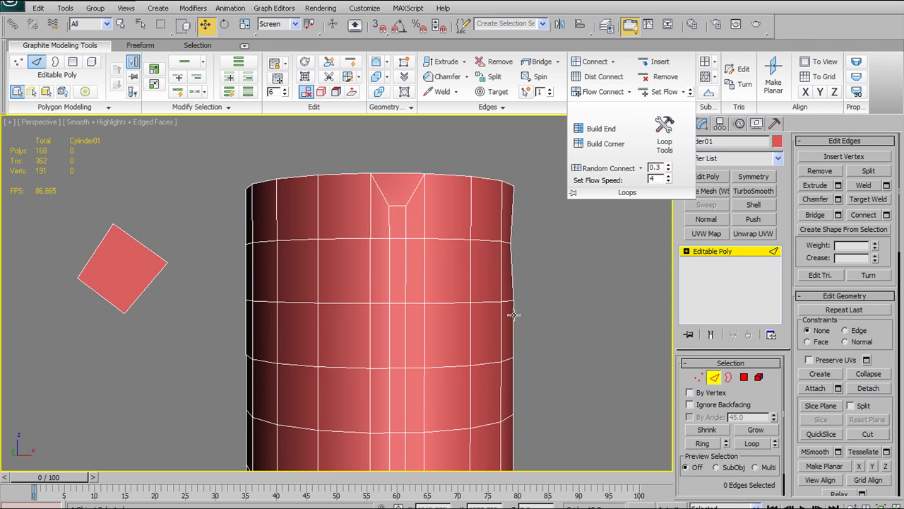
# - Apply Build End to the short horizontal edge between the lower ends of the two parallel lines
pyautogui.keyDown('alt'); pyautogui.moveTo(497, 268); pyautogui.dragTo(483, 318, button='middle'); pyautogui.keyUp('alt')
pyautogui.scroll(-4, 478, 329)
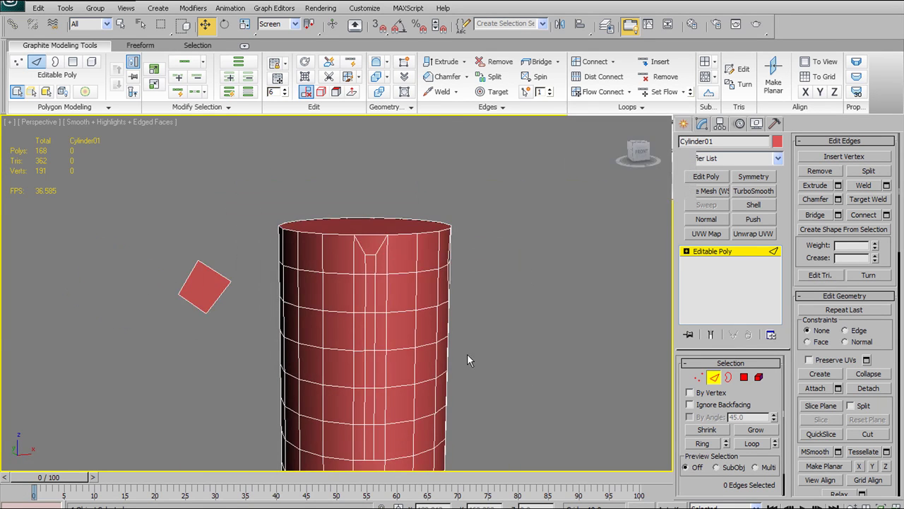
pyautogui.moveTo(467, 353); pyautogui.dragTo(465, 203, button='middle')
pyautogui.click(368, 307)
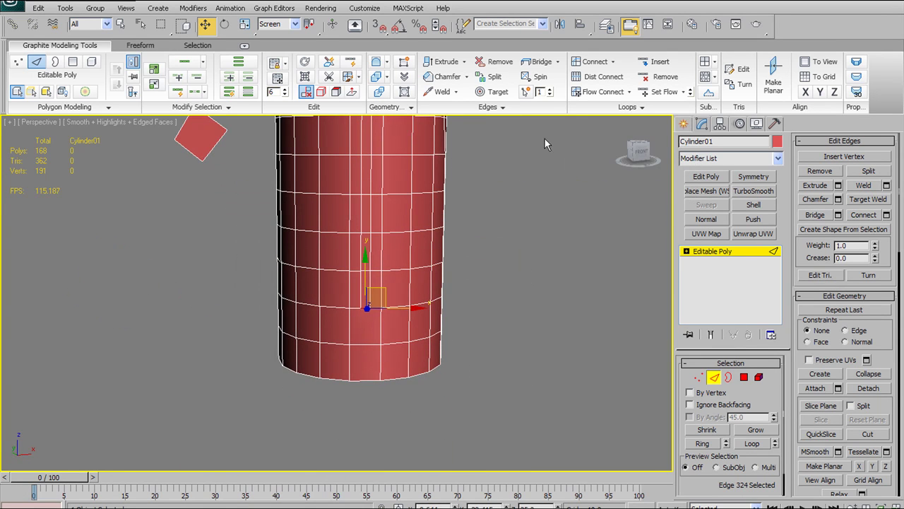
pyautogui.scroll(6, 416, 296)
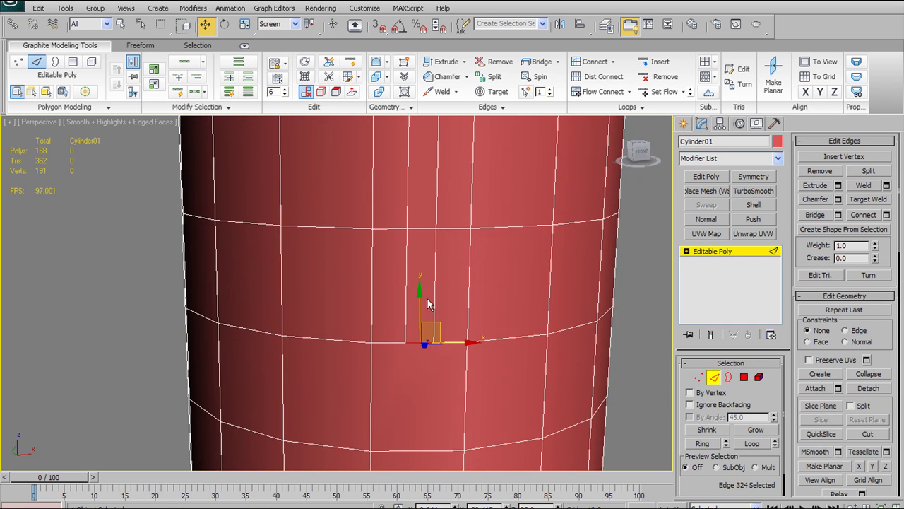
pyautogui.scroll(-3, 396, 192)
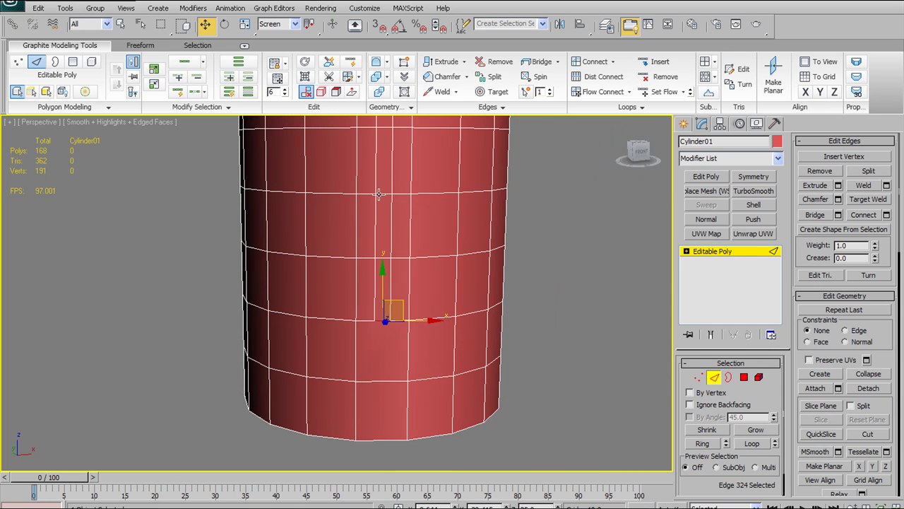
pyautogui.click(645, 106)
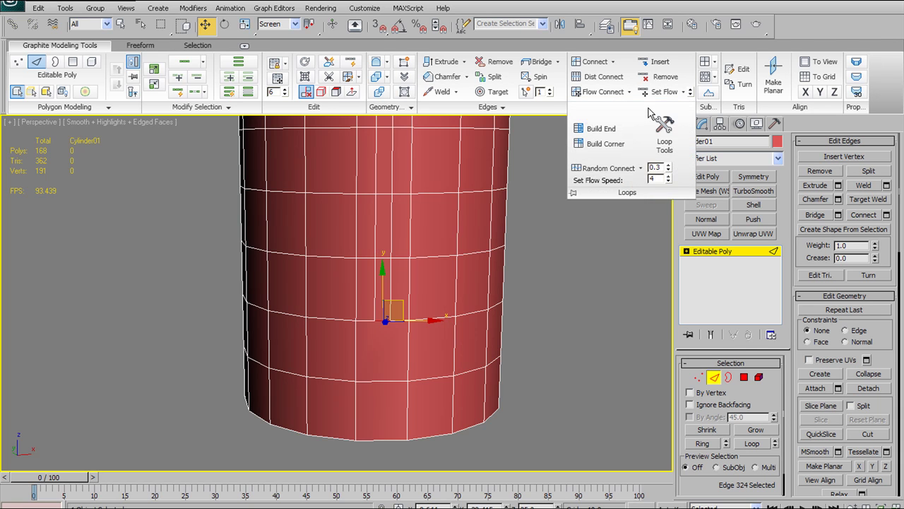
pyautogui.click(595, 129)
pyautogui.scroll(-2, 387, 372)
pyautogui.scroll(-3, 387, 372)
pyautogui.scroll(3, 427, 297)
pyautogui.moveTo(367, 196); pyautogui.dragTo(401, 209, button='middle')
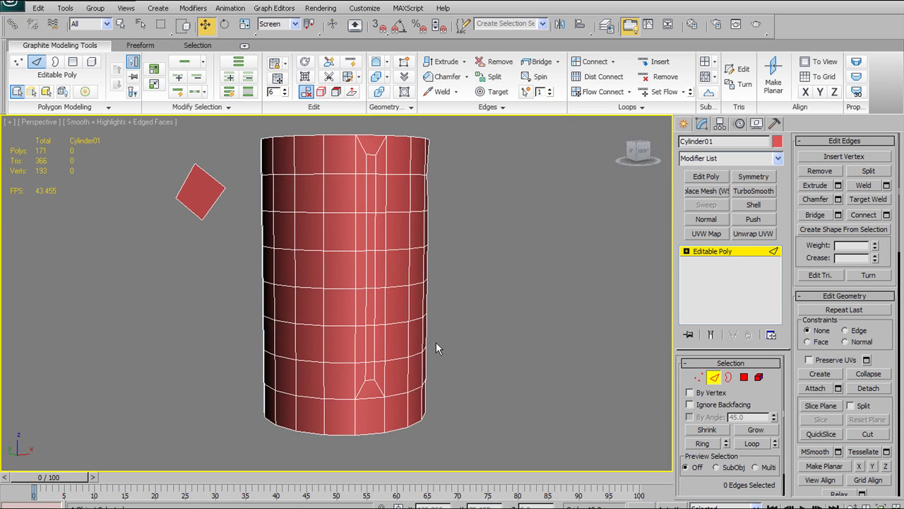
pyautogui.keyDown('alt'); pyautogui.moveTo(431, 345); pyautogui.dragTo(394, 322, button='middle'); pyautogui.keyUp('alt')
pyautogui.moveTo(429, 240)
pyautogui.keyDown('alt'); pyautogui.mouseDown(button='middle')
pyautogui.moveTo(339, 301)
pyautogui.moveTo(335, 273)
pyautogui.moveTo(313, 333)
pyautogui.mouseUp(button='middle'); pyautogui.keyUp('alt')
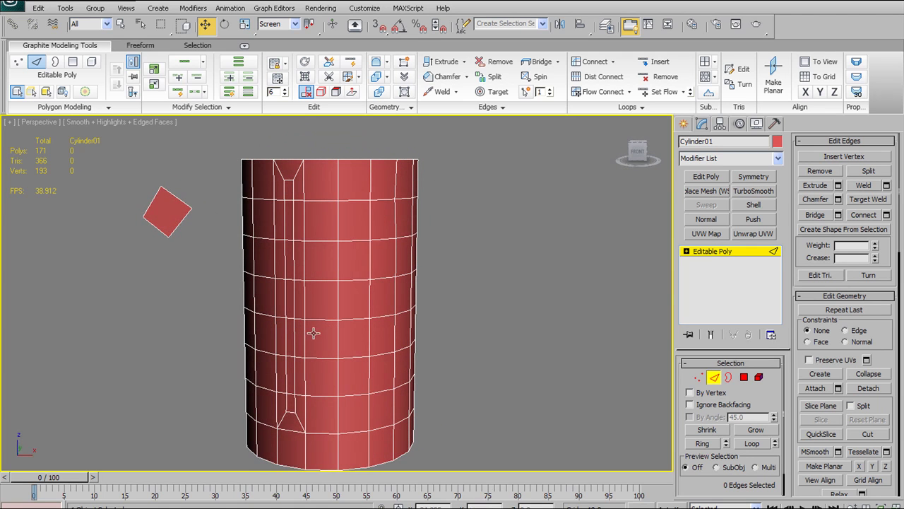
pyautogui.click(395, 182)
pyautogui.keyDown('ctrl'); pyautogui.click(372, 183); pyautogui.keyUp('ctrl')
pyautogui.keyDown('ctrl'); pyautogui.click(339, 183); pyautogui.keyUp('ctrl')
pyautogui.keyDown('ctrl'); pyautogui.click(329, 201); pyautogui.keyUp('ctrl')
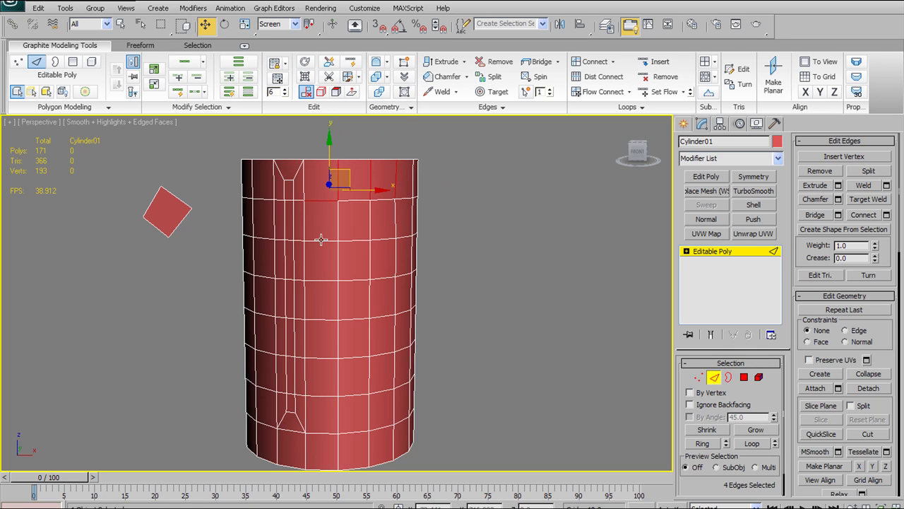
pyautogui.keyDown('ctrl'); pyautogui.click(320, 240); pyautogui.keyUp('ctrl')
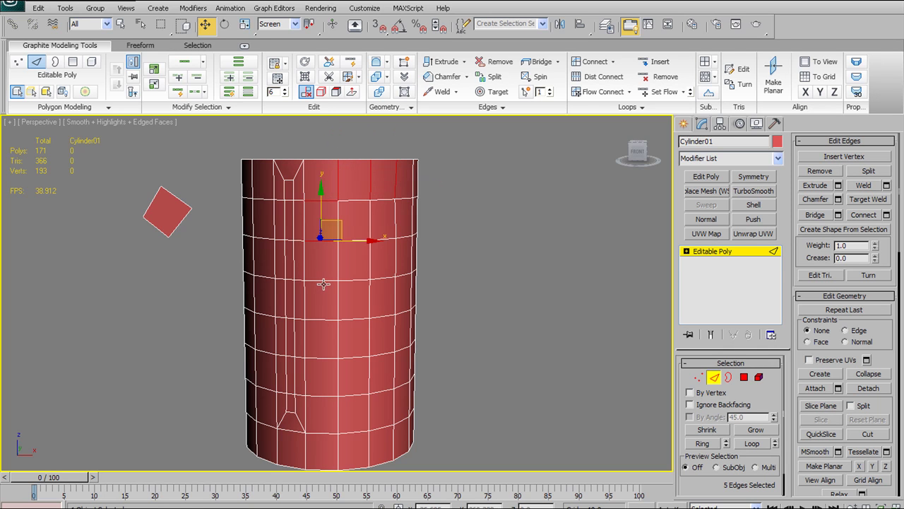
pyautogui.click(396, 186)
pyautogui.keyDown('ctrl'); pyautogui.click(338, 182); pyautogui.keyUp('ctrl')
pyautogui.keyDown('ctrl'); pyautogui.click(330, 201); pyautogui.keyUp('ctrl')
pyautogui.keyDown('ctrl'); pyautogui.click(326, 432); pyautogui.keyUp('ctrl')
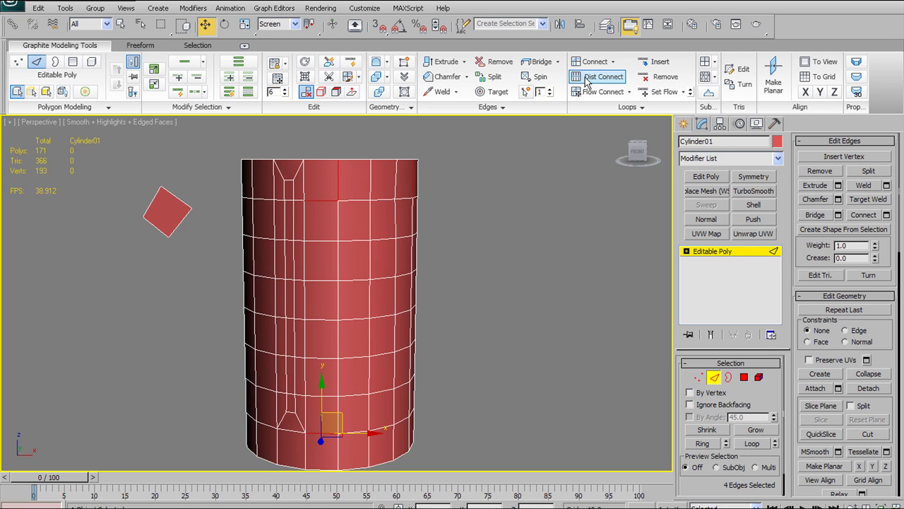
pyautogui.click(337, 179)
# - Connect the vertical edges across the cylinder's top row with the horizontal edges down the adjoining column, forming an L-shaped edge line
pyautogui.click(397, 184)
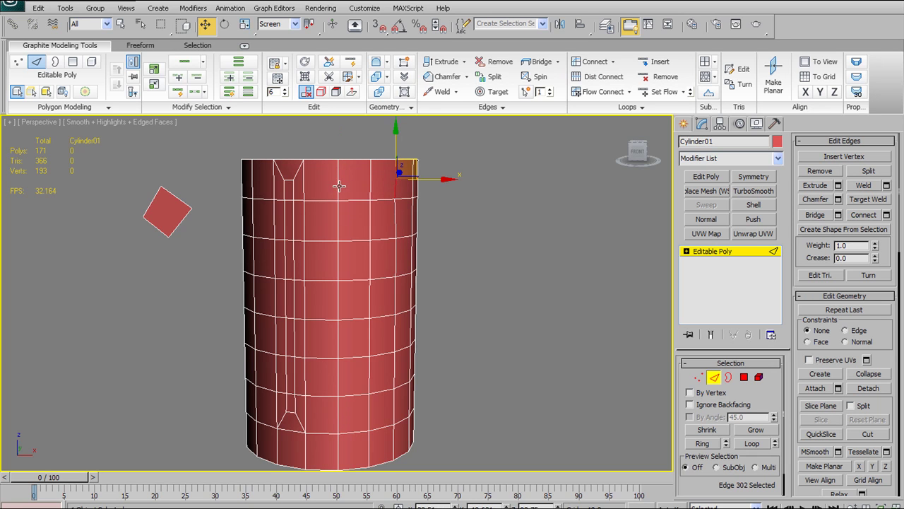
pyautogui.keyDown('ctrl'); pyautogui.click(339, 185); pyautogui.keyUp('ctrl')
pyautogui.keyDown('ctrl'); pyautogui.click(323, 201); pyautogui.keyUp('ctrl')
pyautogui.keyDown('ctrl'); pyautogui.click(324, 244); pyautogui.keyUp('ctrl')
pyautogui.keyDown('ctrl'); pyautogui.click(324, 288); pyautogui.keyUp('ctrl')
pyautogui.keyDown('ctrl'); pyautogui.click(322, 323); pyautogui.keyUp('ctrl')
pyautogui.keyDown('ctrl'); pyautogui.click(323, 358); pyautogui.keyUp('ctrl')
pyautogui.keyDown('ctrl'); pyautogui.click(323, 384); pyautogui.keyUp('ctrl')
pyautogui.keyDown('ctrl'); pyautogui.click(323, 401); pyautogui.keyUp('ctrl')
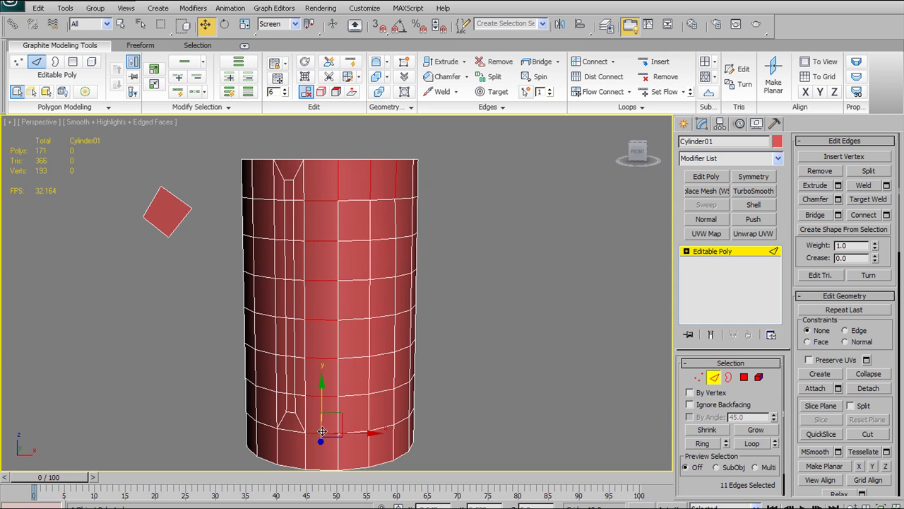
pyautogui.keyDown('ctrl'); pyautogui.click(325, 177); pyautogui.keyUp('ctrl')
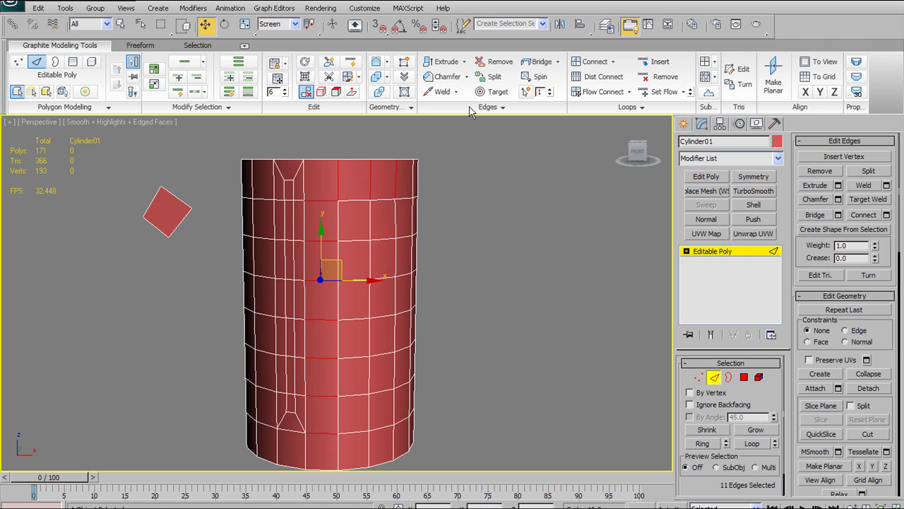
pyautogui.click(596, 63)
pyautogui.moveTo(427, 313)
pyautogui.keyDown('alt'); pyautogui.mouseDown(button='middle')
pyautogui.moveTo(369, 319)
pyautogui.moveTo(446, 308)
pyautogui.moveTo(426, 297)
pyautogui.moveTo(417, 307)
pyautogui.mouseUp(button='middle'); pyautogui.keyUp('alt')
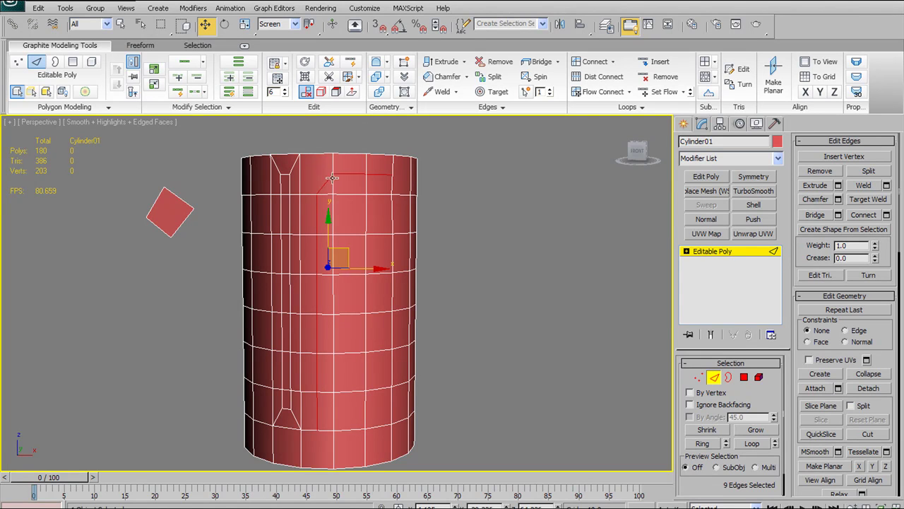
# - Try Build Corner on the diagonal edge where the connected horizontal and vertical lines meet
pyautogui.scroll(5, 324, 199)
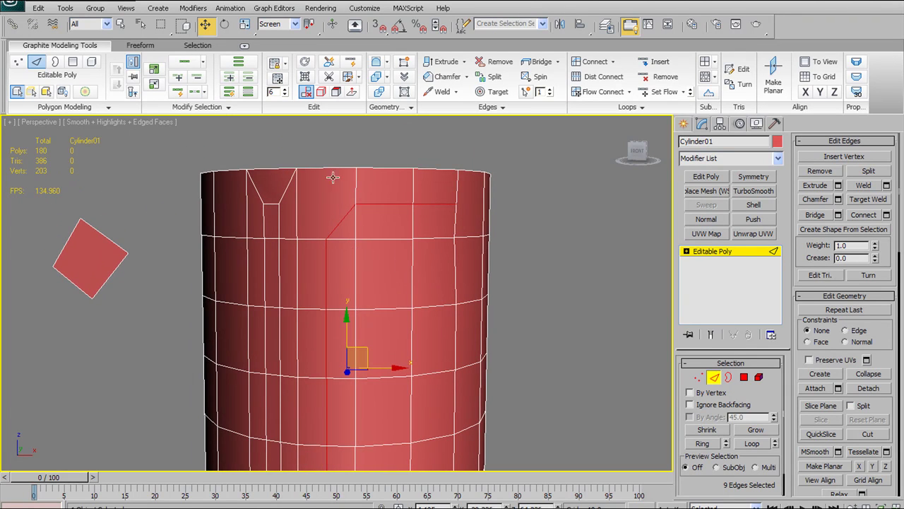
pyautogui.click(341, 223)
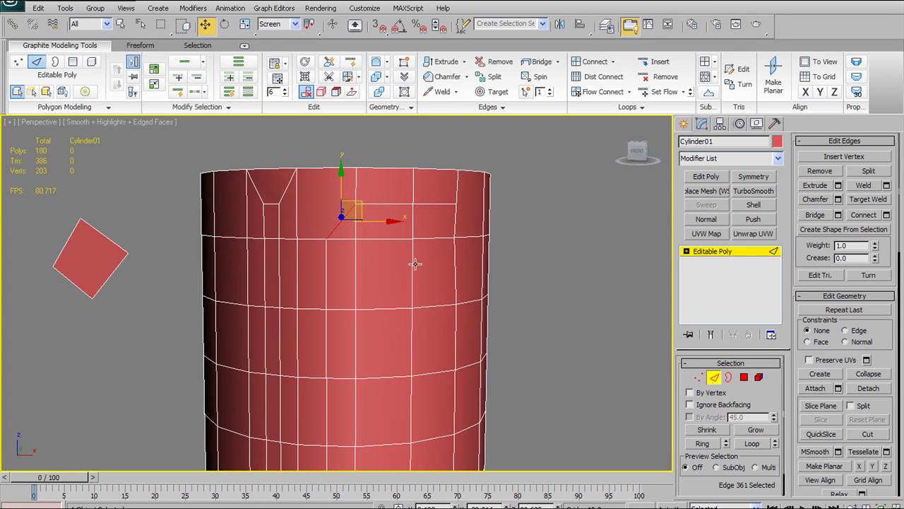
pyautogui.keyDown('alt'); pyautogui.moveTo(419, 269); pyautogui.dragTo(424, 246, button='middle'); pyautogui.keyUp('alt')
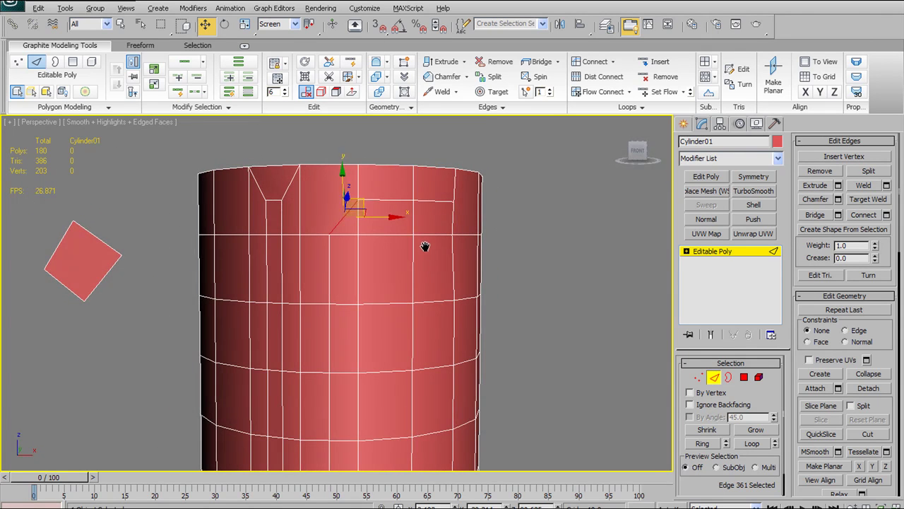
pyautogui.click(600, 106)
pyautogui.click(588, 145)
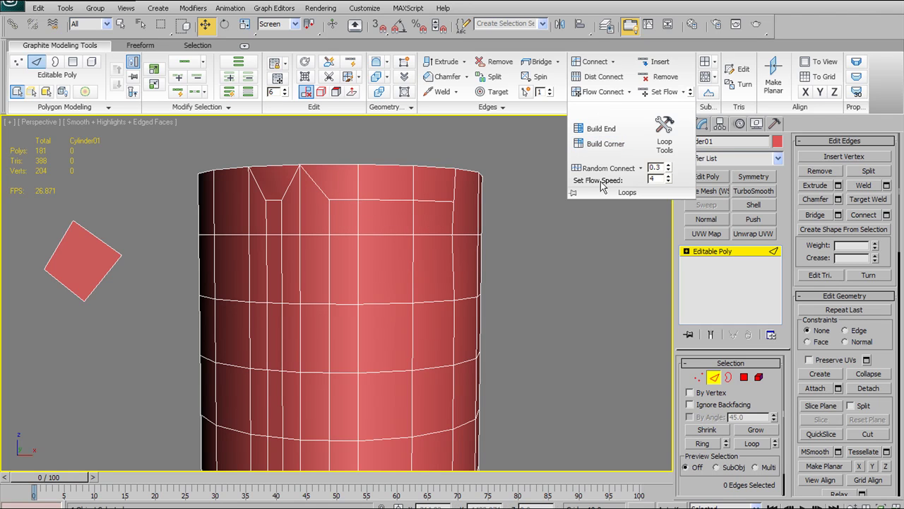
# - Undo the Build Corner operation, repeat it on the same diagonal edge, and undo it again
pyautogui.hotkey('ctrl', 'z')
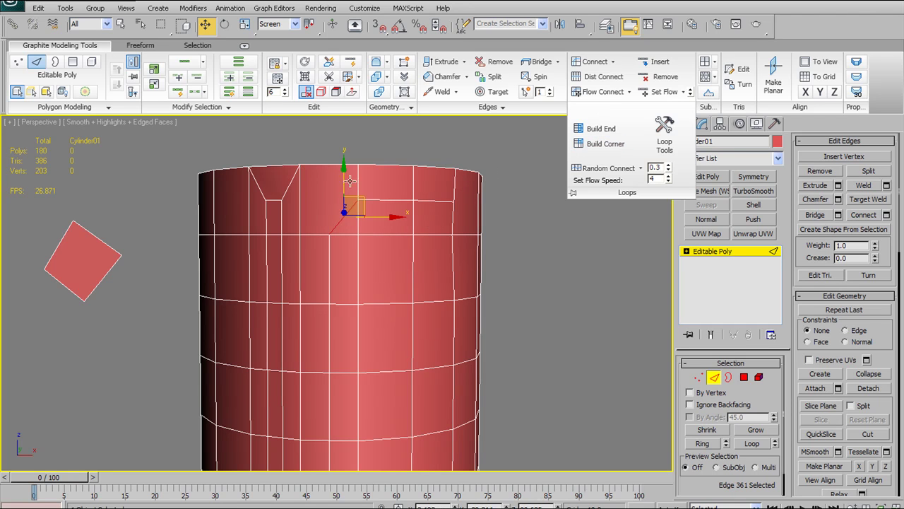
pyautogui.click(590, 145)
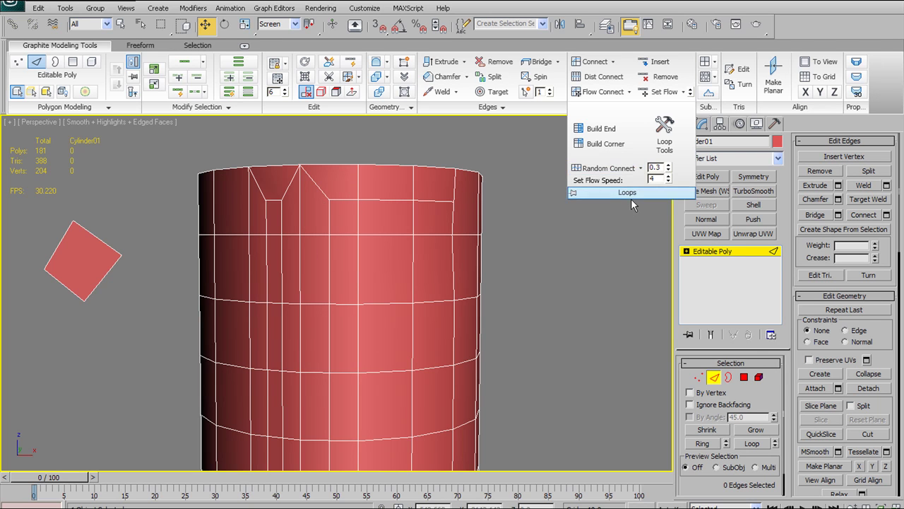
pyautogui.hotkey('ctrl', 'z')
pyautogui.hotkey('ctrl', 'z')
pyautogui.hotkey('ctrl', 'z')
# - Reselect the diagonal edge at the bend of the L-shaped line and turn it into a square corner with Build Corner
pyautogui.click(344, 216)
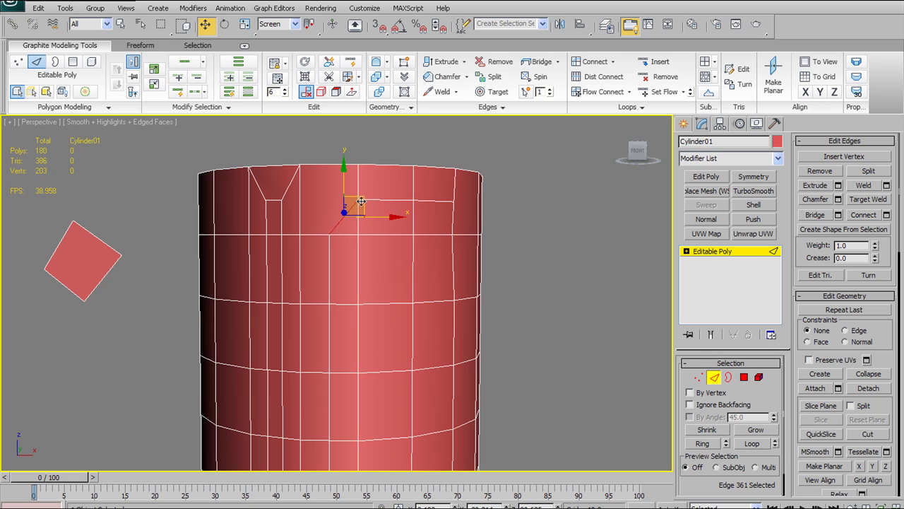
pyautogui.click(612, 111)
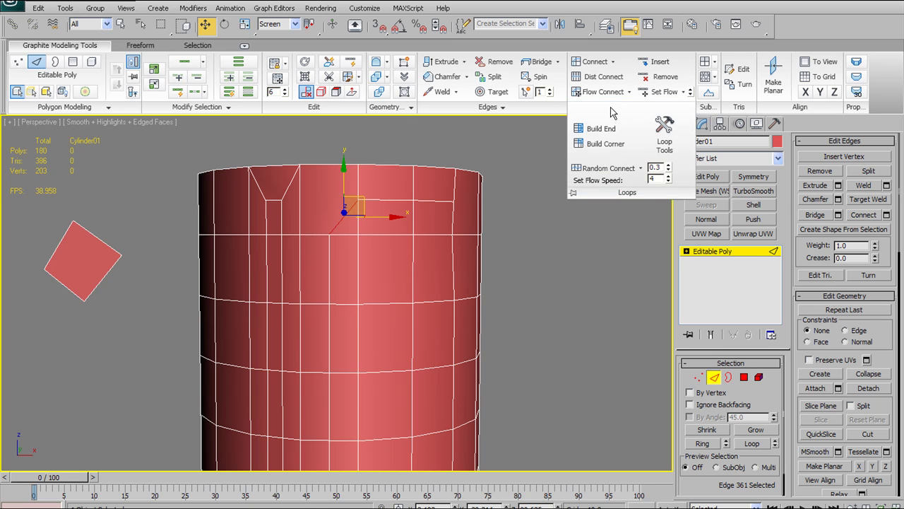
pyautogui.click(595, 147)
pyautogui.moveTo(407, 207)
pyautogui.keyDown('alt'); pyautogui.mouseDown(button='middle')
pyautogui.moveTo(364, 208)
pyautogui.moveTo(403, 207)
pyautogui.mouseUp(button='middle'); pyautogui.keyUp('alt')
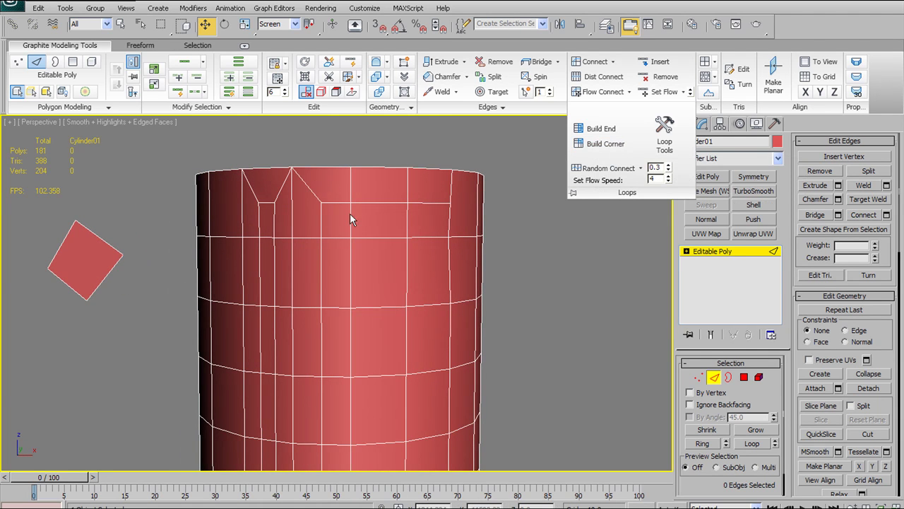
pyautogui.scroll(-5, 364, 219)
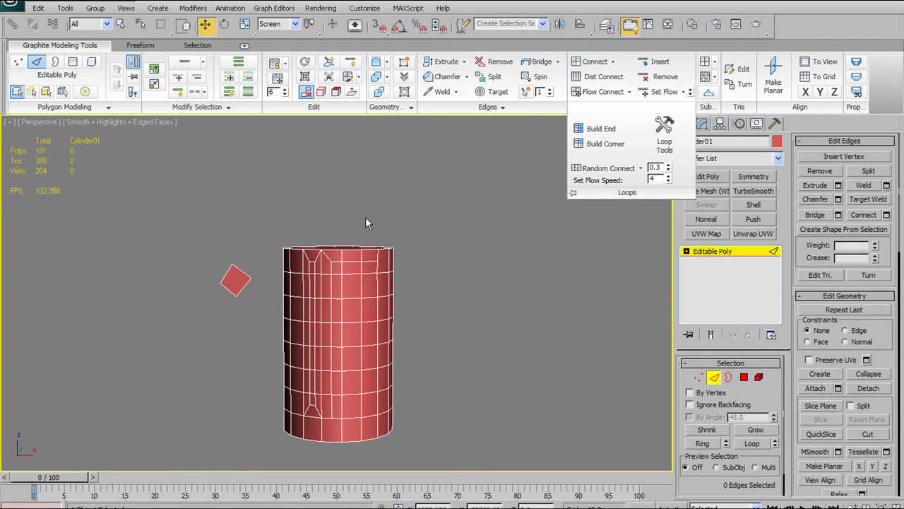
# - Delete the stray detached polygon floating beside the cylinder
pyautogui.scroll(3, 370, 230)
pyautogui.keyDown('alt'); pyautogui.moveTo(372, 232); pyautogui.dragTo(523, 277, button='middle'); pyautogui.keyUp('alt')
pyautogui.click(744, 379)
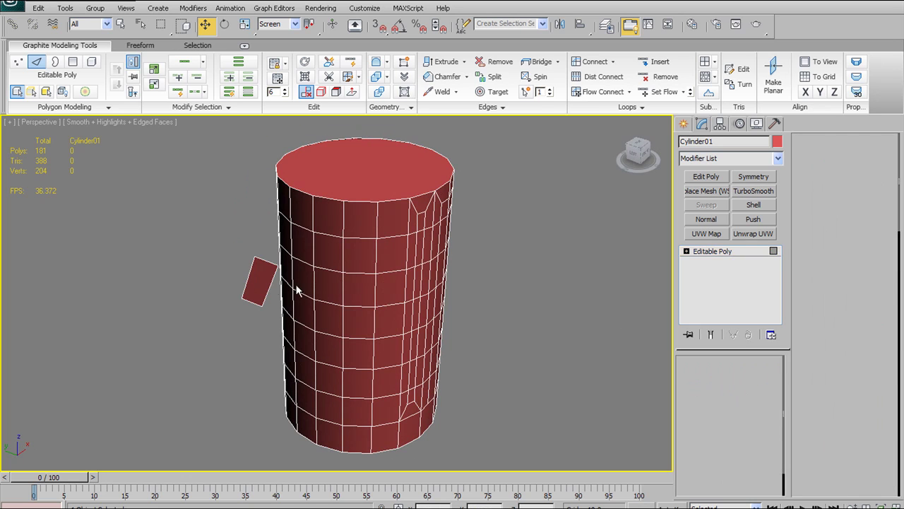
pyautogui.click(259, 285)
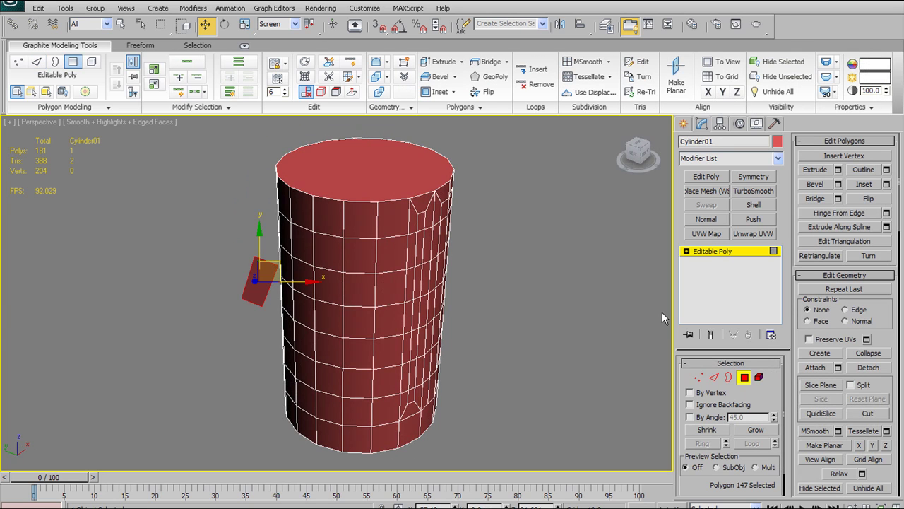
pyautogui.press('Delete')
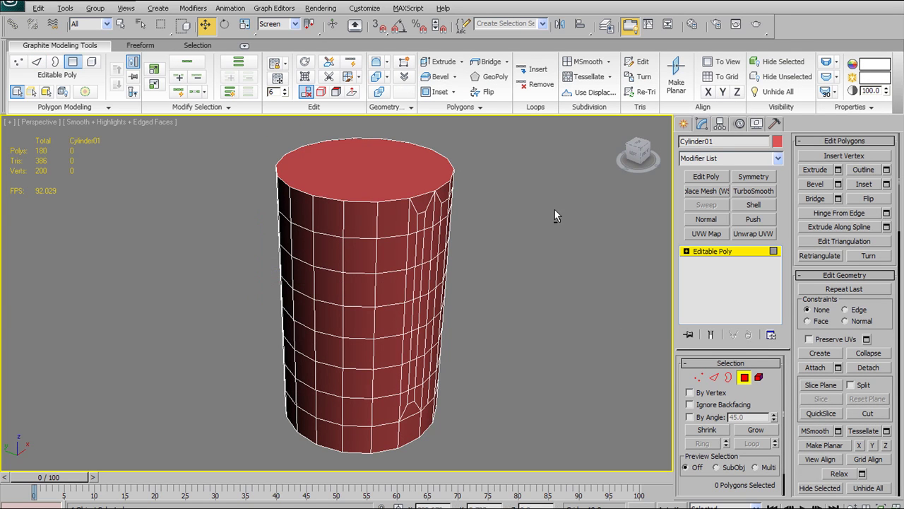
pyautogui.click(638, 157)
# - On an unmodified side of the cylinder, connect the horizontal edges of one face column from top rim to bottom rim
pyautogui.keyDown('alt'); pyautogui.moveTo(520, 251); pyautogui.dragTo(296, 307, button='middle'); pyautogui.keyUp('alt')
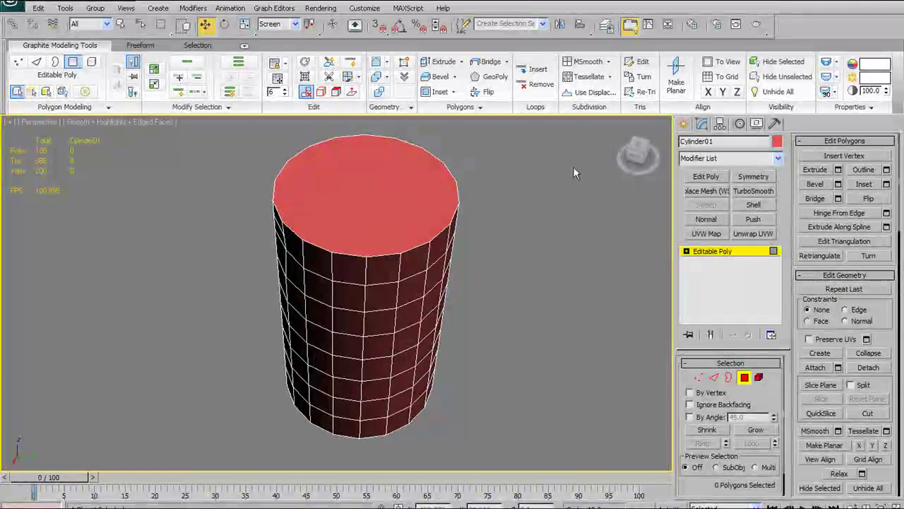
pyautogui.click(714, 378)
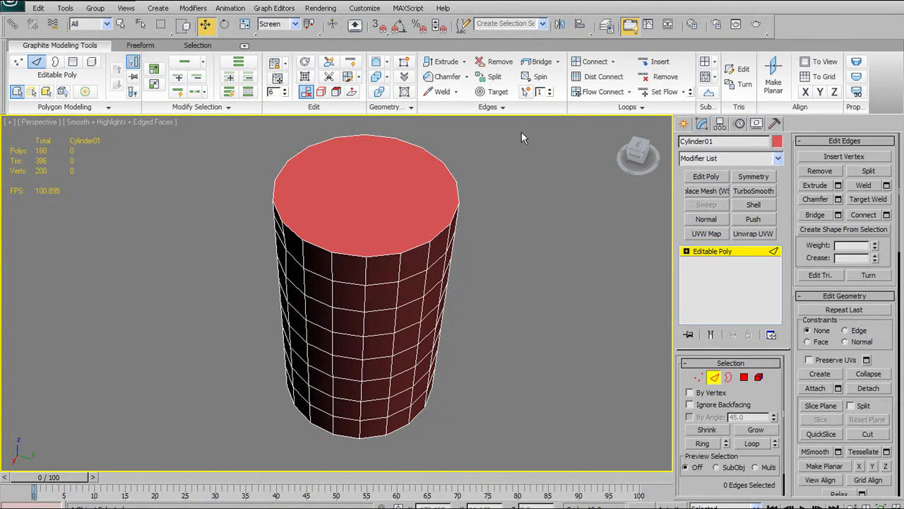
pyautogui.keyDown('alt'); pyautogui.moveTo(420, 245); pyautogui.dragTo(394, 235, button='middle'); pyautogui.keyUp('alt')
pyautogui.click(379, 222)
pyautogui.click(341, 219)
pyautogui.click(342, 253)
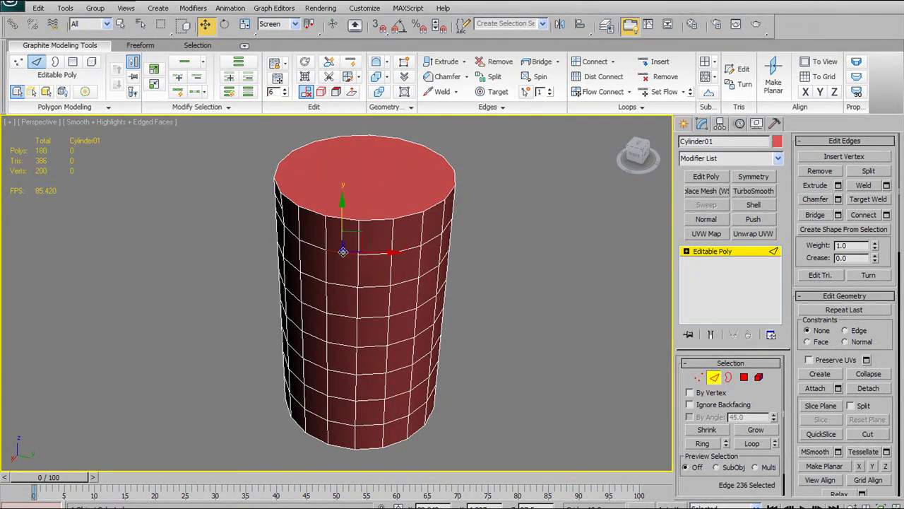
pyautogui.keyDown('ctrl'); pyautogui.click(346, 218); pyautogui.keyUp('ctrl')
pyautogui.keyDown('ctrl'); pyautogui.click(339, 283); pyautogui.keyUp('ctrl')
pyautogui.keyDown('ctrl'); pyautogui.click(336, 313); pyautogui.keyUp('ctrl')
pyautogui.keyDown('ctrl'); pyautogui.click(337, 342); pyautogui.keyUp('ctrl')
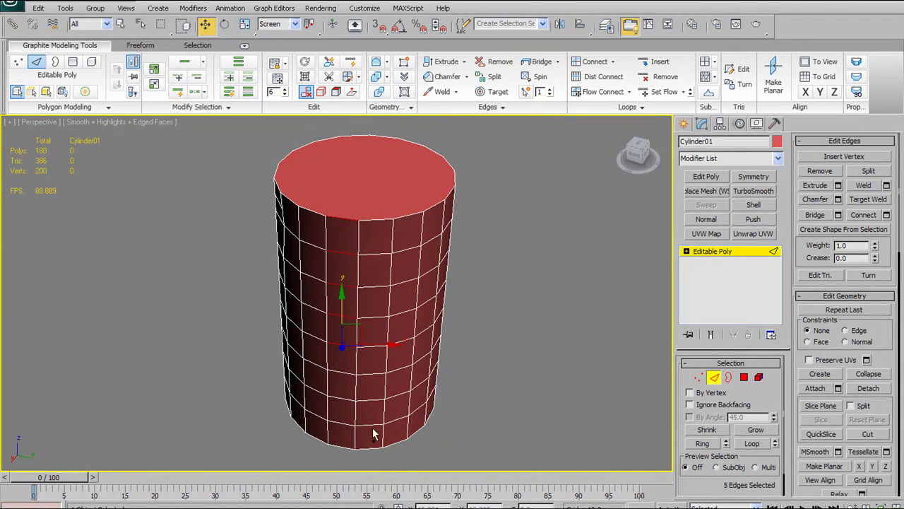
pyautogui.keyDown('ctrl'); pyautogui.click(345, 375); pyautogui.keyUp('ctrl')
pyautogui.keyDown('ctrl'); pyautogui.click(347, 396); pyautogui.keyUp('ctrl')
pyautogui.keyDown('ctrl'); pyautogui.click(346, 421); pyautogui.keyUp('ctrl')
pyautogui.keyDown('ctrl'); pyautogui.click(344, 445); pyautogui.keyUp('ctrl')
pyautogui.keyDown('alt'); pyautogui.moveTo(344, 446); pyautogui.dragTo(385, 378, button='middle'); pyautogui.keyUp('alt')
pyautogui.click(595, 63)
# - Examine from the end of the cylinder how the new vertical edge line follows the surface curvature
pyautogui.keyDown('alt'); pyautogui.moveTo(455, 324); pyautogui.dragTo(340, 272, button='middle'); pyautogui.keyUp('alt')
pyautogui.keyDown('alt'); pyautogui.moveTo(363, 302); pyautogui.dragTo(358, 277, button='middle'); pyautogui.keyUp('alt')
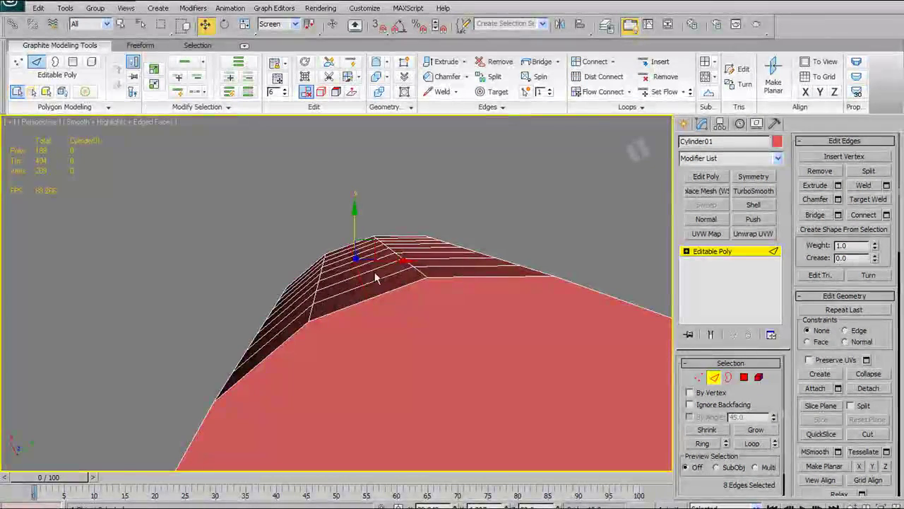
pyautogui.keyDown('alt'); pyautogui.moveTo(422, 245); pyautogui.dragTo(396, 274, button='middle'); pyautogui.keyUp('alt')
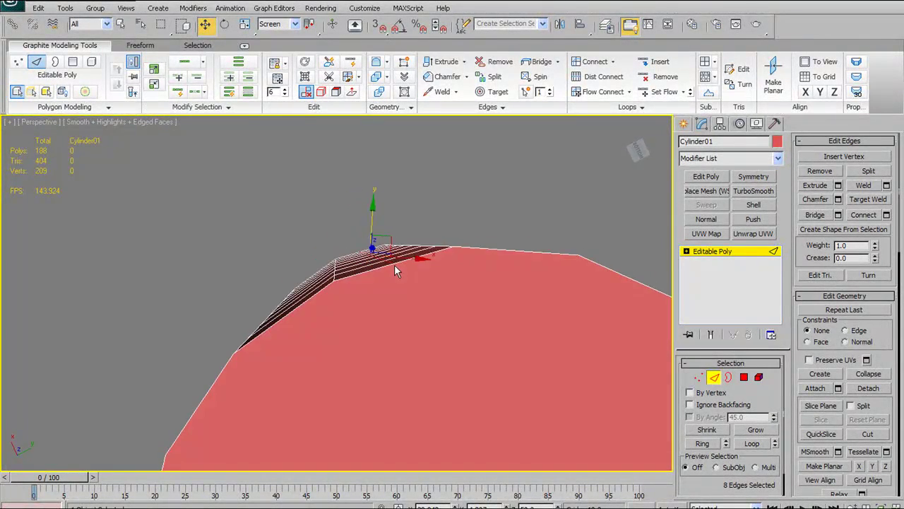
pyautogui.keyDown('alt'); pyautogui.moveTo(395, 271); pyautogui.dragTo(393, 257, button='middle'); pyautogui.keyUp('alt')
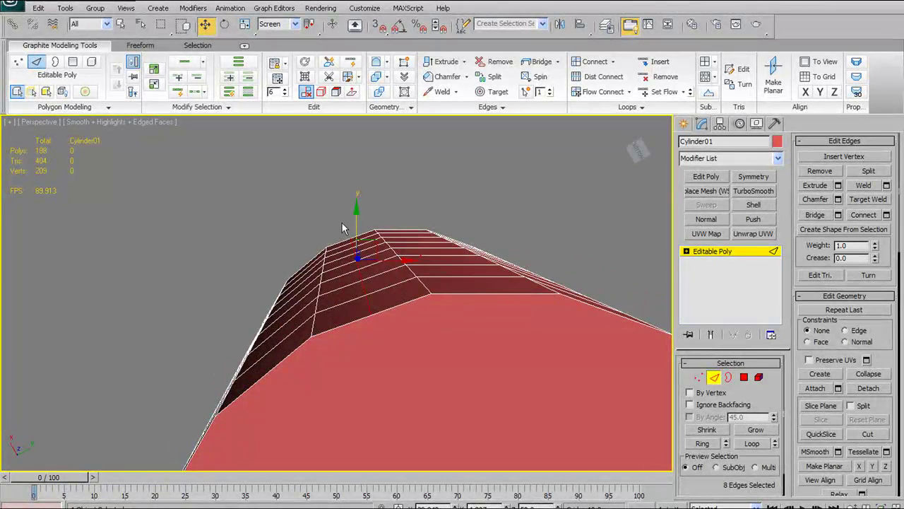
pyautogui.keyDown('alt'); pyautogui.moveTo(375, 275); pyautogui.dragTo(389, 293, button='middle'); pyautogui.keyUp('alt')
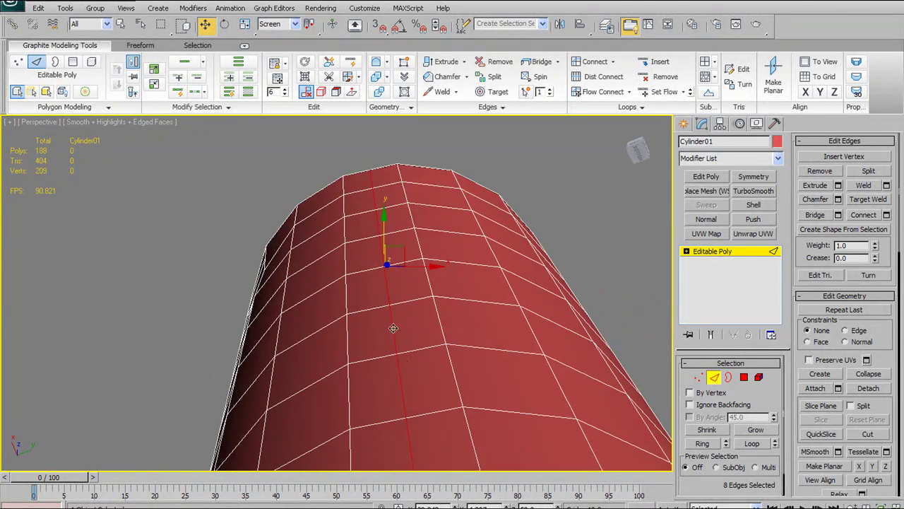
pyautogui.moveTo(405, 359)
pyautogui.keyDown('alt'); pyautogui.mouseDown(button='middle')
pyautogui.moveTo(404, 342)
pyautogui.moveTo(405, 359)
pyautogui.mouseUp(button='middle'); pyautogui.keyUp('alt')
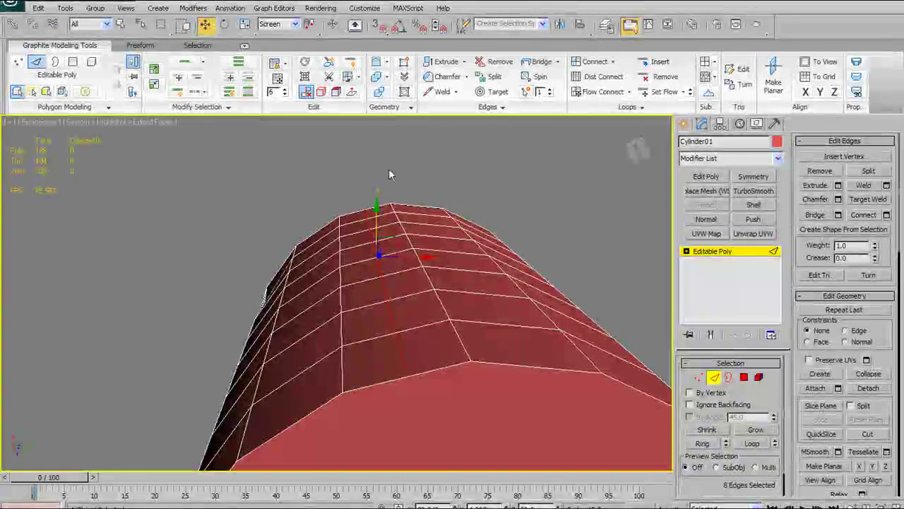
# - Apply TurboSmooth to the cylinder with 2 iterations and inspect the shading with edged faces hidden
pyautogui.click(746, 190)
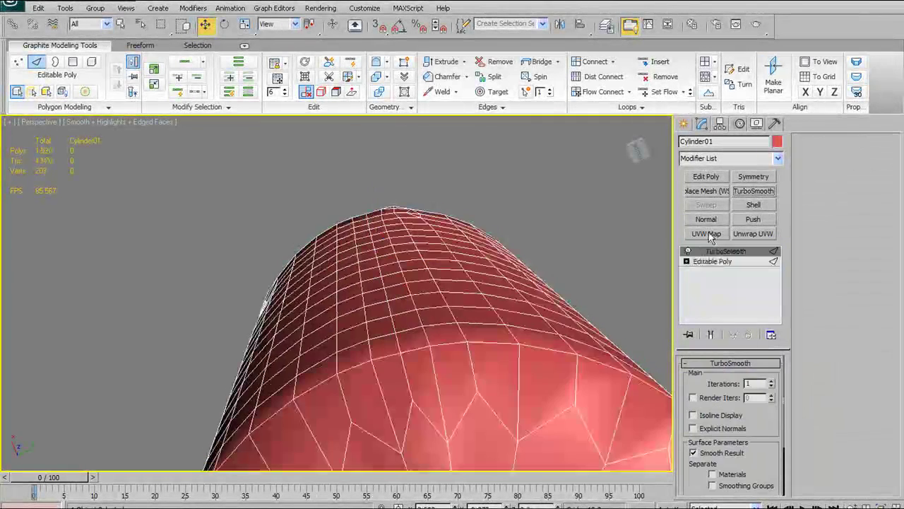
pyautogui.click(772, 381)
pyautogui.moveTo(507, 325)
pyautogui.keyDown('alt'); pyautogui.mouseDown(button='middle')
pyautogui.moveTo(503, 319)
pyautogui.moveTo(504, 339)
pyautogui.mouseUp(button='middle'); pyautogui.keyUp('alt')
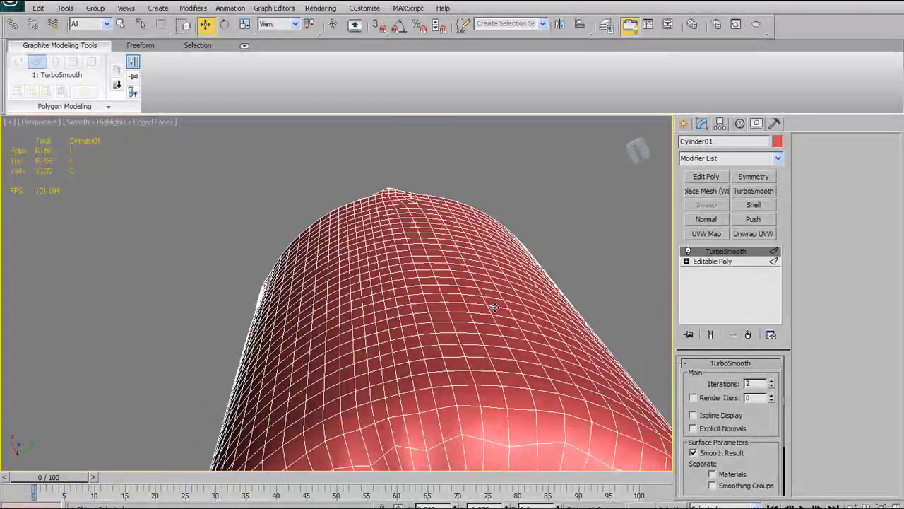
pyautogui.press('F4')
pyautogui.keyDown('alt'); pyautogui.moveTo(434, 347); pyautogui.dragTo(476, 272, button='middle'); pyautogui.keyUp('alt')
pyautogui.scroll(-5, 457, 218)
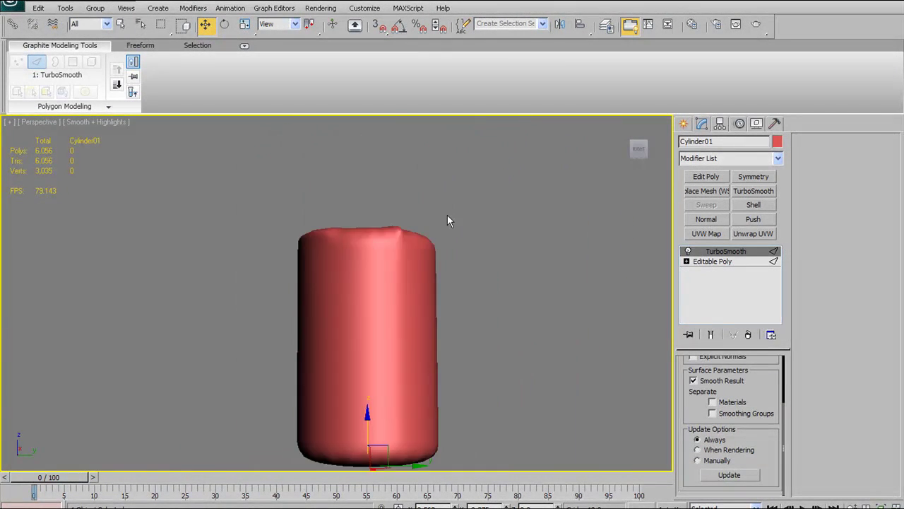
pyautogui.keyDown('alt'); pyautogui.moveTo(438, 246); pyautogui.dragTo(475, 260, button='middle'); pyautogui.keyUp('alt')
# - Undo the TurboSmooth modifier on the cylinder
pyautogui.hotkey('ctrl', 'z')
pyautogui.keyDown('alt'); pyautogui.moveTo(385, 321); pyautogui.dragTo(385, 417, button='middle'); pyautogui.keyUp('alt')
pyautogui.keyDown('alt'); pyautogui.moveTo(285, 236); pyautogui.dragTo(339, 279, button='middle'); pyautogui.keyUp('alt')
pyautogui.click(726, 254)
pyautogui.keyDown('alt'); pyautogui.moveTo(397, 296); pyautogui.dragTo(400, 307, button='middle'); pyautogui.keyUp('alt')
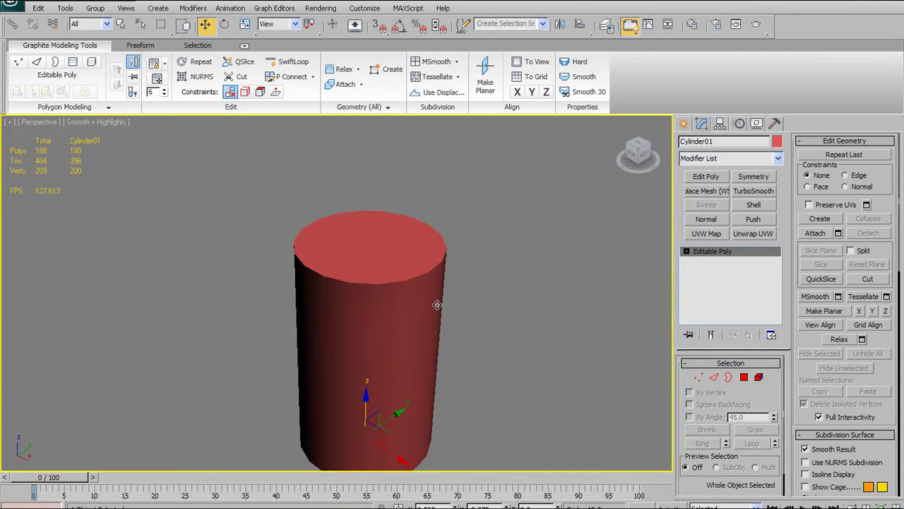
# - Delete the cylinder and set up the Top view with its grid shown for creating a standard primitive
pyautogui.press('Delete')
pyautogui.press('t')
pyautogui.press('g')
pyautogui.click(683, 123)
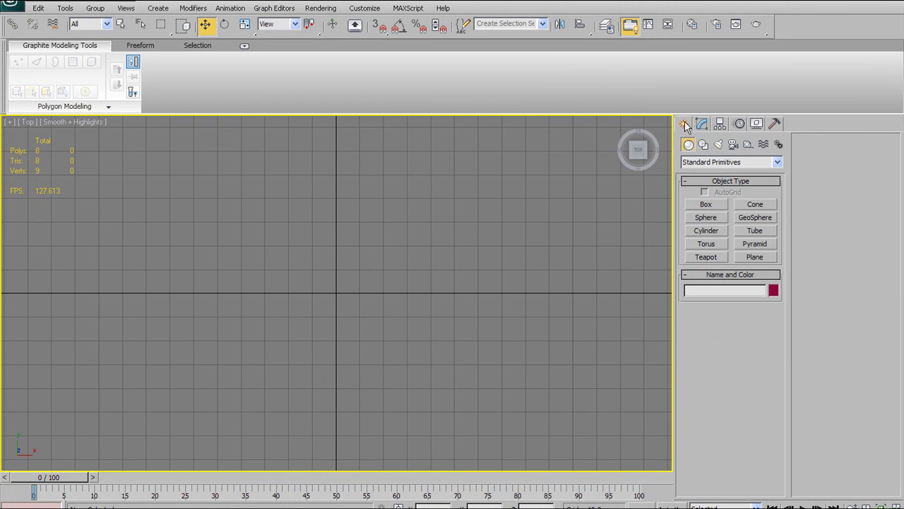
# - Create a cylinder centred on the Top view origin, about 10.2 in radius and 18.3 high, and show it from the front
pyautogui.click(706, 231)
pyautogui.scroll(1, 319, 303)
pyautogui.scroll(2, 353, 303)
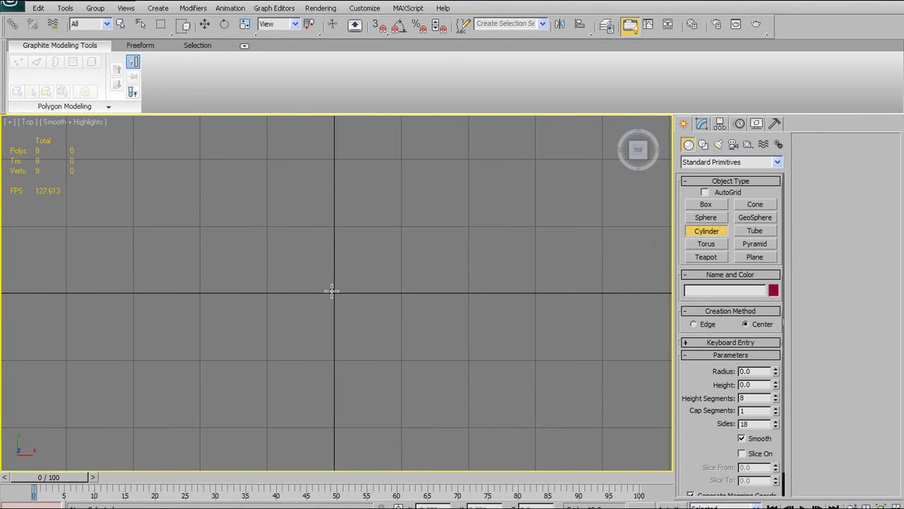
pyautogui.moveTo(334, 293); pyautogui.dragTo(392, 256)
pyautogui.press('f')
pyautogui.moveTo(452, 271); pyautogui.dragTo(448, 308, button='middle')
pyautogui.scroll(3, 287, 213)
# - Show edged faces on the cylinder, try converting it to an editable poly, and undo the conversion
pyautogui.click(95, 107)
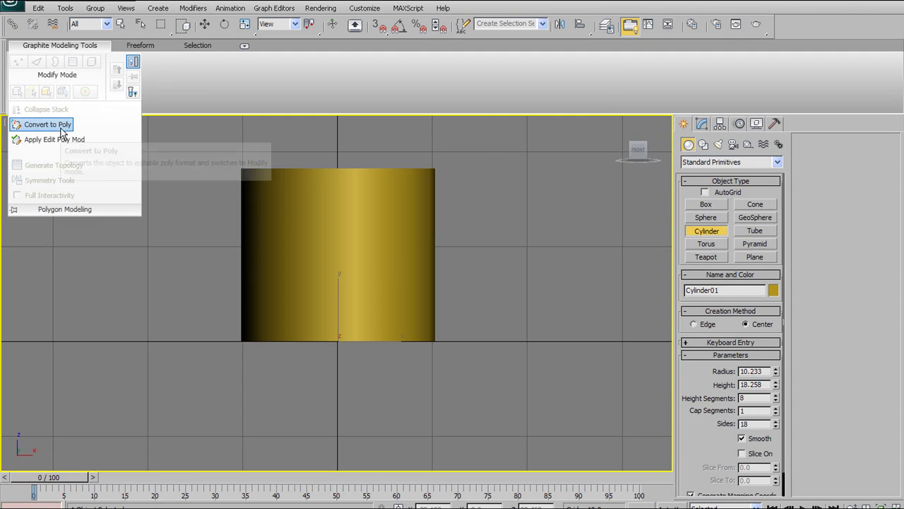
pyautogui.click(43, 123)
pyautogui.press('F4')
pyautogui.press('7')
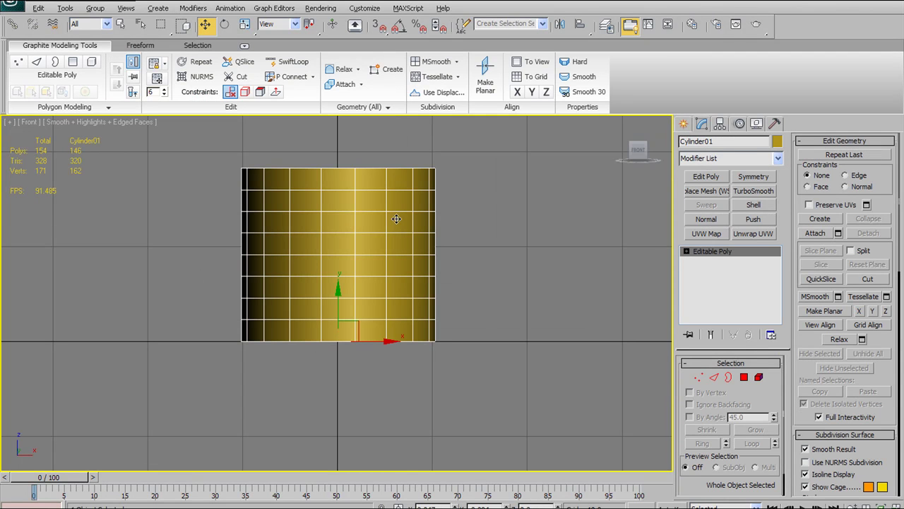
pyautogui.keyDown('alt'); pyautogui.moveTo(390, 226); pyautogui.dragTo(392, 255, button='middle'); pyautogui.keyUp('alt')
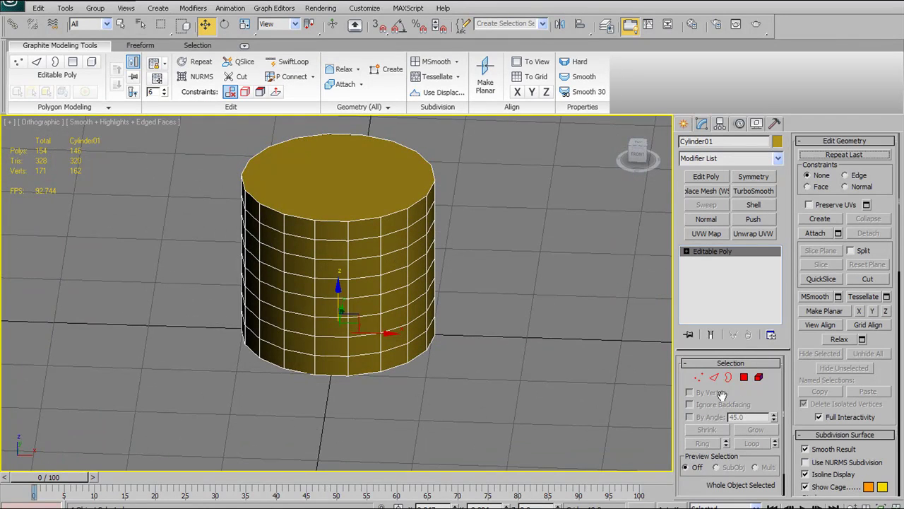
pyautogui.hotkey('ctrl', 'z')
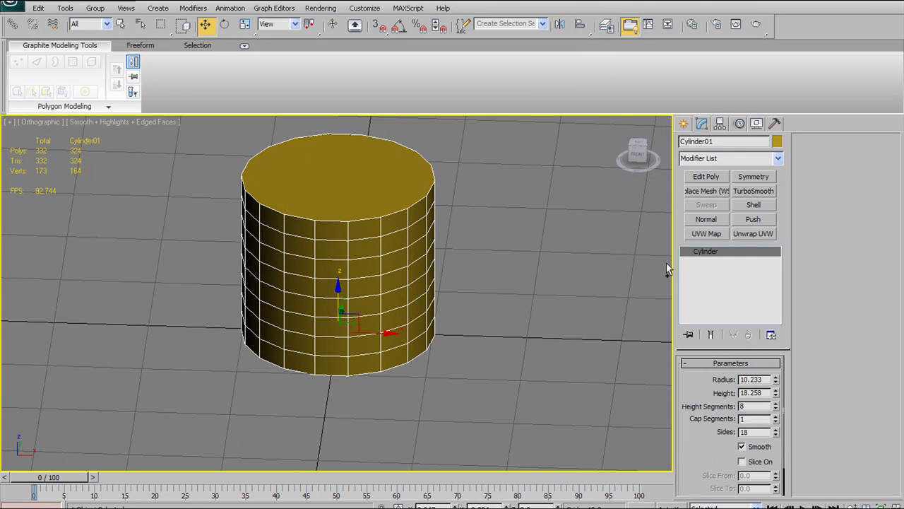
# - Set the cylinder's height segments to 1 and its sides to 8
pyautogui.rightClick(777, 407)
pyautogui.moveTo(776, 432); pyautogui.dragTo(789, 495)
pyautogui.scroll(2, 372, 242)
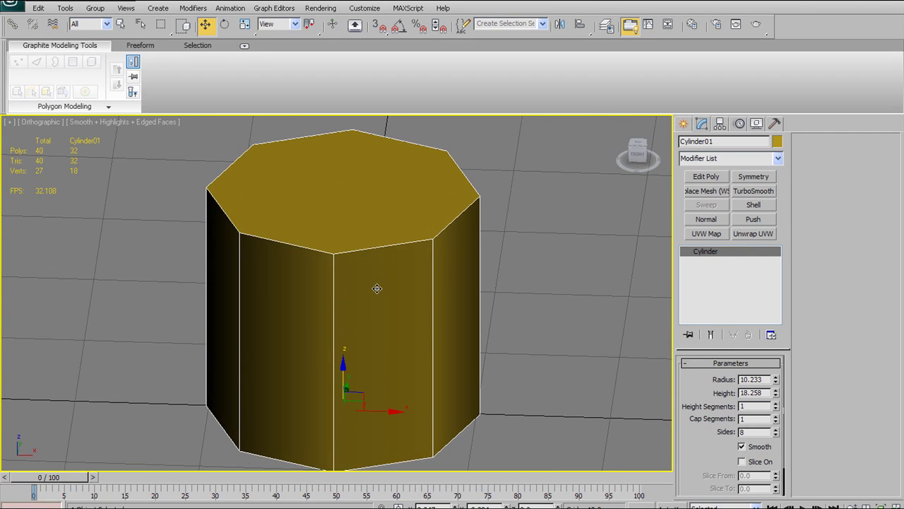
# - Switch to the Perspective view and convert the eight-sided cylinder to an editable poly
pyautogui.press('p')
pyautogui.scroll(-2, 396, 287)
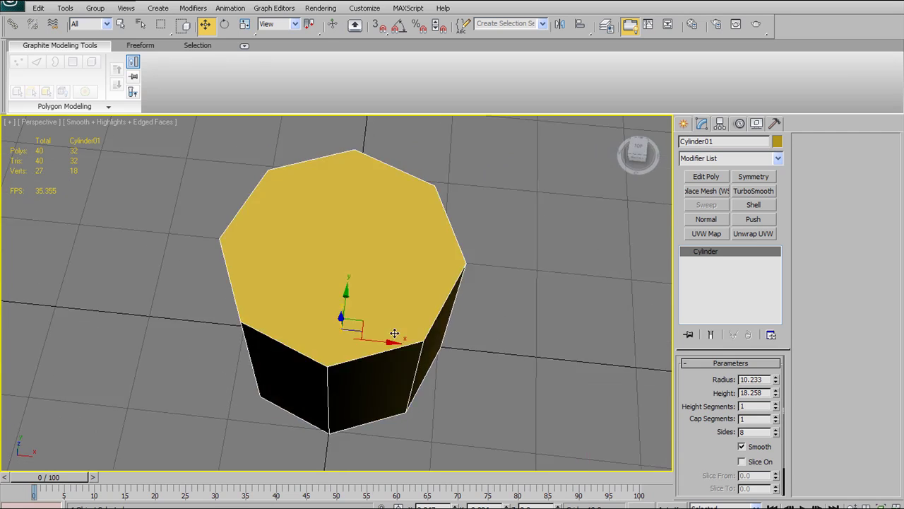
pyautogui.keyDown('alt'); pyautogui.moveTo(404, 295); pyautogui.dragTo(210, 322, button='middle'); pyautogui.keyUp('alt')
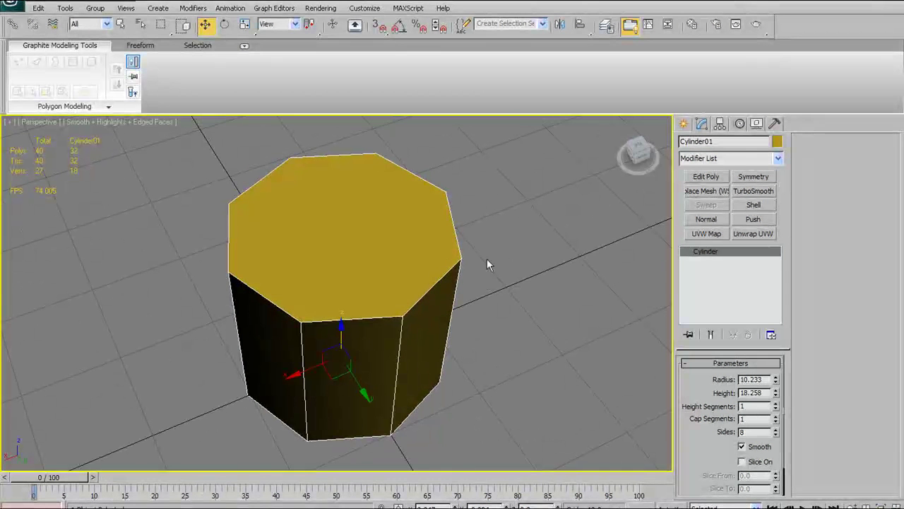
pyautogui.click(65, 106)
pyautogui.click(44, 126)
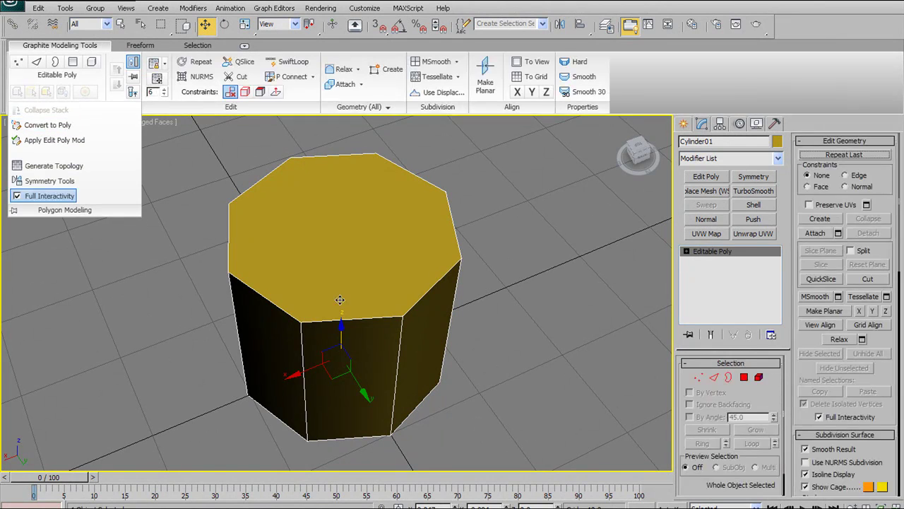
pyautogui.keyDown('alt'); pyautogui.moveTo(343, 301); pyautogui.dragTo(388, 277, button='middle'); pyautogui.keyUp('alt')
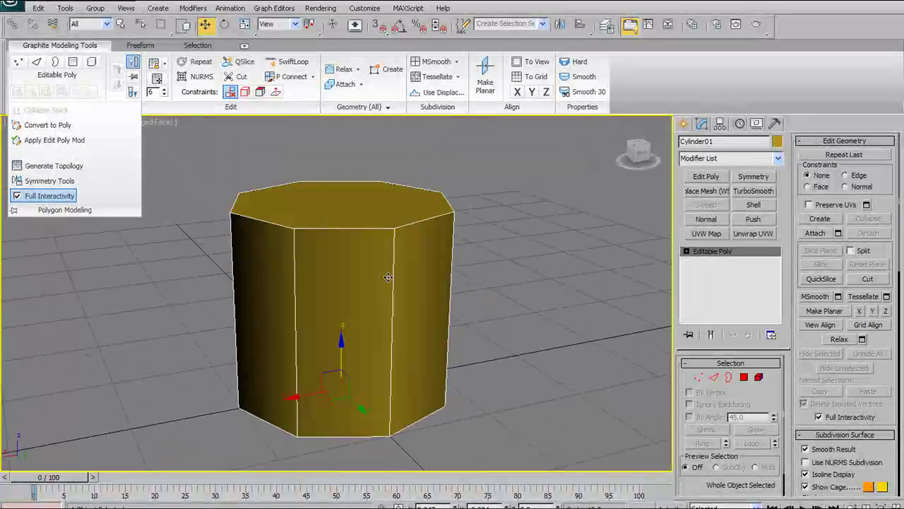
# - Select the cylinder's top and bottom cap polygons
pyautogui.click(715, 378)
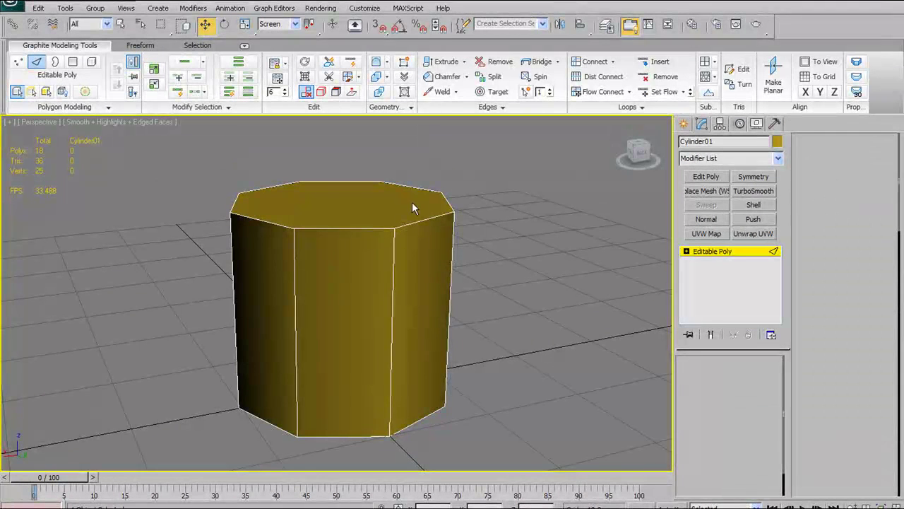
pyautogui.press('4')
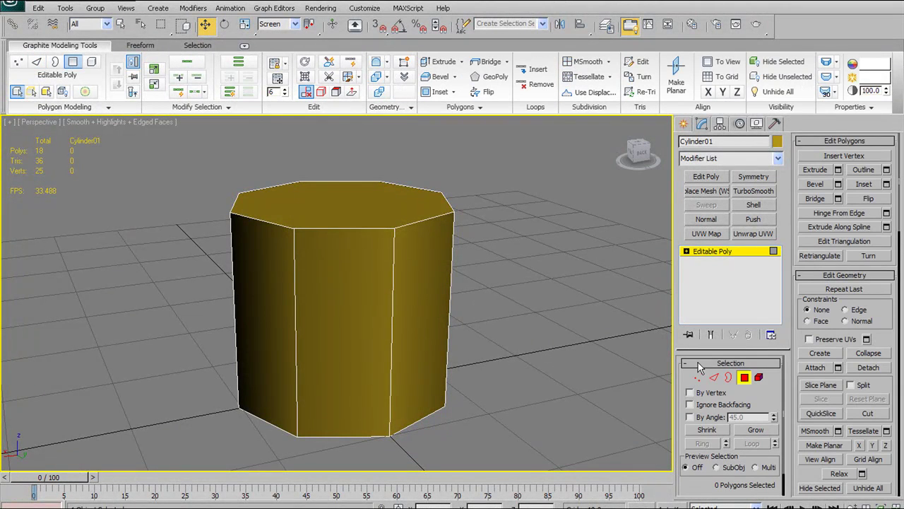
pyautogui.click(388, 210)
pyautogui.keyDown('alt'); pyautogui.moveTo(450, 353); pyautogui.dragTo(417, 362, button='middle'); pyautogui.keyUp('alt')
pyautogui.keyDown('ctrl'); pyautogui.click(369, 347); pyautogui.keyUp('ctrl')
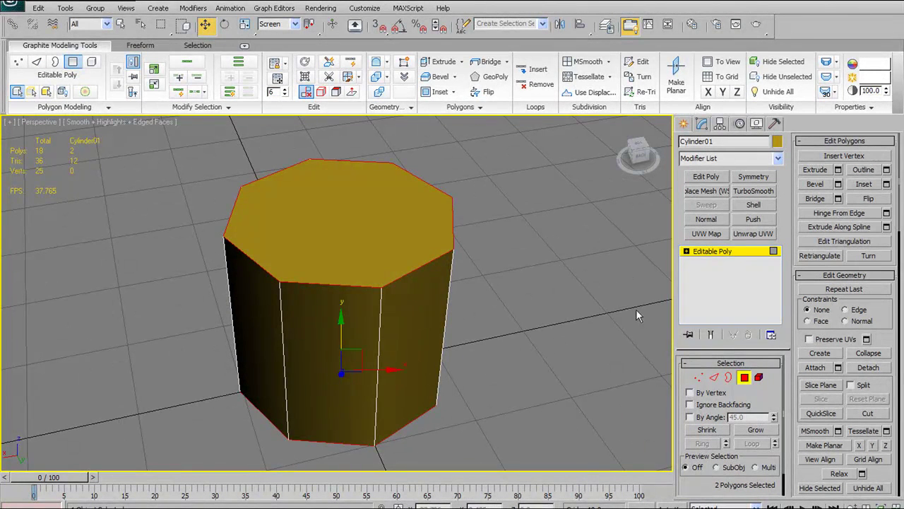
# - Convert the cap selection to edges, connect them, and check the new edges on the caps and sides
pyautogui.click(716, 378)
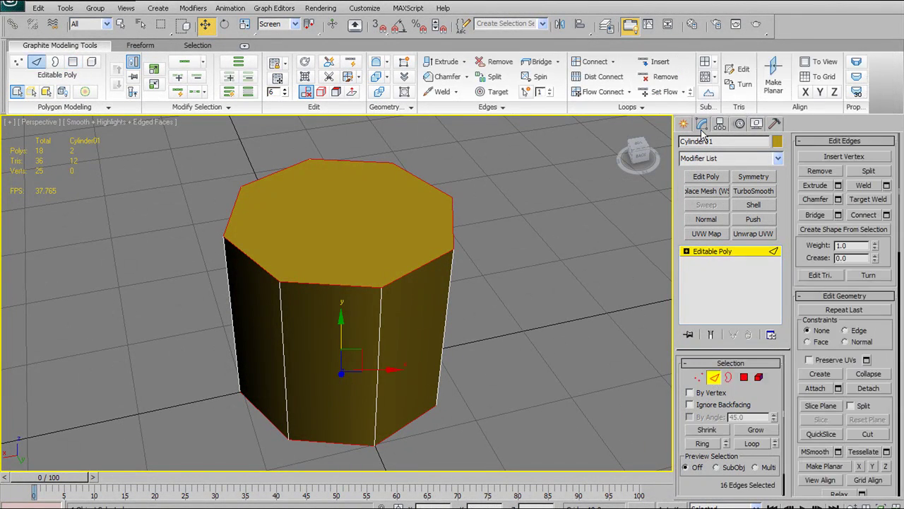
pyautogui.keyDown('shift'); pyautogui.click(596, 63); pyautogui.keyUp('shift')
pyautogui.keyDown('alt'); pyautogui.moveTo(375, 300); pyautogui.dragTo(385, 284, button='middle'); pyautogui.keyUp('alt')
pyautogui.click(577, 239)
pyautogui.keyDown('alt'); pyautogui.moveTo(499, 274); pyautogui.dragTo(314, 243, button='middle'); pyautogui.keyUp('alt')
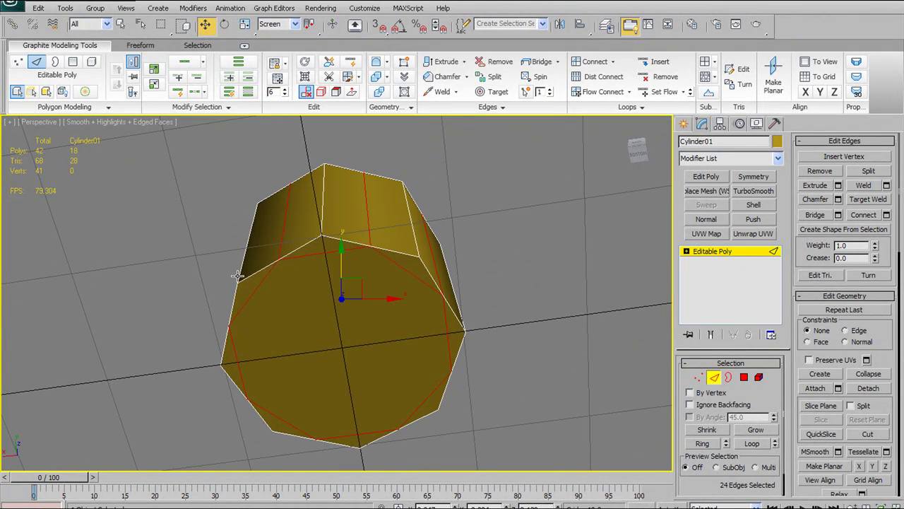
pyautogui.keyDown('alt'); pyautogui.moveTo(455, 272); pyautogui.dragTo(469, 286, button='middle'); pyautogui.keyUp('alt')
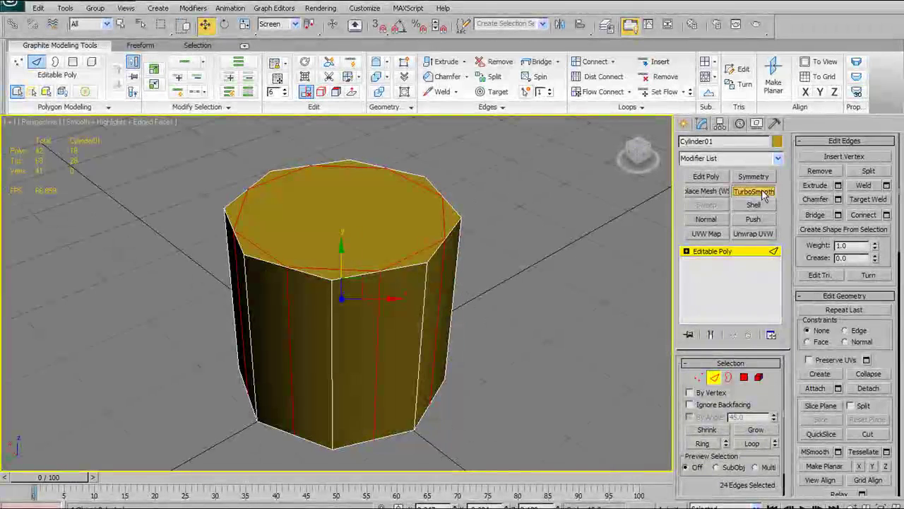
# - Try TurboSmooth on the cylinder with the connected edges, and undo it
pyautogui.click(761, 191)
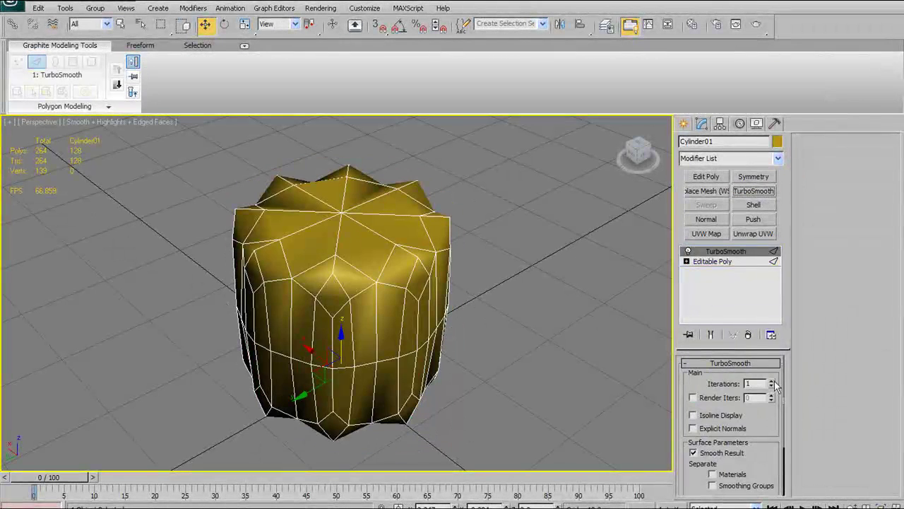
pyautogui.click(774, 381)
pyautogui.hotkey('ctrl', 'z')
pyautogui.hotkey('ctrl', 'z')
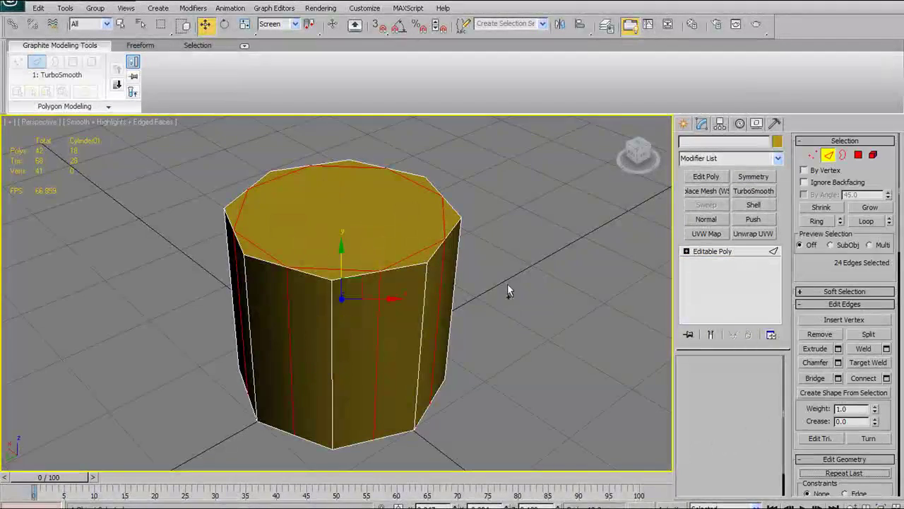
# - Check the top cap polygon and undo the edge connection back to the plain eight-sided cylinder
pyautogui.keyDown('alt'); pyautogui.moveTo(485, 293); pyautogui.dragTo(496, 332, button='middle'); pyautogui.keyUp('alt')
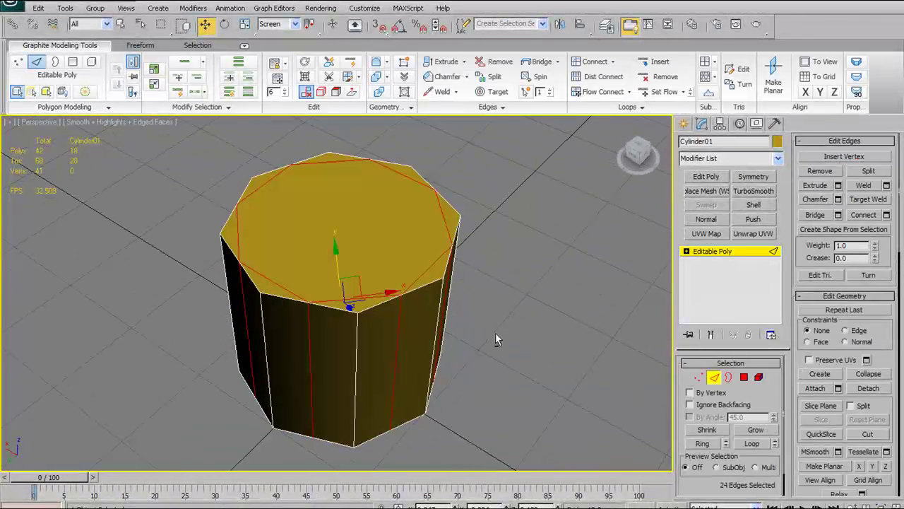
pyautogui.click(744, 378)
pyautogui.click(309, 231)
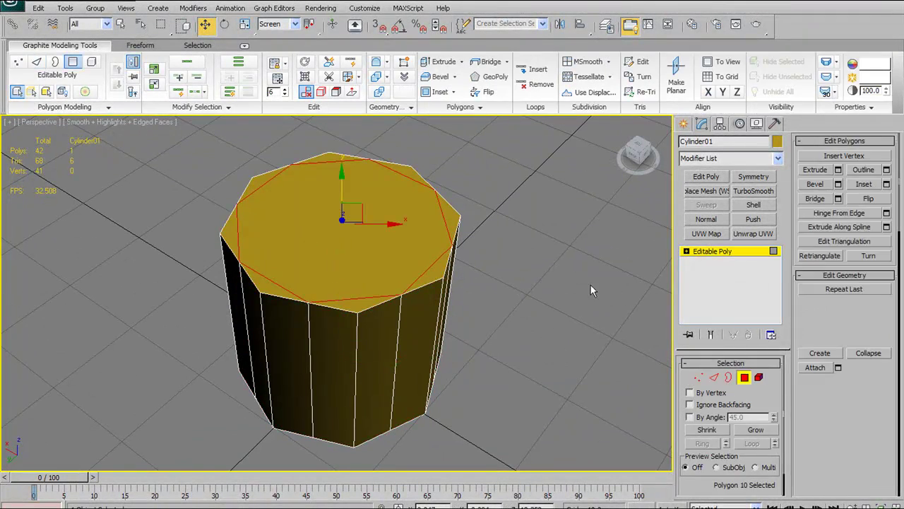
pyautogui.hotkey('ctrl', 'z')
pyautogui.keyDown('alt'); pyautogui.moveTo(474, 282); pyautogui.dragTo(424, 267, button='middle'); pyautogui.keyUp('alt')
# - Select the full ring of vertical edges around the cylinder's side
pyautogui.click(426, 259)
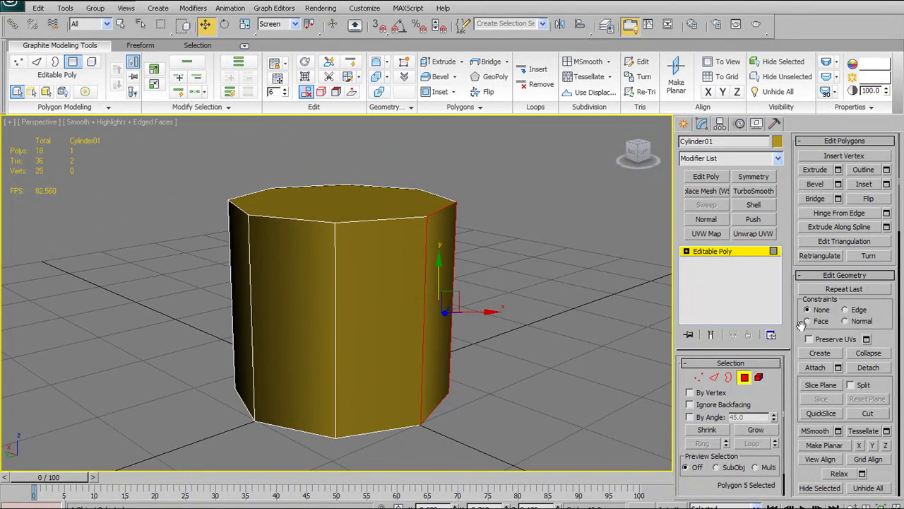
pyautogui.click(714, 377)
pyautogui.click(333, 255)
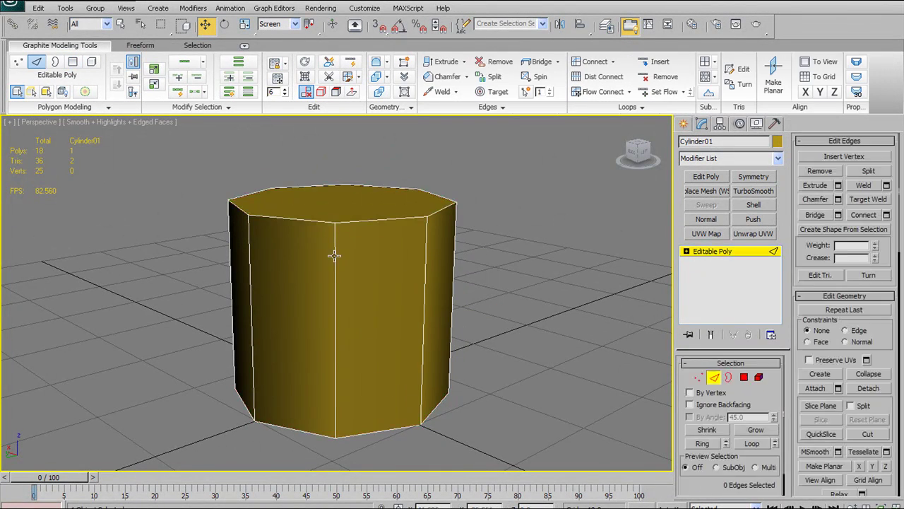
pyautogui.click(703, 443)
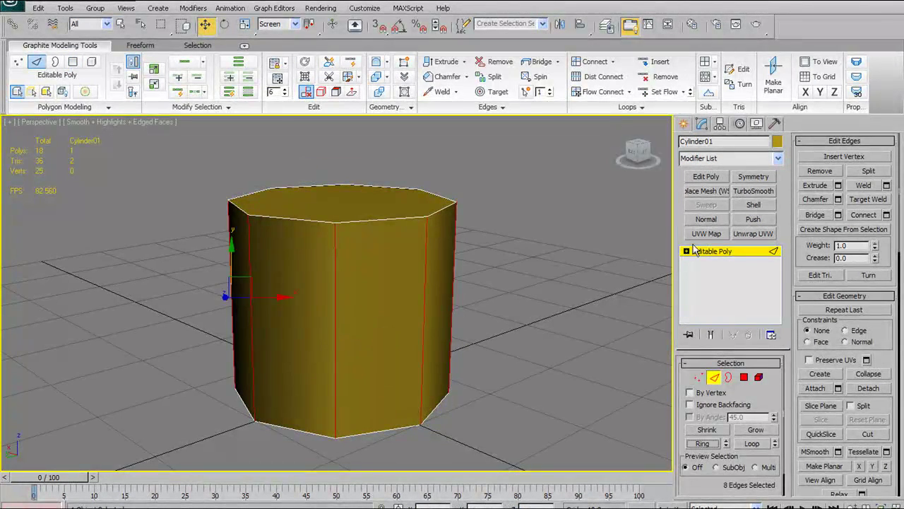
# - Connect the ring of vertical edges with 2 segments, pinched apart so the loops lie close to the two caps
pyautogui.click(864, 214)
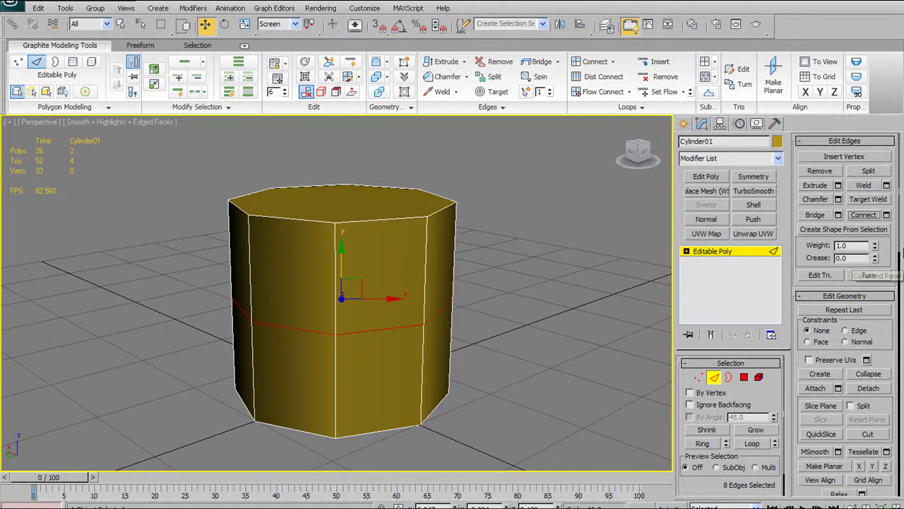
pyautogui.click(886, 214)
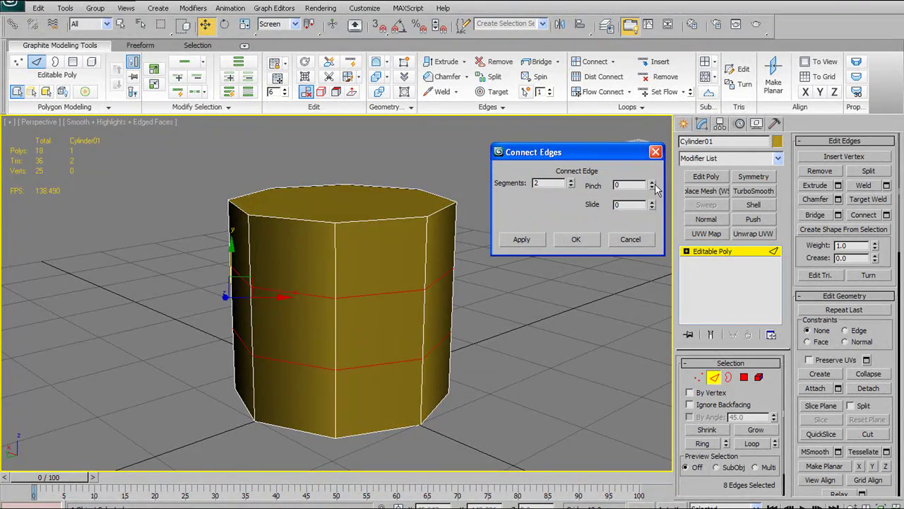
pyautogui.moveTo(644, 100); pyautogui.dragTo(680, 80)
pyautogui.click(592, 238)
pyautogui.keyDown('alt'); pyautogui.moveTo(545, 222); pyautogui.dragTo(535, 251, button='middle'); pyautogui.keyUp('alt')
# - Inset the top and bottom cap polygons together by 1.0 using the Group type
pyautogui.click(744, 380)
pyautogui.click(388, 226)
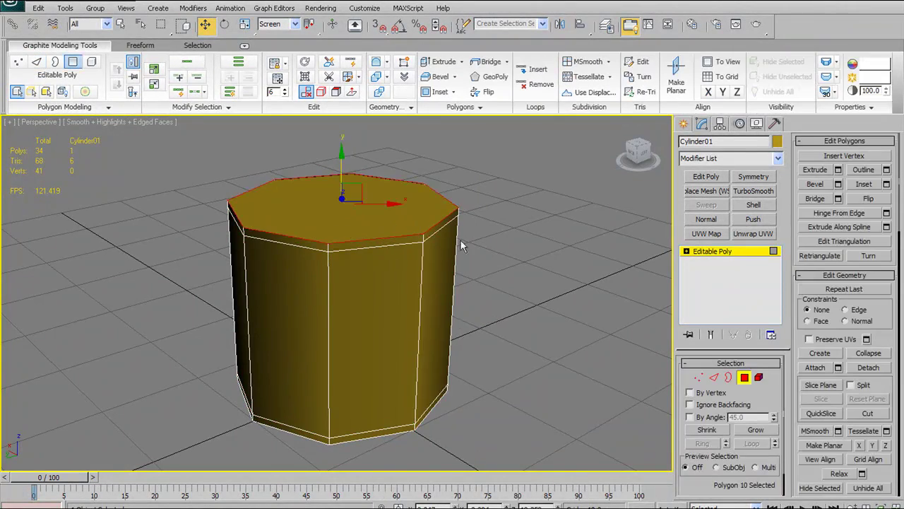
pyautogui.keyDown('alt'); pyautogui.moveTo(469, 239); pyautogui.dragTo(360, 367, button='middle'); pyautogui.keyUp('alt')
pyautogui.keyDown('ctrl'); pyautogui.click(359, 367); pyautogui.keyUp('ctrl')
pyautogui.keyDown('alt'); pyautogui.moveTo(429, 338); pyautogui.dragTo(448, 390, button='middle'); pyautogui.keyUp('alt')
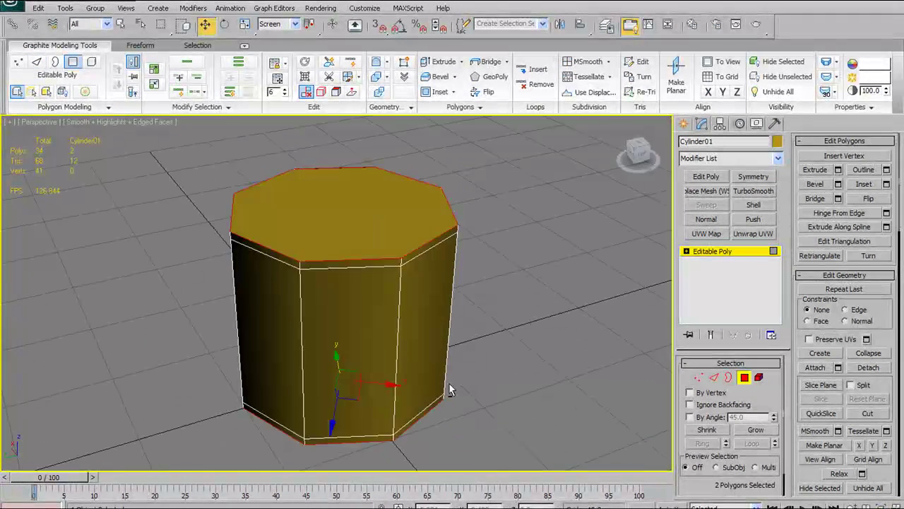
pyautogui.click(887, 184)
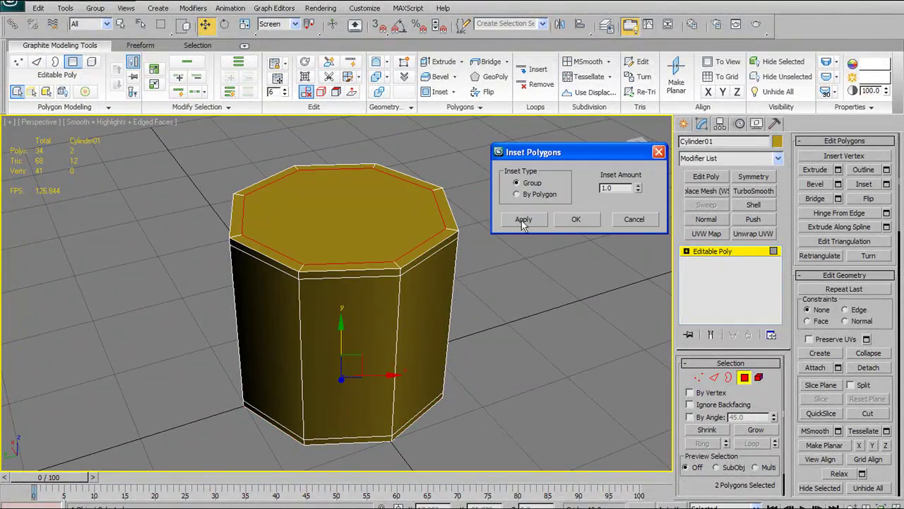
pyautogui.click(577, 219)
# - Convert the inset cap polygons to a vertex selection and collapse each cap to a single centre vertex
pyautogui.keyDown('ctrl'); pyautogui.click(698, 377); pyautogui.keyUp('ctrl')
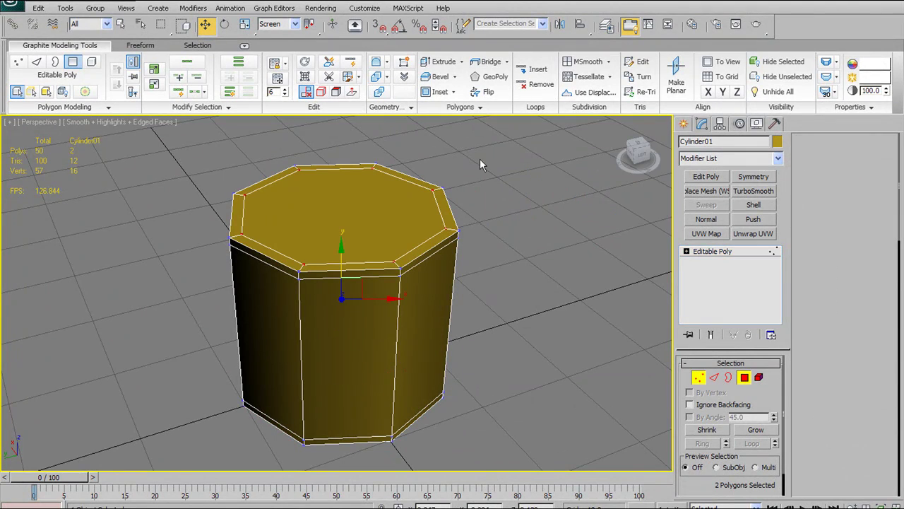
pyautogui.click(403, 77)
pyautogui.keyDown('alt'); pyautogui.moveTo(440, 339); pyautogui.dragTo(432, 316, button='middle'); pyautogui.keyUp('alt')
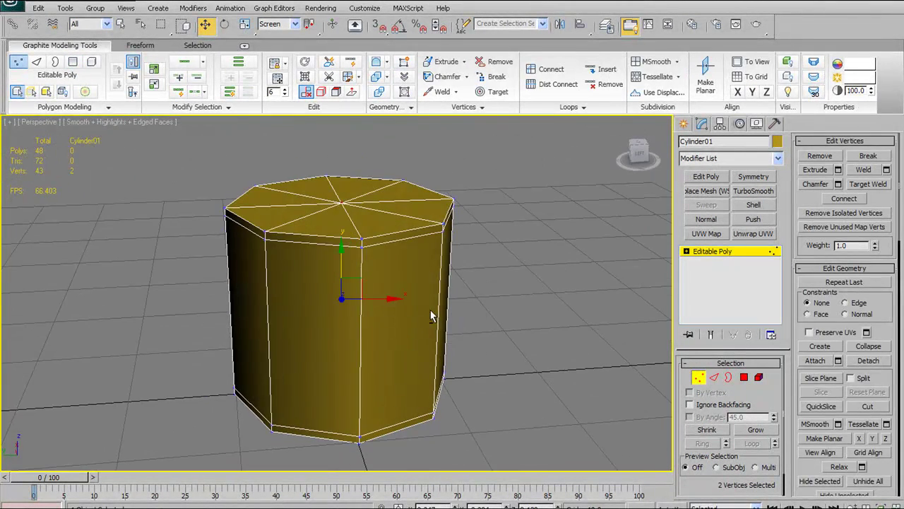
# - Apply TurboSmooth to the cylinder with 2 iterations and inspect the shading with edged faces hidden
pyautogui.click(740, 252)
pyautogui.click(753, 190)
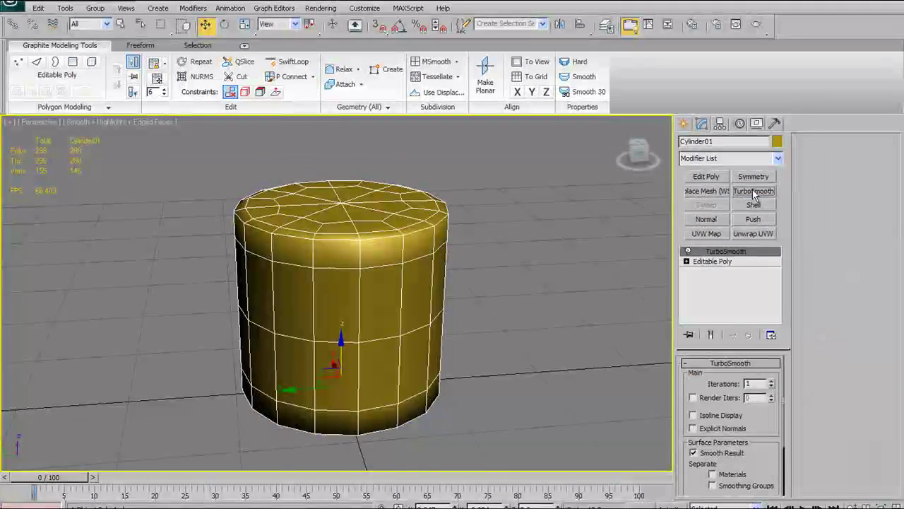
pyautogui.click(771, 381)
pyautogui.keyDown('alt'); pyautogui.moveTo(424, 333); pyautogui.dragTo(420, 365, button='middle'); pyautogui.keyUp('alt')
pyautogui.press('F4')
pyautogui.press('F4')
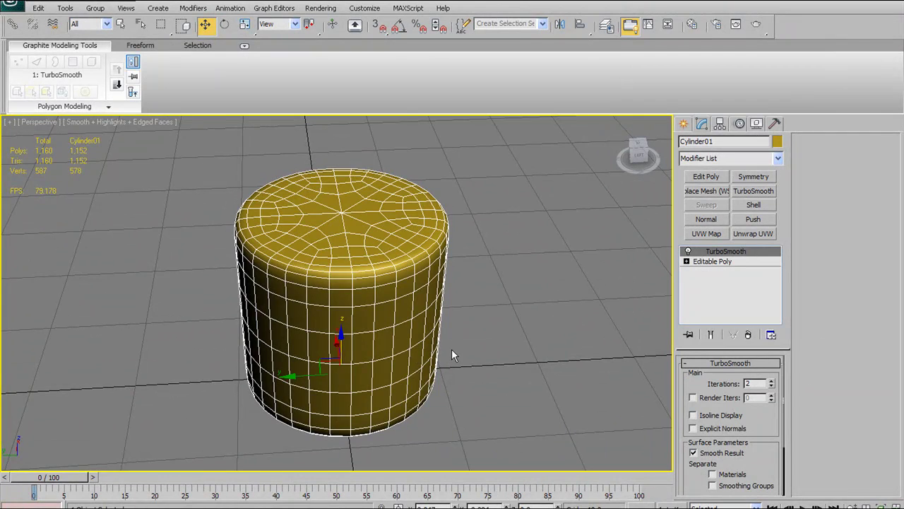
pyautogui.press('F4')
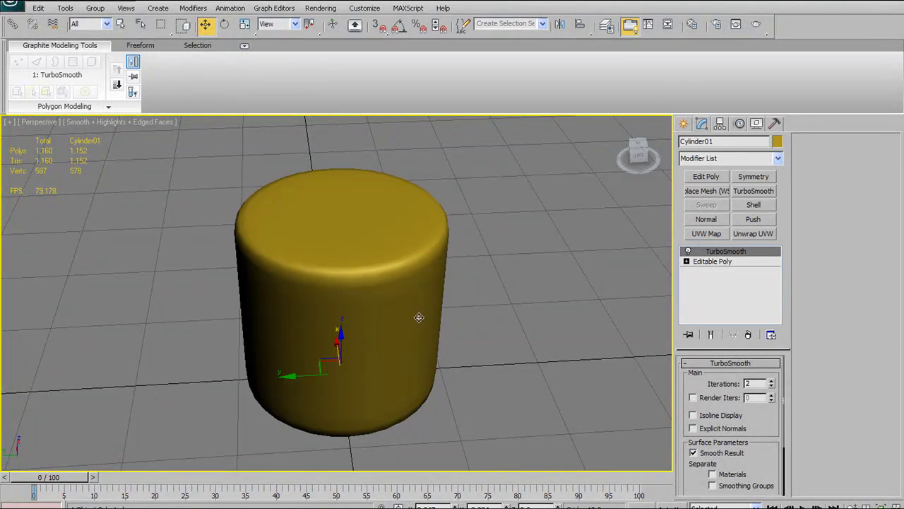
pyautogui.keyDown('alt'); pyautogui.moveTo(418, 333); pyautogui.dragTo(492, 306, button='middle'); pyautogui.keyUp('alt')
# - At edge level of the base mesh, select the four horizontal edge loops around and just inside the top and bottom rims
pyautogui.click(733, 261)
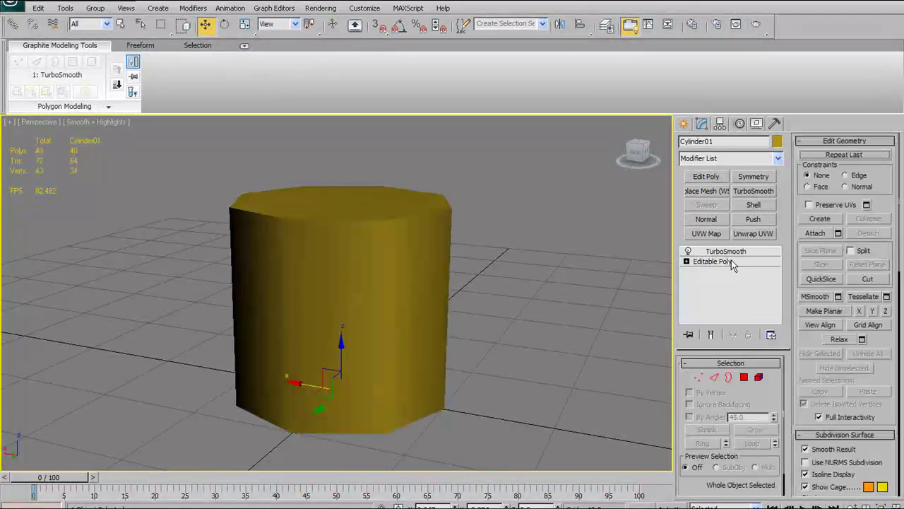
pyautogui.press('F4')
pyautogui.keyDown('alt'); pyautogui.moveTo(531, 318); pyautogui.dragTo(710, 355, button='middle'); pyautogui.keyUp('alt')
pyautogui.click(722, 378)
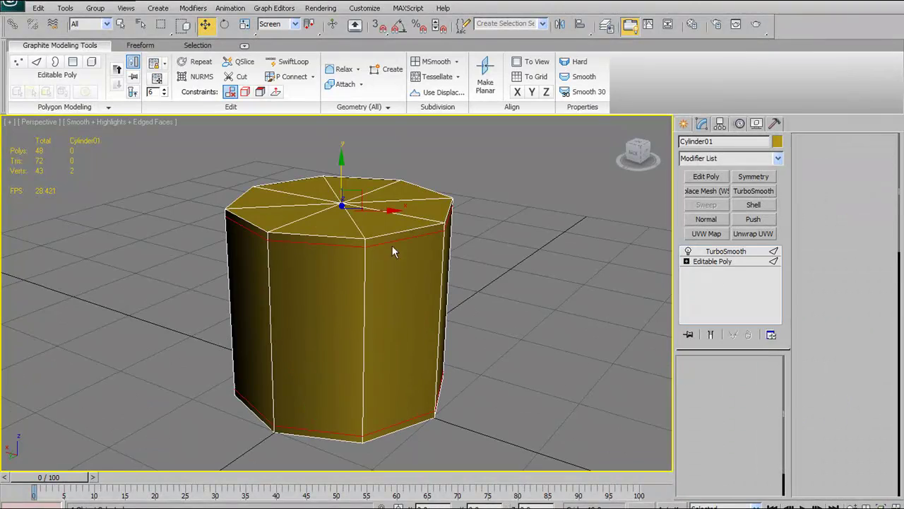
pyautogui.doubleClick(331, 242)
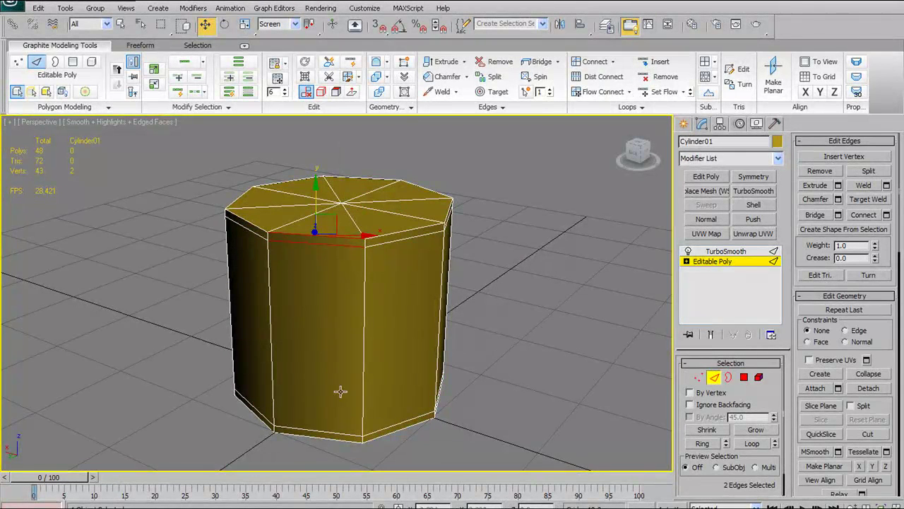
pyautogui.click(751, 444)
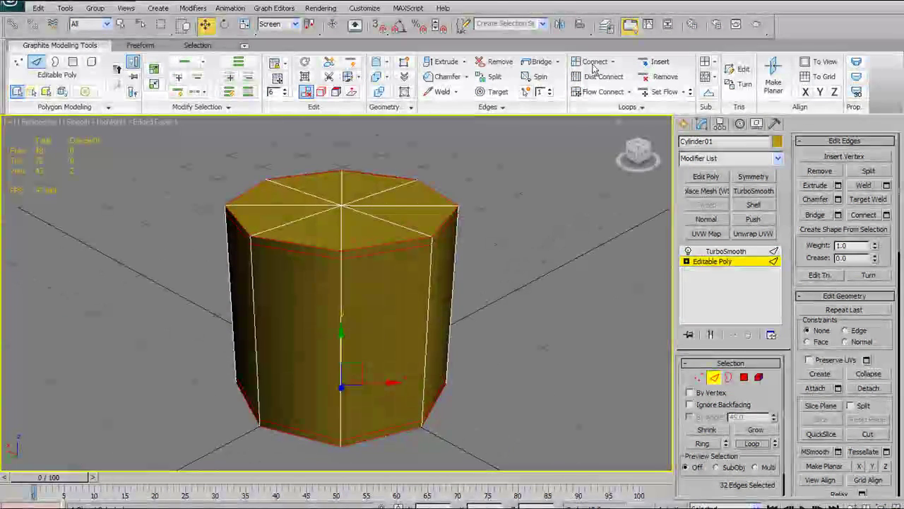
# - Connect the selected horizontal loops with 1 segment, adding a vertical edge midway along each side face
pyautogui.click(596, 63)
pyautogui.hotkey('ctrl', 'z')
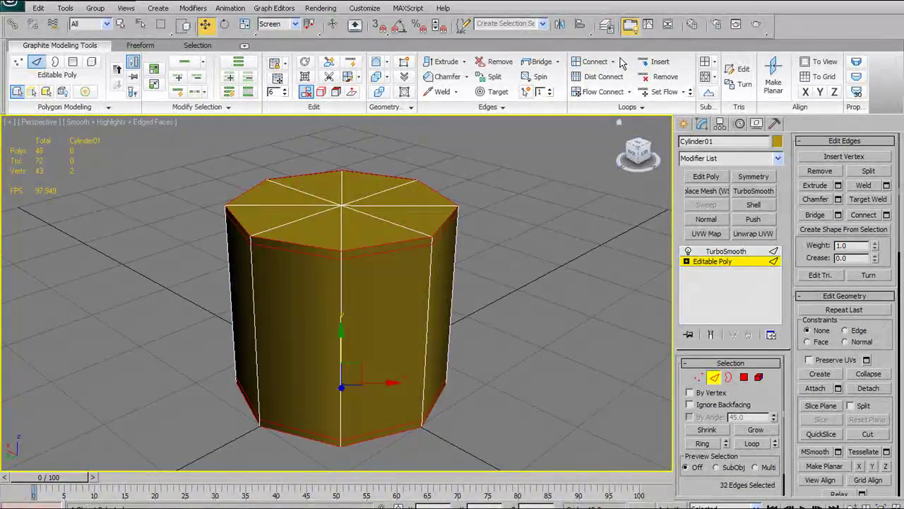
pyautogui.keyDown('shift'); pyautogui.click(599, 62); pyautogui.keyUp('shift')
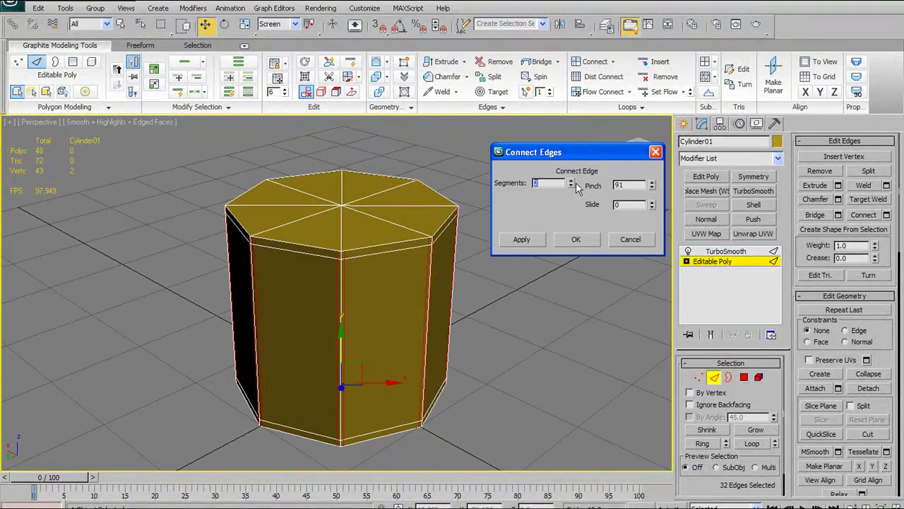
pyautogui.write('1')
pyautogui.press('Return')
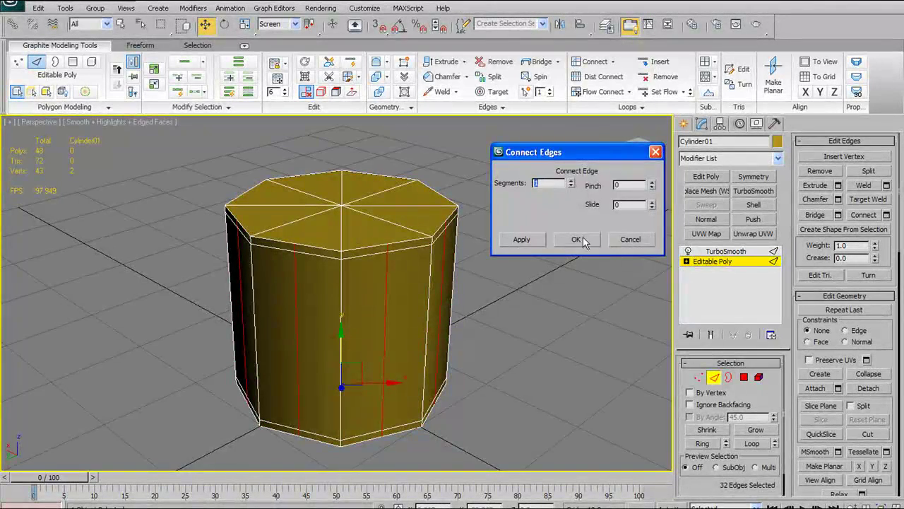
pyautogui.click(577, 239)
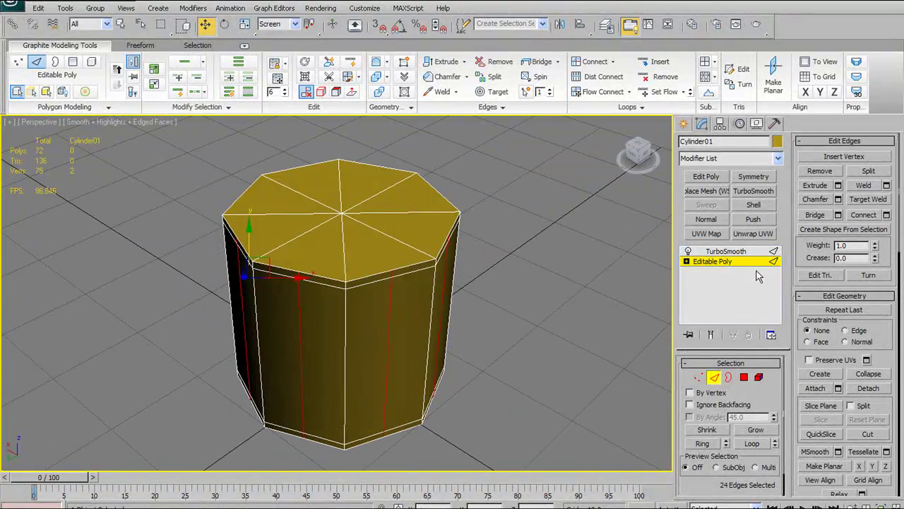
# - Inspect the TurboSmooth shading with edged faces hidden and return to the base mesh
pyautogui.click(749, 251)
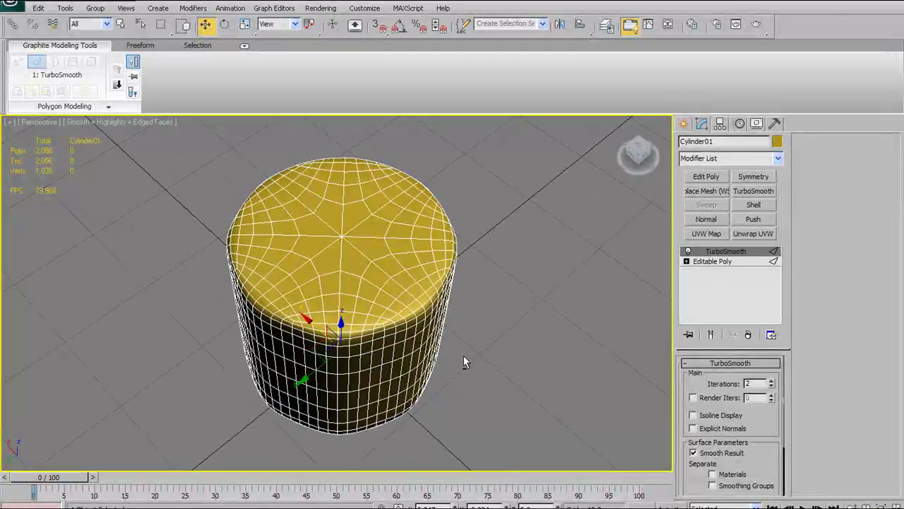
pyautogui.press('F4')
pyautogui.keyDown('alt'); pyautogui.moveTo(407, 301); pyautogui.dragTo(371, 285, button='middle'); pyautogui.keyUp('alt')
pyautogui.click(712, 261)
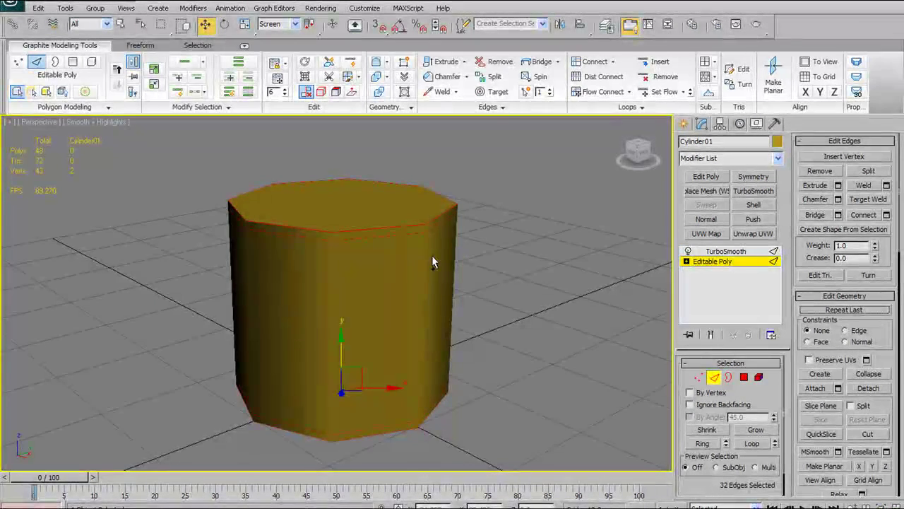
# - Show edged faces, Flow Connect the selected loops, check the outline in the Top view, and undo it
pyautogui.press('F4')
pyautogui.moveTo(441, 265)
pyautogui.keyDown('alt'); pyautogui.mouseDown(button='middle')
pyautogui.moveTo(492, 228)
pyautogui.moveTo(469, 201)
pyautogui.moveTo(448, 270)
pyautogui.mouseUp(button='middle'); pyautogui.keyUp('alt')
pyautogui.keyDown('alt'); pyautogui.moveTo(527, 203); pyautogui.dragTo(529, 182, button='middle'); pyautogui.keyUp('alt')
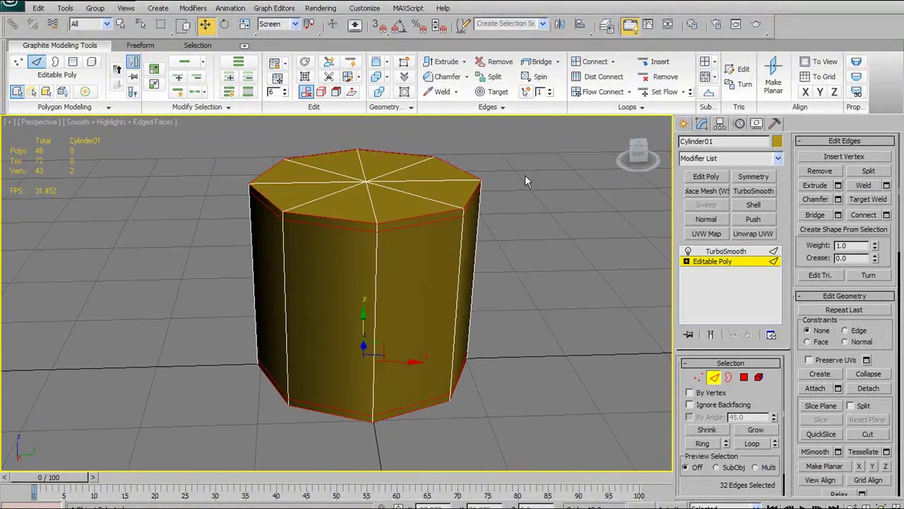
pyautogui.click(607, 96)
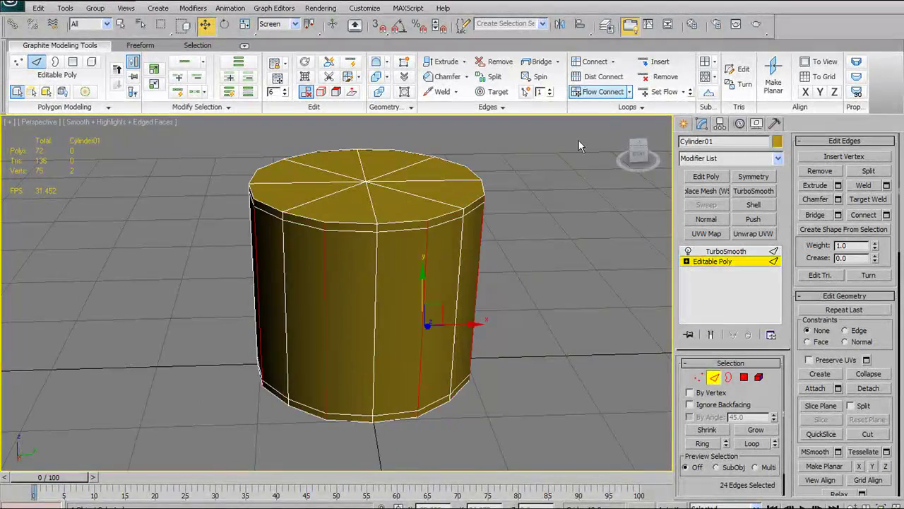
pyautogui.keyDown('alt'); pyautogui.moveTo(512, 235); pyautogui.dragTo(466, 300, button='middle'); pyautogui.keyUp('alt')
pyautogui.press('t')
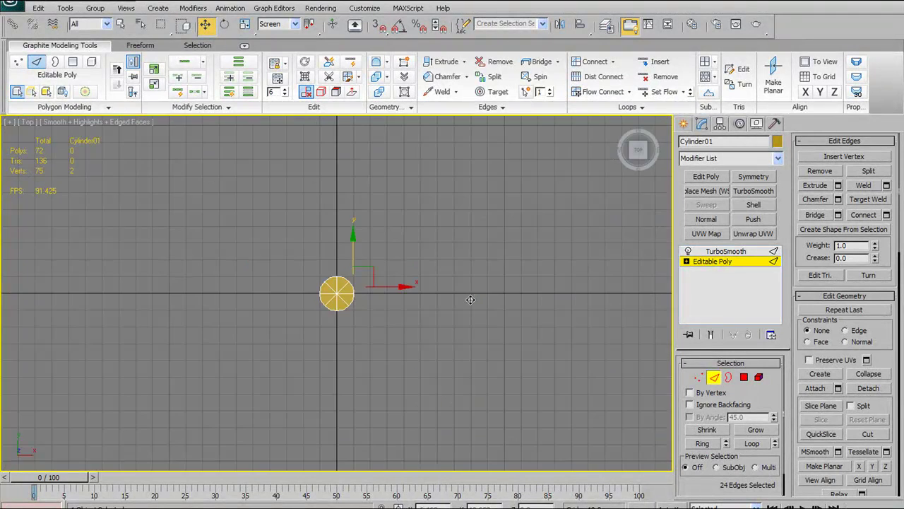
pyautogui.scroll(7, 386, 371)
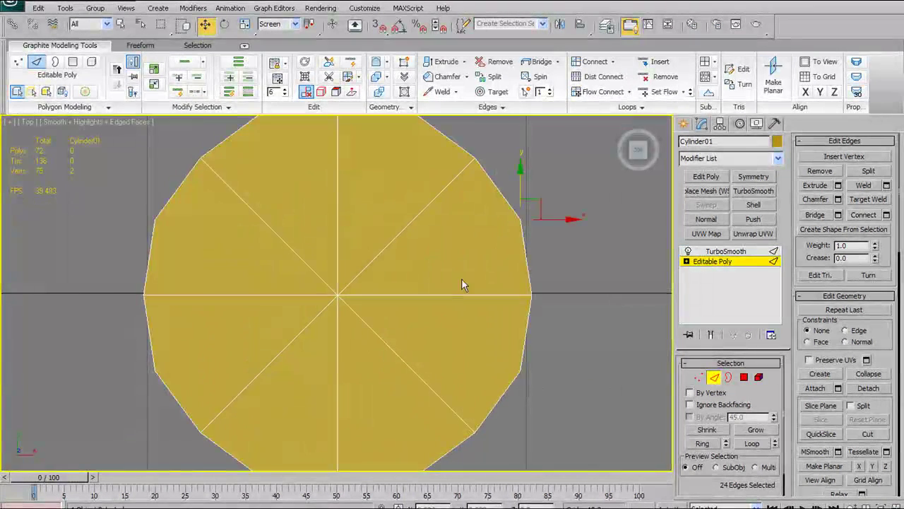
pyautogui.scroll(-1, 462, 278)
pyautogui.hotkey('ctrl', 'z')
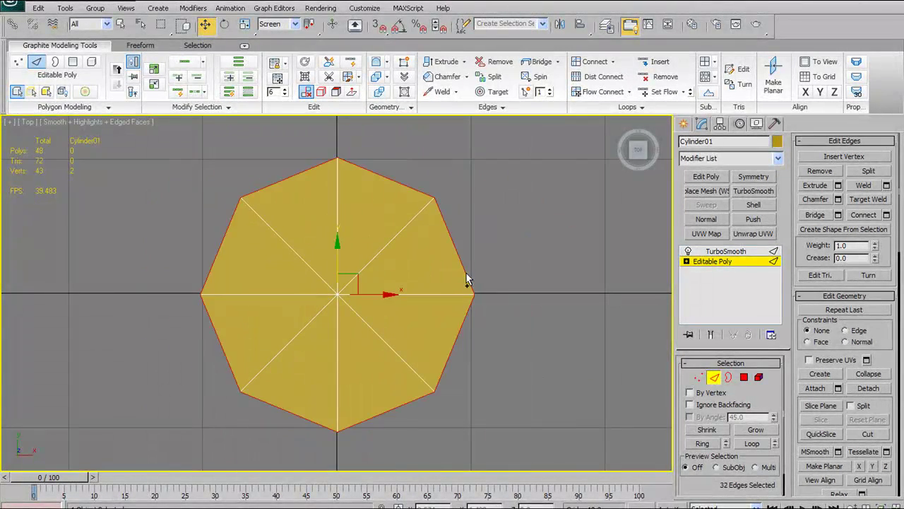
# - Apply Flow Connect to the selected loops again and compare the rounded outline in the Top and Perspective views
pyautogui.click(604, 93)
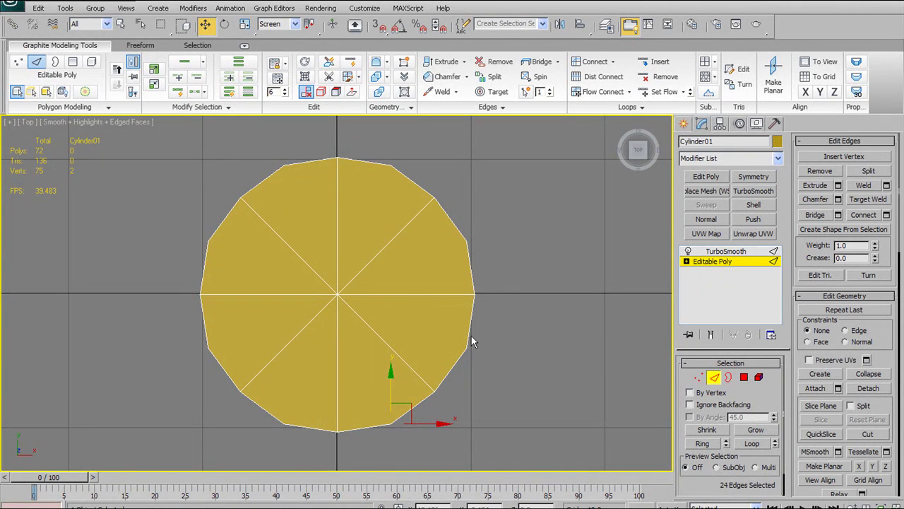
pyautogui.scroll(4, 474, 323)
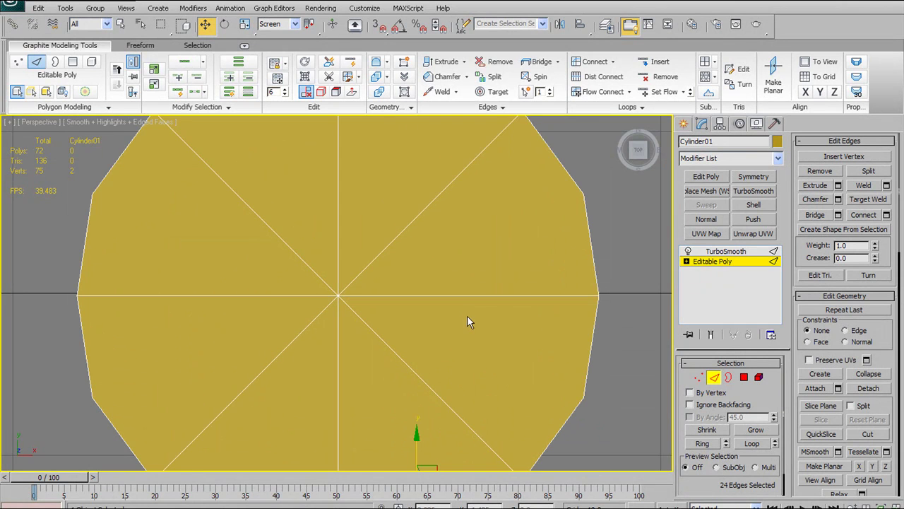
pyautogui.scroll(-6, 467, 318)
pyautogui.press('p')
pyautogui.keyDown('alt'); pyautogui.moveTo(436, 289); pyautogui.dragTo(420, 263, button='middle'); pyautogui.keyUp('alt')
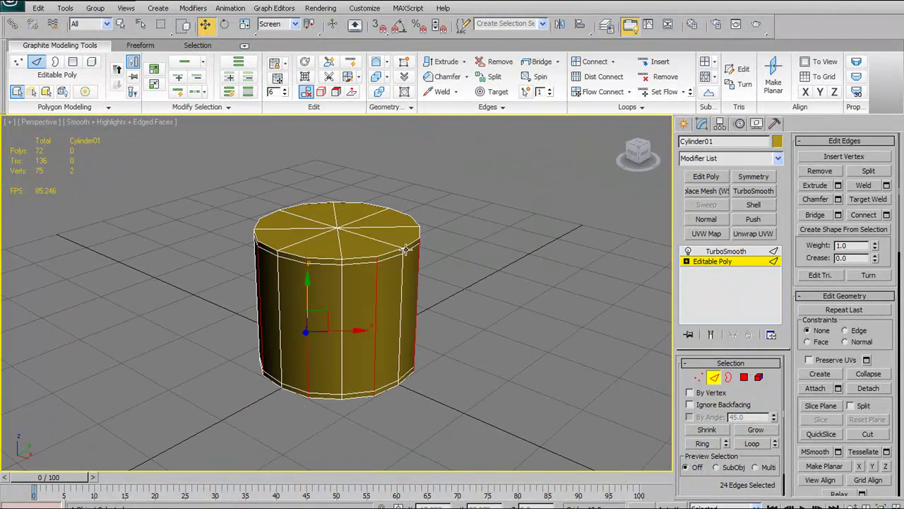
pyautogui.keyDown('alt'); pyautogui.moveTo(318, 283); pyautogui.dragTo(443, 281, button='middle'); pyautogui.keyUp('alt')
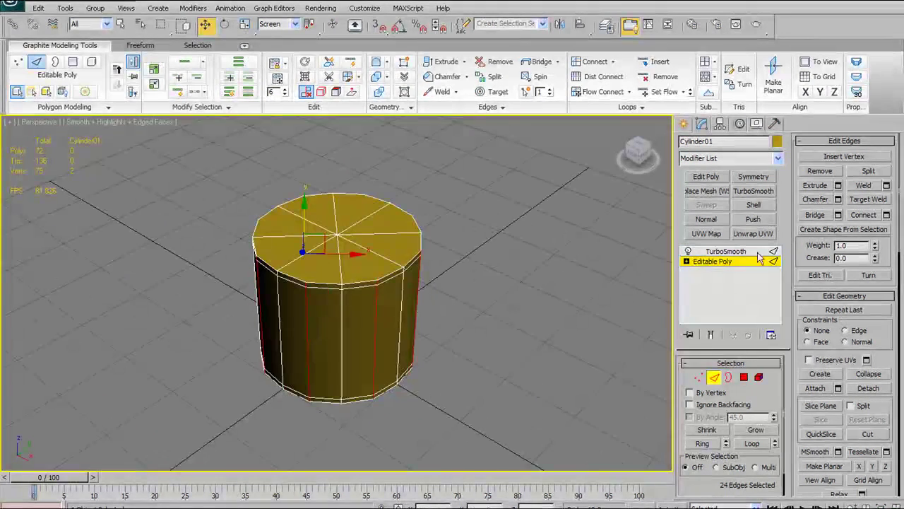
# - Inspect the flow-connected cylinder under TurboSmooth from several angles with edged faces hidden
pyautogui.click(725, 251)
pyautogui.moveTo(354, 303)
pyautogui.keyDown('alt'); pyautogui.mouseDown(button='middle')
pyautogui.moveTo(357, 283)
pyautogui.moveTo(365, 313)
pyautogui.mouseUp(button='middle'); pyautogui.keyUp('alt')
pyautogui.press('F4')
pyautogui.keyDown('alt'); pyautogui.moveTo(472, 321); pyautogui.dragTo(236, 299, button='middle'); pyautogui.keyUp('alt')
pyautogui.keyDown('alt'); pyautogui.moveTo(459, 319); pyautogui.dragTo(675, 280, button='middle'); pyautogui.keyUp('alt')
# - Return to the base mesh's edge level without the flow-connected edges, show edged faces, and clear the loop selection
pyautogui.click(715, 262)
pyautogui.press('2')
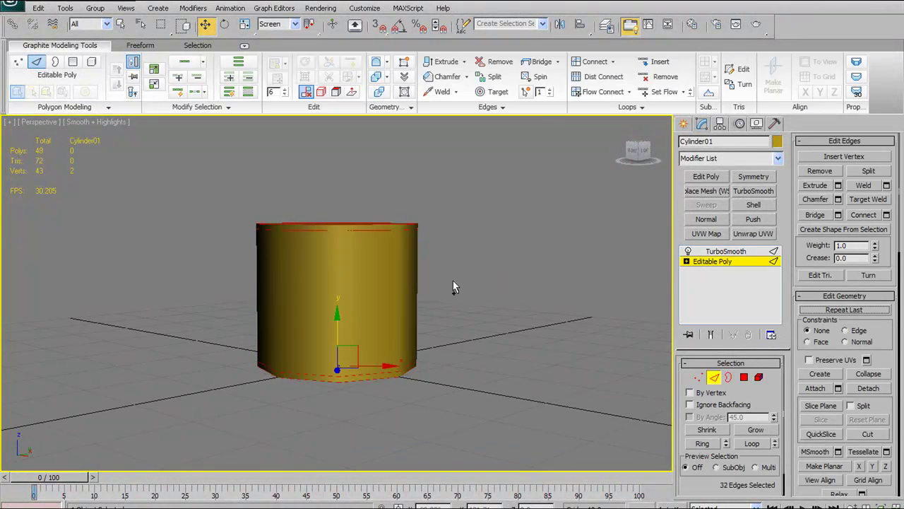
pyautogui.keyDown('alt'); pyautogui.moveTo(440, 276); pyautogui.dragTo(473, 269, button='middle'); pyautogui.keyUp('alt')
pyautogui.press('F4')
pyautogui.click(456, 282)
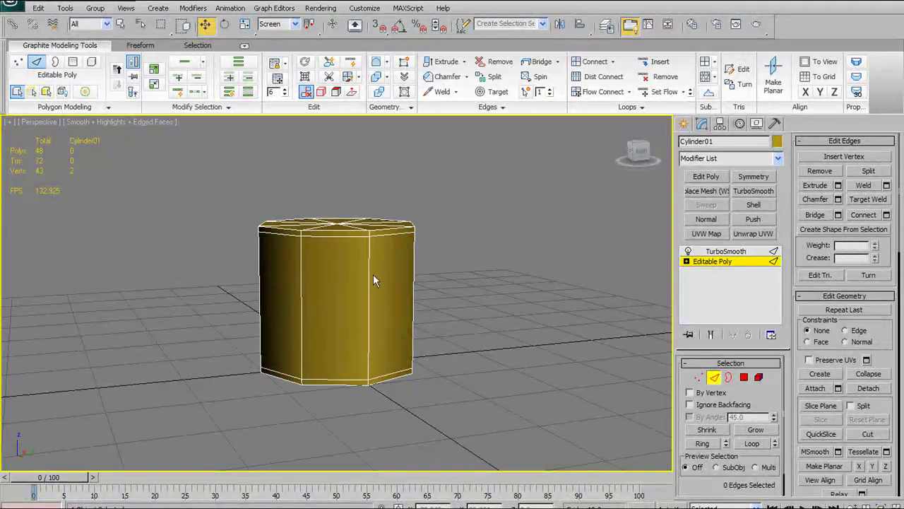
pyautogui.keyDown('alt'); pyautogui.moveTo(452, 285); pyautogui.dragTo(579, 308, button='middle'); pyautogui.keyUp('alt')
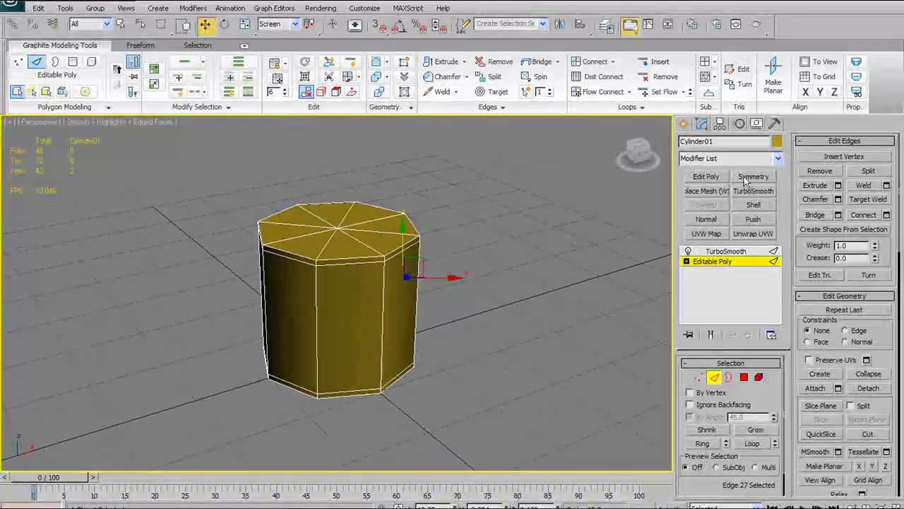
pyautogui.click(713, 262)
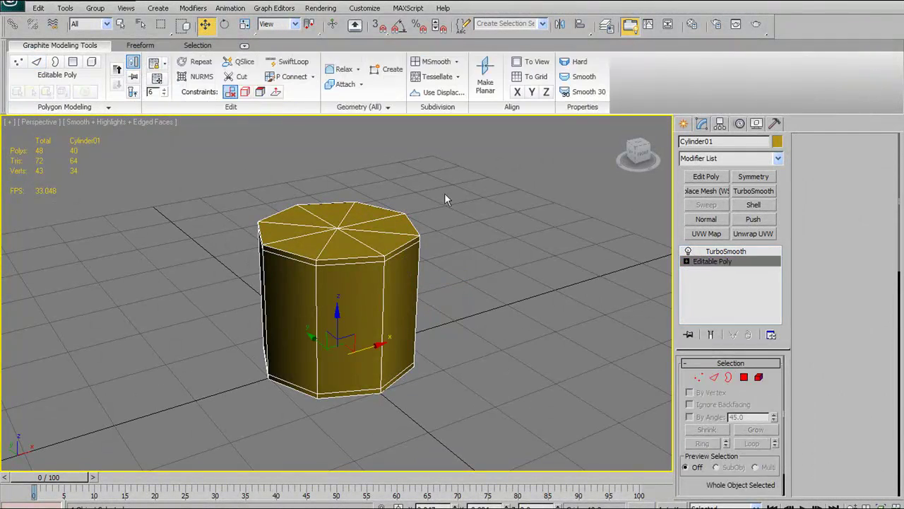
pyautogui.keyDown('alt'); pyautogui.moveTo(416, 243); pyautogui.dragTo(405, 208, button='middle'); pyautogui.keyUp('alt')
pyautogui.click(714, 379)
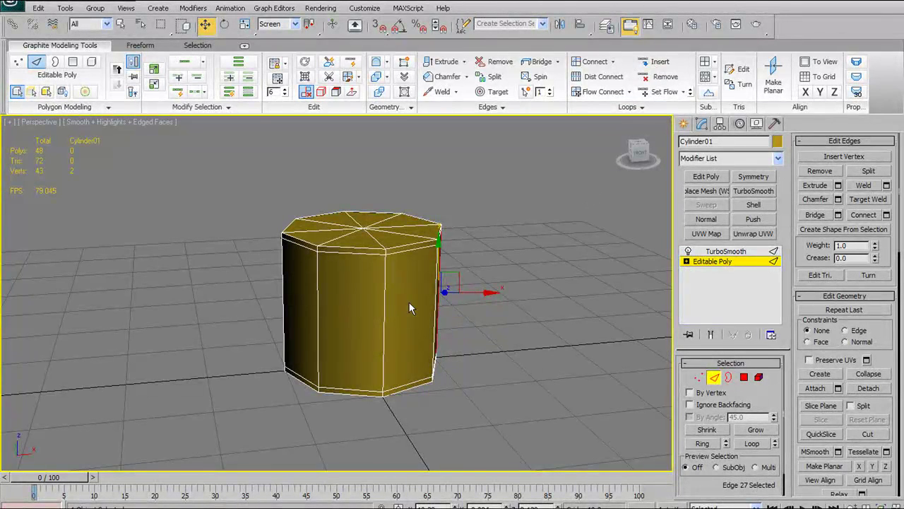
# - Select the four horizontal edges of one front side face, two near each cap
pyautogui.scroll(2, 409, 302)
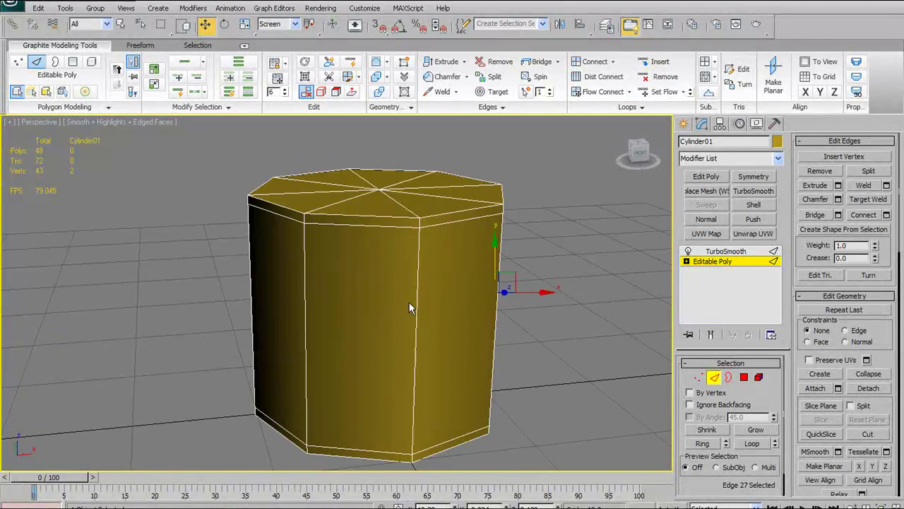
pyautogui.click(372, 216)
pyautogui.keyDown('ctrl'); pyautogui.click(366, 228); pyautogui.keyUp('ctrl')
pyautogui.moveTo(401, 341); pyautogui.dragTo(405, 289, button='middle')
pyautogui.keyDown('ctrl'); pyautogui.click(380, 393); pyautogui.keyUp('ctrl')
pyautogui.keyDown('ctrl'); pyautogui.click(375, 401); pyautogui.keyUp('ctrl')
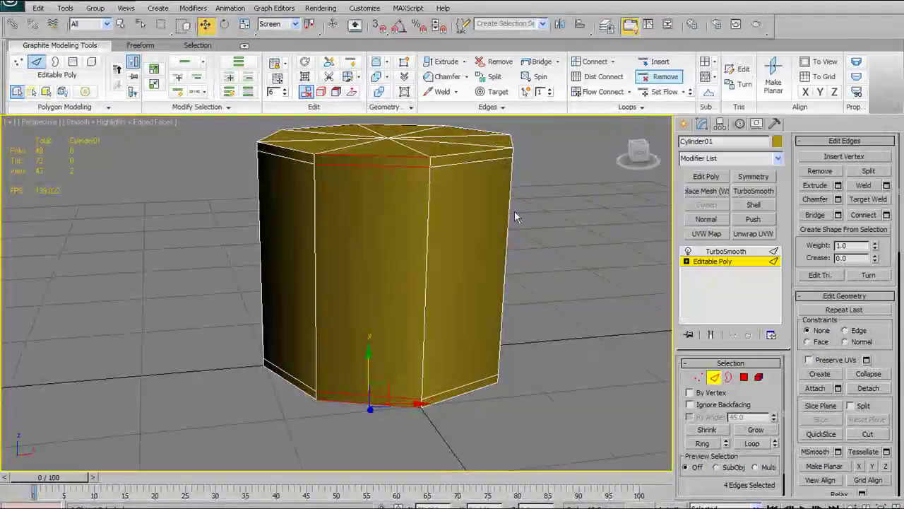
# - Try inserting a loop across a front vertical edge twice, undoing it each time
pyautogui.click(427, 244)
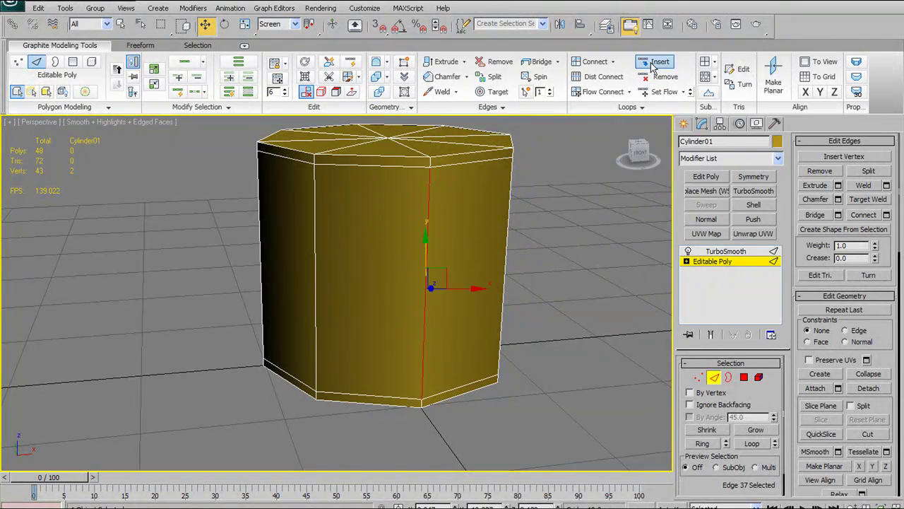
pyautogui.click(651, 62)
pyautogui.keyDown('alt'); pyautogui.moveTo(580, 184); pyautogui.dragTo(513, 202, button='middle'); pyautogui.keyUp('alt')
pyautogui.hotkey('ctrl', 'z')
pyautogui.click(430, 253)
pyautogui.click(655, 64)
pyautogui.hotkey('ctrl', 'z')
# - Add a horizontal SwiftLoop around the cylinder's middle and delete it with the loop Remove tool
pyautogui.click(351, 62)
pyautogui.click(410, 242)
pyautogui.hotkey('ctrl', 'z')
pyautogui.keyDown('alt'); pyautogui.moveTo(528, 295); pyautogui.dragTo(535, 287, button='middle'); pyautogui.keyUp('alt')
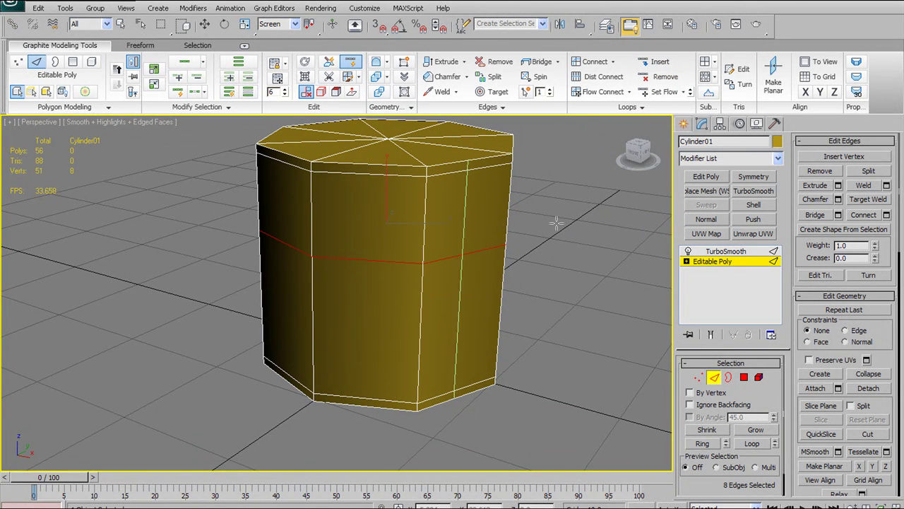
pyautogui.click(421, 262)
pyautogui.click(652, 81)
pyautogui.keyDown('alt'); pyautogui.moveTo(495, 233); pyautogui.dragTo(442, 260, button='middle'); pyautogui.keyUp('alt')
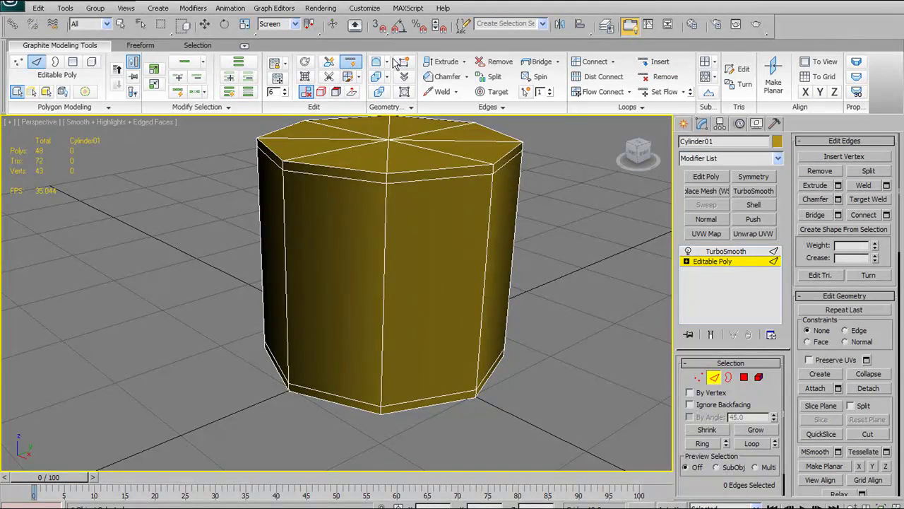
pyautogui.press('w')
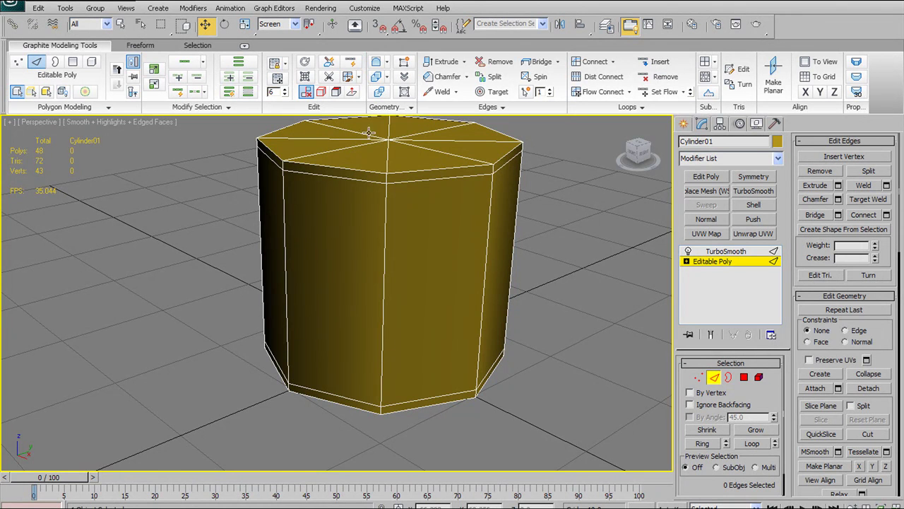
pyautogui.keyDown('alt'); pyautogui.moveTo(458, 190); pyautogui.dragTo(513, 242, button='middle'); pyautogui.keyUp('alt')
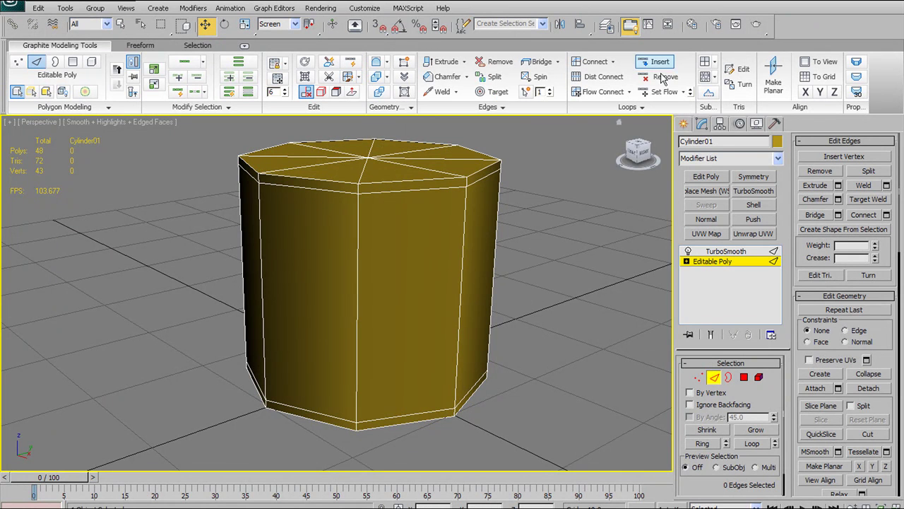
# - Select the whole support loop just below the top cap and scale it inward into a groove
pyautogui.click(417, 182)
pyautogui.click(760, 444)
pyautogui.keyDown('alt'); pyautogui.moveTo(485, 267); pyautogui.dragTo(445, 235, button='middle'); pyautogui.keyUp('alt')
pyautogui.press('r')
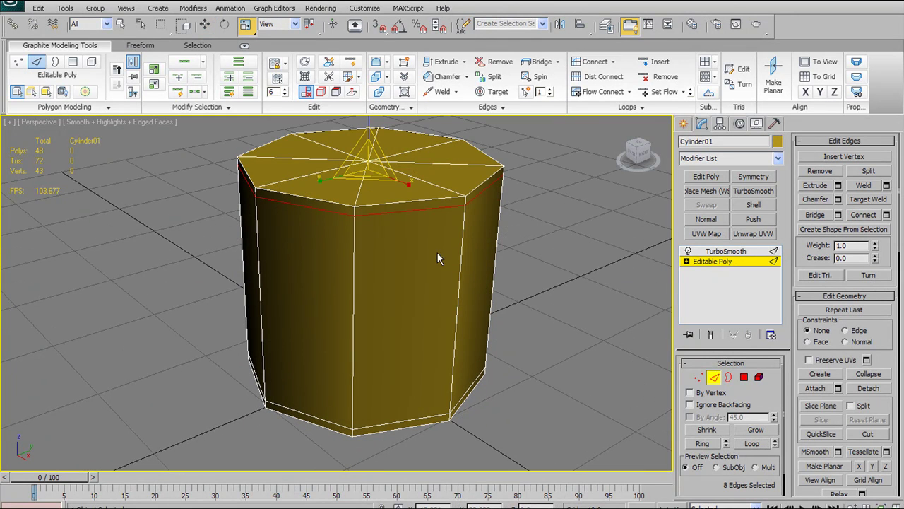
pyautogui.moveTo(377, 189); pyautogui.dragTo(404, 245)
pyautogui.keyDown('alt'); pyautogui.moveTo(405, 251); pyautogui.dragTo(400, 224, button='middle'); pyautogui.keyUp('alt')
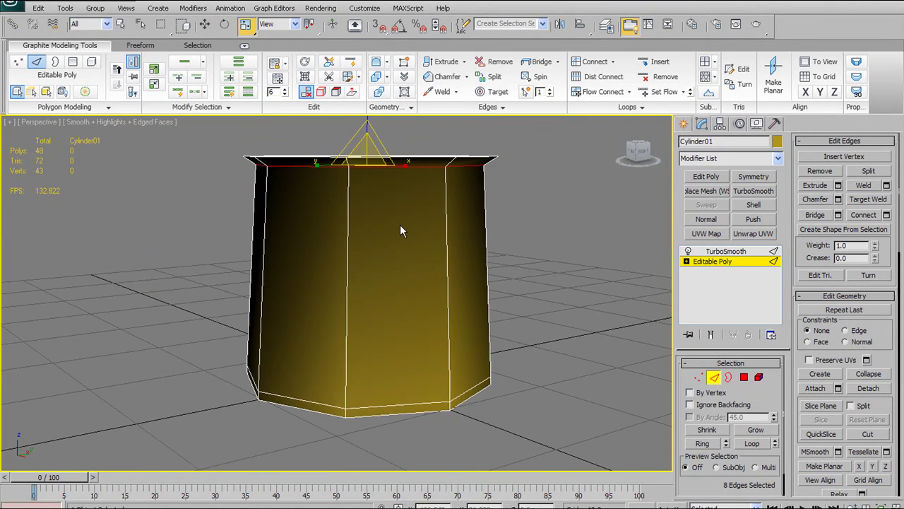
# - Apply Set Flow to the scaled-in loop and undo it
pyautogui.click(654, 93)
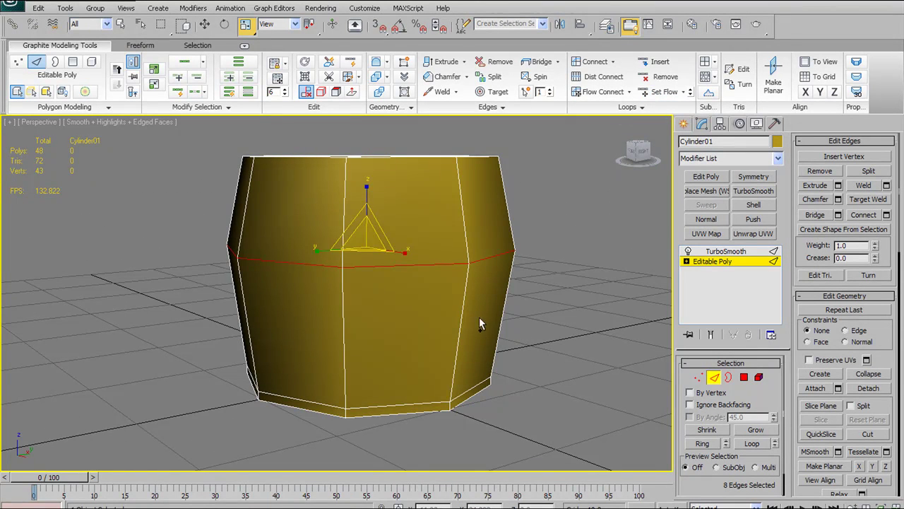
pyautogui.hotkey('ctrl', 'z')
pyautogui.keyDown('alt'); pyautogui.moveTo(479, 229); pyautogui.dragTo(460, 216, button='middle'); pyautogui.keyUp('alt')
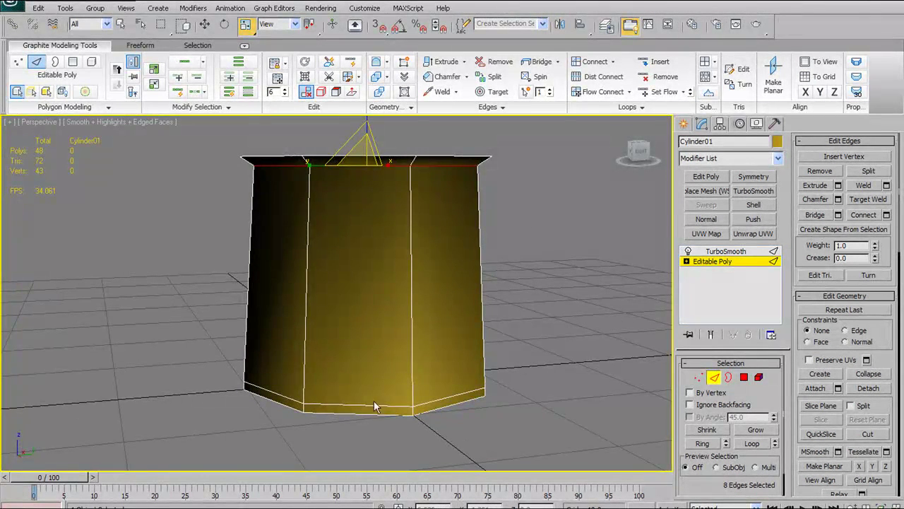
# - Select the complete support loops near the top and bottom caps and scale both inward
pyautogui.hotkey('ctrl', 'y')
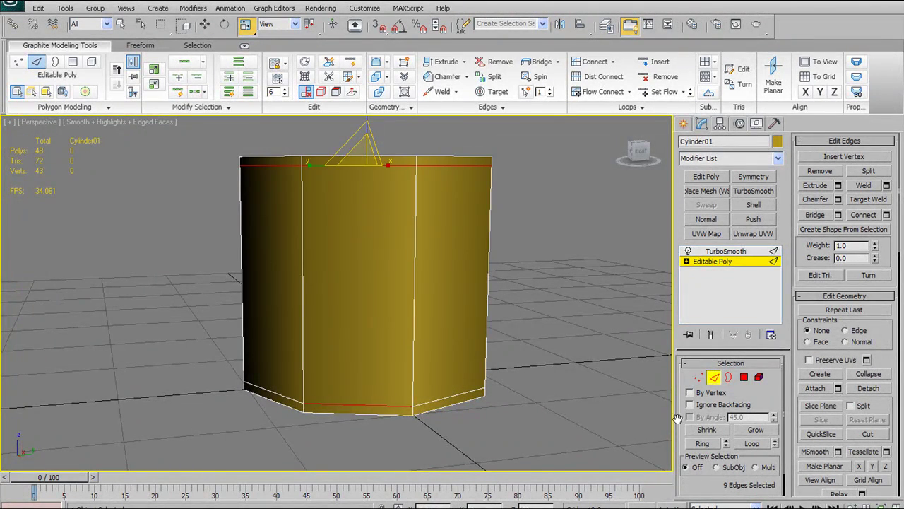
pyautogui.click(752, 443)
pyautogui.keyDown('alt'); pyautogui.moveTo(449, 234); pyautogui.dragTo(452, 253, button='middle'); pyautogui.keyUp('alt')
pyautogui.moveTo(368, 176); pyautogui.dragTo(347, 194)
pyautogui.keyDown('alt'); pyautogui.moveTo(347, 194); pyautogui.dragTo(363, 159, button='middle'); pyautogui.keyUp('alt')
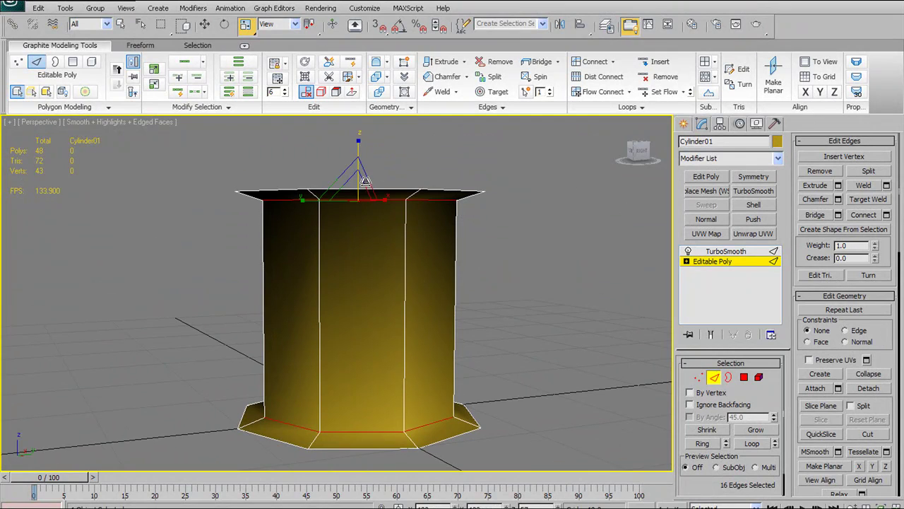
# - Scale the vertices of the two inset loops vertically toward the cylinder's middle and return to edge level
pyautogui.click(699, 377)
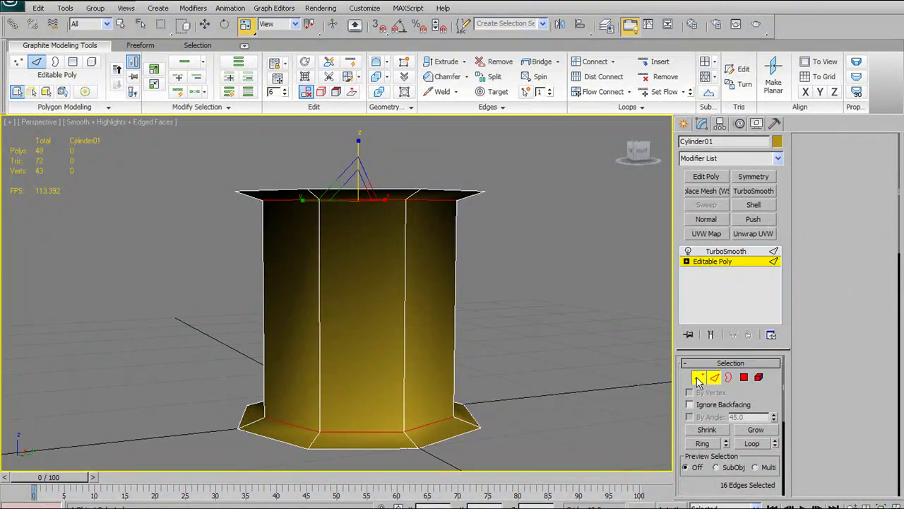
pyautogui.moveTo(357, 247); pyautogui.dragTo(381, 301)
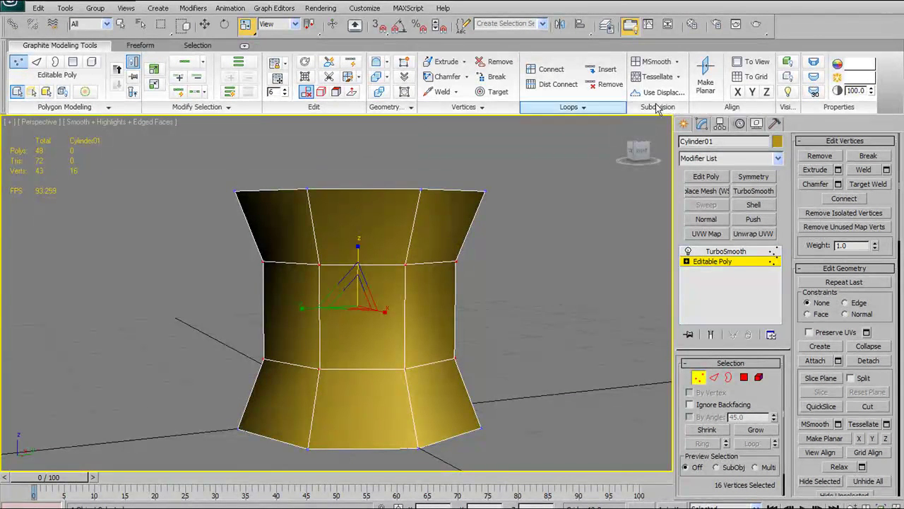
pyautogui.click(715, 377)
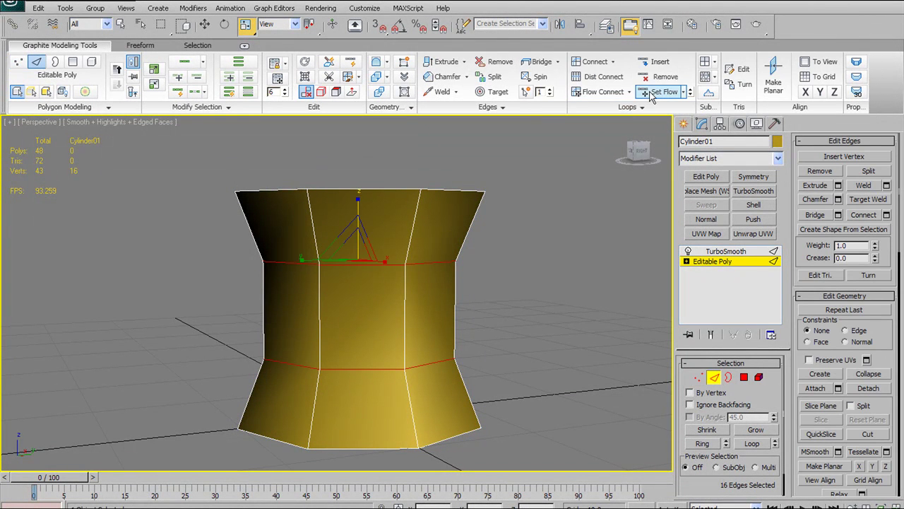
# - Apply Set Flow repeatedly to the two inset loops and undo the surplus applications
pyautogui.click(651, 93)
pyautogui.click(651, 92)
pyautogui.hotkey('ctrl', 'z')
pyautogui.hotkey('ctrl', 'z')
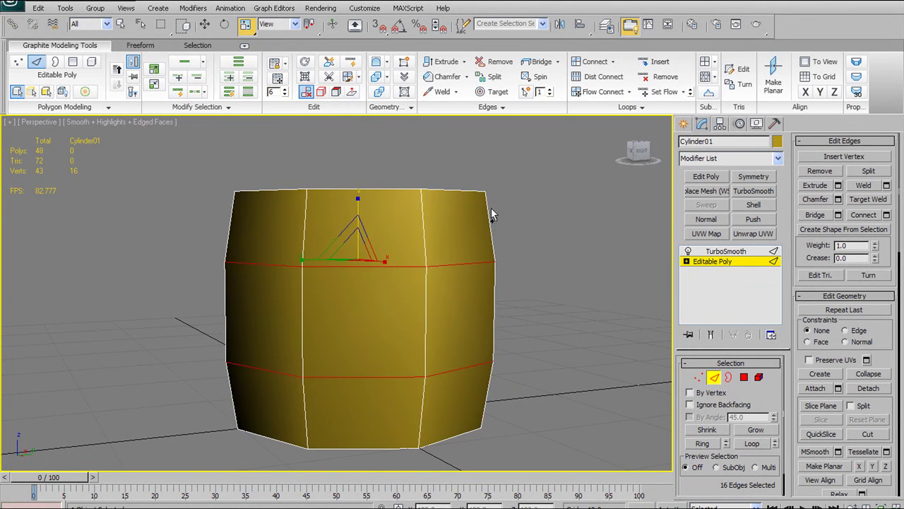
# - Try Set Flow on a single edge of the top cap's rim and undo it
pyautogui.keyDown('alt'); pyautogui.moveTo(476, 242); pyautogui.dragTo(291, 272, button='middle'); pyautogui.keyUp('alt')
pyautogui.click(396, 226)
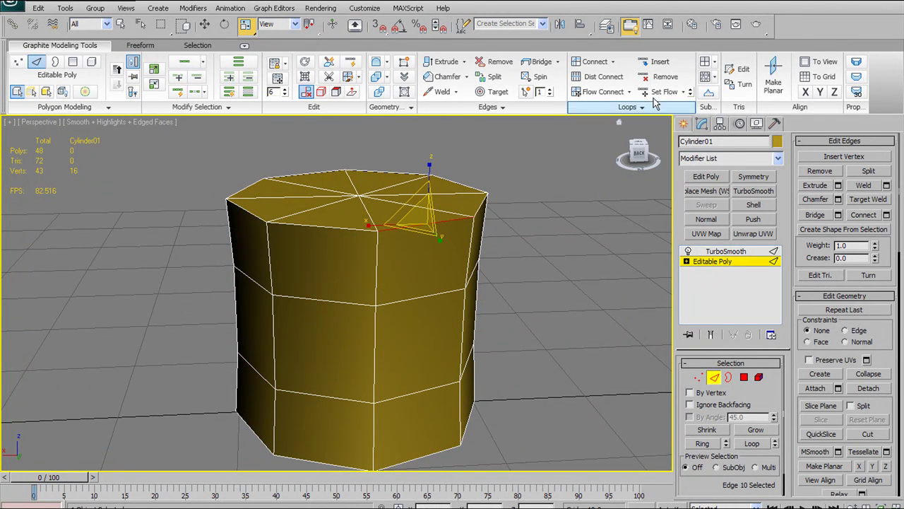
pyautogui.click(631, 107)
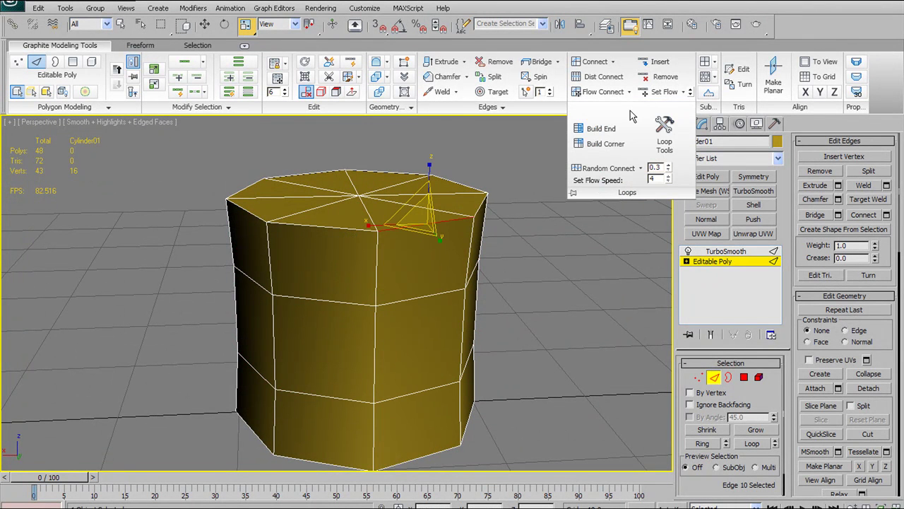
pyautogui.click(664, 92)
pyautogui.hotkey('ctrl', 'z')
# - Try Set Flow on one edge of the upper loop and one of the lower loop, undoing each
pyautogui.click(435, 290)
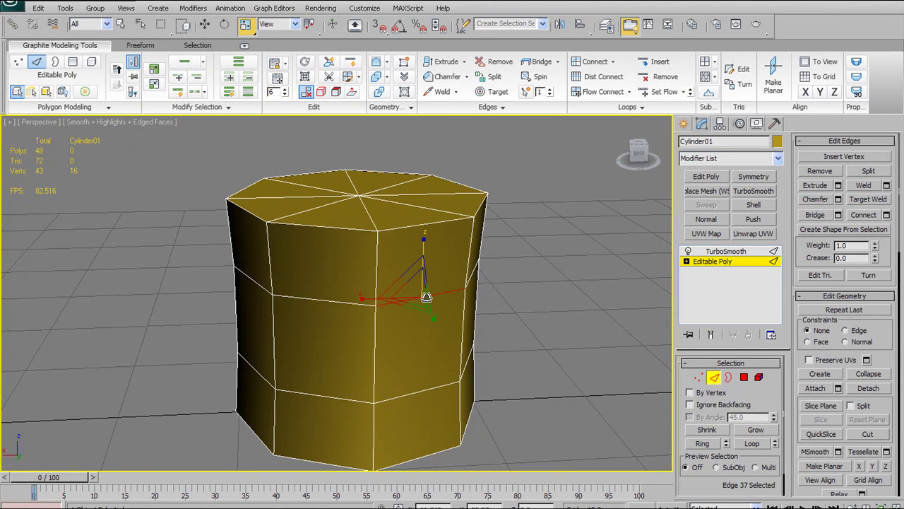
pyautogui.click(664, 91)
pyautogui.hotkey('ctrl', 'z')
pyautogui.click(423, 387)
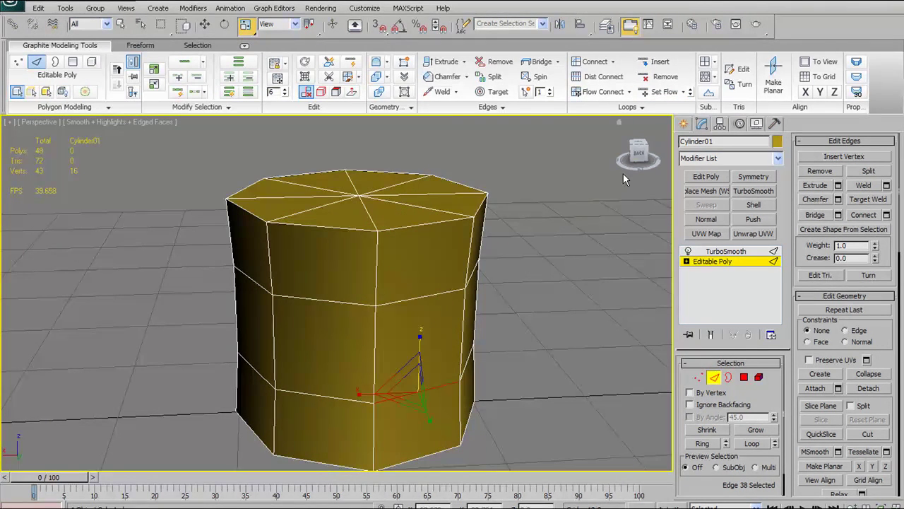
pyautogui.click(661, 92)
pyautogui.hotkey('ctrl', 'z')
# - Try Set Flow on a vertical edge between the two horizontal loops and undo it
pyautogui.keyDown('alt'); pyautogui.moveTo(460, 216); pyautogui.dragTo(407, 193, button='middle'); pyautogui.keyUp('alt')
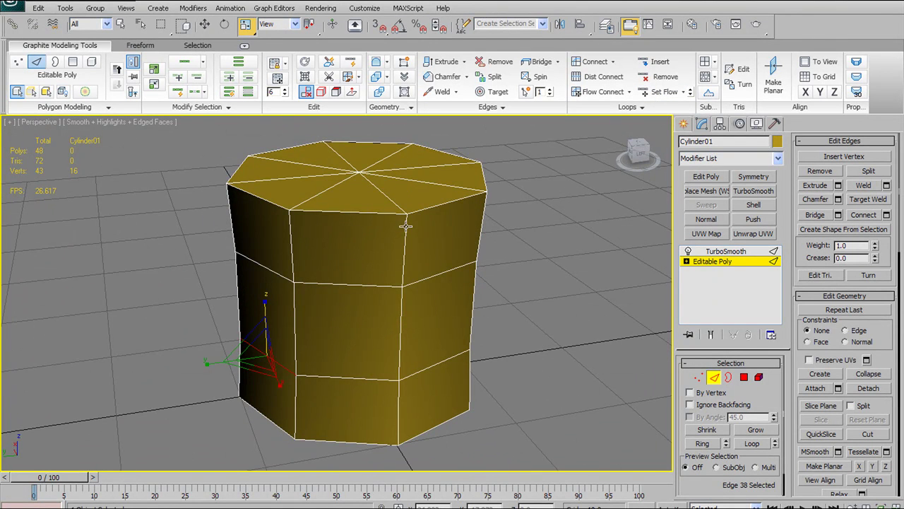
pyautogui.click(402, 307)
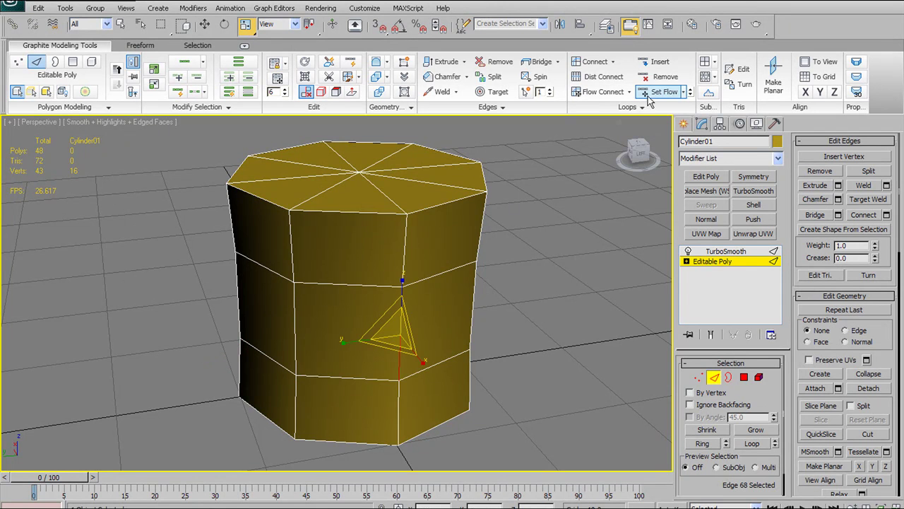
pyautogui.click(651, 94)
pyautogui.hotkey('ctrl', 'z')
# - Try Set Flow on upper vertical side edges from different angles, undoing each attempt
pyautogui.keyDown('alt'); pyautogui.moveTo(503, 250); pyautogui.dragTo(464, 253, button='middle'); pyautogui.keyUp('alt')
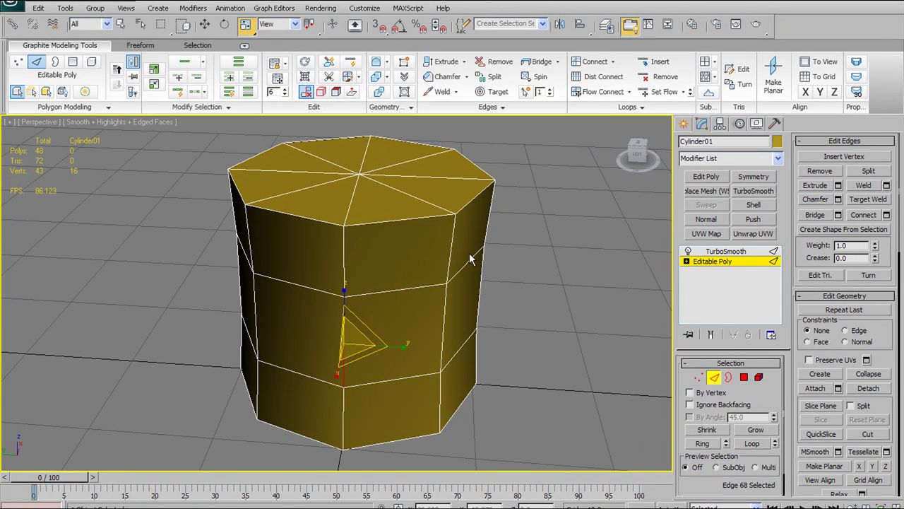
pyautogui.click(450, 250)
pyautogui.click(672, 92)
pyautogui.keyDown('alt'); pyautogui.moveTo(606, 203); pyautogui.dragTo(510, 267, button='middle'); pyautogui.keyUp('alt')
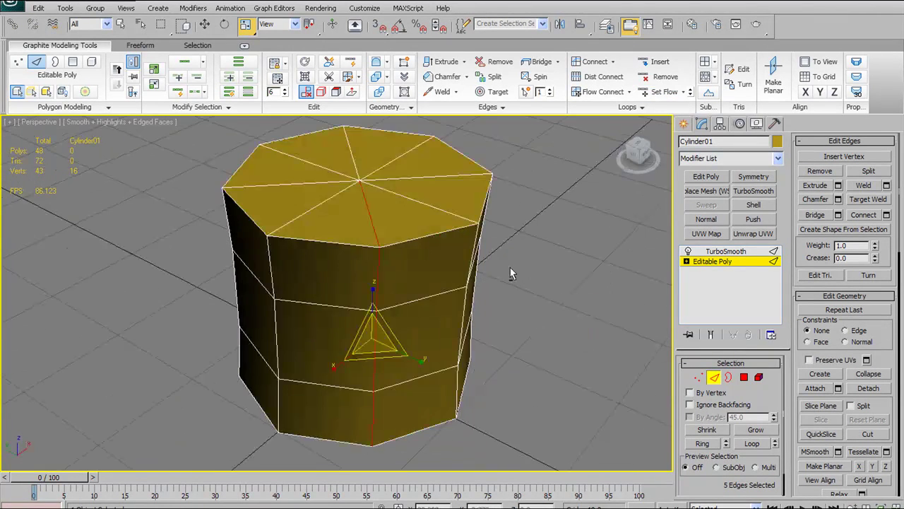
pyautogui.hotkey('ctrl', 'z')
pyautogui.click(472, 252)
pyautogui.click(665, 93)
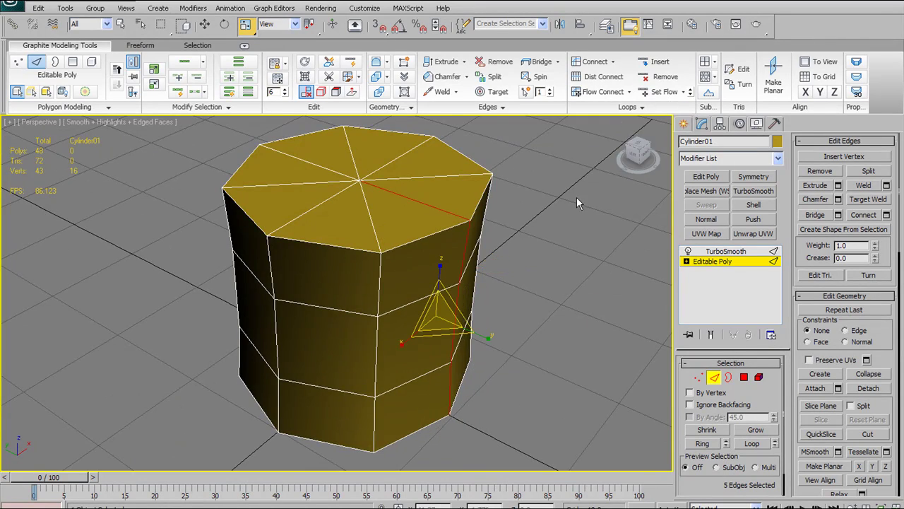
pyautogui.keyDown('alt'); pyautogui.moveTo(553, 215); pyautogui.dragTo(480, 212, button='middle'); pyautogui.keyUp('alt')
pyautogui.hotkey('ctrl', 'z')
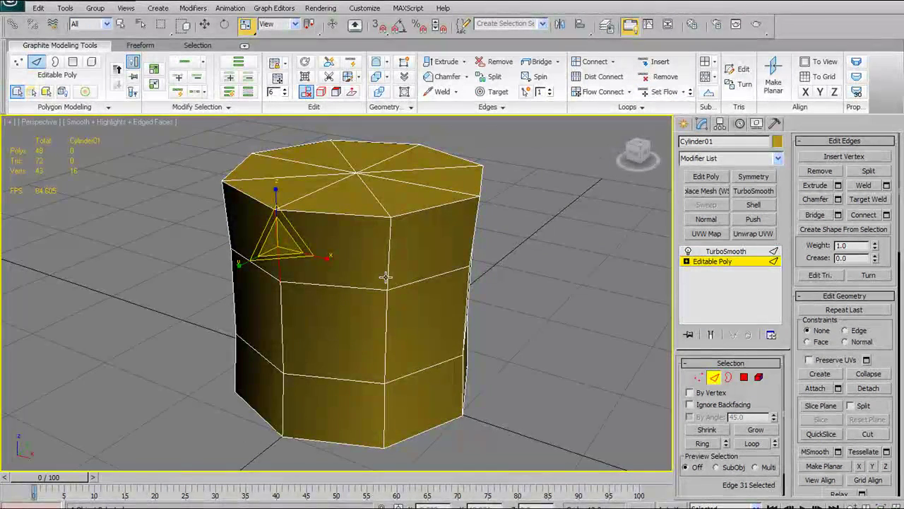
# - Switch the cylinder to polygon level and examine the extra Geometry (All) tools, such as Quadrify All
pyautogui.keyDown('alt'); pyautogui.moveTo(436, 295); pyautogui.dragTo(426, 270, button='middle'); pyautogui.keyUp('alt')
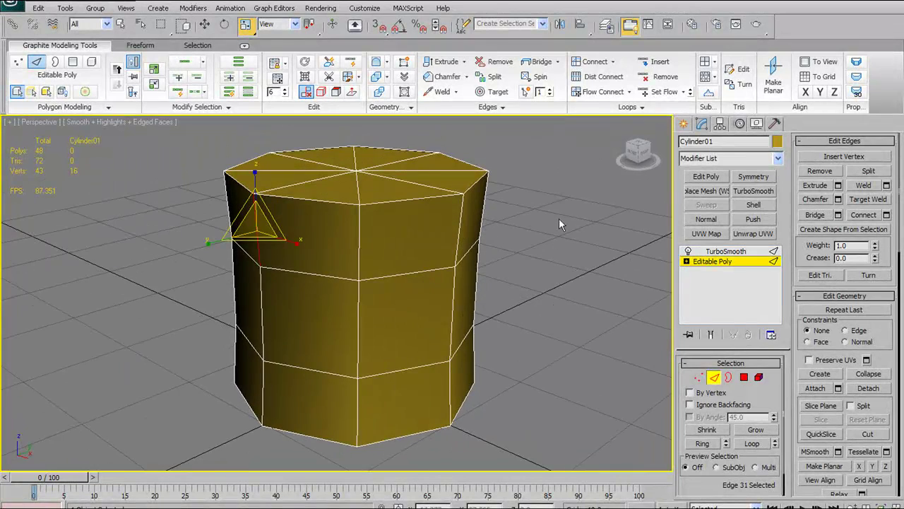
pyautogui.moveTo(538, 192); pyautogui.dragTo(553, 200, button='middle')
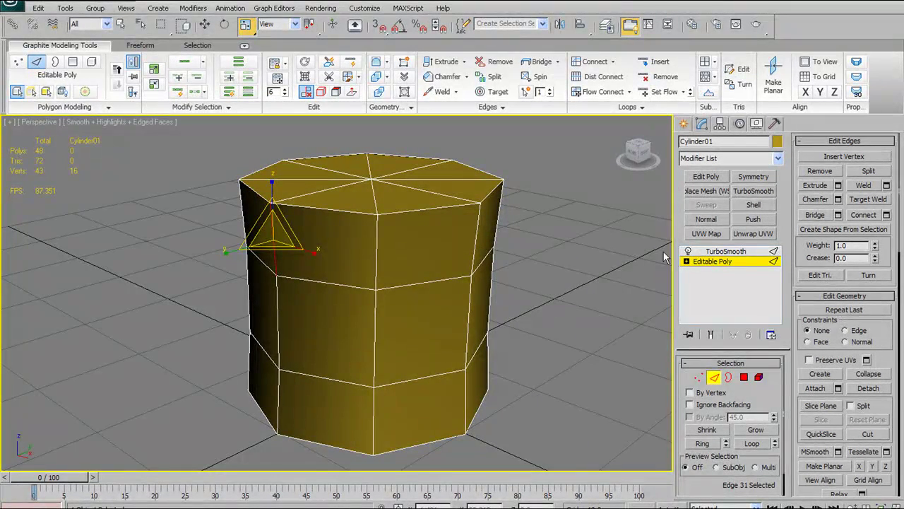
pyautogui.click(746, 381)
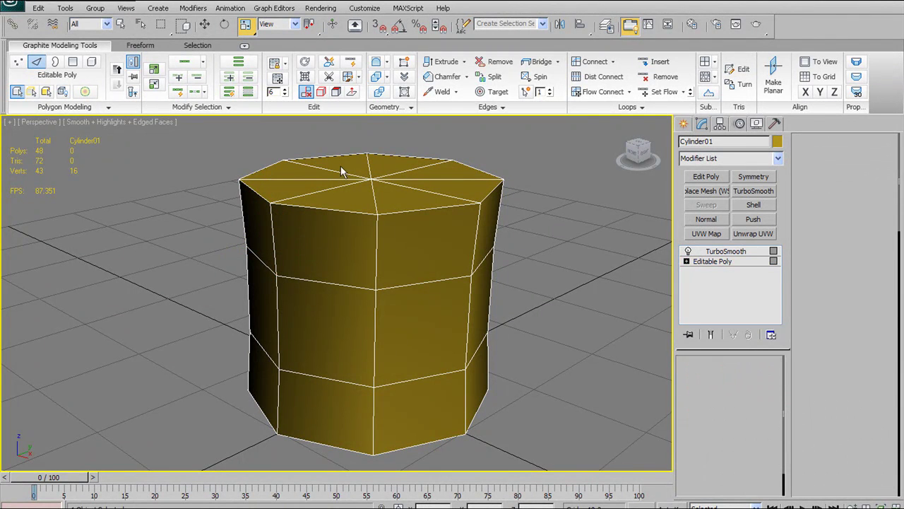
pyautogui.click(73, 62)
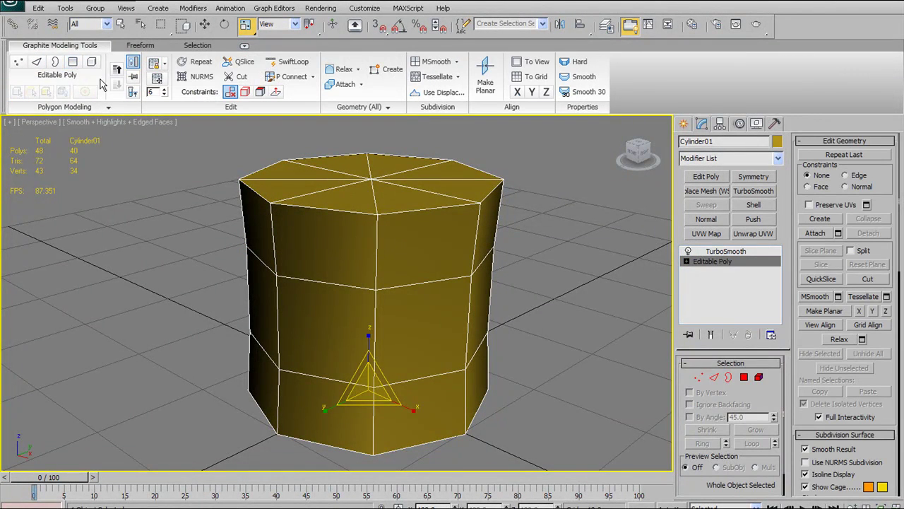
pyautogui.click(76, 63)
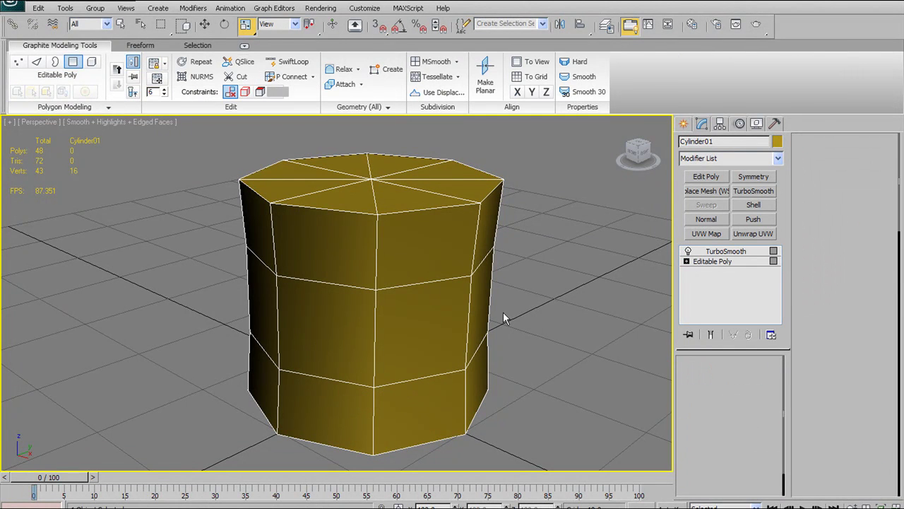
pyautogui.keyDown('alt'); pyautogui.moveTo(379, 211); pyautogui.dragTo(397, 221, button='middle'); pyautogui.keyUp('alt')
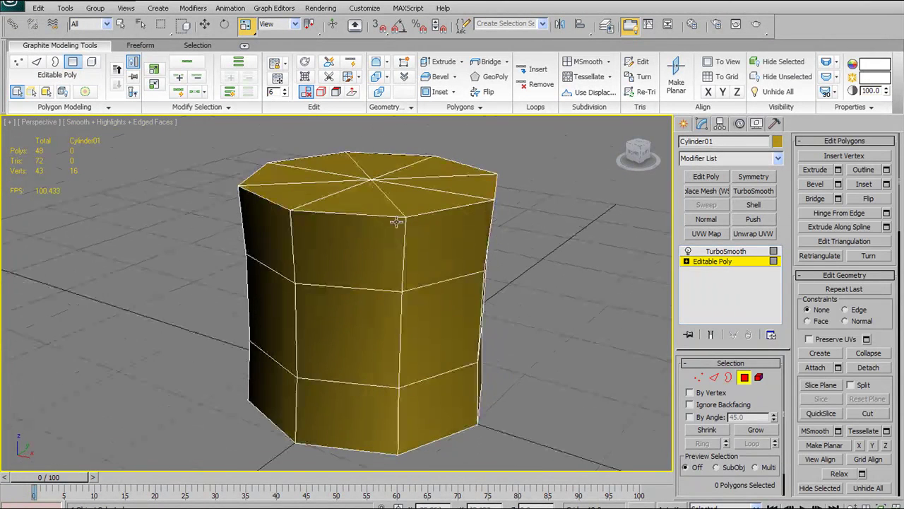
pyautogui.click(405, 107)
pyautogui.moveTo(439, 252)
pyautogui.keyDown('alt'); pyautogui.mouseDown(button='middle')
pyautogui.moveTo(404, 259)
pyautogui.moveTo(414, 236)
pyautogui.moveTo(454, 250)
pyautogui.mouseUp(button='middle'); pyautogui.keyUp('alt')
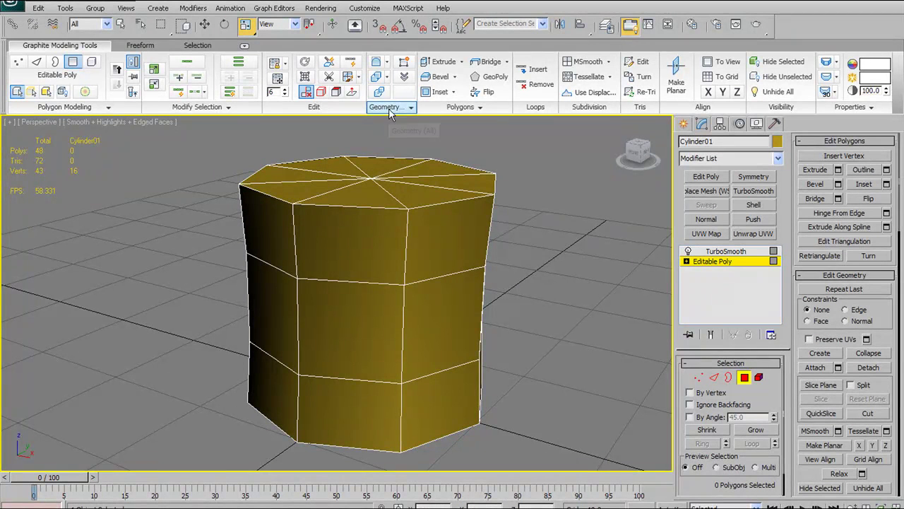
pyautogui.click(393, 112)
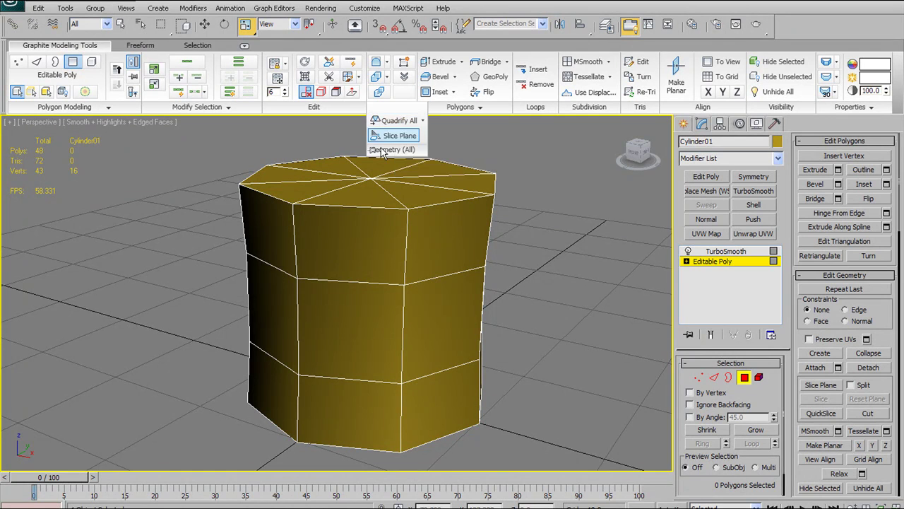
# - Lower the TurboSmooth iterations by one and collapse the modifier into the cylinder's base mesh
pyautogui.click(703, 261)
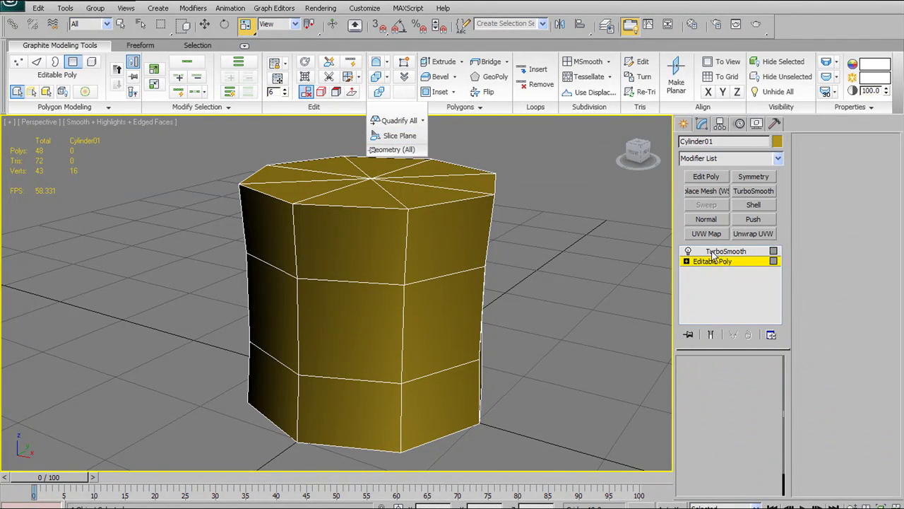
pyautogui.click(717, 252)
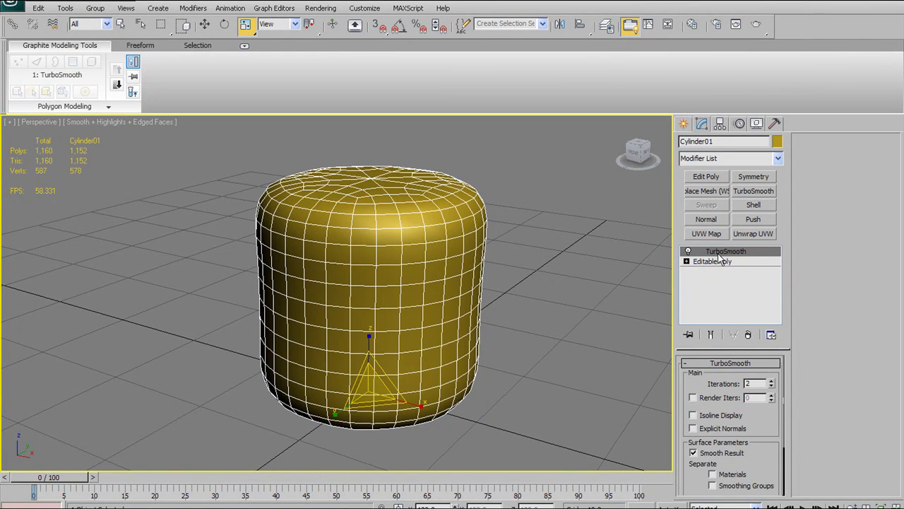
pyautogui.click(772, 386)
pyautogui.rightClick(730, 252)
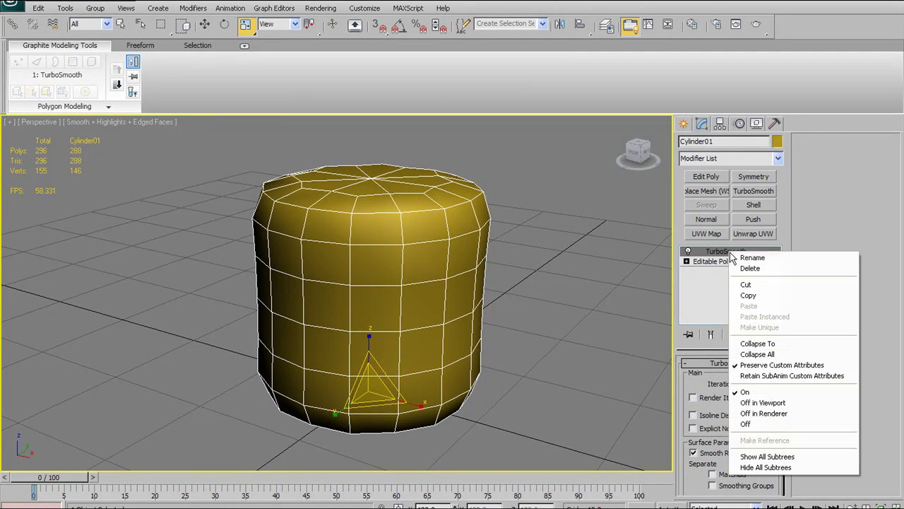
pyautogui.click(744, 342)
pyautogui.click(515, 316)
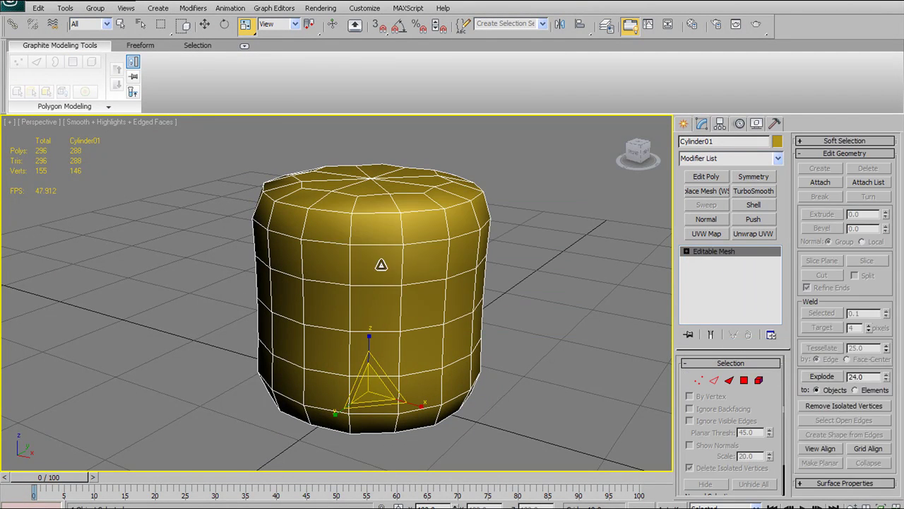
# - Convert the collapsed cylinder mesh to an Editable Patch and inspect its wireframe
pyautogui.scroll(-2, 365, 252)
pyautogui.scroll(2, 365, 252)
pyautogui.moveTo(366, 252)
pyautogui.keyDown('alt'); pyautogui.mouseDown(button='middle')
pyautogui.moveTo(395, 265)
pyautogui.moveTo(394, 273)
pyautogui.moveTo(380, 259)
pyautogui.mouseUp(button='middle'); pyautogui.keyUp('alt')
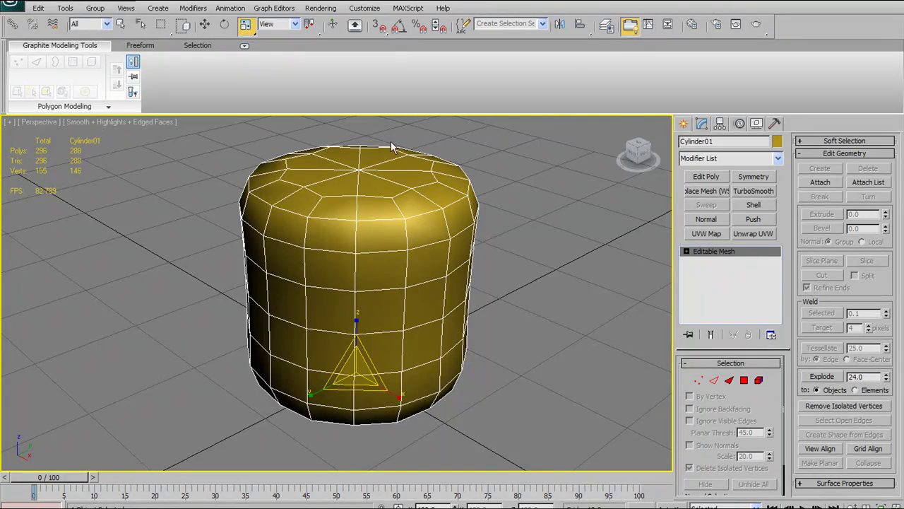
pyautogui.keyDown('alt'); pyautogui.moveTo(383, 188); pyautogui.dragTo(351, 272, button='middle'); pyautogui.keyUp('alt')
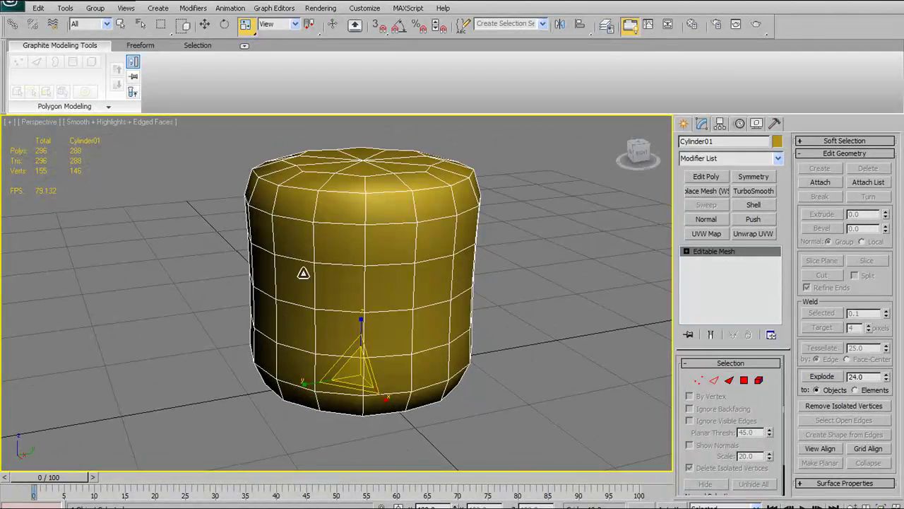
pyautogui.keyDown('alt'); pyautogui.moveTo(304, 205); pyautogui.dragTo(386, 262, button='middle'); pyautogui.keyUp('alt')
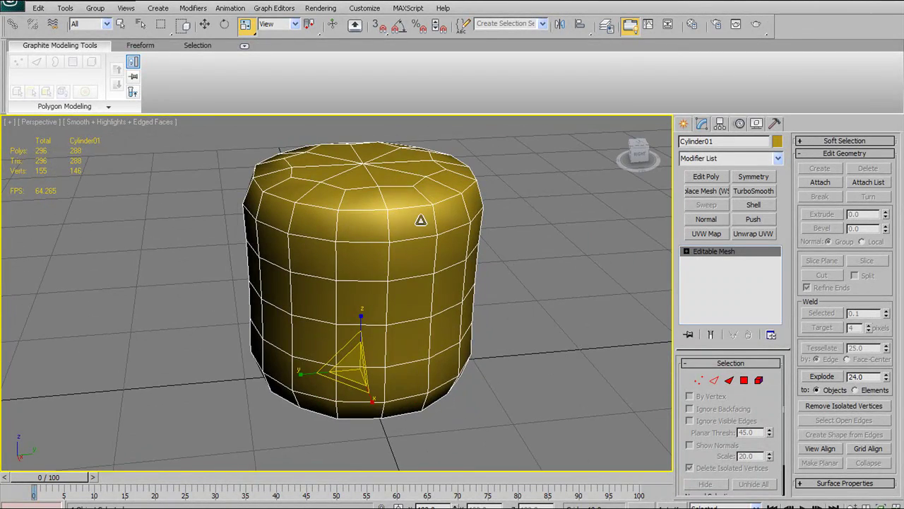
pyautogui.moveTo(443, 214)
pyautogui.keyDown('alt'); pyautogui.mouseDown(button='middle')
pyautogui.moveTo(456, 190)
pyautogui.moveTo(462, 209)
pyautogui.moveTo(428, 218)
pyautogui.moveTo(395, 245)
pyautogui.moveTo(466, 220)
pyautogui.moveTo(470, 210)
pyautogui.moveTo(396, 172)
pyautogui.moveTo(408, 208)
pyautogui.moveTo(448, 208)
pyautogui.mouseUp(button='middle'); pyautogui.keyUp('alt')
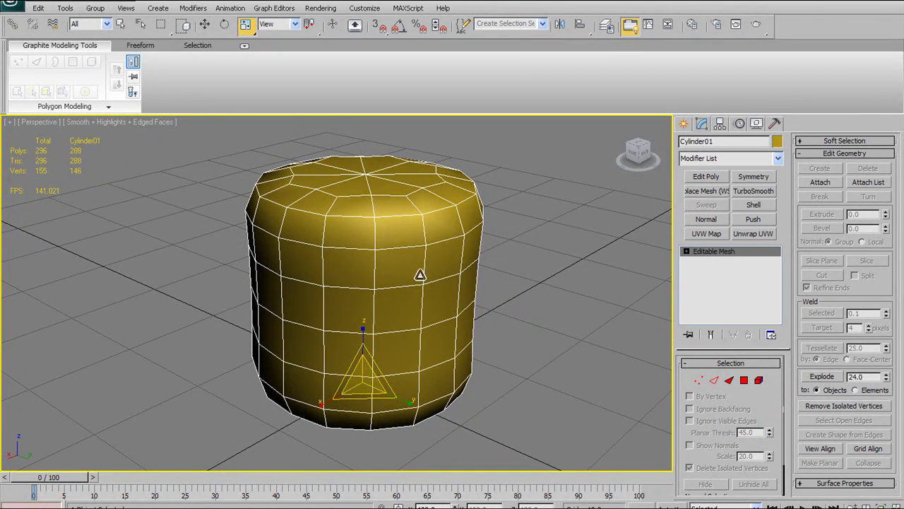
pyautogui.keyDown('alt'); pyautogui.moveTo(422, 280); pyautogui.dragTo(389, 238, button='middle'); pyautogui.keyUp('alt')
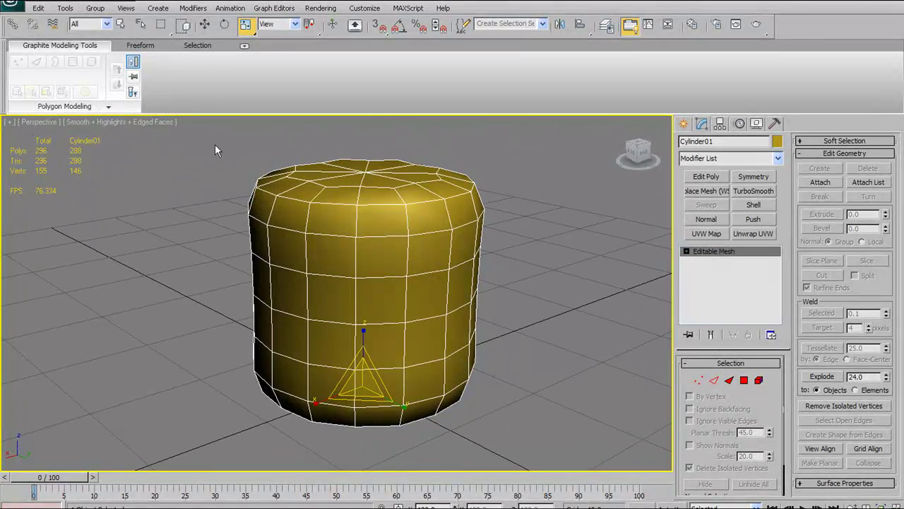
pyautogui.rightClick(373, 234)
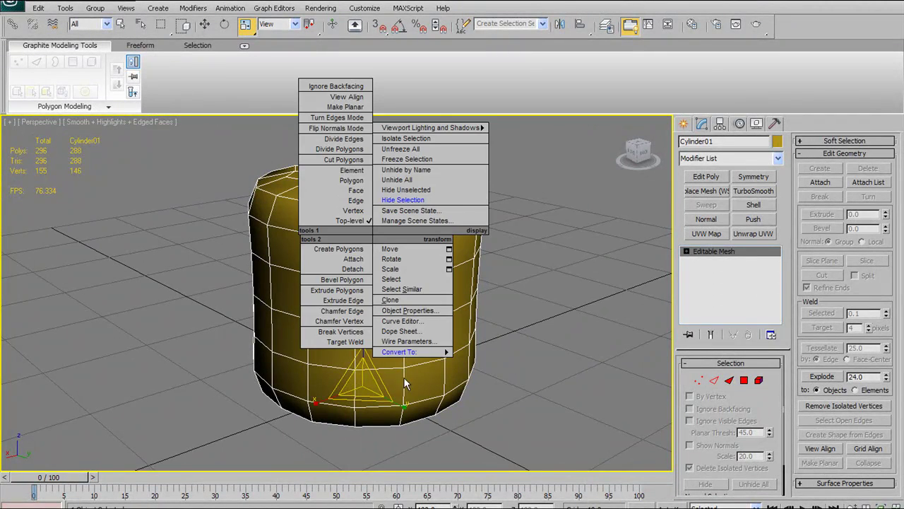
pyautogui.moveTo(412, 353)
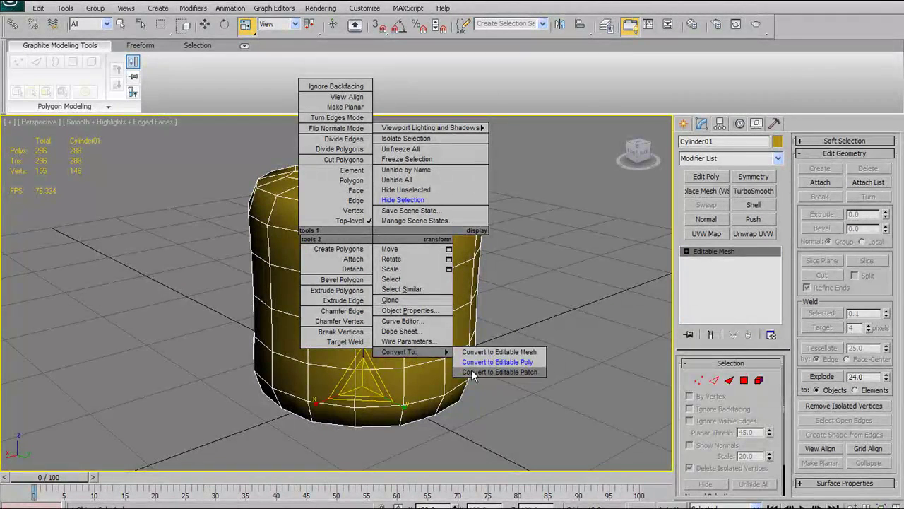
pyautogui.click(499, 371)
pyautogui.keyDown('alt'); pyautogui.moveTo(446, 245); pyautogui.dragTo(584, 246, button='middle'); pyautogui.keyUp('alt')
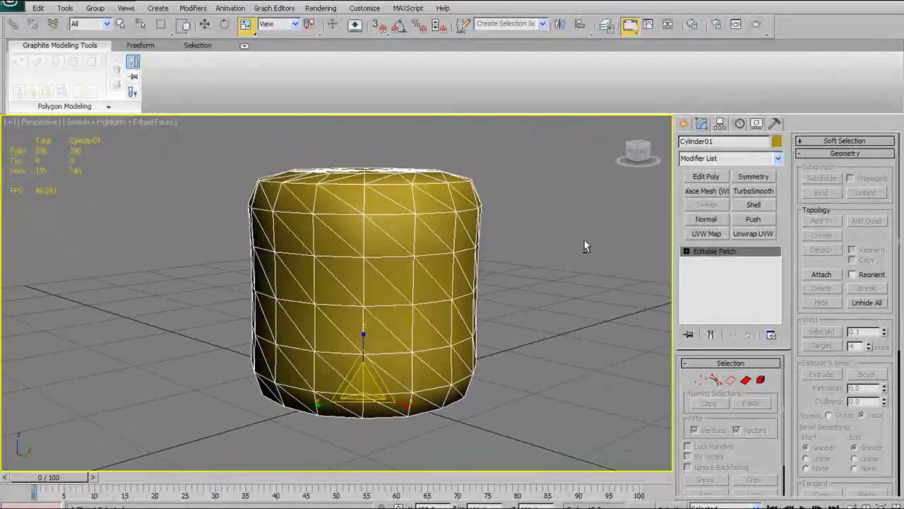
# - Convert the cylinder from Editable Patch to Editable Poly and inspect its triangulated faces
pyautogui.rightClick(409, 211)
pyautogui.moveTo(456, 327)
pyautogui.click(535, 339)
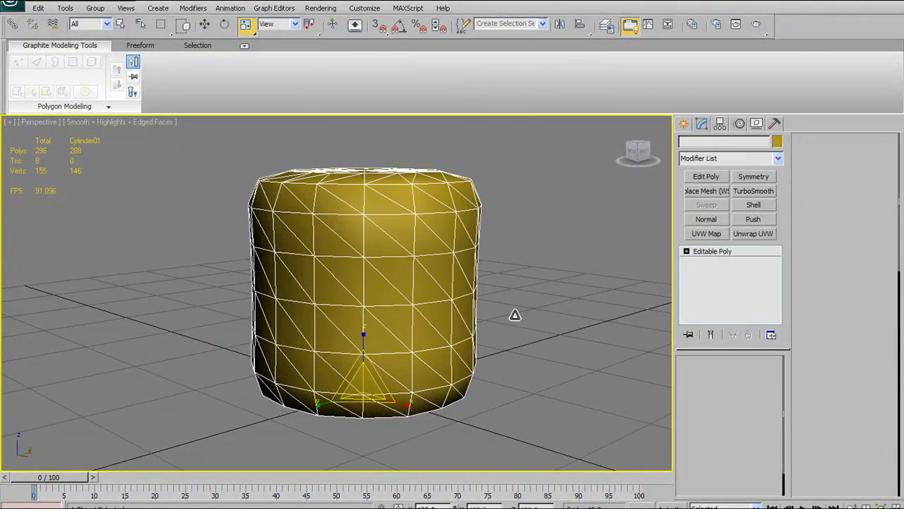
pyautogui.keyDown('alt'); pyautogui.moveTo(426, 232); pyautogui.dragTo(469, 235, button='middle'); pyautogui.keyUp('alt')
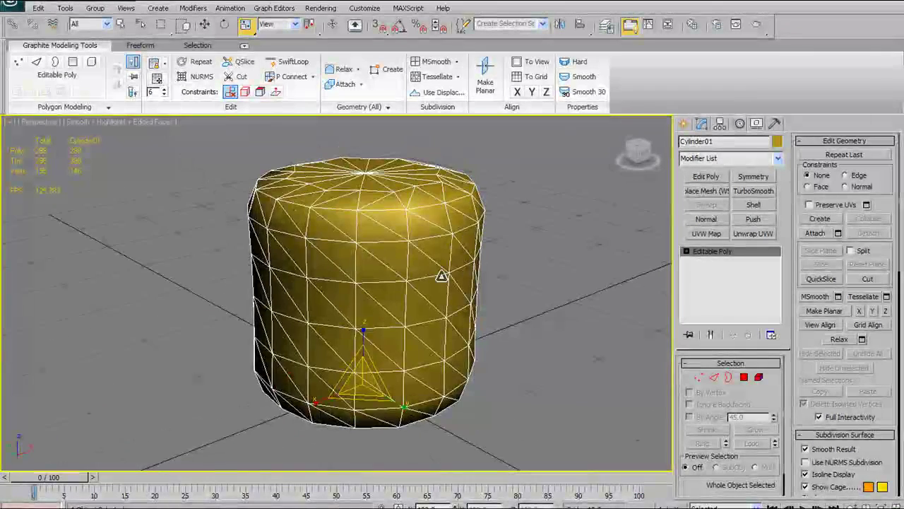
pyautogui.keyDown('alt'); pyautogui.moveTo(406, 262); pyautogui.dragTo(375, 287, button='middle'); pyautogui.keyUp('alt')
pyautogui.keyDown('alt'); pyautogui.moveTo(372, 236); pyautogui.dragTo(399, 280, button='middle'); pyautogui.keyUp('alt')
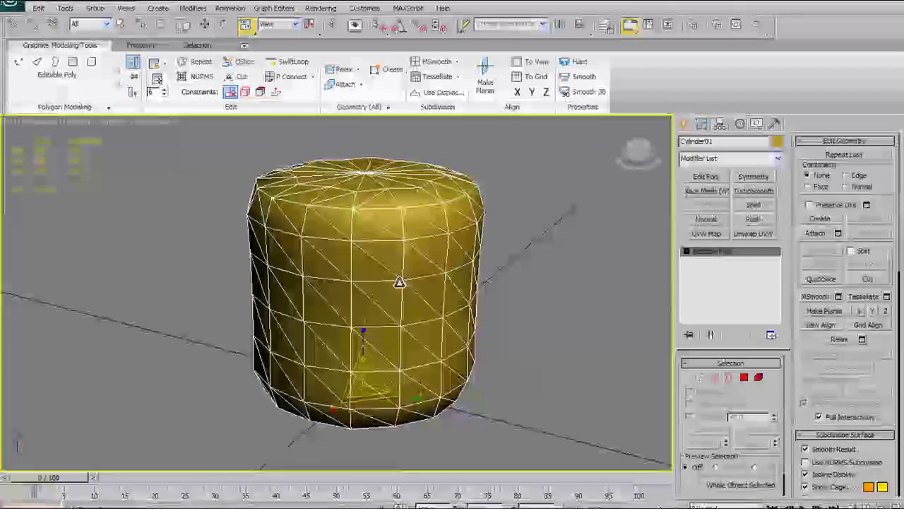
# - Apply Quadrify All to the whole cylinder, then deselect and reselect it to inspect the faces
pyautogui.click(385, 108)
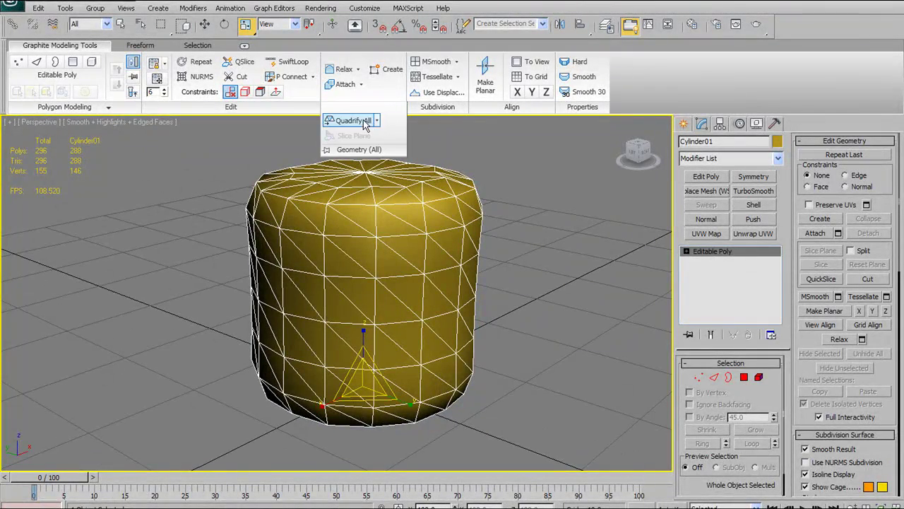
pyautogui.click(351, 121)
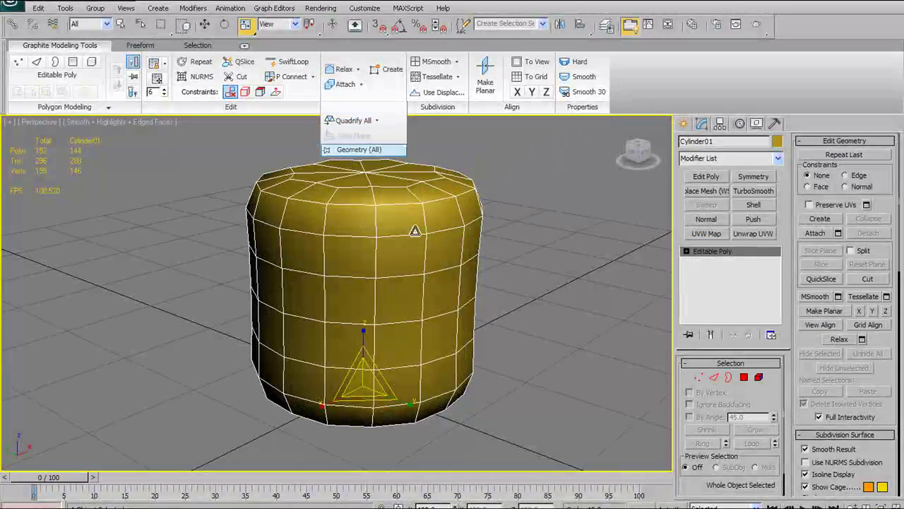
pyautogui.click(505, 212)
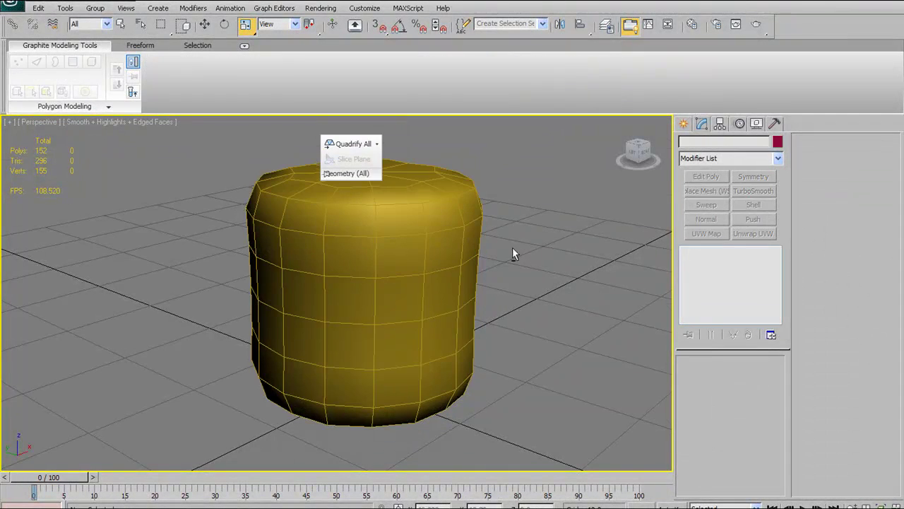
pyautogui.click(358, 256)
pyautogui.keyDown('alt'); pyautogui.moveTo(493, 252); pyautogui.dragTo(395, 187, button='middle'); pyautogui.keyUp('alt')
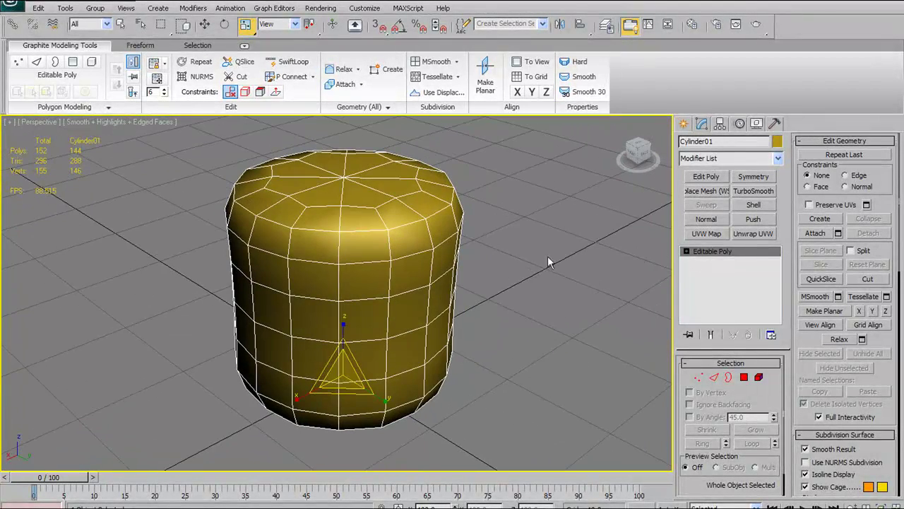
# - Switch the cylinder to polygon level and select a single polygon on its upper side for the Extrude tool
pyautogui.click(369, 113)
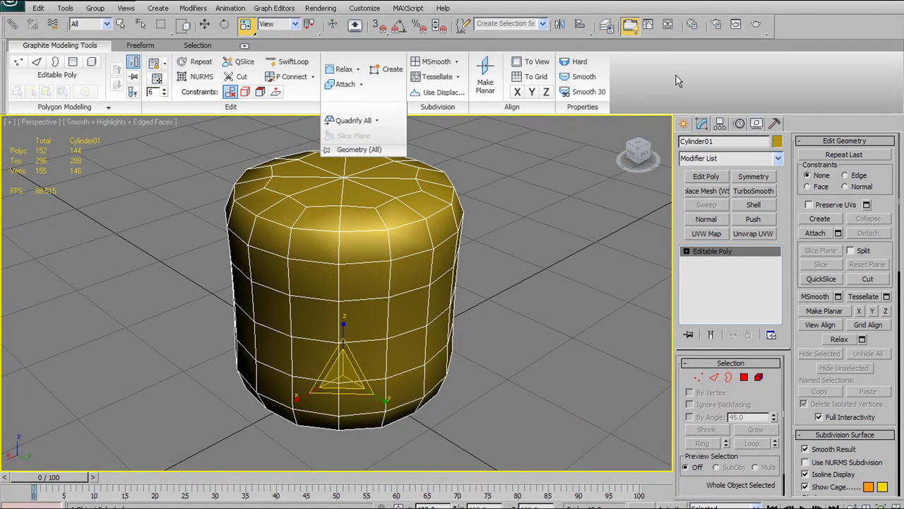
pyautogui.click(744, 377)
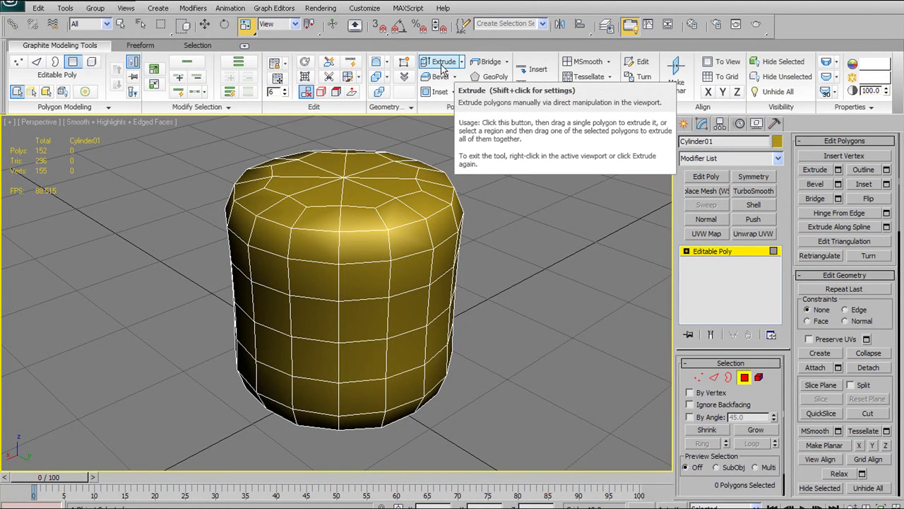
pyautogui.click(354, 285)
pyautogui.keyDown('alt'); pyautogui.moveTo(446, 290); pyautogui.dragTo(507, 287, button='middle'); pyautogui.keyUp('alt')
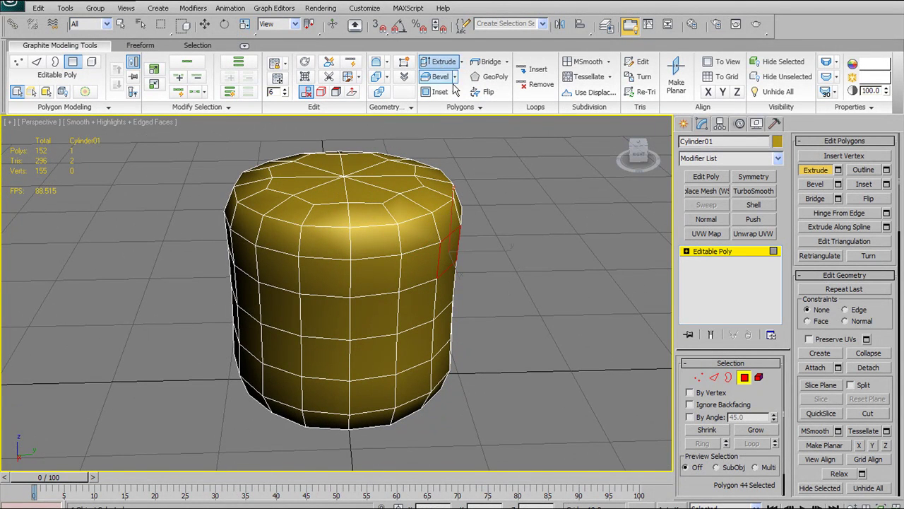
# - Try extruding the selected side polygon with the By Polygon extrusion type, and undo the extrusion
pyautogui.keyDown('shift'); pyautogui.click(441, 65); pyautogui.keyUp('shift')
pyautogui.keyDown('alt'); pyautogui.moveTo(423, 293); pyautogui.dragTo(345, 272, button='middle'); pyautogui.keyUp('alt')
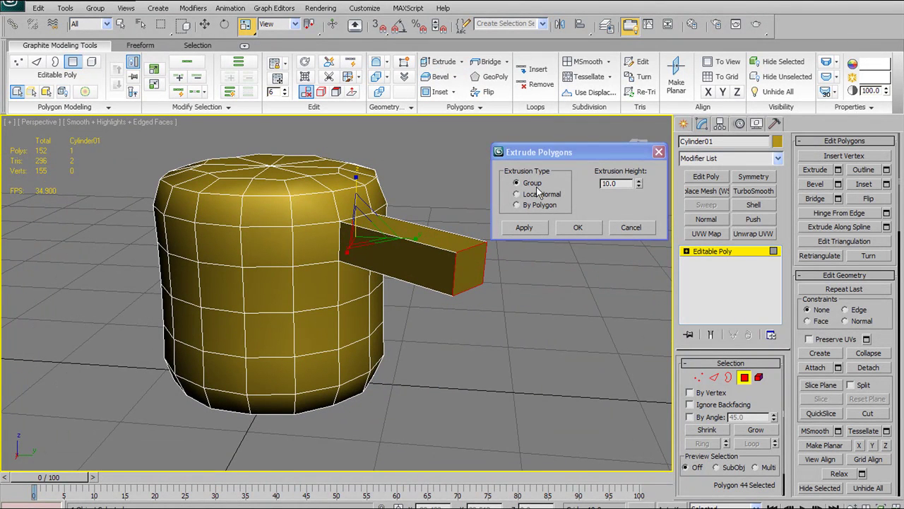
pyautogui.click(536, 195)
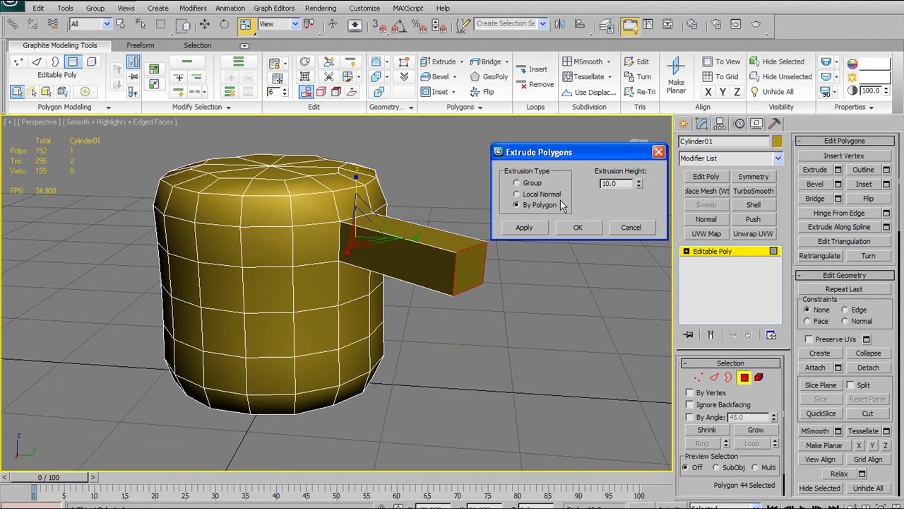
pyautogui.keyDown('alt'); pyautogui.moveTo(506, 246); pyautogui.dragTo(476, 246, button='middle'); pyautogui.keyUp('alt')
pyautogui.moveTo(639, 184); pyautogui.dragTo(619, 208)
pyautogui.click(584, 227)
pyautogui.hotkey('ctrl', 'z')
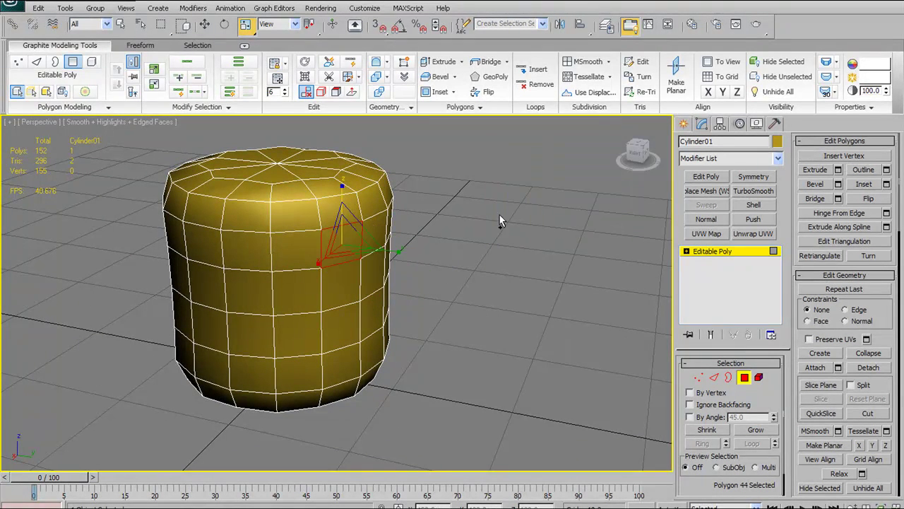
# - Try a Group bevel on the selected polygon with height 1.4 and outline amount -0.95, and cancel it
pyautogui.moveTo(465, 188); pyautogui.dragTo(473, 209, button='middle')
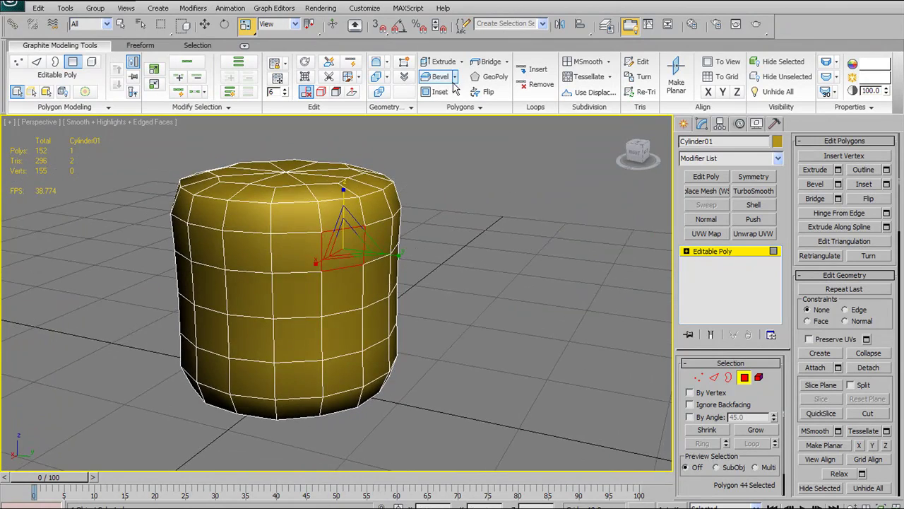
pyautogui.keyDown('shift'); pyautogui.click(443, 82); pyautogui.keyUp('shift')
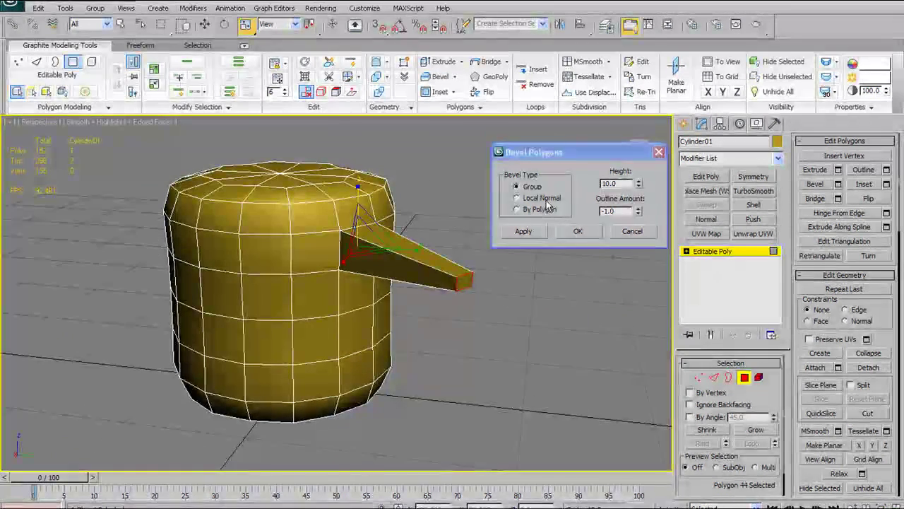
pyautogui.click(547, 201)
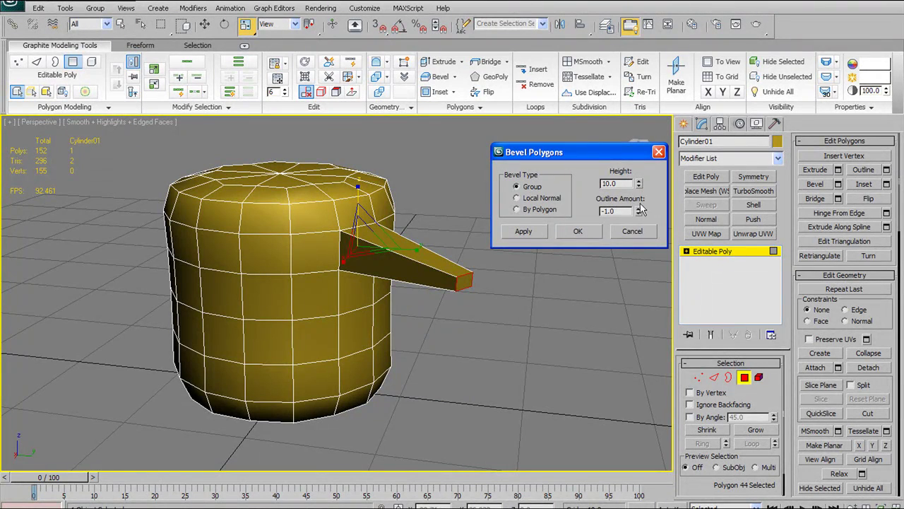
pyautogui.moveTo(640, 212); pyautogui.dragTo(622, 236)
pyautogui.keyDown('alt'); pyautogui.moveTo(388, 223); pyautogui.dragTo(472, 207, button='middle'); pyautogui.keyUp('alt')
pyautogui.keyDown('alt'); pyautogui.moveTo(487, 272); pyautogui.dragTo(304, 282, button='middle'); pyautogui.keyUp('alt')
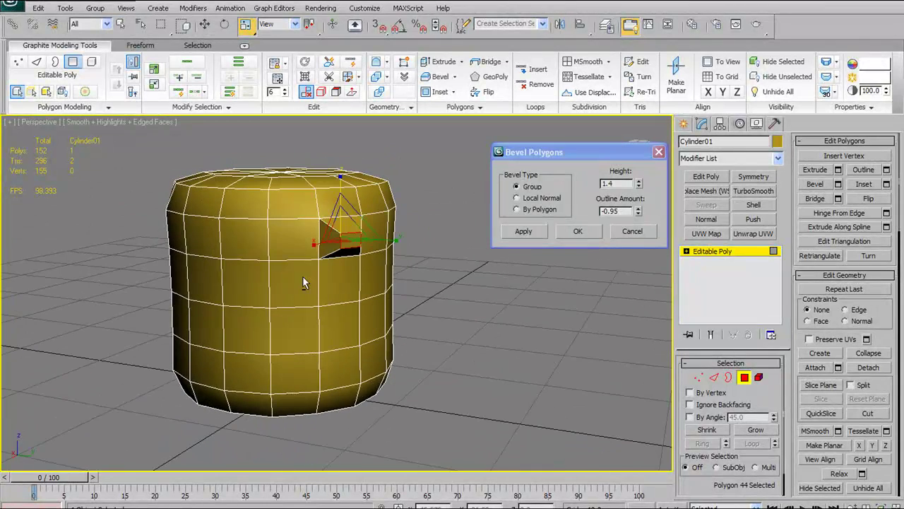
pyautogui.click(625, 226)
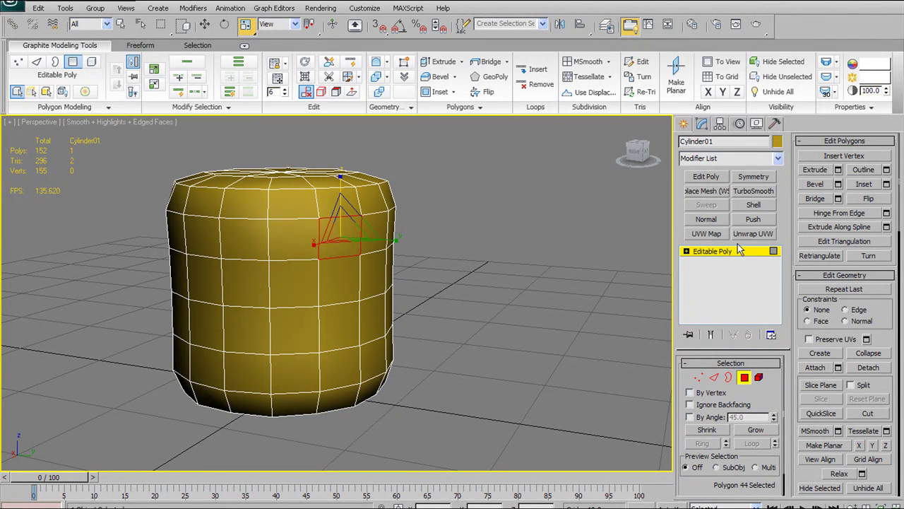
# - Try insetting the selected polygon as a group by 0.66, and undo the inset
pyautogui.moveTo(434, 190); pyautogui.dragTo(455, 198, button='middle')
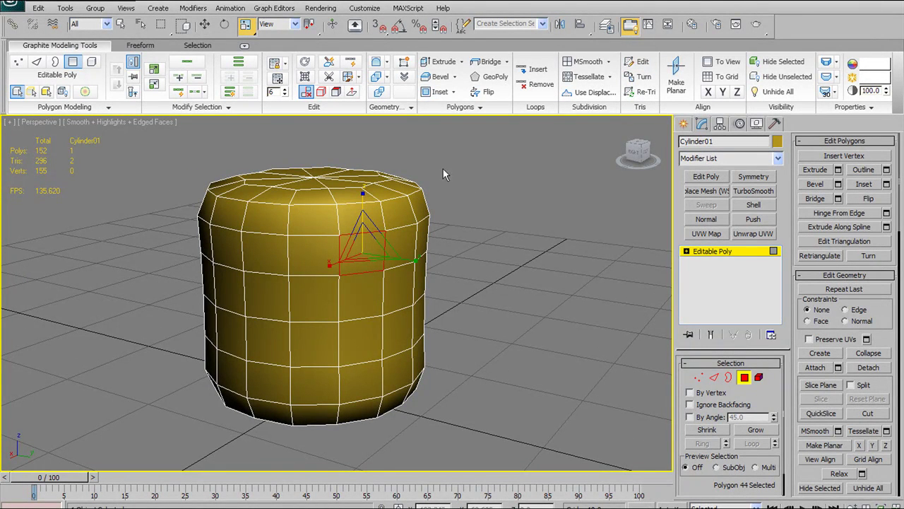
pyautogui.keyDown('shift'); pyautogui.click(443, 94); pyautogui.keyUp('shift')
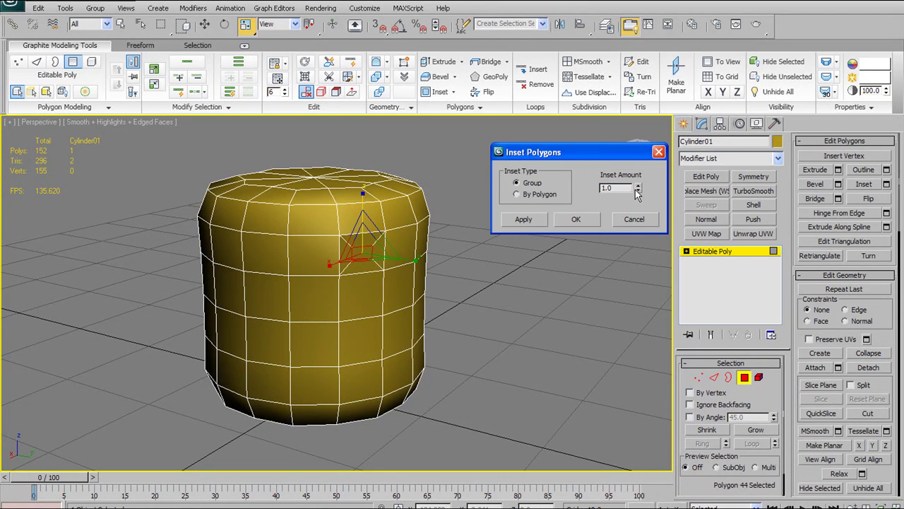
pyautogui.moveTo(638, 189); pyautogui.dragTo(641, 207)
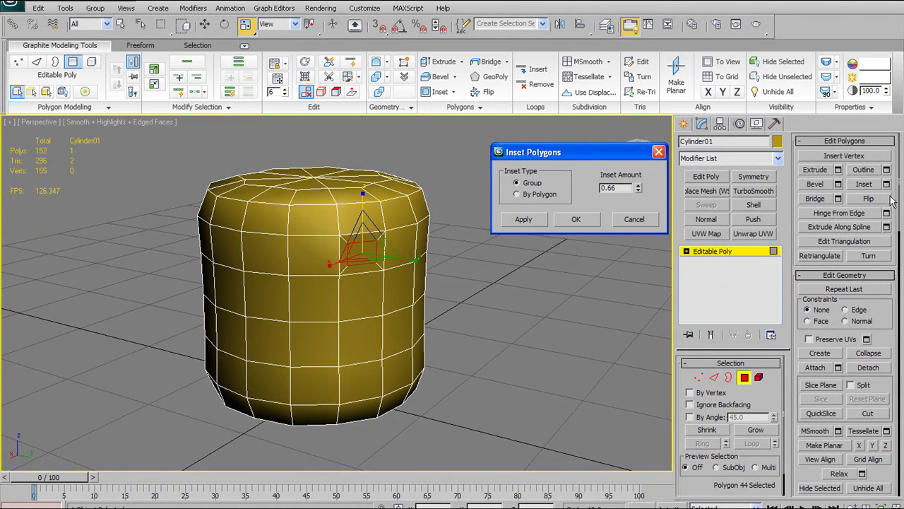
pyautogui.click(590, 218)
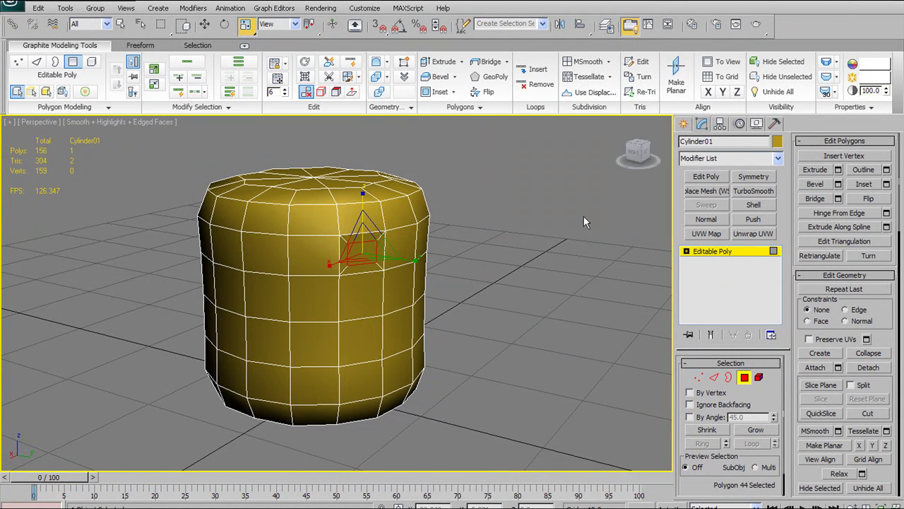
pyautogui.hotkey('ctrl', 'z')
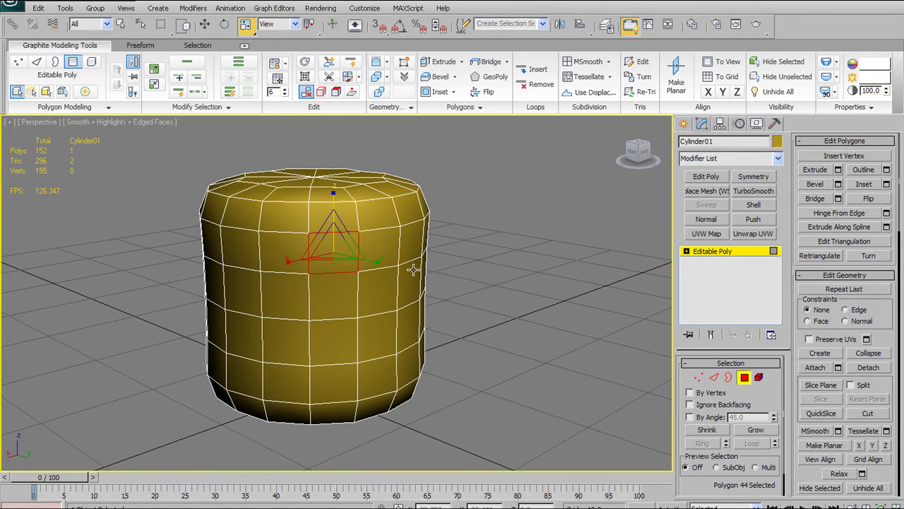
# - Delete a two-by-two block of polygons from the upper side of the cylinder to make an opening
pyautogui.keyDown('ctrl'); pyautogui.click(339, 290); pyautogui.keyUp('ctrl')
pyautogui.keyDown('ctrl'); pyautogui.click(374, 281); pyautogui.keyUp('ctrl')
pyautogui.keyDown('ctrl'); pyautogui.click(373, 253); pyautogui.keyUp('ctrl')
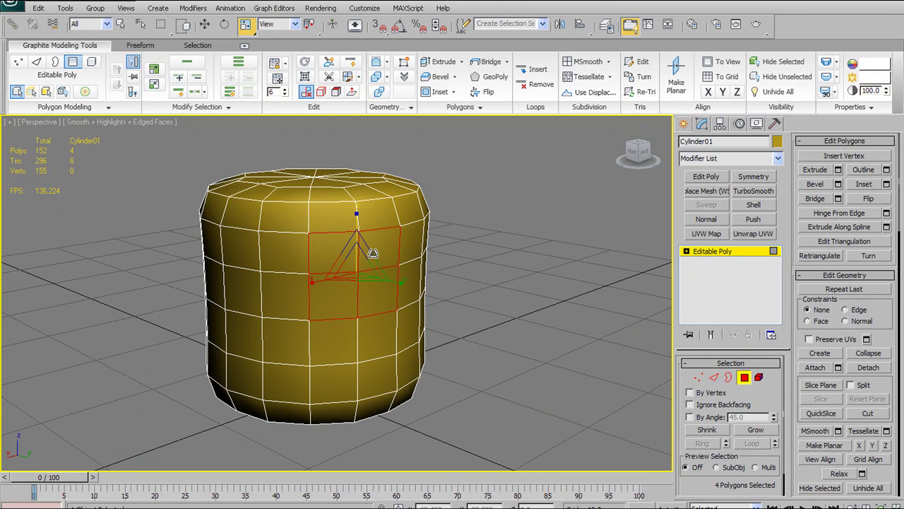
pyautogui.press('Delete')
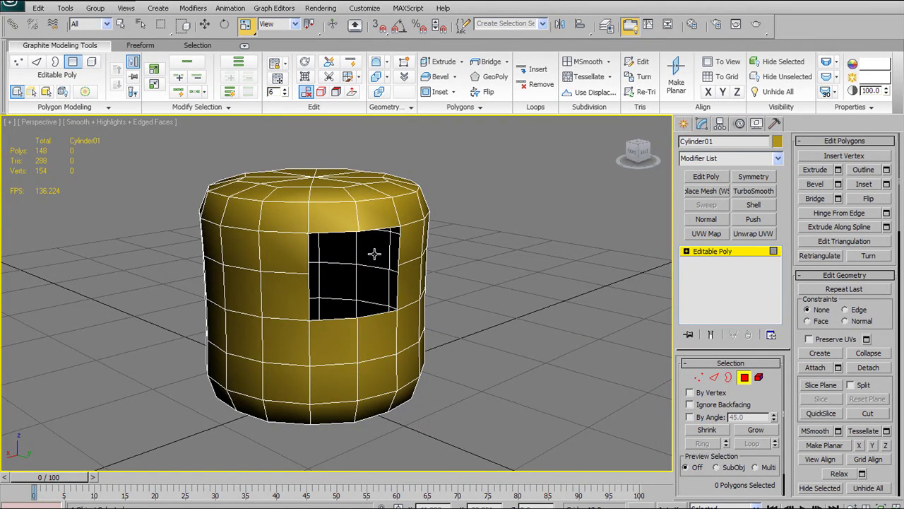
# - Try bridging the four vertical border edges on opposite sides of the opening, and undo the bridge
pyautogui.keyDown('alt'); pyautogui.moveTo(481, 289); pyautogui.dragTo(491, 280, button='middle'); pyautogui.keyUp('alt')
pyautogui.keyDown('alt'); pyautogui.moveTo(410, 244); pyautogui.dragTo(432, 240, button='middle'); pyautogui.keyUp('alt')
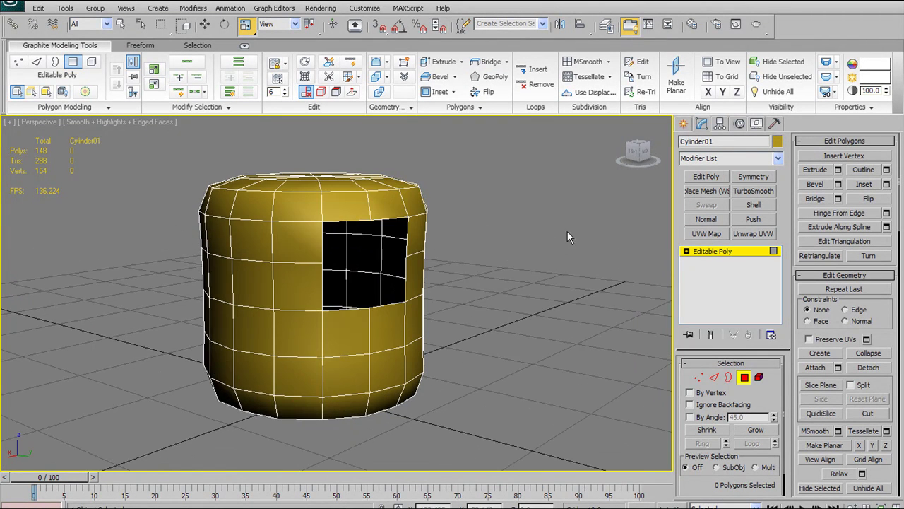
pyautogui.click(714, 376)
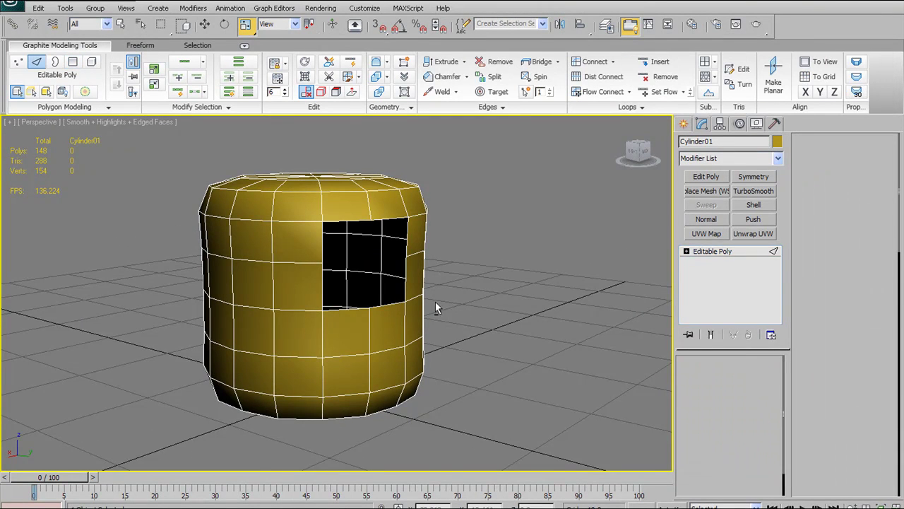
pyautogui.keyDown('alt'); pyautogui.moveTo(431, 302); pyautogui.dragTo(281, 244, button='middle'); pyautogui.keyUp('alt')
pyautogui.click(282, 247)
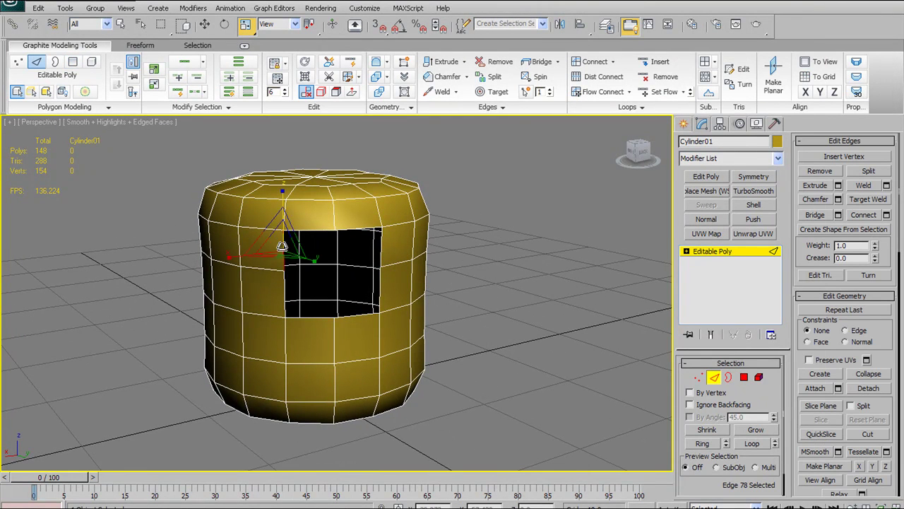
pyautogui.keyDown('ctrl'); pyautogui.click(285, 291); pyautogui.keyUp('ctrl')
pyautogui.keyDown('ctrl'); pyautogui.click(380, 247); pyautogui.keyUp('ctrl')
pyautogui.keyDown('ctrl'); pyautogui.click(380, 275); pyautogui.keyUp('ctrl')
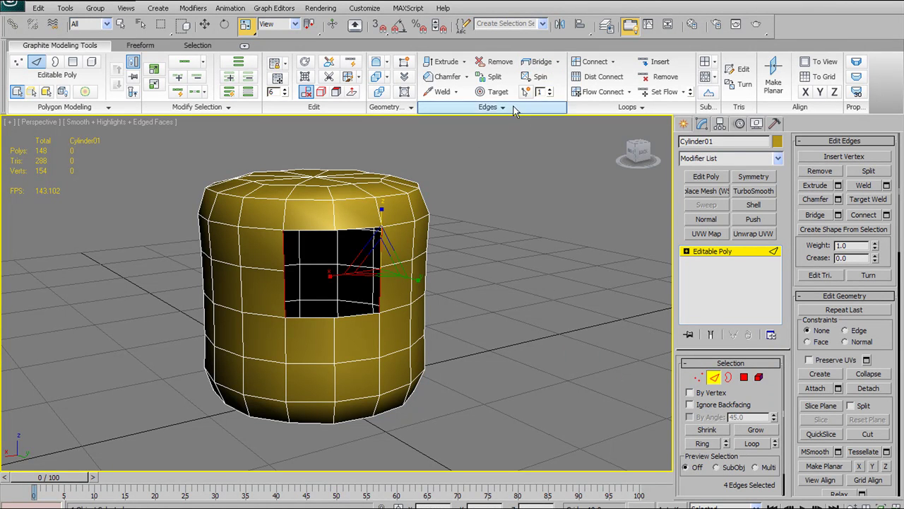
pyautogui.click(538, 62)
pyautogui.hotkey('ctrl', 'z')
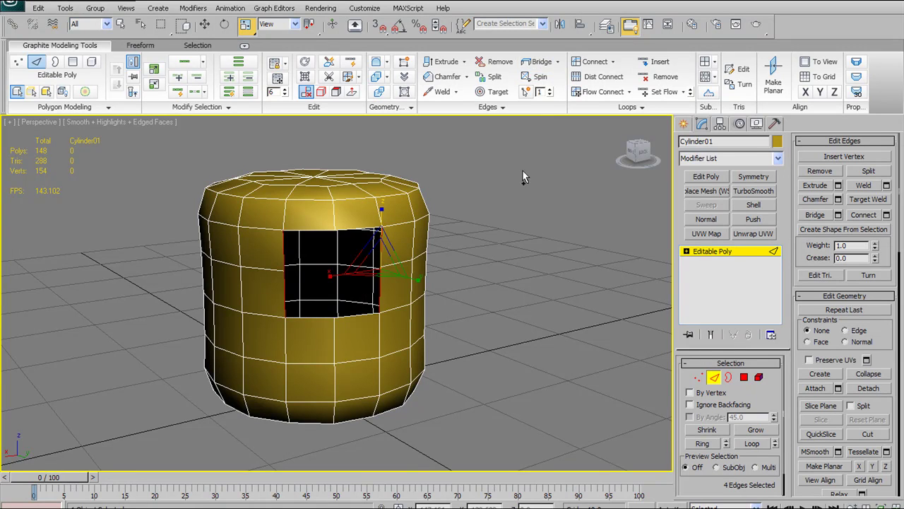
# - Try bridging the selected border edges through the bridge settings with 1 segment
pyautogui.keyDown('shift'); pyautogui.click(539, 62); pyautogui.keyUp('shift')
pyautogui.keyDown('alt'); pyautogui.moveTo(400, 336); pyautogui.dragTo(350, 351, button='middle'); pyautogui.keyUp('alt')
pyautogui.click(688, 192)
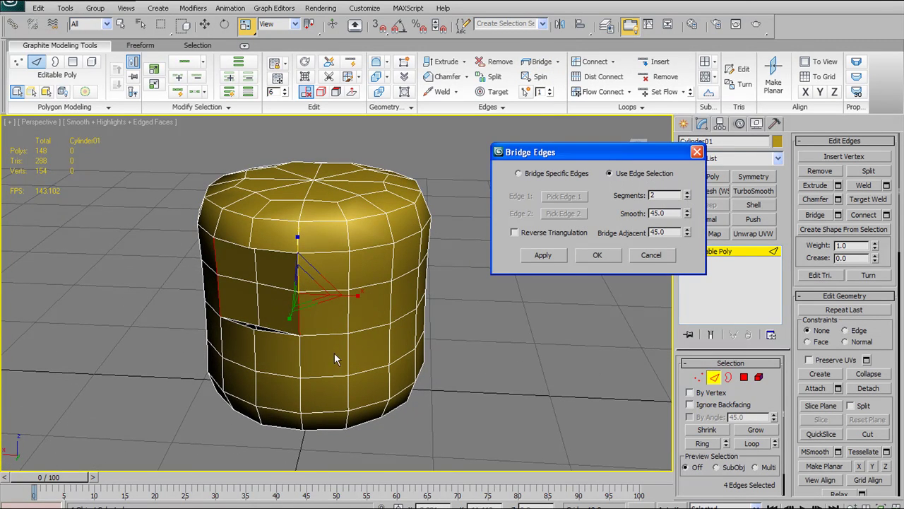
pyautogui.moveTo(306, 373)
pyautogui.keyDown('alt'); pyautogui.mouseDown(button='middle')
pyautogui.moveTo(319, 328)
pyautogui.moveTo(307, 374)
pyautogui.mouseUp(button='middle'); pyautogui.keyUp('alt')
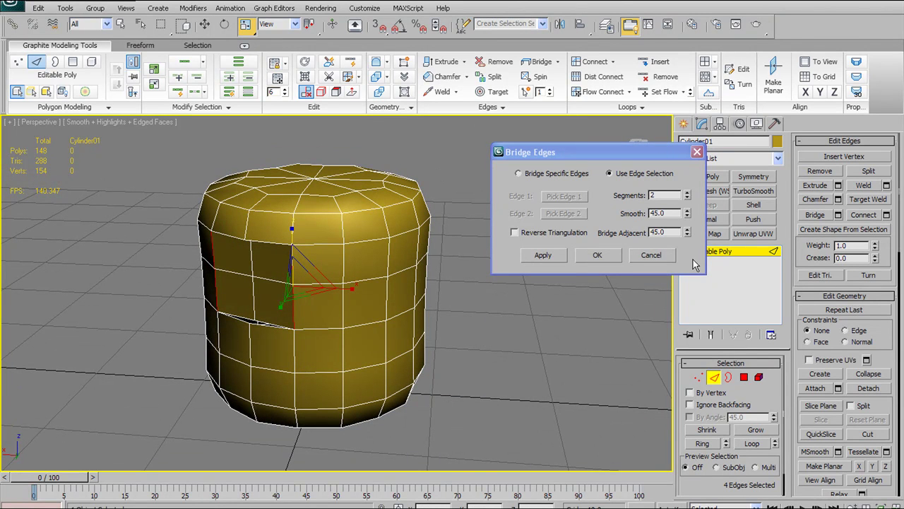
pyautogui.click(688, 192)
pyautogui.click(687, 192)
pyautogui.click(687, 200)
pyautogui.click(687, 199)
pyautogui.click(687, 200)
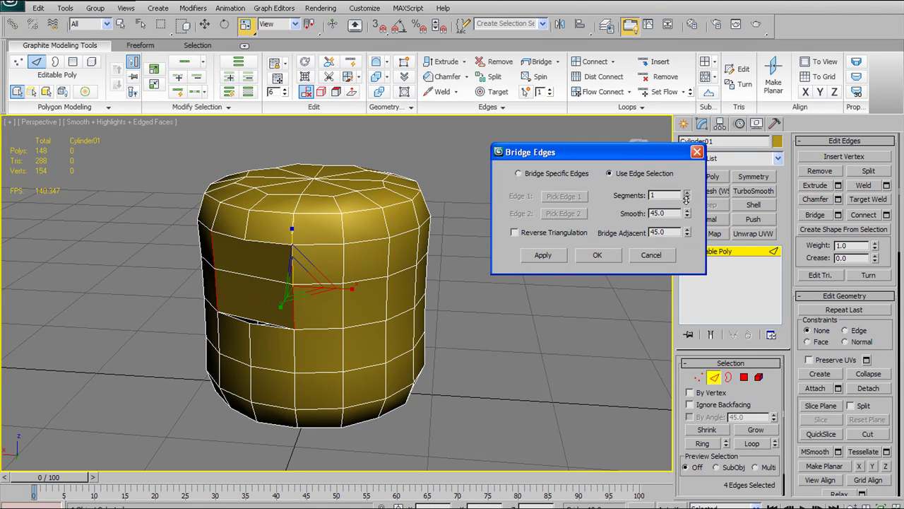
pyautogui.click(607, 260)
pyautogui.keyDown('alt'); pyautogui.moveTo(634, 257); pyautogui.dragTo(513, 237, button='middle'); pyautogui.keyUp('alt')
pyautogui.click(514, 244)
pyautogui.click(715, 378)
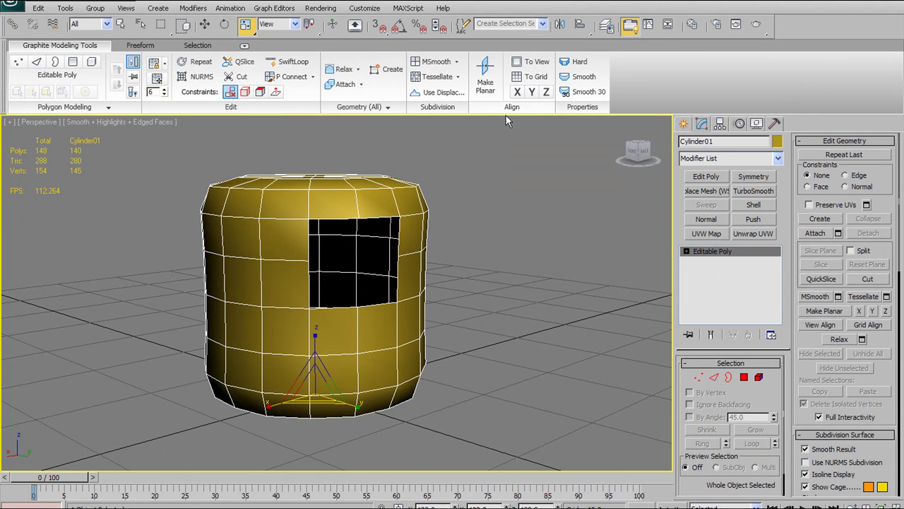
# - Try the polygon-level Bridge tool between the two upper vertical border edges of the opening, and undo it
pyautogui.click(745, 377)
pyautogui.keyDown('alt'); pyautogui.moveTo(493, 169); pyautogui.dragTo(442, 248, button='middle'); pyautogui.keyUp('alt')
pyautogui.click(489, 63)
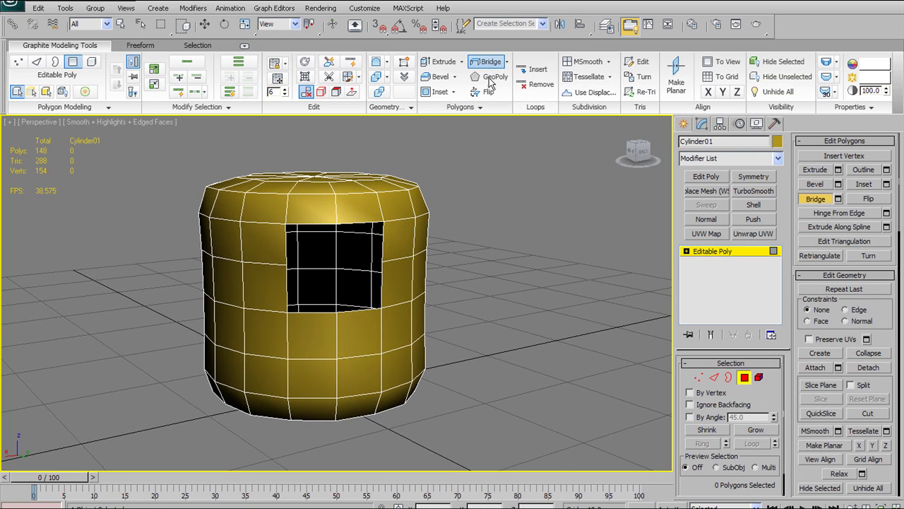
pyautogui.keyDown('alt'); pyautogui.moveTo(499, 248); pyautogui.dragTo(370, 242, button='middle'); pyautogui.keyUp('alt')
pyautogui.click(327, 248)
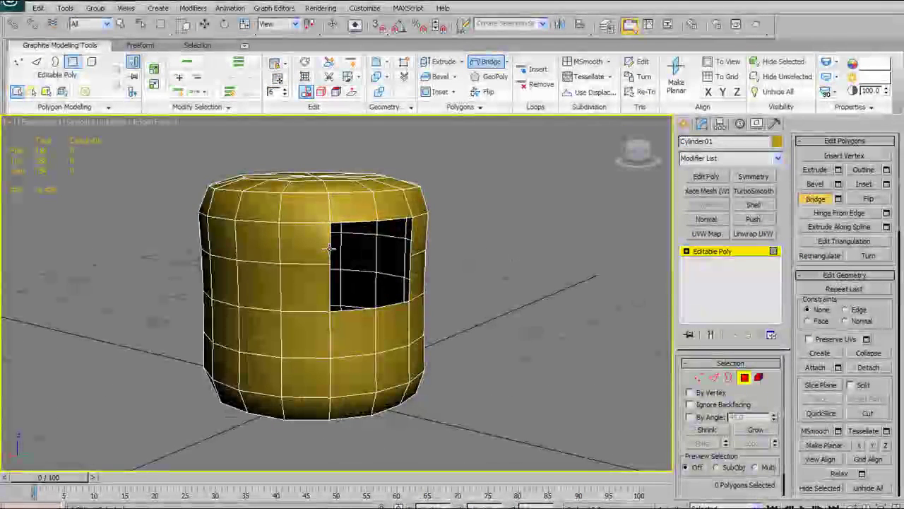
pyautogui.click(414, 235)
pyautogui.keyDown('alt'); pyautogui.moveTo(470, 289); pyautogui.dragTo(432, 297, button='middle'); pyautogui.keyUp('alt')
pyautogui.hotkey('ctrl', 'z')
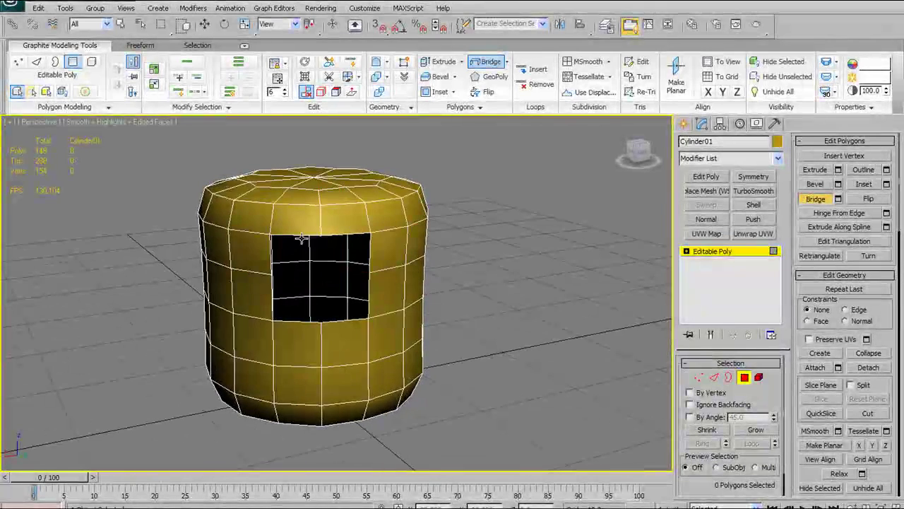
pyautogui.hotkey('ctrl', 'z')
# - Try bridging a lower vertical border edge of the opening to an adjacent bottom border edge
pyautogui.moveTo(351, 323)
pyautogui.keyDown('alt'); pyautogui.mouseDown(button='middle')
pyautogui.moveTo(301, 325)
pyautogui.moveTo(343, 323)
pyautogui.mouseUp(button='middle'); pyautogui.keyUp('alt')
pyautogui.press('Delete')
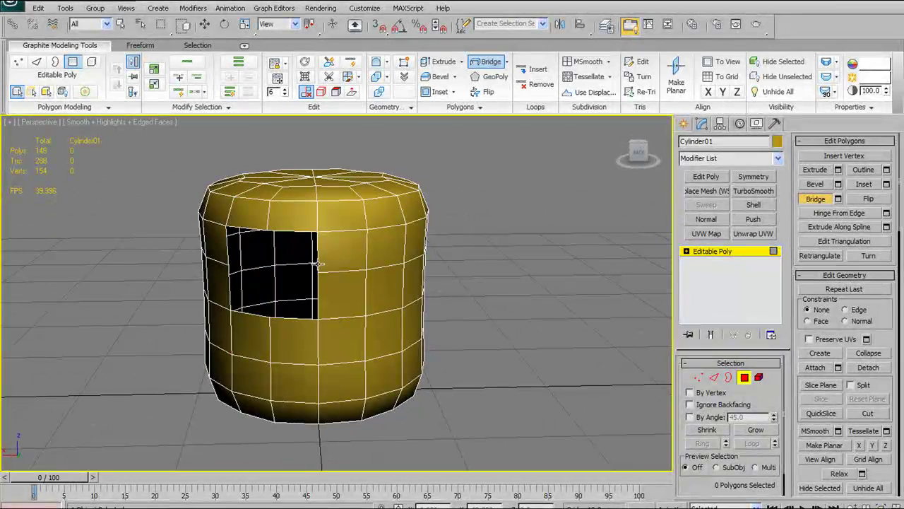
pyautogui.hotkey('ctrl', 'z')
pyautogui.click(319, 292)
pyautogui.click(256, 307)
pyautogui.keyDown('alt'); pyautogui.moveTo(255, 307); pyautogui.dragTo(299, 189, button='middle'); pyautogui.keyUp('alt')
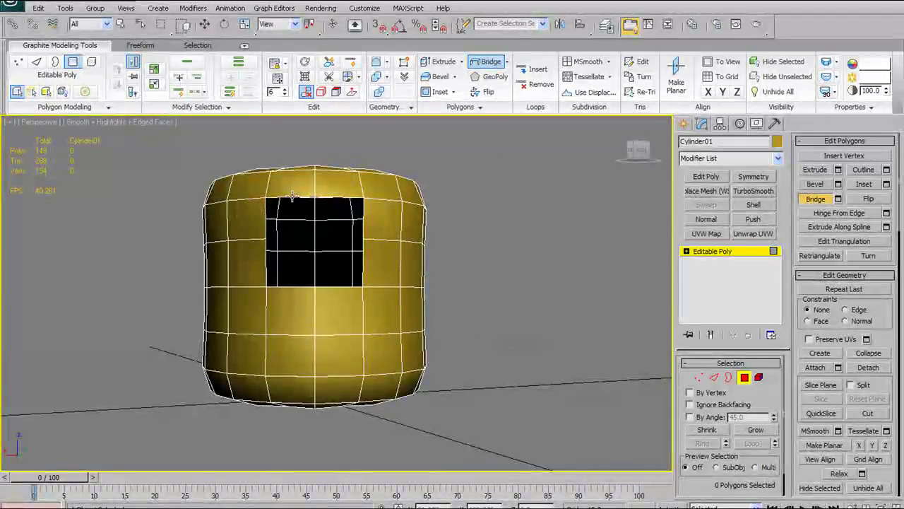
pyautogui.keyDown('alt'); pyautogui.moveTo(296, 286); pyautogui.dragTo(340, 283, button='middle'); pyautogui.keyUp('alt')
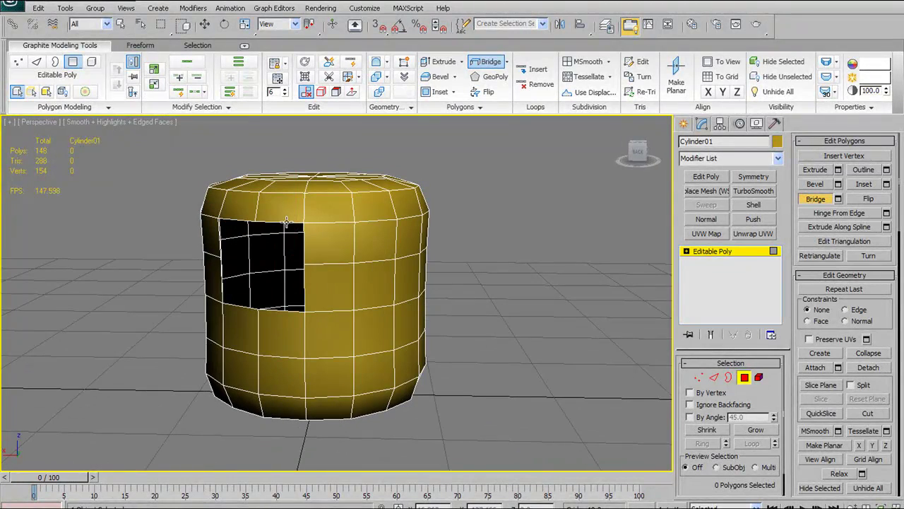
pyautogui.hotkey('ctrl', 'z')
pyautogui.hotkey('ctrl', 'y')
pyautogui.keyDown('alt'); pyautogui.moveTo(368, 322); pyautogui.dragTo(430, 324, button='middle'); pyautogui.keyUp('alt')
pyautogui.keyDown('alt'); pyautogui.moveTo(403, 292); pyautogui.dragTo(363, 274, button='middle'); pyautogui.keyUp('alt')
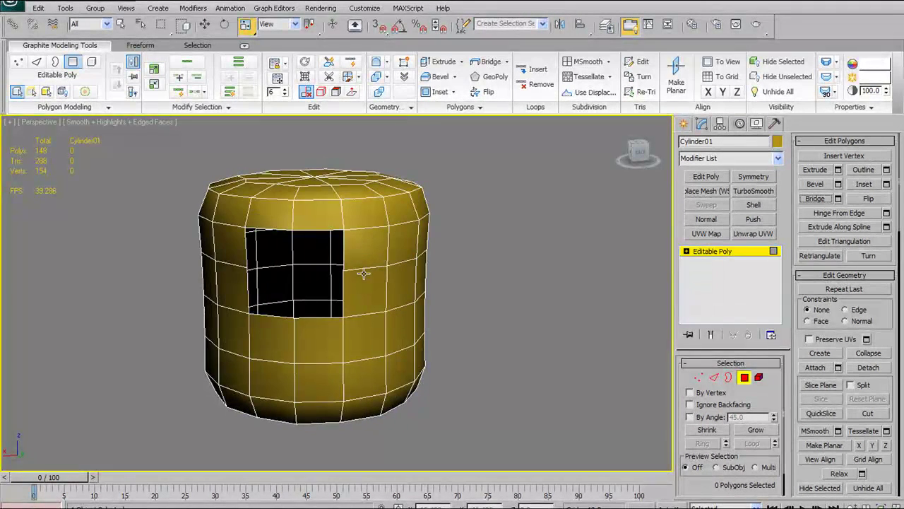
pyautogui.click(715, 377)
pyautogui.click(344, 249)
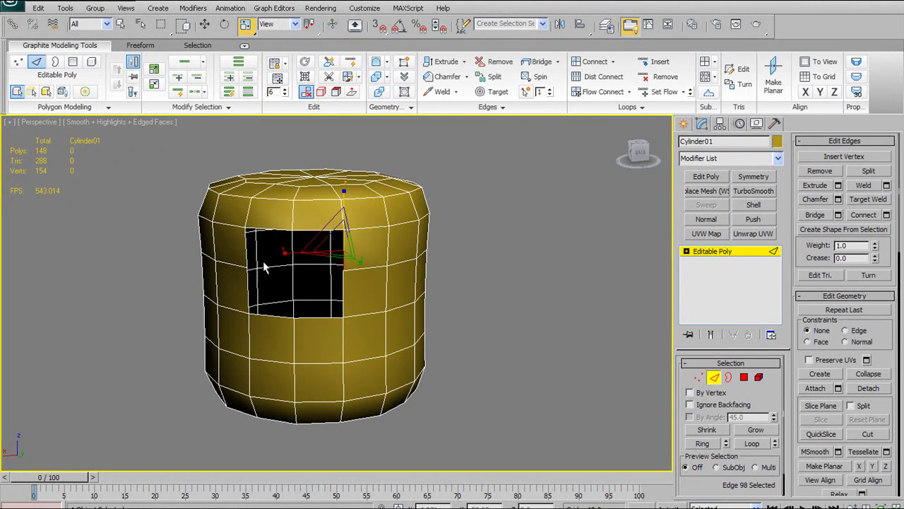
# - Clone the side polygon diagonally below the opening to an element, moved sideways clear of the cylinder
pyautogui.click(745, 378)
pyautogui.keyDown('alt'); pyautogui.moveTo(453, 350); pyautogui.dragTo(443, 321, button='middle'); pyautogui.keyUp('alt')
pyautogui.keyDown('alt'); pyautogui.moveTo(345, 332); pyautogui.dragTo(385, 324, button='middle'); pyautogui.keyUp('alt')
pyautogui.click(322, 314)
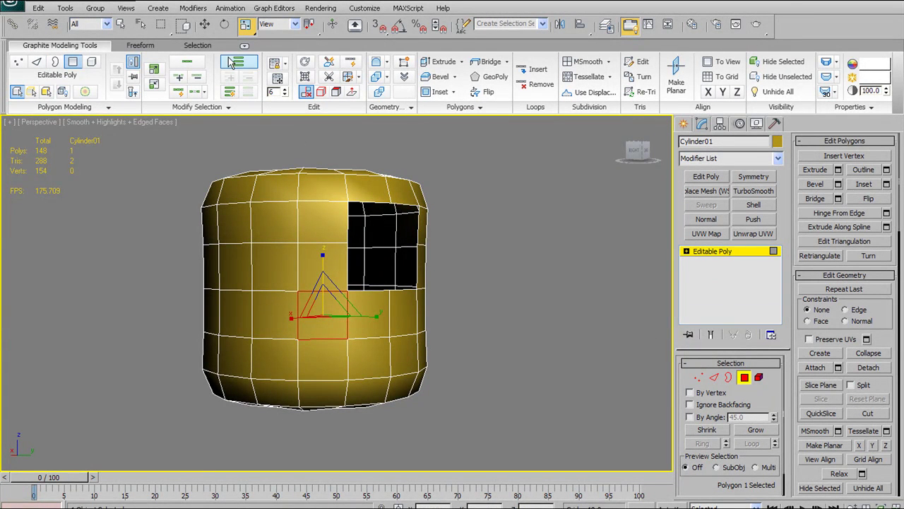
pyautogui.click(205, 26)
pyautogui.keyDown('shift'); pyautogui.moveTo(372, 315); pyautogui.dragTo(521, 315); pyautogui.keyUp('shift')
pyautogui.click(626, 192)
# - Clone the detached polygon beside the cylinder to a second element, moved further away along the X axis
pyautogui.moveTo(544, 344); pyautogui.dragTo(444, 320, button='middle')
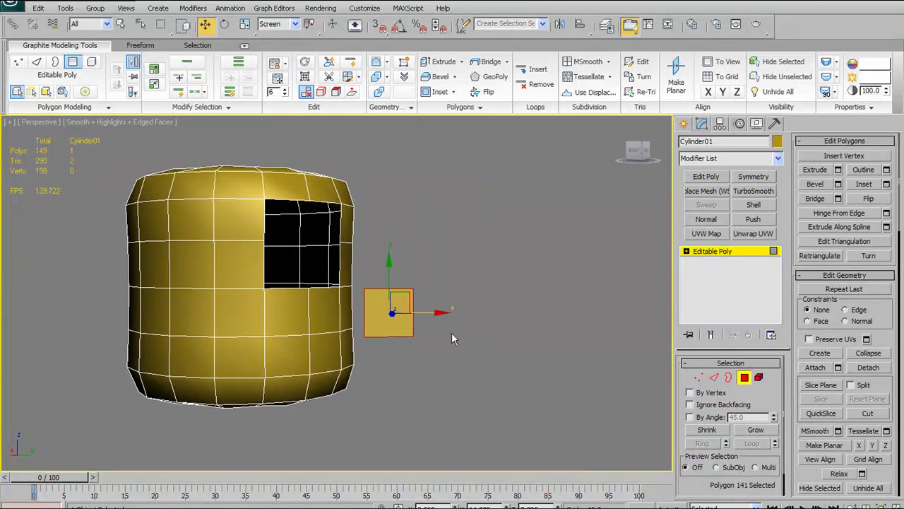
pyautogui.moveTo(444, 320)
pyautogui.keyDown('shift'); pyautogui.mouseDown()
pyautogui.moveTo(558, 313)
pyautogui.moveTo(539, 323)
pyautogui.mouseUp(); pyautogui.keyUp('shift')
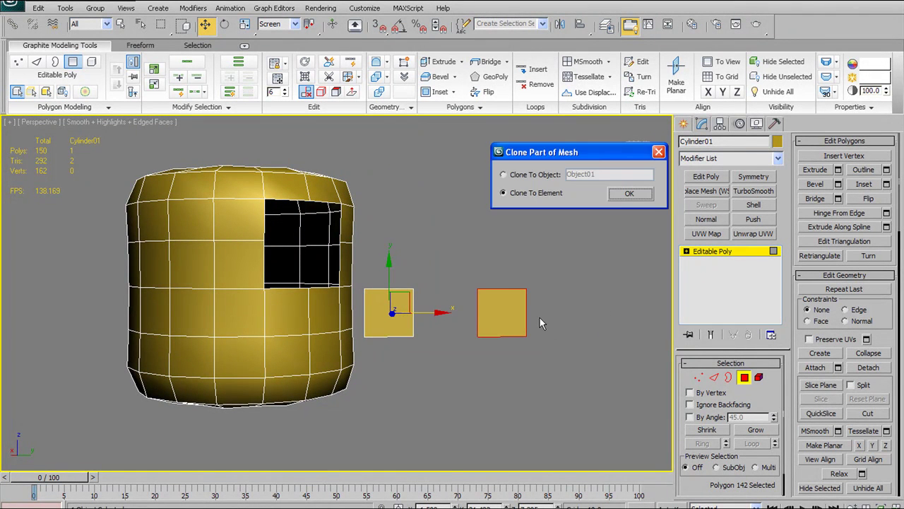
pyautogui.click(630, 195)
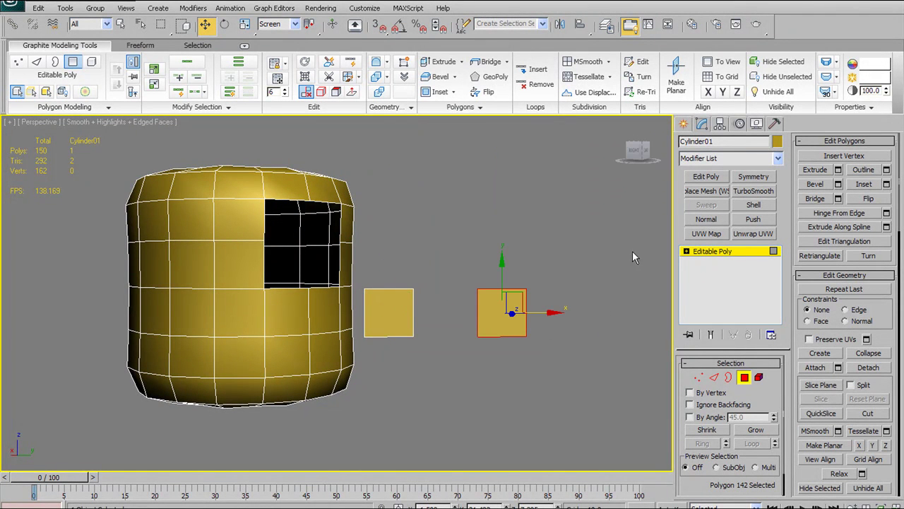
# - Try bridging the two detached polygons in both directions, undo each attempt, and leave the Bridge tool
pyautogui.click(489, 61)
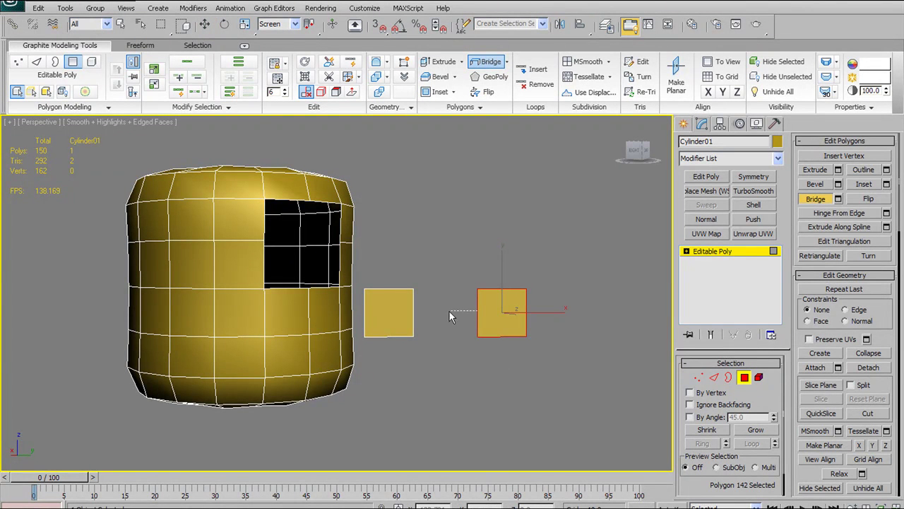
pyautogui.click(412, 313)
pyautogui.keyDown('alt'); pyautogui.moveTo(503, 341); pyautogui.dragTo(568, 353, button='middle'); pyautogui.keyUp('alt')
pyautogui.hotkey('ctrl', 'z')
pyautogui.keyDown('alt'); pyautogui.moveTo(431, 328); pyautogui.dragTo(455, 318, button='middle'); pyautogui.keyUp('alt')
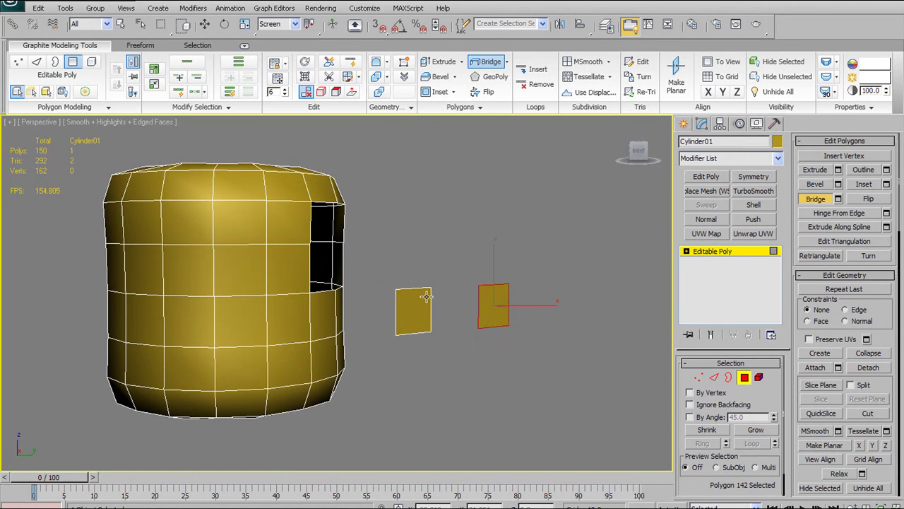
pyautogui.click(486, 309)
pyautogui.hotkey('ctrl', 'z')
pyautogui.moveTo(560, 340)
pyautogui.keyDown('alt'); pyautogui.mouseDown(button='middle')
pyautogui.moveTo(521, 345)
pyautogui.moveTo(547, 346)
pyautogui.mouseUp(button='middle'); pyautogui.keyUp('alt')
pyautogui.click(818, 199)
pyautogui.press('w')
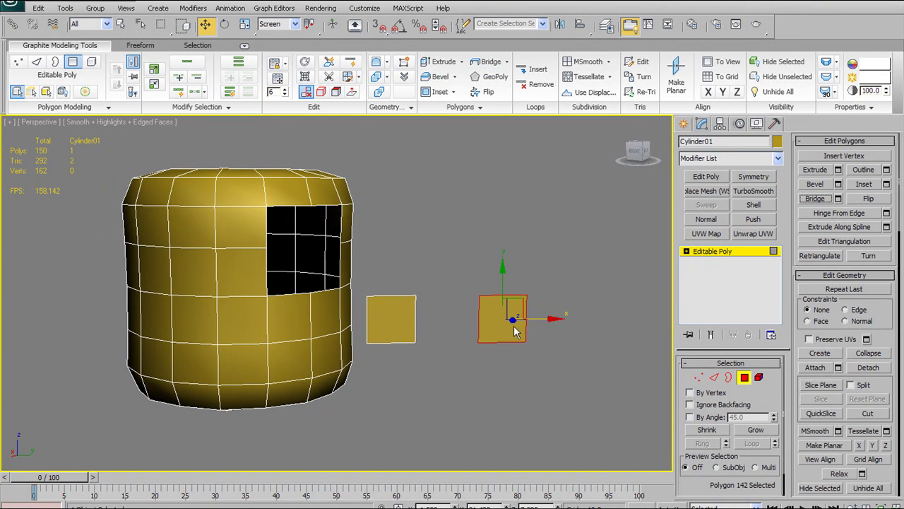
# - Delete both detached polygons beside the cylinder
pyautogui.press('Delete')
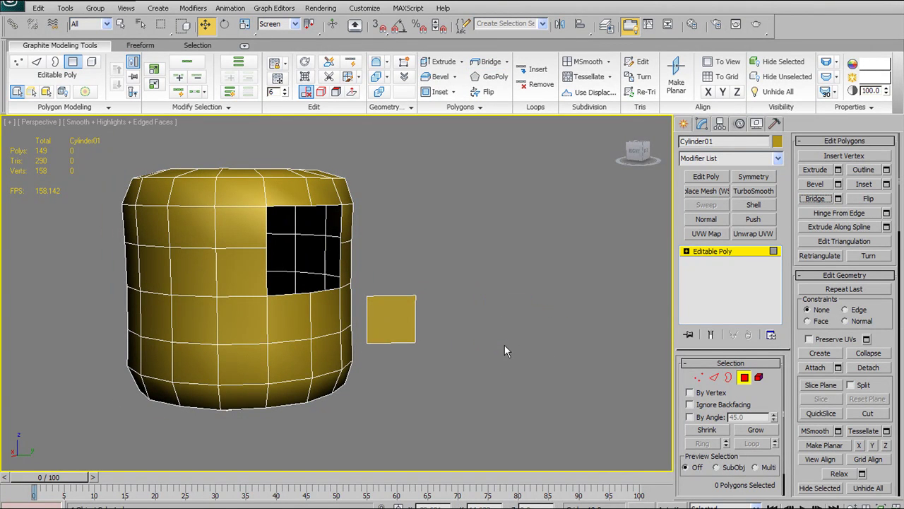
pyautogui.click(399, 307)
pyautogui.press('Delete')
# - Try bridging across the opening between its opposite side edges at polygon level, undo it, and leave the tool
pyautogui.click(489, 62)
pyautogui.keyDown('alt'); pyautogui.moveTo(494, 242); pyautogui.dragTo(264, 245, button='middle'); pyautogui.keyUp('alt')
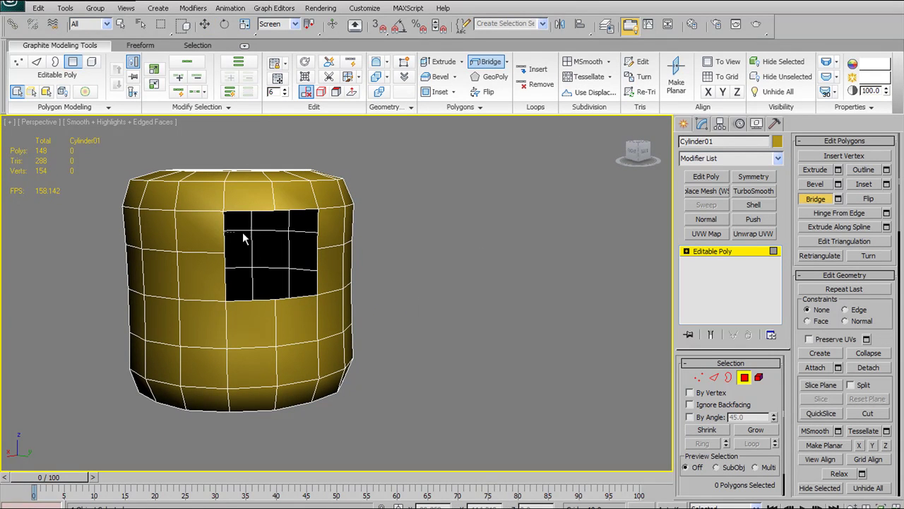
pyautogui.click(318, 228)
pyautogui.click(319, 228)
pyautogui.keyDown('alt'); pyautogui.moveTo(418, 262); pyautogui.dragTo(411, 298, button='middle'); pyautogui.keyUp('alt')
pyautogui.hotkey('ctrl', 'z')
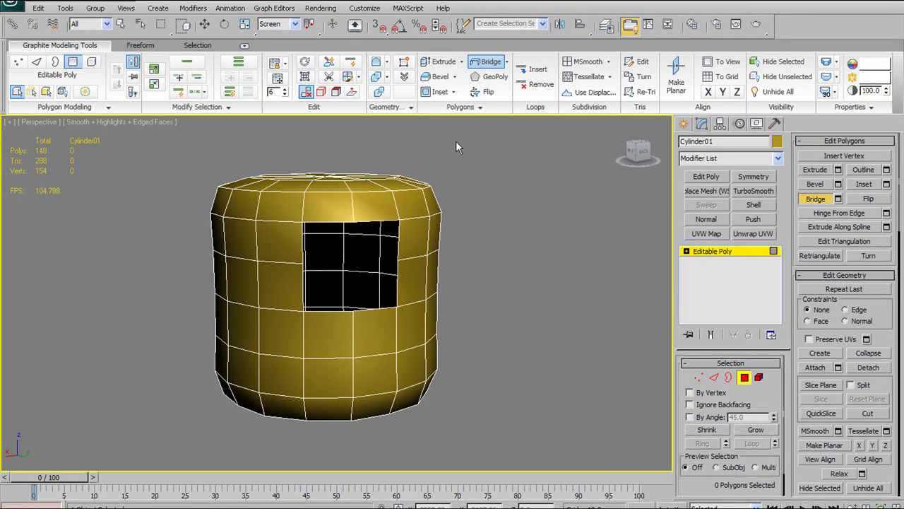
pyautogui.click(490, 65)
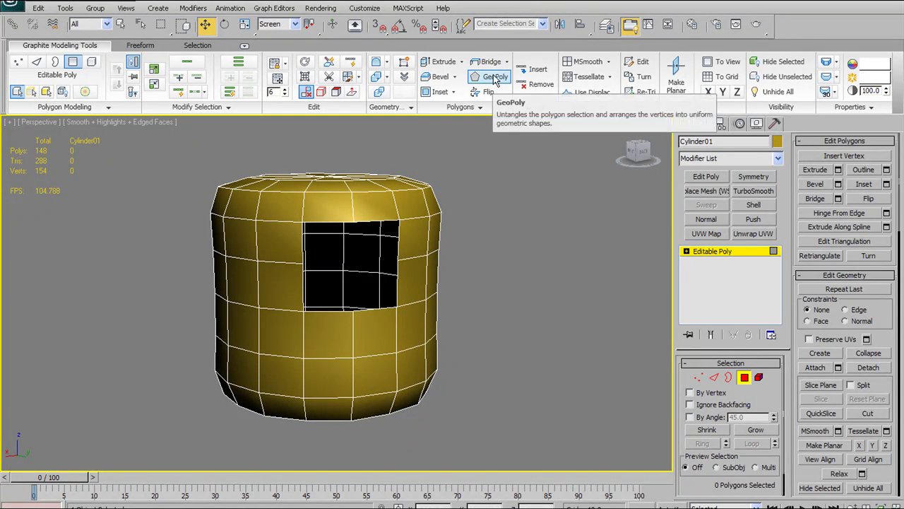
# - Try GeoPoly on the eight wedge polygons around the centre of the top cap, and undo it
pyautogui.keyDown('alt'); pyautogui.moveTo(474, 192); pyautogui.dragTo(337, 155, button='middle'); pyautogui.keyUp('alt')
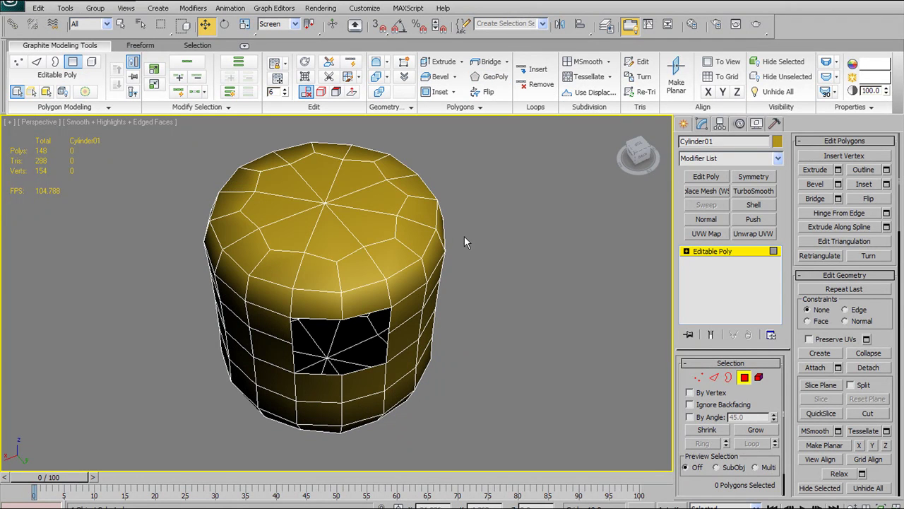
pyautogui.click(299, 210)
pyautogui.keyDown('ctrl'); pyautogui.click(303, 226); pyautogui.keyUp('ctrl')
pyautogui.keyDown('ctrl'); pyautogui.click(343, 235); pyautogui.keyUp('ctrl')
pyautogui.keyDown('ctrl'); pyautogui.click(369, 231); pyautogui.keyUp('ctrl')
pyautogui.keyDown('ctrl'); pyautogui.click(368, 205); pyautogui.keyUp('ctrl')
pyautogui.keyDown('ctrl'); pyautogui.click(350, 191); pyautogui.keyUp('ctrl')
pyautogui.keyDown('ctrl'); pyautogui.click(322, 180); pyautogui.keyUp('ctrl')
pyautogui.keyDown('ctrl'); pyautogui.click(304, 184); pyautogui.keyUp('ctrl')
pyautogui.click(476, 83)
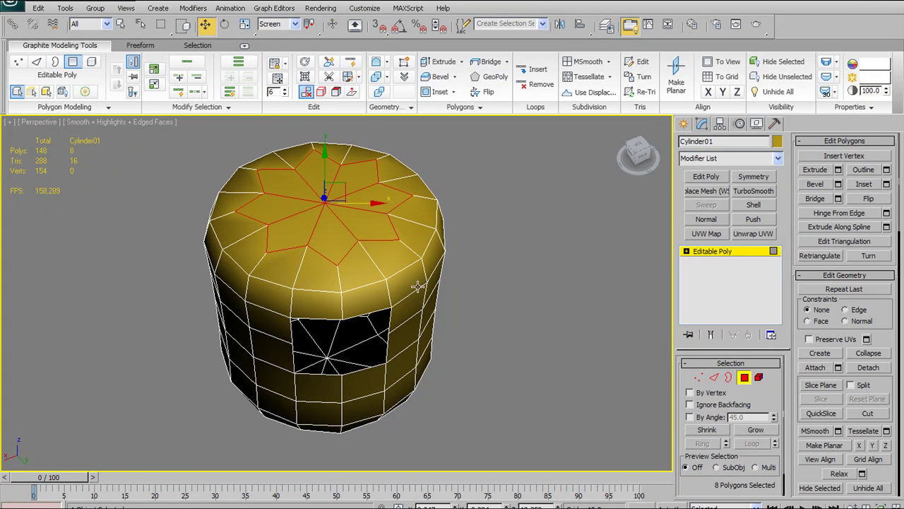
pyautogui.keyDown('alt'); pyautogui.moveTo(417, 291); pyautogui.dragTo(407, 185, button='middle'); pyautogui.keyUp('alt')
pyautogui.hotkey('ctrl', 'z')
pyautogui.click(369, 260)
pyautogui.keyDown('ctrl'); pyautogui.click(374, 298); pyautogui.keyUp('ctrl')
pyautogui.keyDown('ctrl'); pyautogui.click(402, 293); pyautogui.keyUp('ctrl')
pyautogui.keyDown('ctrl'); pyautogui.click(414, 248); pyautogui.keyUp('ctrl')
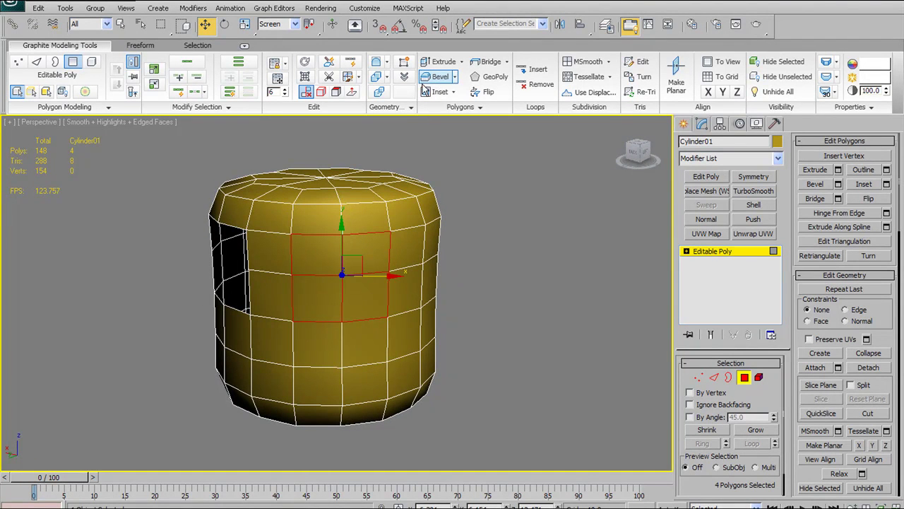
pyautogui.keyDown('alt'); pyautogui.moveTo(448, 146); pyautogui.dragTo(337, 280, button='middle'); pyautogui.keyUp('alt')
# - Distort a side polygon by moving its upper corner vertex up and the diagonally opposite vertex down and outward
pyautogui.click(337, 280)
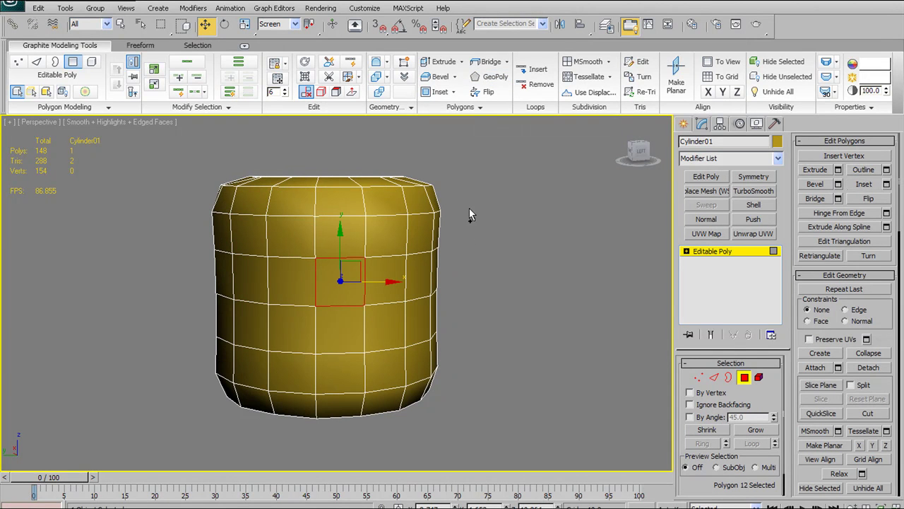
pyautogui.click(698, 378)
pyautogui.click(367, 254)
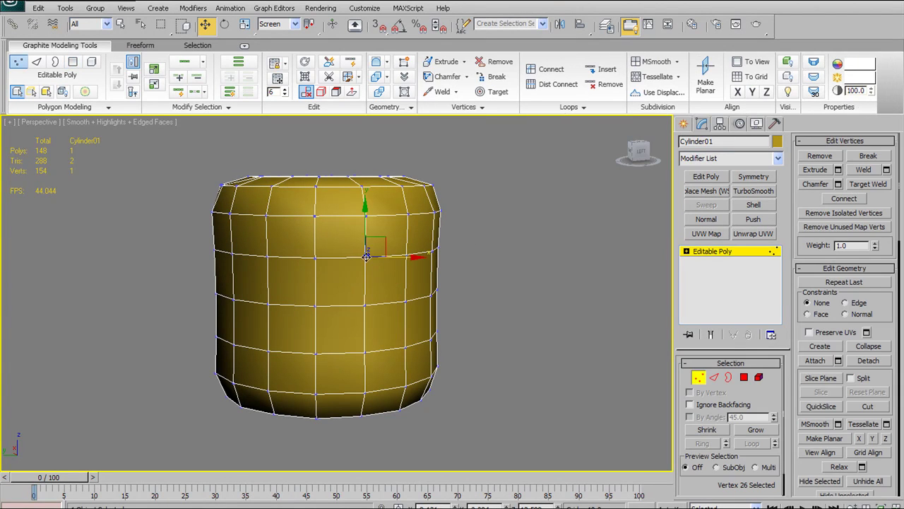
pyautogui.moveTo(366, 219); pyautogui.dragTo(366, 203)
pyautogui.click(315, 305)
pyautogui.moveTo(314, 267); pyautogui.dragTo(315, 287)
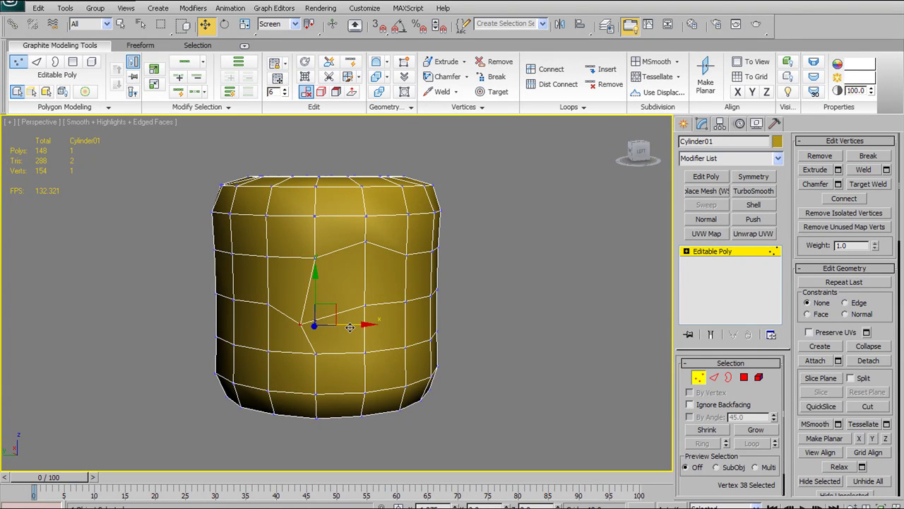
# - Apply GeoPoly to the distorted side polygon
pyautogui.click(745, 378)
pyautogui.click(327, 291)
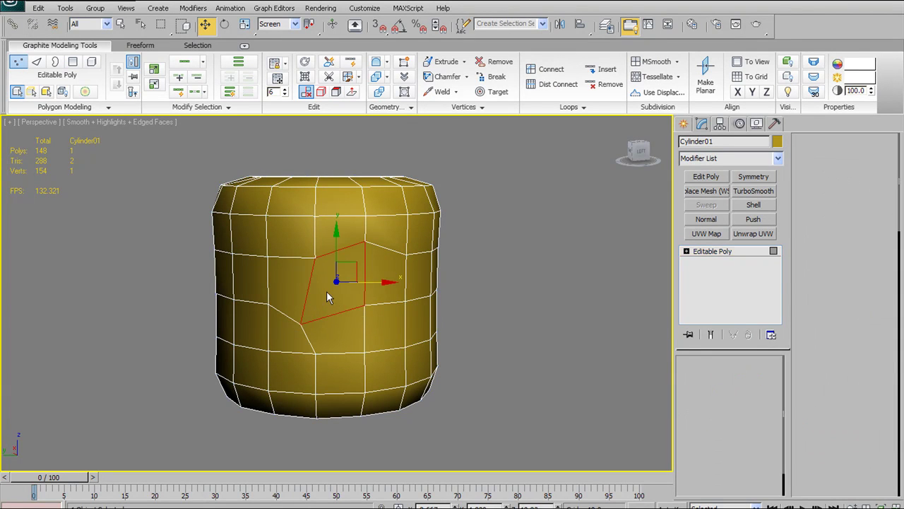
pyautogui.click(494, 77)
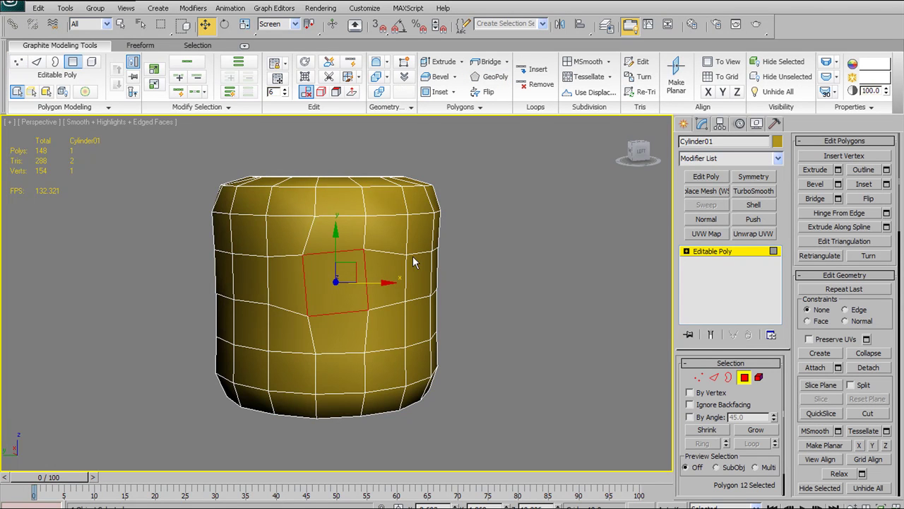
# - Apply GeoPoly one by one to several side polygons around the regularized one
pyautogui.keyDown('alt'); pyautogui.moveTo(354, 317); pyautogui.dragTo(327, 327, button='middle'); pyautogui.keyUp('alt')
pyautogui.click(323, 329)
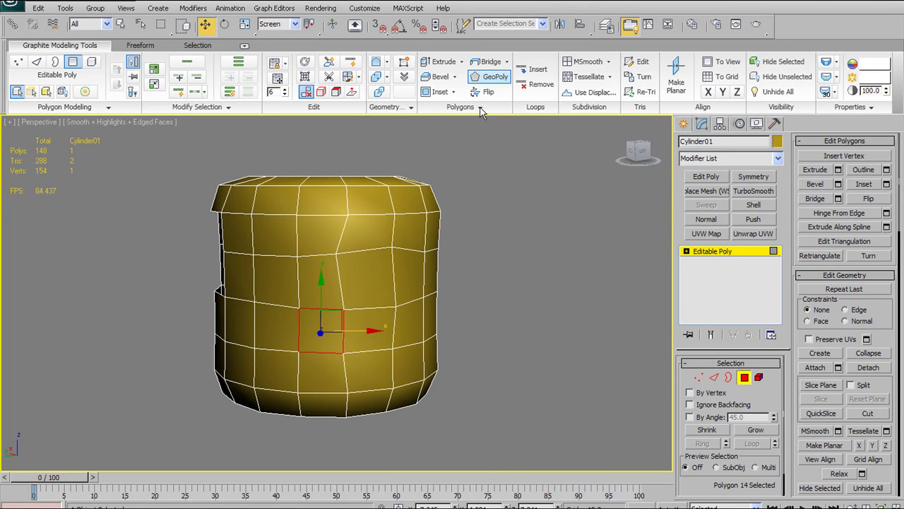
pyautogui.click(332, 234)
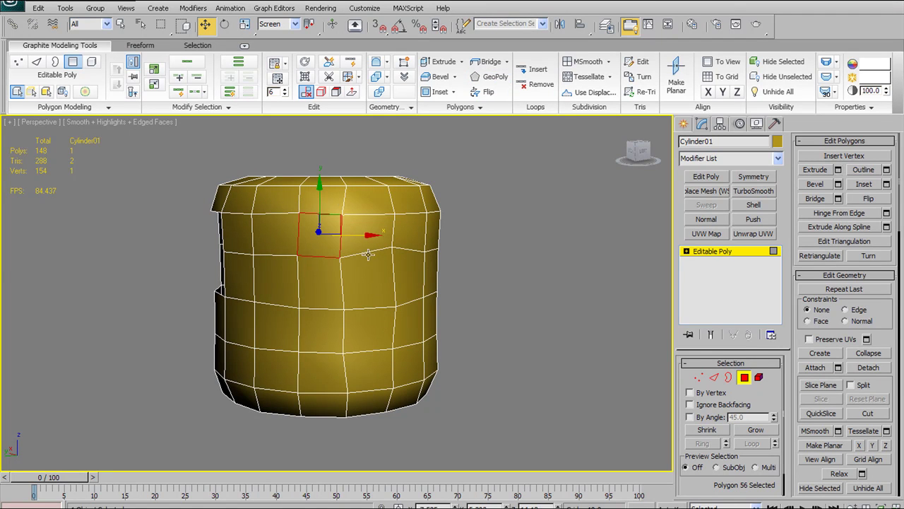
pyautogui.click(413, 236)
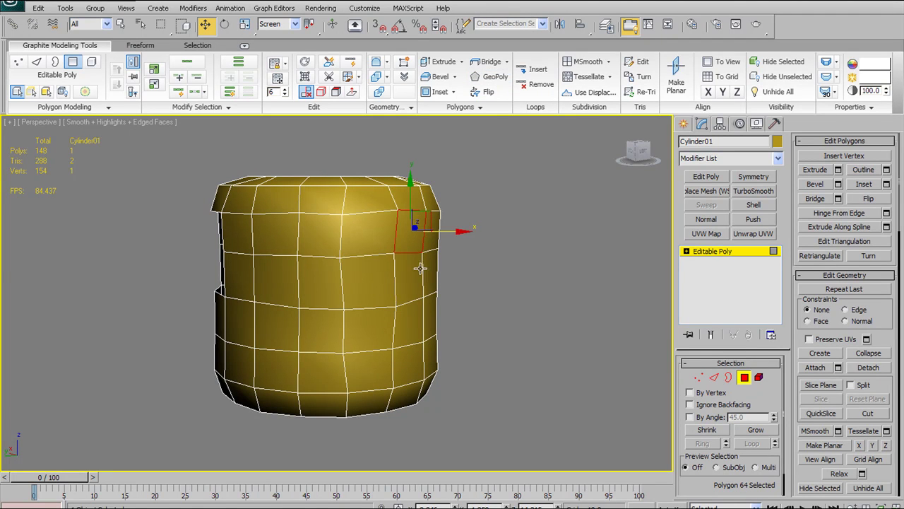
pyautogui.click(415, 314)
# - Try Flip twice on a block of six side polygons, two wide and three high
pyautogui.keyDown('alt'); pyautogui.moveTo(487, 248); pyautogui.dragTo(449, 202, button='middle'); pyautogui.keyUp('alt')
pyautogui.keyDown('alt'); pyautogui.moveTo(406, 257); pyautogui.dragTo(416, 291, button='middle'); pyautogui.keyUp('alt')
pyautogui.click(355, 296)
pyautogui.keyDown('ctrl'); pyautogui.click(400, 336); pyautogui.keyUp('ctrl')
pyautogui.keyDown('ctrl'); pyautogui.click(353, 347); pyautogui.keyUp('ctrl')
pyautogui.keyDown('ctrl'); pyautogui.click(392, 305); pyautogui.keyUp('ctrl')
pyautogui.keyDown('ctrl'); pyautogui.click(388, 267); pyautogui.keyUp('ctrl')
pyautogui.keyDown('ctrl'); pyautogui.click(357, 261); pyautogui.keyUp('ctrl')
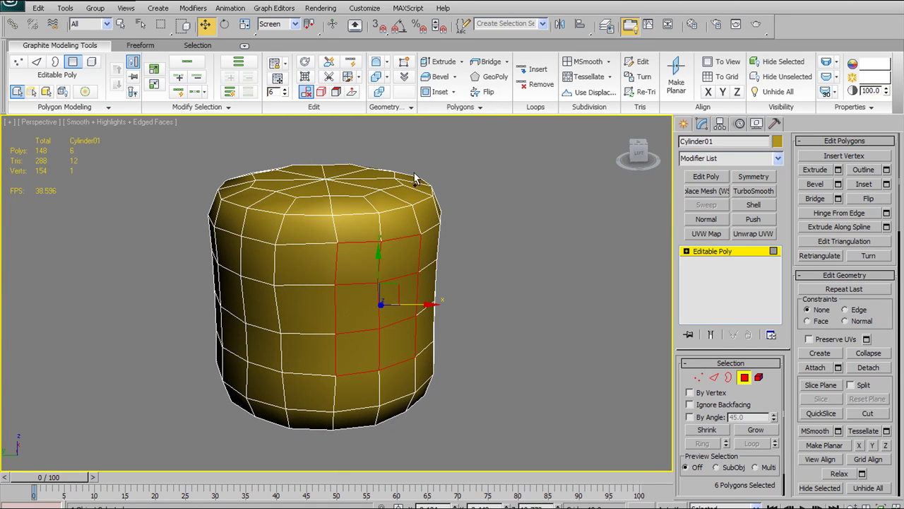
pyautogui.click(483, 95)
pyautogui.click(483, 95)
# - Select a single side polygon and undo the last operation
pyautogui.keyDown('alt'); pyautogui.moveTo(384, 303); pyautogui.dragTo(404, 384, button='middle'); pyautogui.keyUp('alt')
pyautogui.click(393, 313)
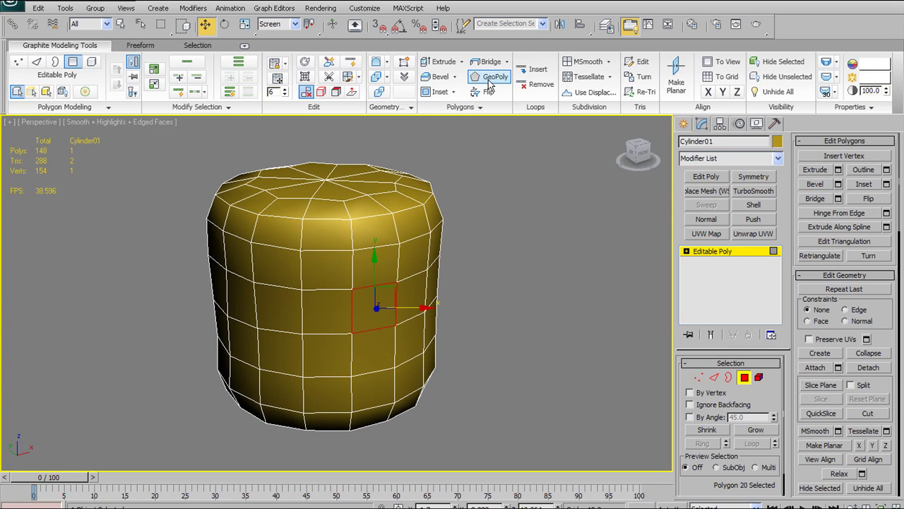
pyautogui.keyDown('alt'); pyautogui.moveTo(412, 294); pyautogui.dragTo(479, 274, button='middle'); pyautogui.keyUp('alt')
pyautogui.hotkey('ctrl', 'z')
# - Try Flip on another block of six adjacent side polygons and inspect the cylinder from several sides
pyautogui.click(427, 265)
pyautogui.keyDown('ctrl'); pyautogui.click(416, 299); pyautogui.keyUp('ctrl')
pyautogui.keyDown('ctrl'); pyautogui.click(419, 350); pyautogui.keyUp('ctrl')
pyautogui.keyDown('ctrl'); pyautogui.click(438, 338); pyautogui.keyUp('ctrl')
pyautogui.keyDown('ctrl'); pyautogui.click(445, 291); pyautogui.keyUp('ctrl')
pyautogui.keyDown('ctrl'); pyautogui.click(448, 250); pyautogui.keyUp('ctrl')
pyautogui.keyDown('alt'); pyautogui.moveTo(487, 294); pyautogui.dragTo(436, 269, button='middle'); pyautogui.keyUp('alt')
pyautogui.click(488, 94)
pyautogui.keyDown('alt'); pyautogui.moveTo(360, 376); pyautogui.dragTo(533, 318, button='middle'); pyautogui.keyUp('alt')
pyautogui.keyDown('alt'); pyautogui.moveTo(495, 198); pyautogui.dragTo(403, 216, button='middle'); pyautogui.keyUp('alt')
# - Flip a single side polygon's normal and flip it back
pyautogui.click(360, 311)
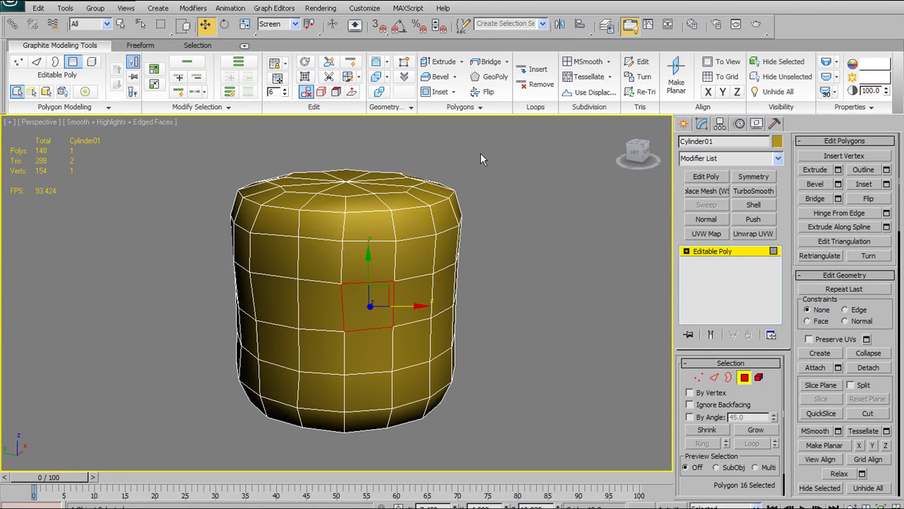
pyautogui.click(490, 91)
pyautogui.click(490, 90)
pyautogui.keyDown('alt'); pyautogui.moveTo(480, 168); pyautogui.dragTo(488, 115, button='middle'); pyautogui.keyUp('alt')
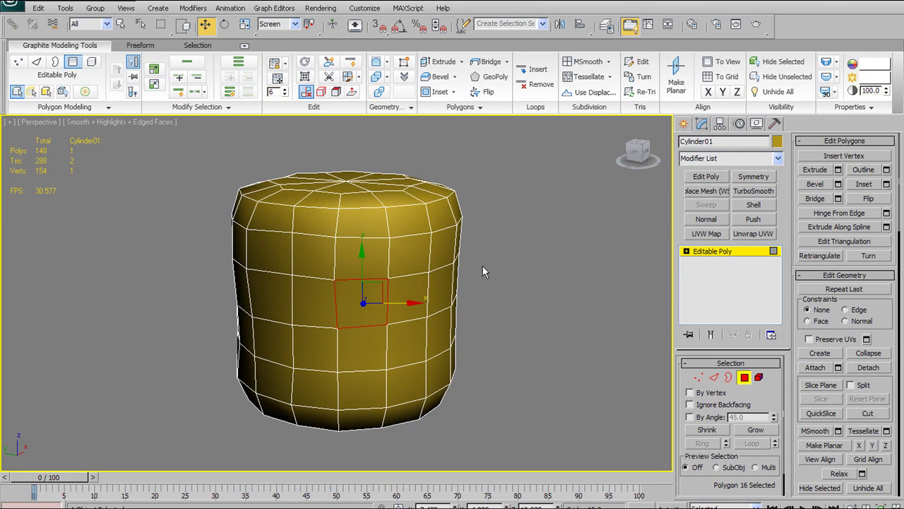
pyautogui.keyDown('alt'); pyautogui.moveTo(482, 266); pyautogui.dragTo(448, 274, button='middle'); pyautogui.keyUp('alt')
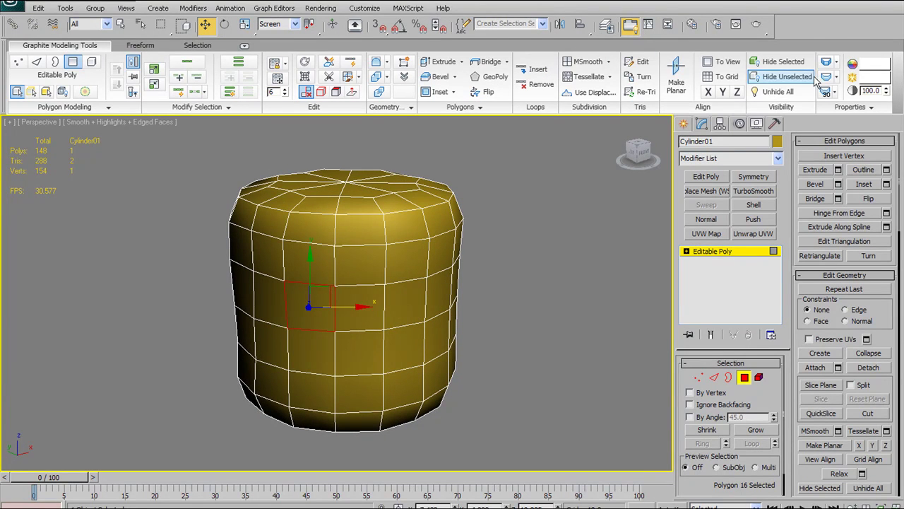
pyautogui.click(472, 107)
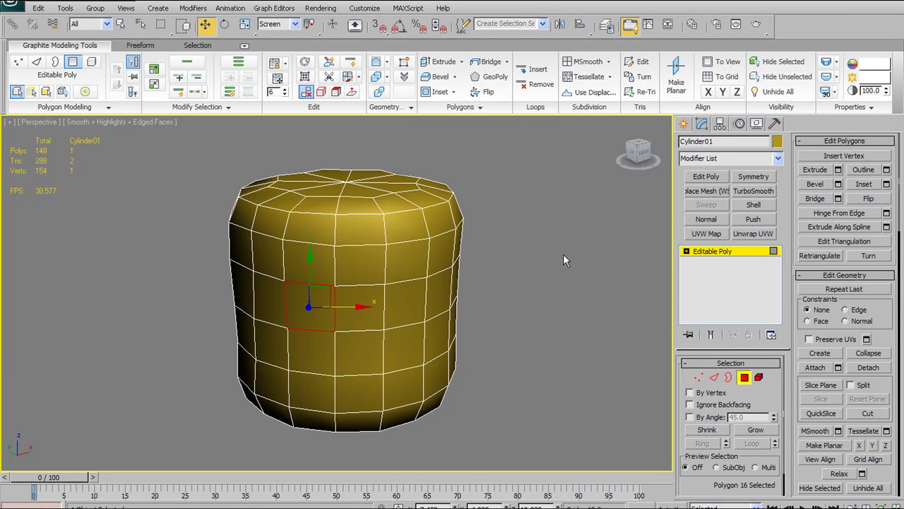
# - Apply a TurboSmooth modifier to the whole cylinder and collapse the stack to it
pyautogui.moveTo(432, 231); pyautogui.dragTo(385, 225, button='middle')
pyautogui.click(721, 252)
pyautogui.keyDown('alt'); pyautogui.moveTo(318, 290); pyautogui.dragTo(336, 297, button='middle'); pyautogui.keyUp('alt')
pyautogui.click(753, 191)
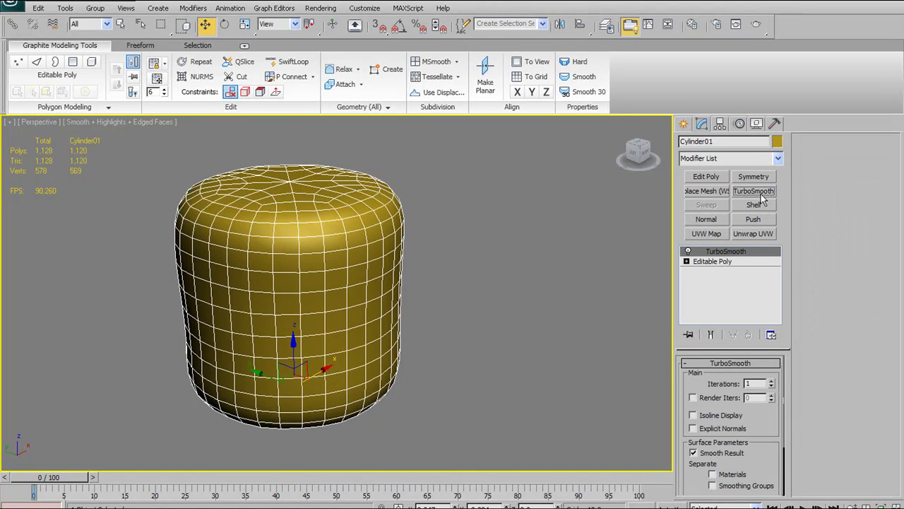
pyautogui.rightClick(748, 256)
pyautogui.click(774, 344)
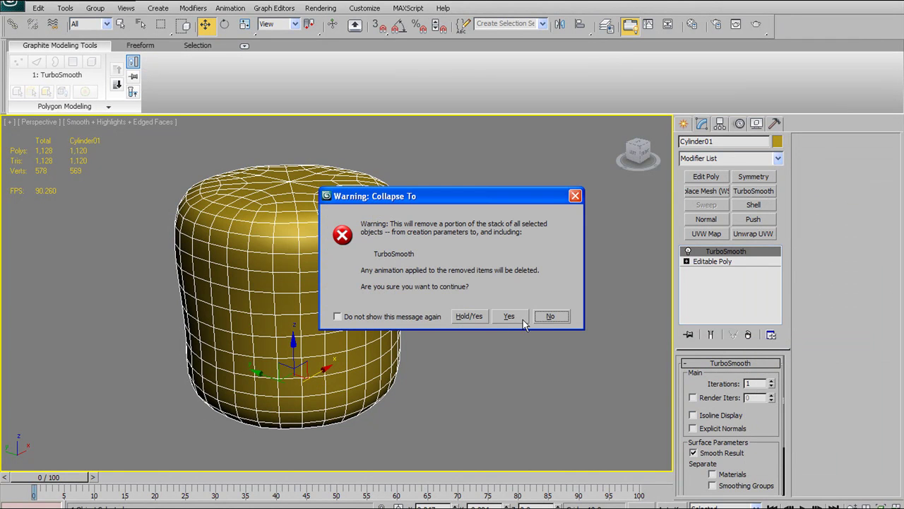
pyautogui.click(522, 318)
# - Convert the collapsed cylinder mesh to an Editable Poly for use with the Freeform tools
pyautogui.keyDown('alt'); pyautogui.moveTo(319, 124); pyautogui.dragTo(364, 166, button='middle'); pyautogui.keyUp('alt')
pyautogui.click(145, 47)
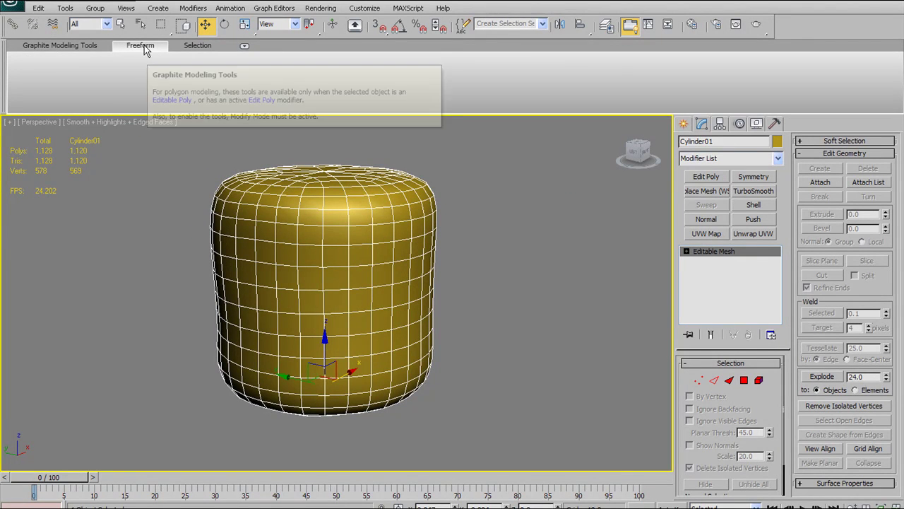
pyautogui.rightClick(369, 263)
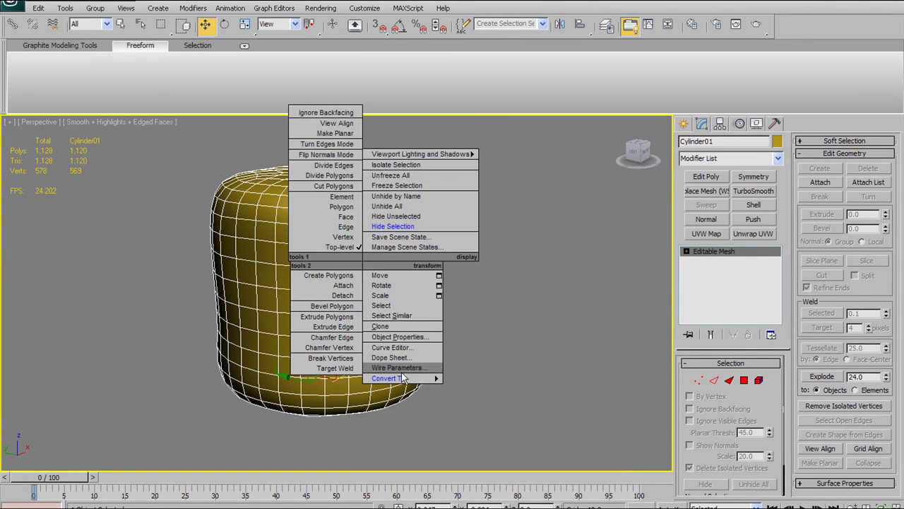
pyautogui.moveTo(406, 380)
pyautogui.click(482, 385)
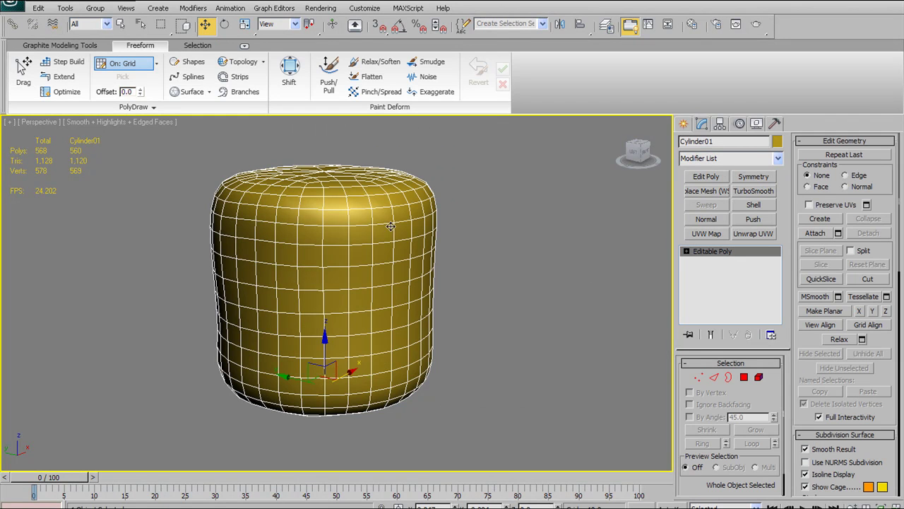
# - Switch to the Front view and frame the smoothed cylinder larger in it
pyautogui.keyDown('alt'); pyautogui.moveTo(370, 234); pyautogui.dragTo(242, 219, button='middle'); pyautogui.keyUp('alt')
pyautogui.moveTo(400, 229)
pyautogui.keyDown('alt'); pyautogui.mouseDown(button='middle')
pyautogui.moveTo(417, 236)
pyautogui.moveTo(386, 241)
pyautogui.mouseUp(button='middle'); pyautogui.keyUp('alt')
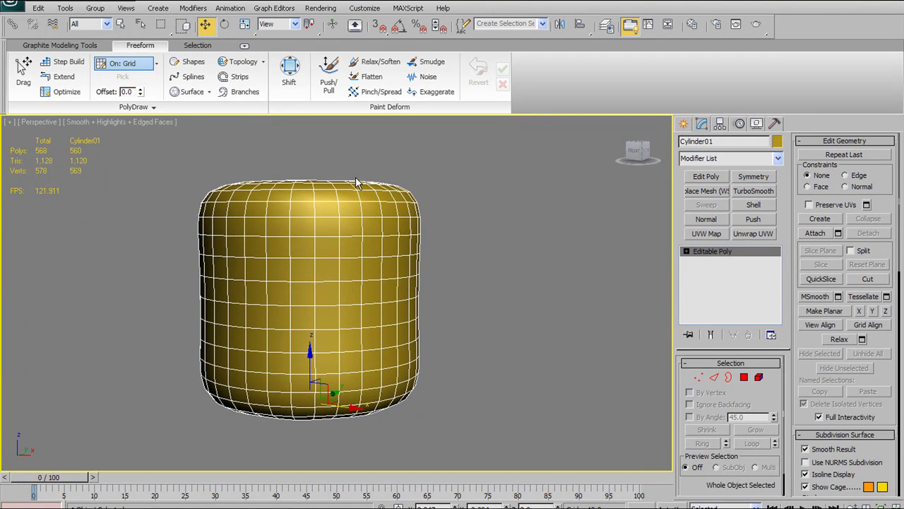
pyautogui.press('f')
pyautogui.scroll(5, 367, 269)
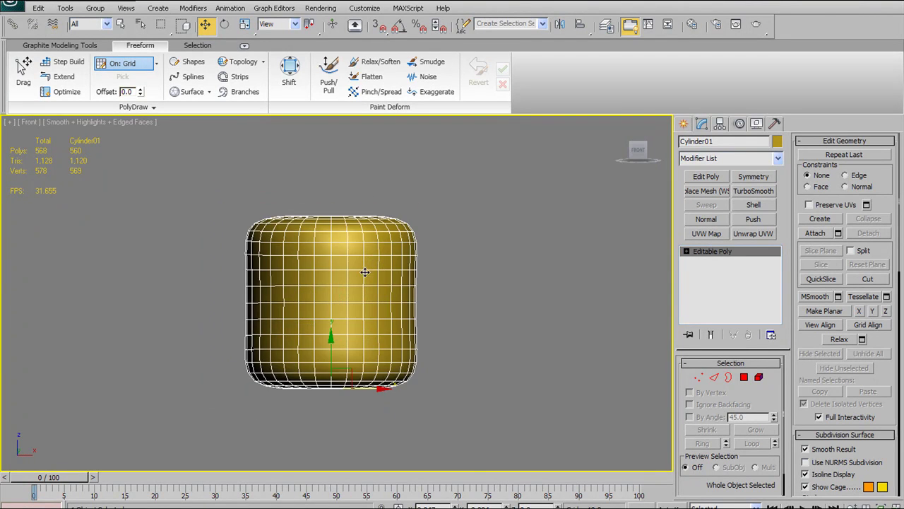
pyautogui.scroll(2, 313, 186)
pyautogui.scroll(-1, 320, 186)
pyautogui.moveTo(353, 194); pyautogui.dragTo(359, 222, button='middle')
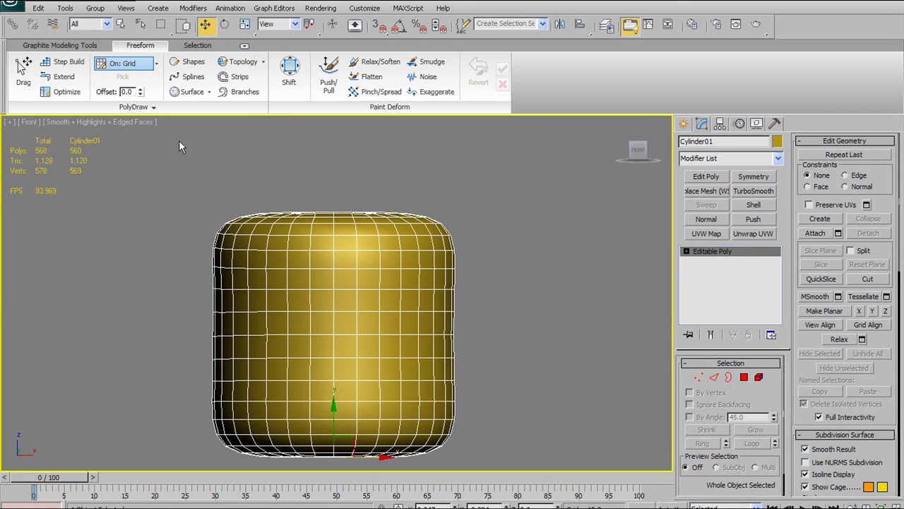
# - Draw a freehand spline on the grid with the Freeform Splines tool, rising from the cylinder's top and ending in a curl
pyautogui.click(188, 77)
pyautogui.scroll(-3, 319, 176)
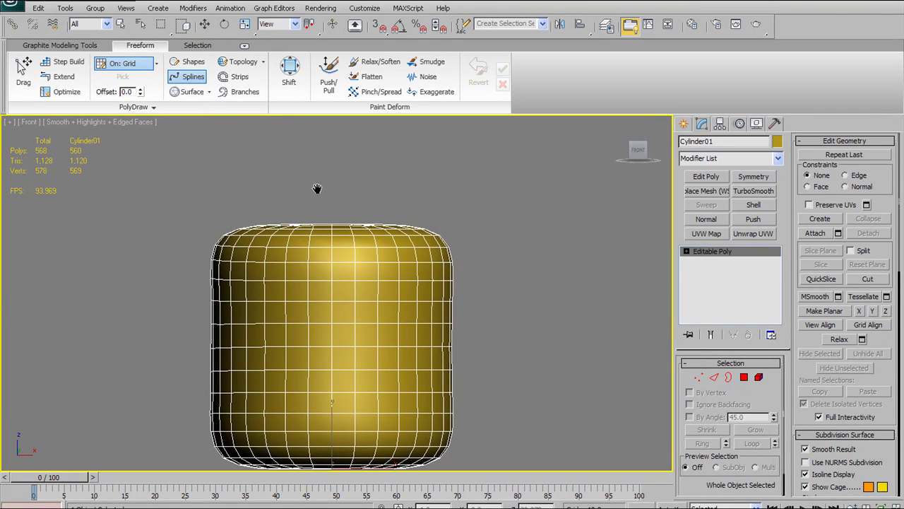
pyautogui.moveTo(319, 176); pyautogui.dragTo(310, 190, button='middle')
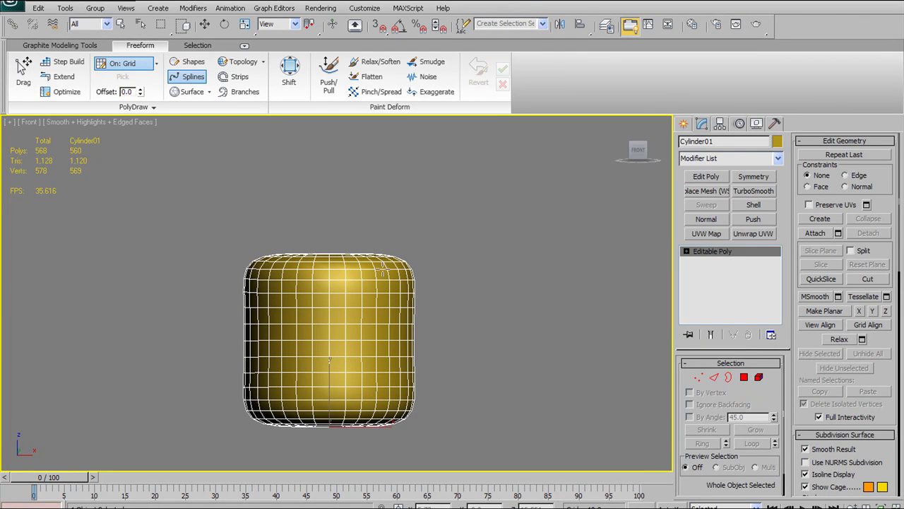
pyautogui.moveTo(382, 269); pyautogui.dragTo(360, 291)
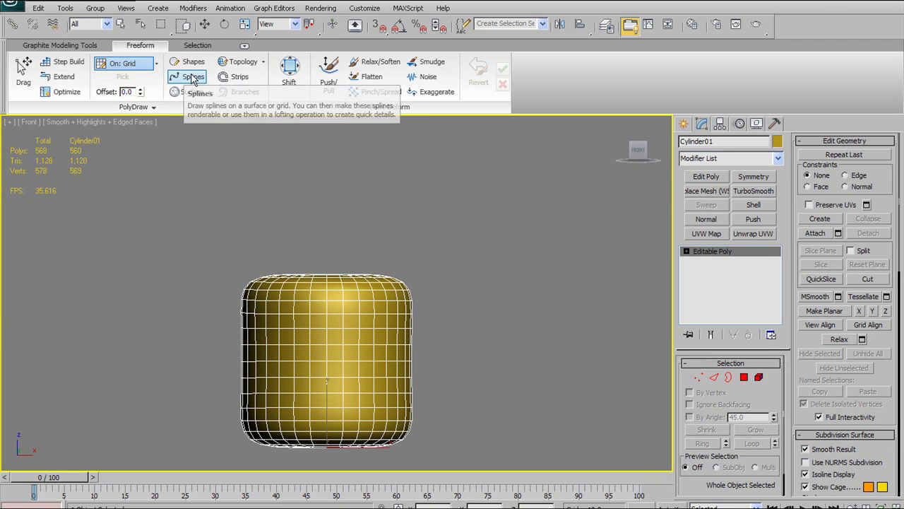
pyautogui.click(192, 80)
pyautogui.click(245, 91)
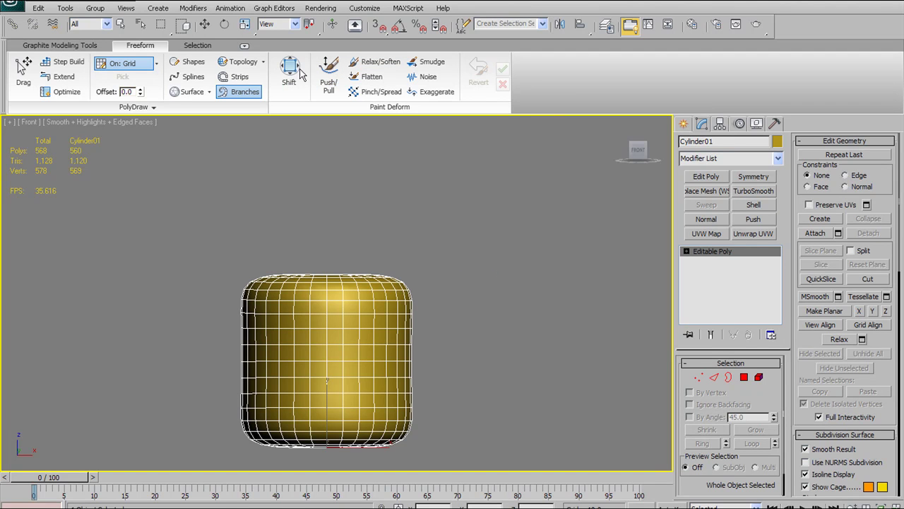
pyautogui.click(194, 79)
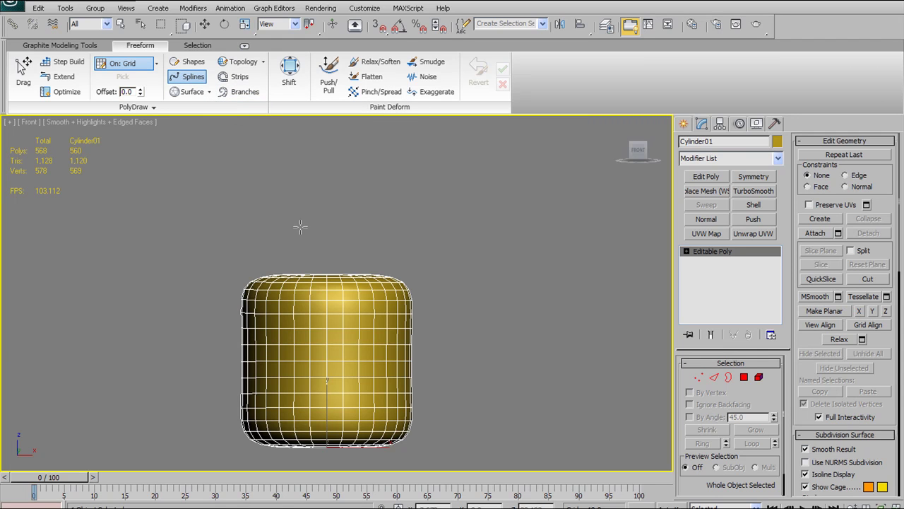
pyautogui.moveTo(300, 228); pyautogui.dragTo(304, 241, button='middle')
pyautogui.scroll(-2, 340, 257)
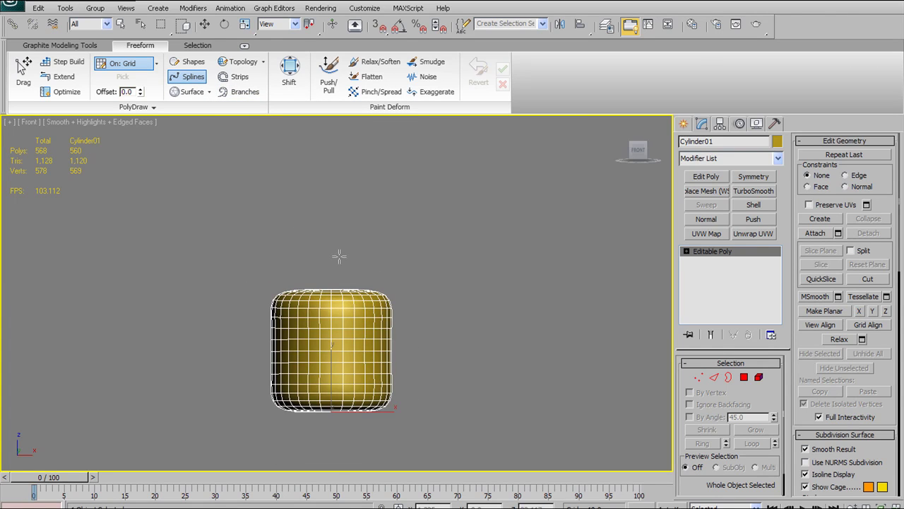
pyautogui.moveTo(331, 284)
pyautogui.mouseDown()
pyautogui.moveTo(334, 233)
pyautogui.moveTo(383, 245)
pyautogui.mouseUp()
pyautogui.moveTo(398, 196); pyautogui.dragTo(419, 192)
pyautogui.moveTo(524, 269); pyautogui.dragTo(520, 292, button='middle')
pyautogui.scroll(2, 520, 292)
# - Undo the last operation, then select and delete the curled spline above the cylinder
pyautogui.hotkey('ctrl', 'z')
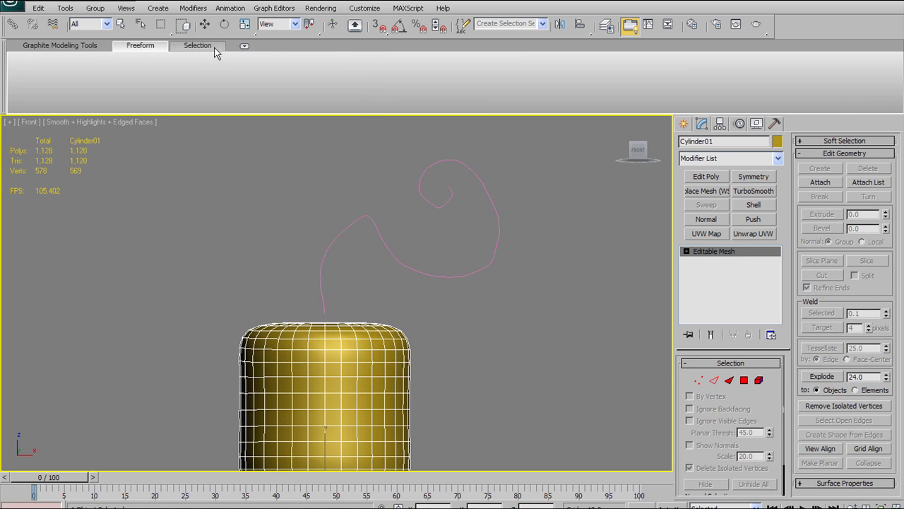
pyautogui.moveTo(416, 178); pyautogui.dragTo(441, 203)
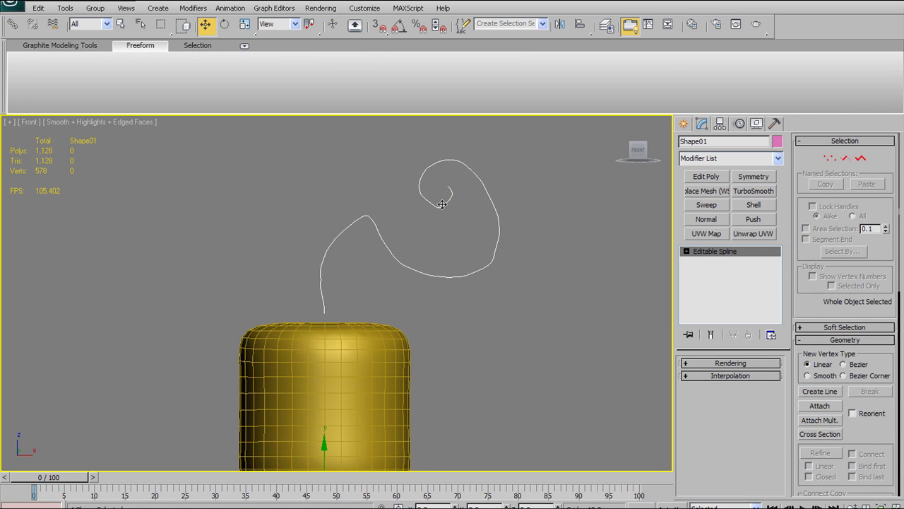
pyautogui.press('Delete')
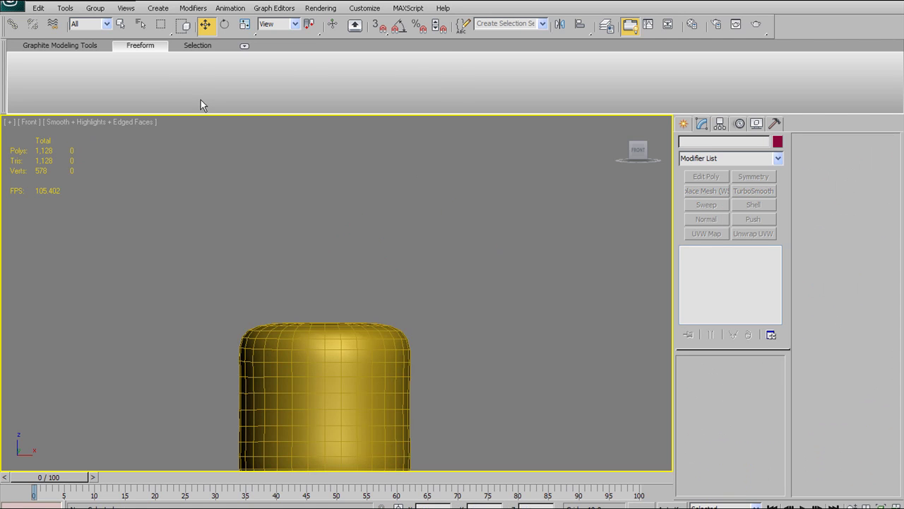
# - Select the cylinder mesh and convert it back to an Editable Poly
pyautogui.click(375, 396)
pyautogui.moveTo(375, 396); pyautogui.dragTo(384, 339, button='middle')
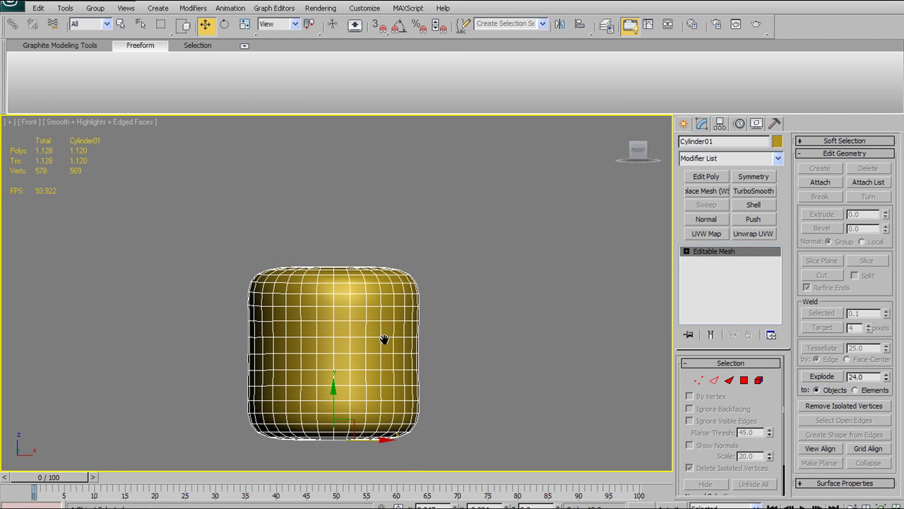
pyautogui.rightClick(408, 317)
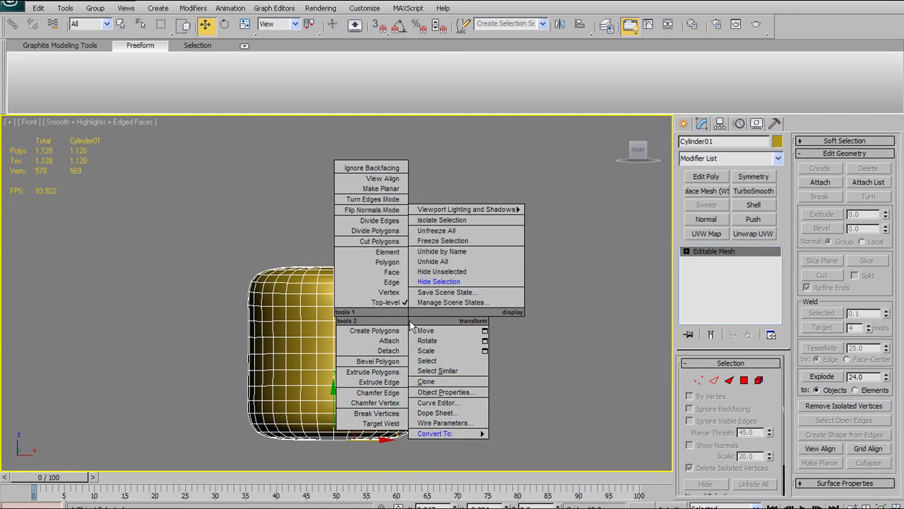
pyautogui.moveTo(438, 433)
pyautogui.click(530, 434)
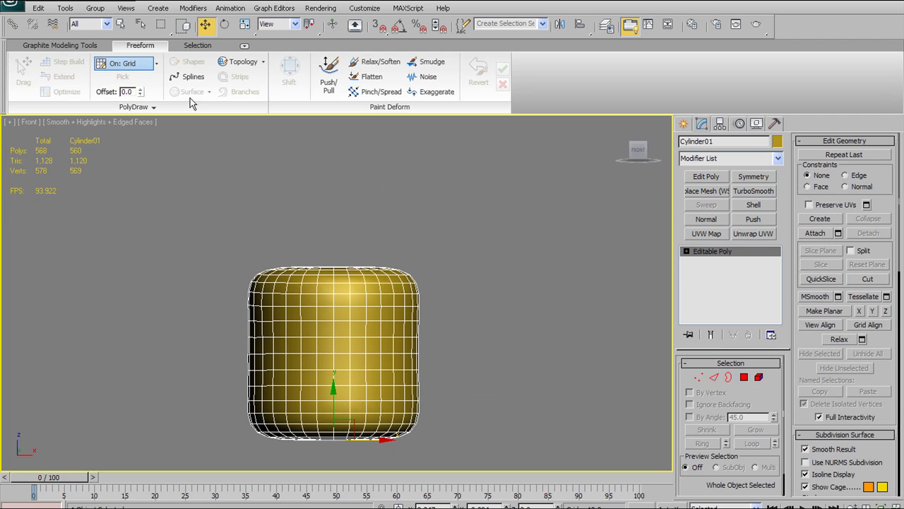
# - Draw a smaller freehand curl on the grid just above the cylinder with the Freeform Splines tool
pyautogui.click(188, 76)
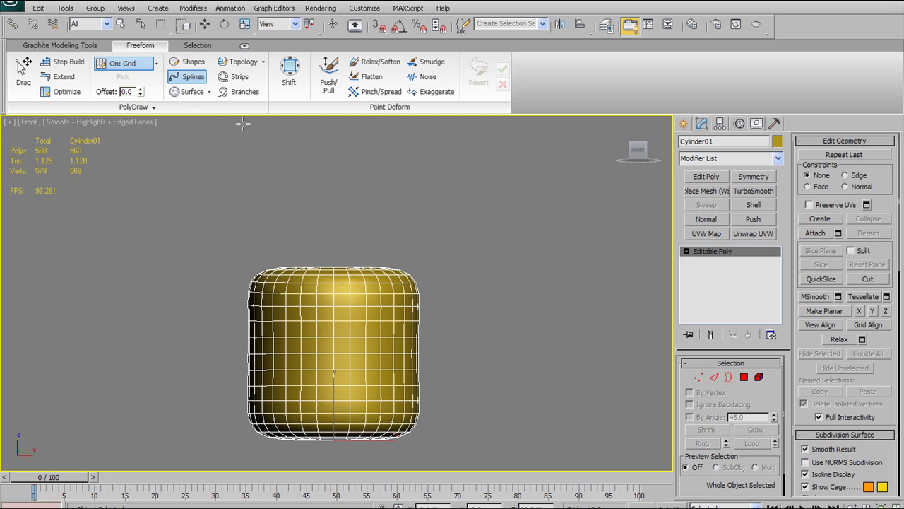
pyautogui.moveTo(389, 227); pyautogui.dragTo(402, 240, button='middle')
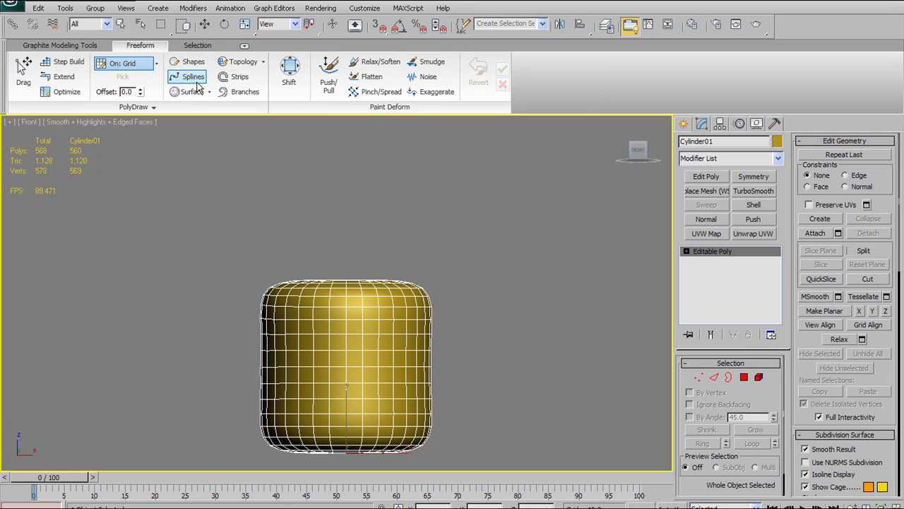
pyautogui.click(188, 92)
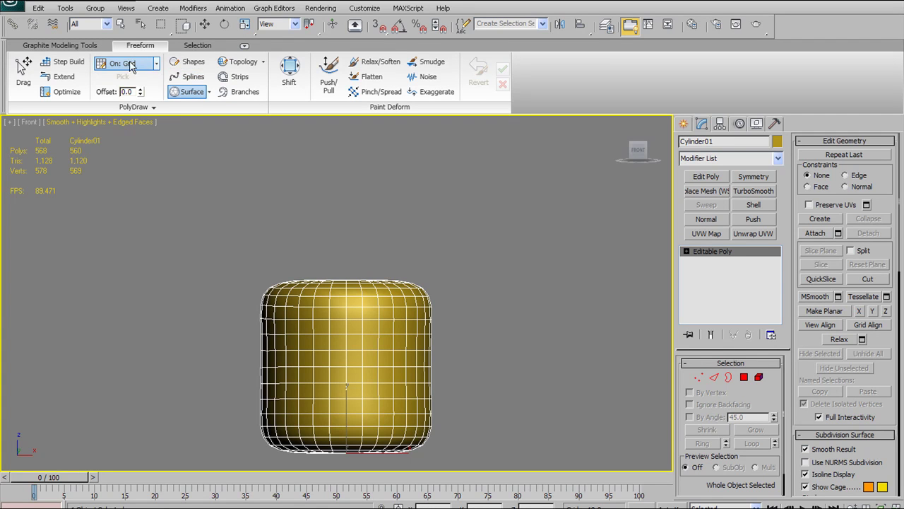
pyautogui.click(188, 77)
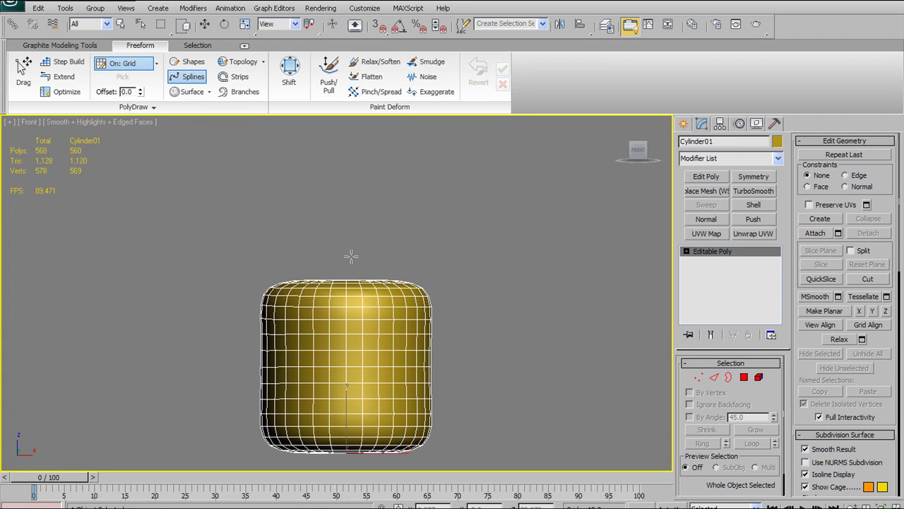
pyautogui.moveTo(337, 256); pyautogui.dragTo(425, 231)
# - Undo the last operation and delete the small hook-shaped spline
pyautogui.hotkey('ctrl', 'z')
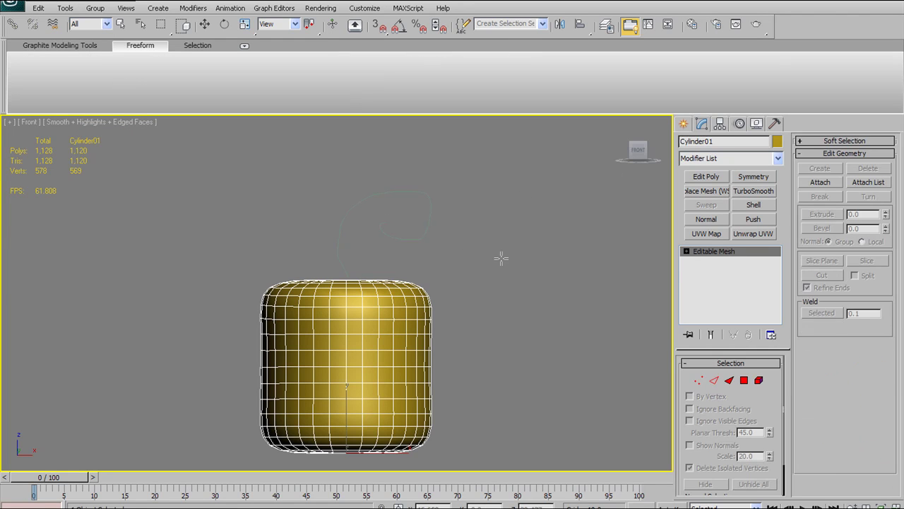
pyautogui.click(209, 26)
pyautogui.click(404, 191)
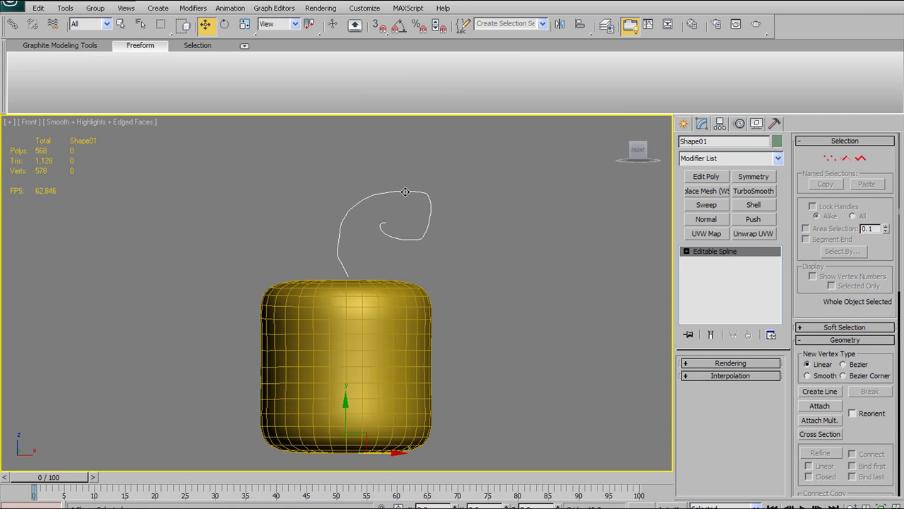
pyautogui.press('Delete')
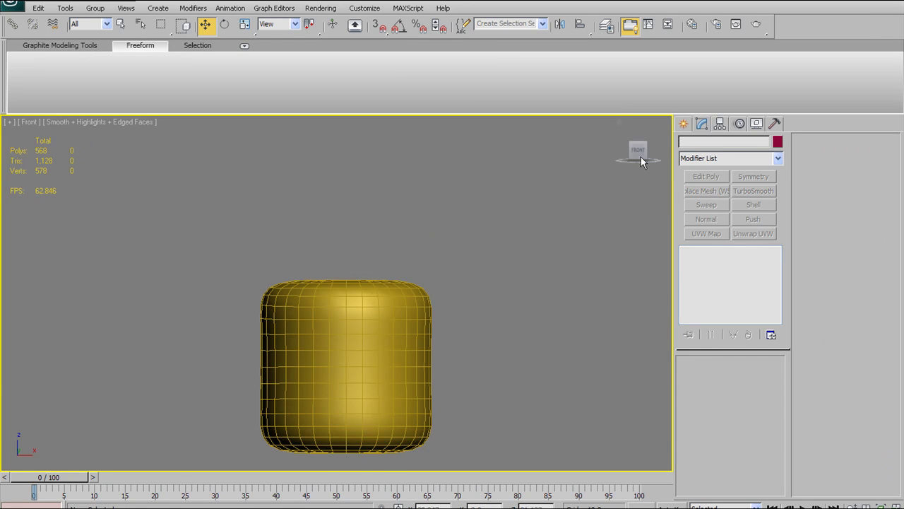
# - Draw a standard Line shape from the cylinder's top that curves over and spirals inward, using Corner initial type and Bezier drag type
pyautogui.click(685, 124)
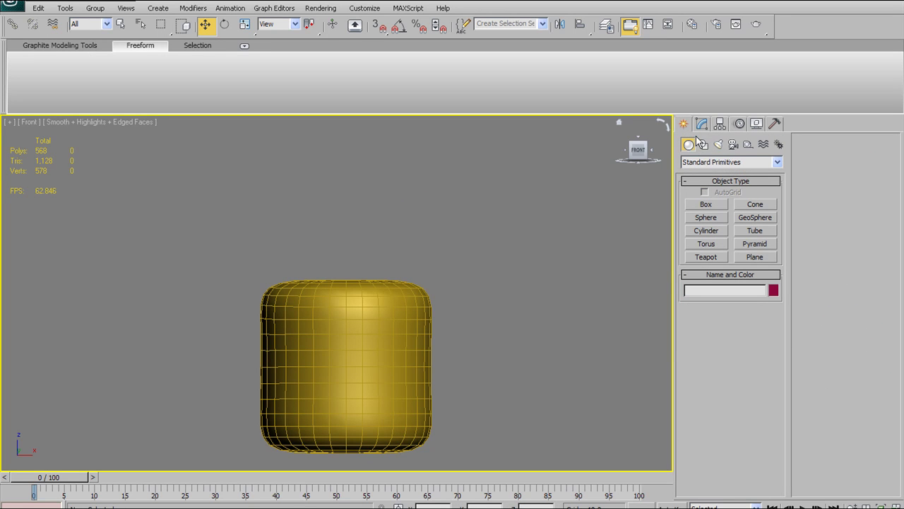
pyautogui.click(703, 145)
pyautogui.click(688, 144)
pyautogui.click(704, 145)
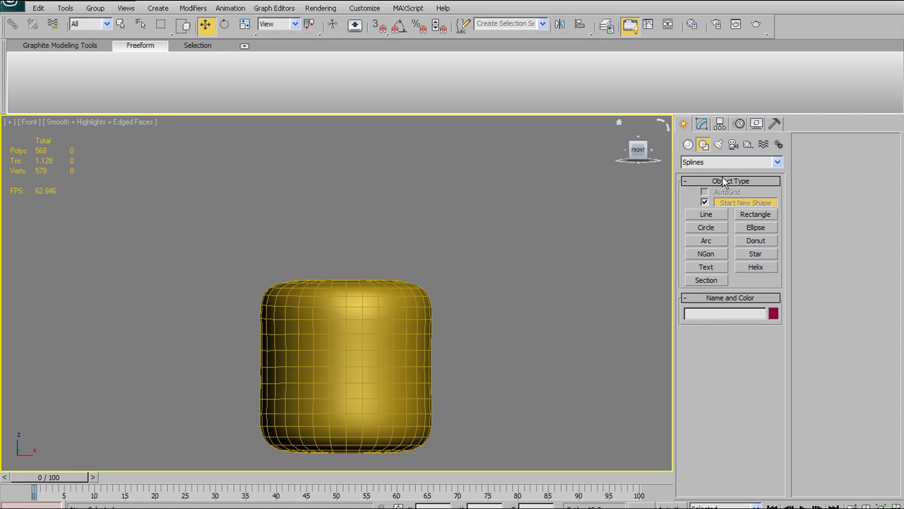
pyautogui.click(714, 215)
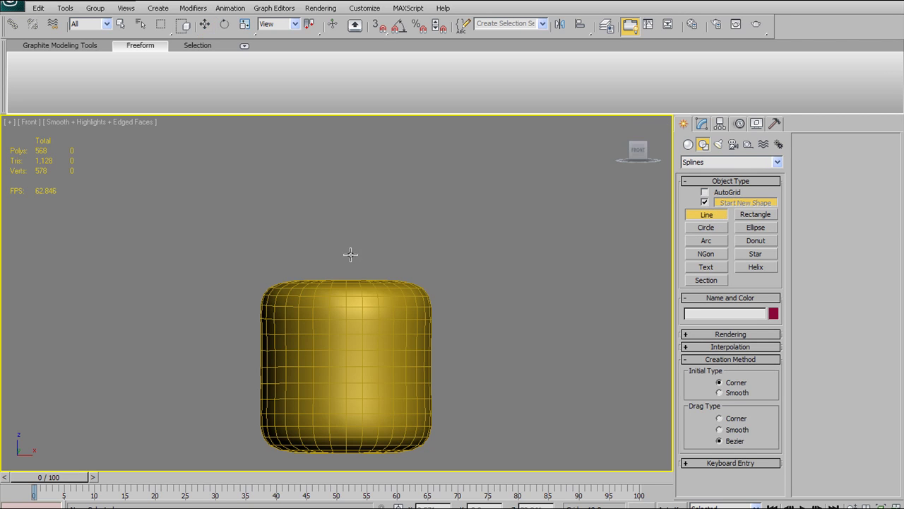
pyautogui.click(340, 275)
pyautogui.click(352, 193)
pyautogui.moveTo(492, 144); pyautogui.dragTo(511, 174)
pyautogui.click(563, 177)
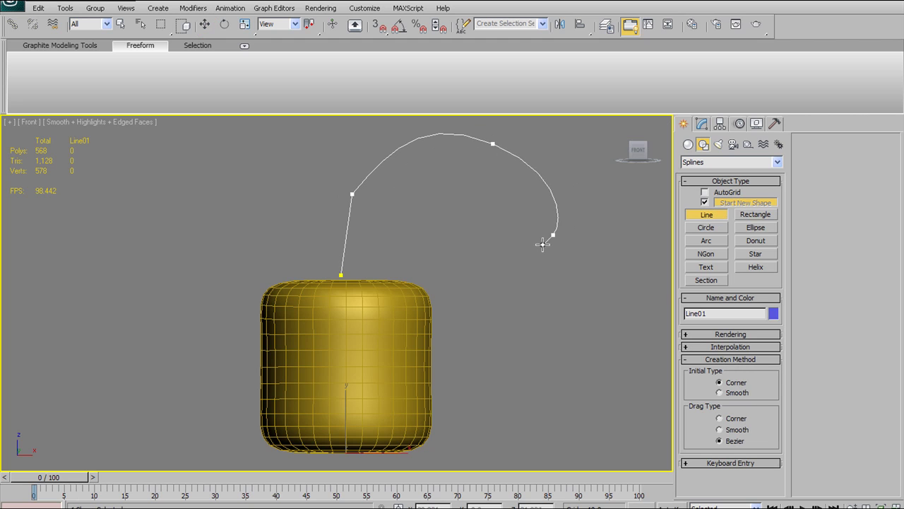
pyautogui.click(430, 266)
pyautogui.click(458, 167)
pyautogui.click(474, 235)
pyautogui.click(445, 201)
pyautogui.rightClick(457, 196)
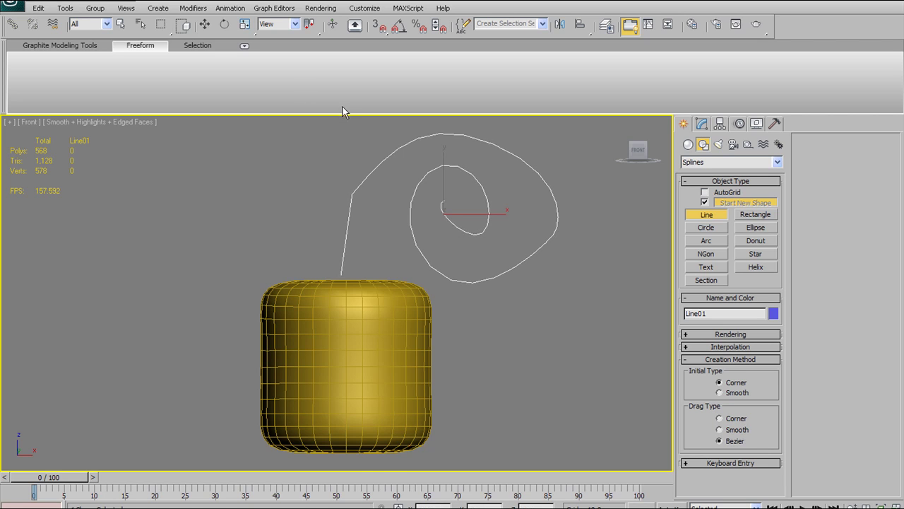
# - Delete the spiral line and reselect the cylinder for modifying
pyautogui.click(205, 24)
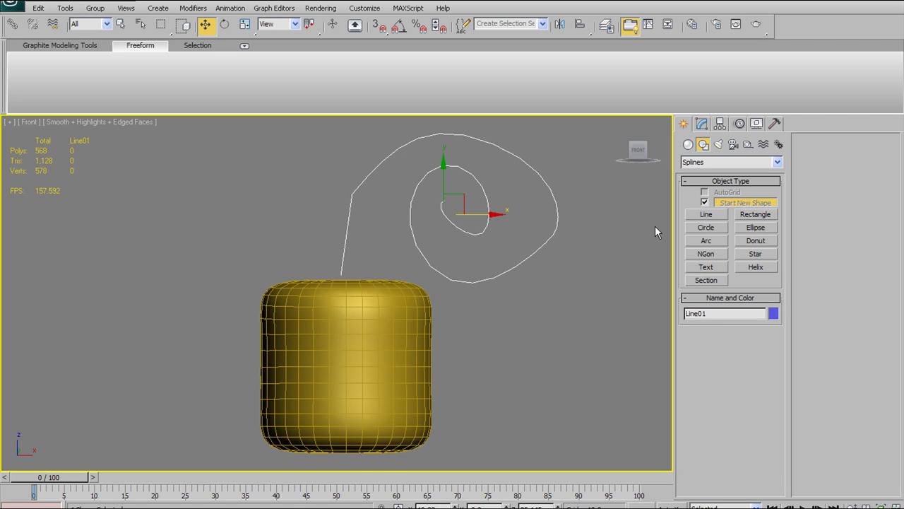
pyautogui.press('Delete')
pyautogui.click(340, 359)
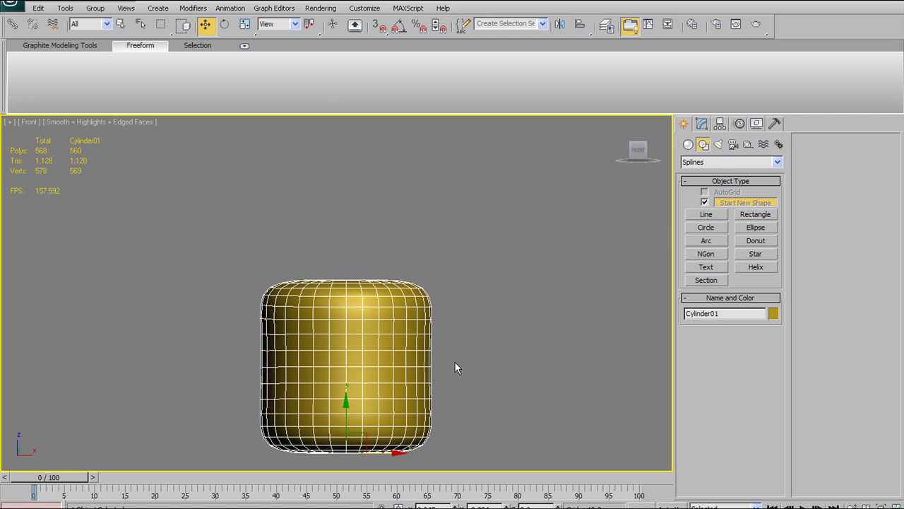
pyautogui.click(701, 124)
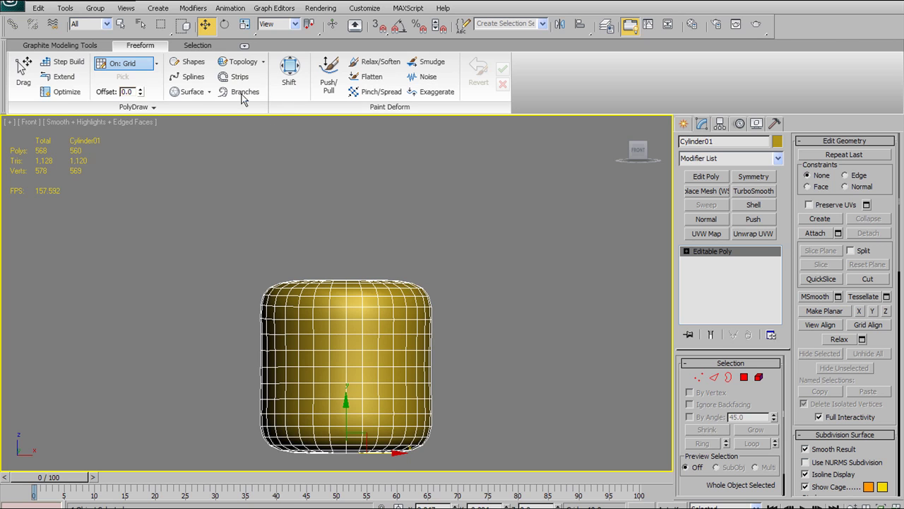
# - Enter the cylinder's Polygon level and draw a freehand S-shaped spline with a curled end above its top using the Freeform Splines tool
pyautogui.click(190, 79)
pyautogui.scroll(-2, 397, 256)
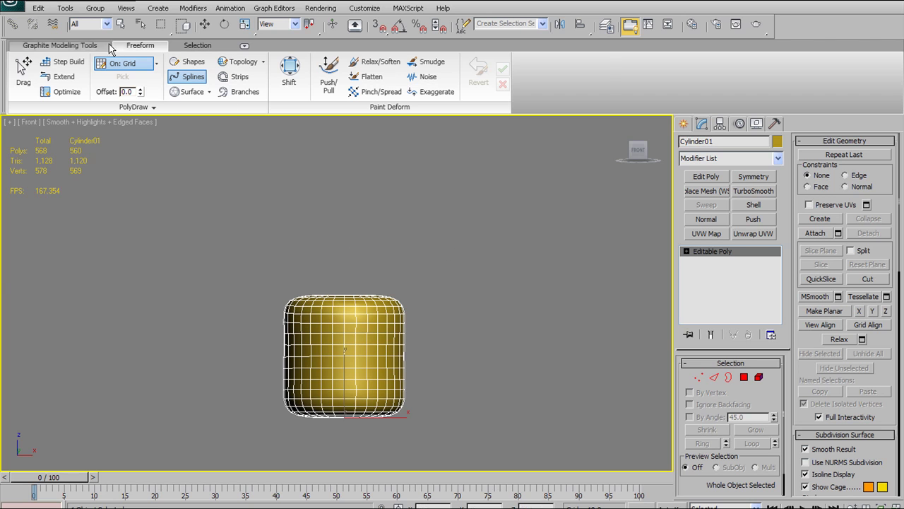
pyautogui.click(105, 46)
pyautogui.click(140, 45)
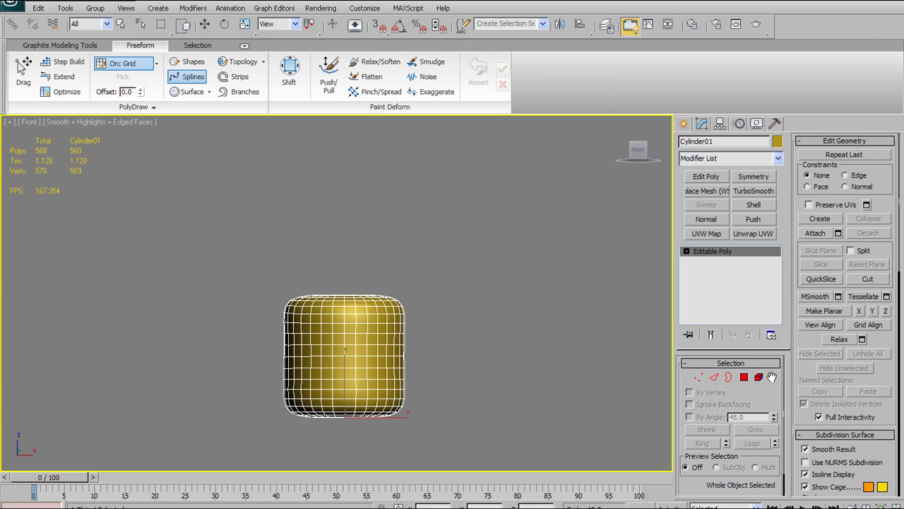
pyautogui.click(744, 378)
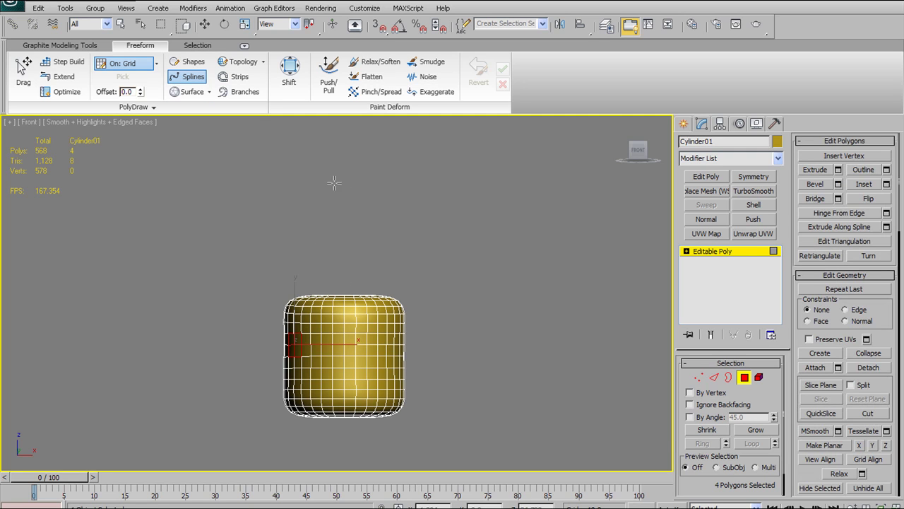
pyautogui.click(85, 47)
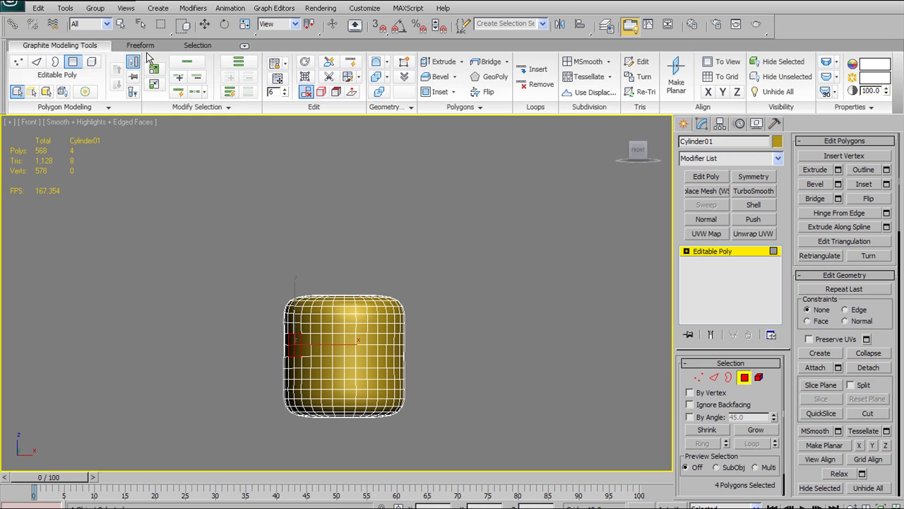
pyautogui.click(141, 46)
pyautogui.click(188, 63)
pyautogui.click(193, 79)
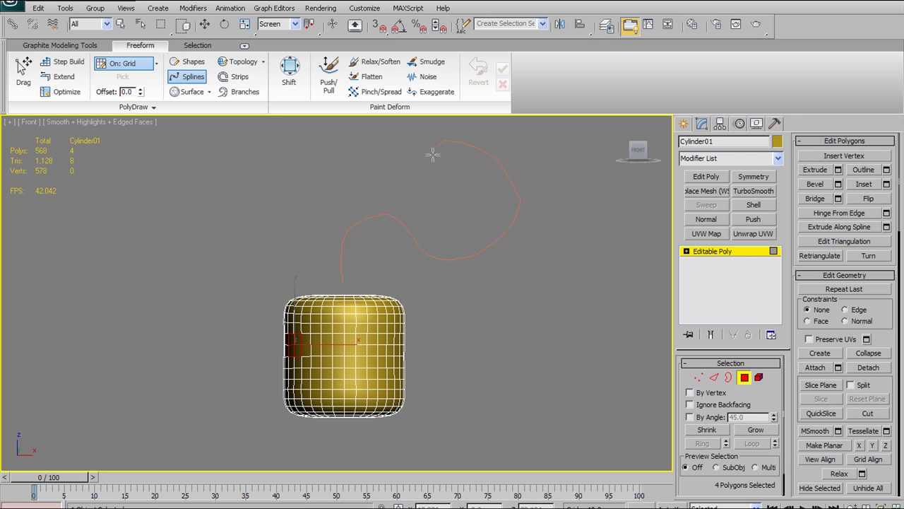
pyautogui.moveTo(432, 164); pyautogui.dragTo(454, 193)
pyautogui.moveTo(360, 282); pyautogui.dragTo(353, 296, button='middle')
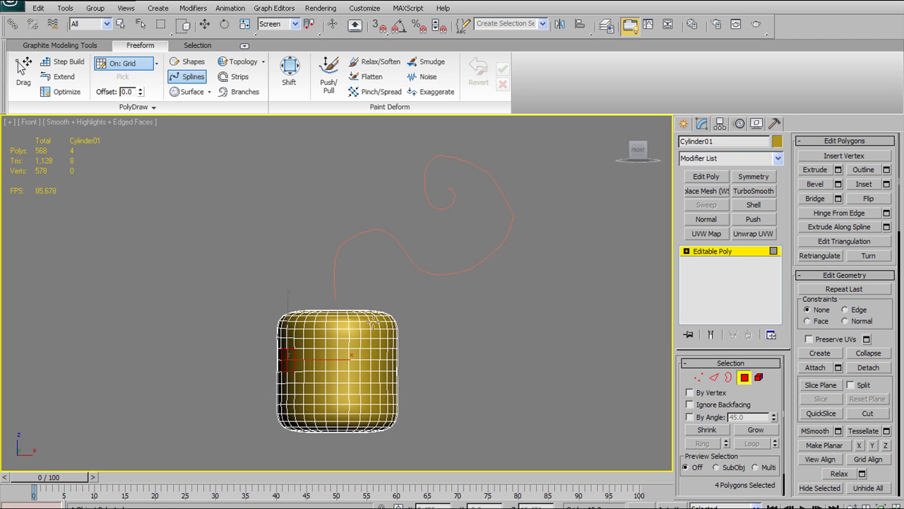
# - Leave the cylinder's Polygon level and select the freehand curled spline with the Move tool
pyautogui.click(744, 377)
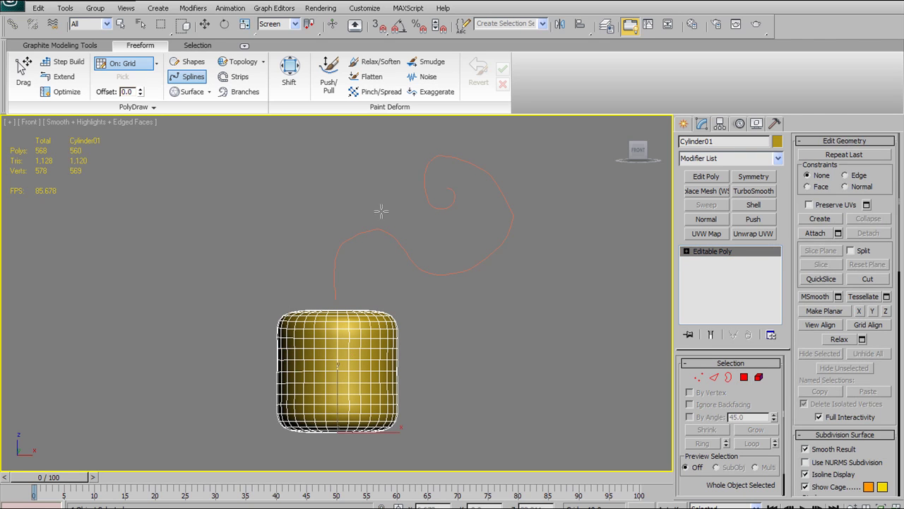
pyautogui.click(205, 24)
pyautogui.click(383, 234)
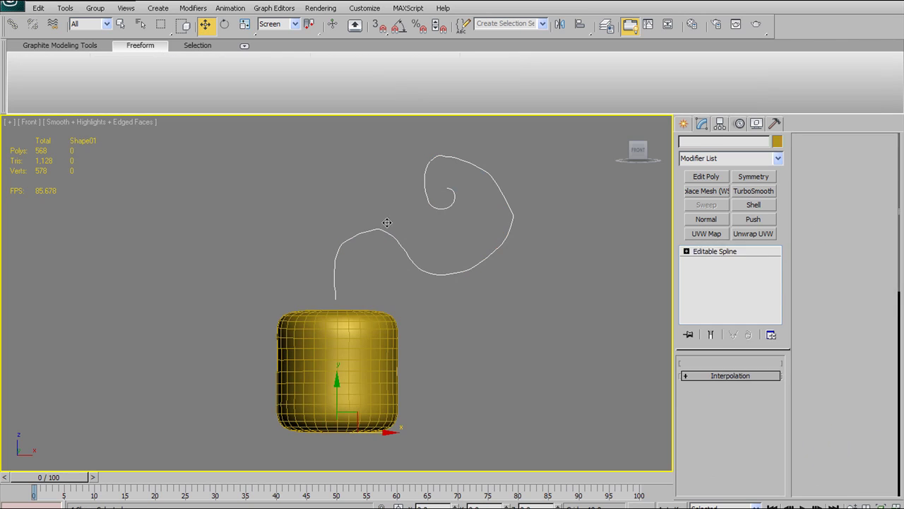
# - Move the curled spline down until its base meets the cylinder's top, and return to the cylinder's Polygon level
pyautogui.moveTo(337, 383); pyautogui.dragTo(337, 395)
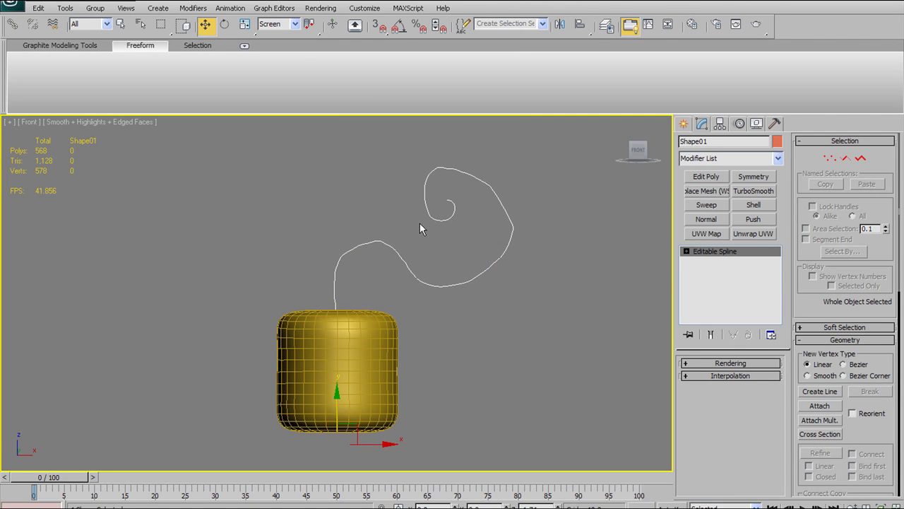
pyautogui.moveTo(448, 286); pyautogui.dragTo(467, 254, button='middle')
pyautogui.click(379, 318)
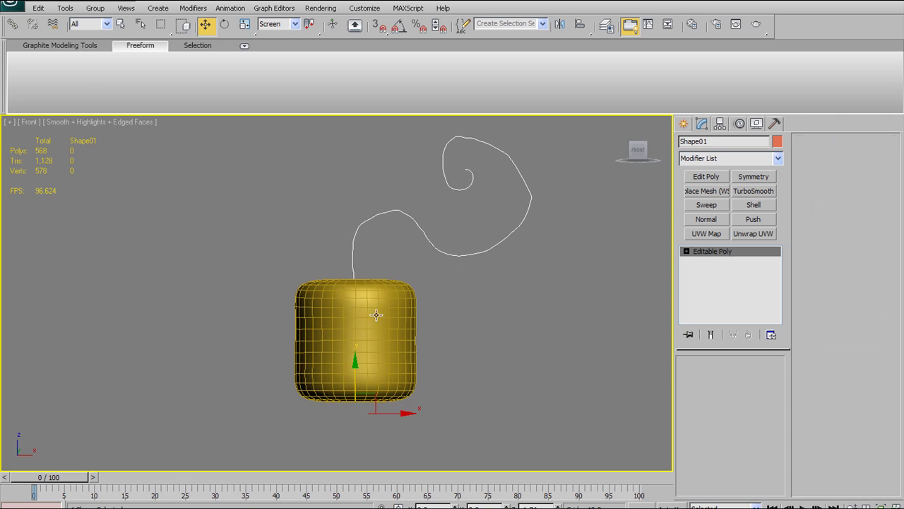
pyautogui.click(60, 45)
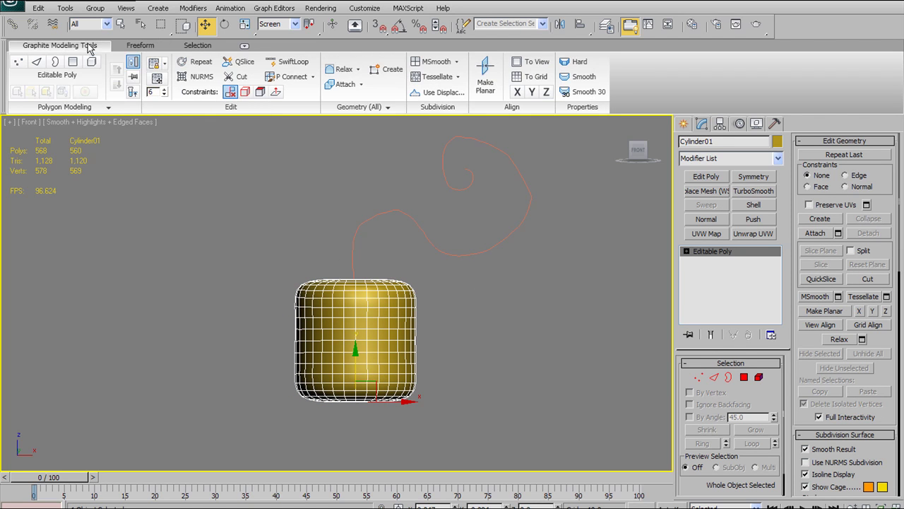
pyautogui.click(744, 378)
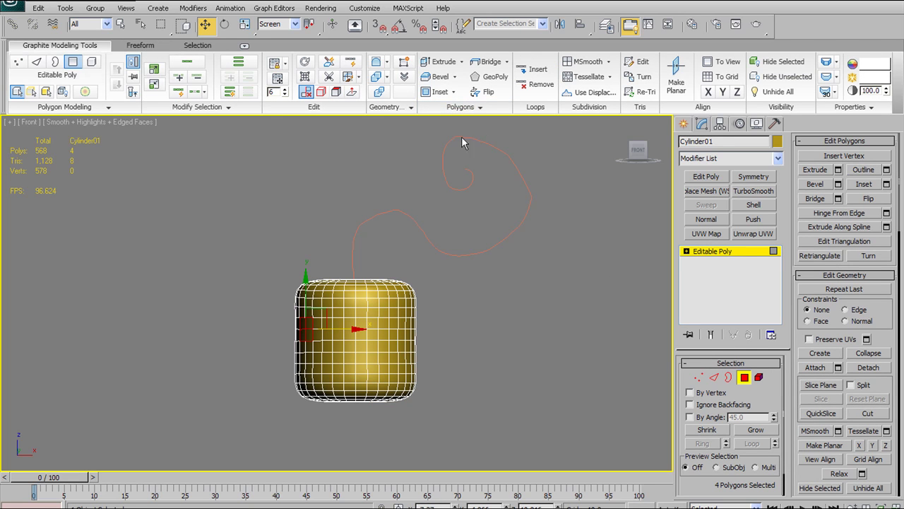
pyautogui.click(479, 107)
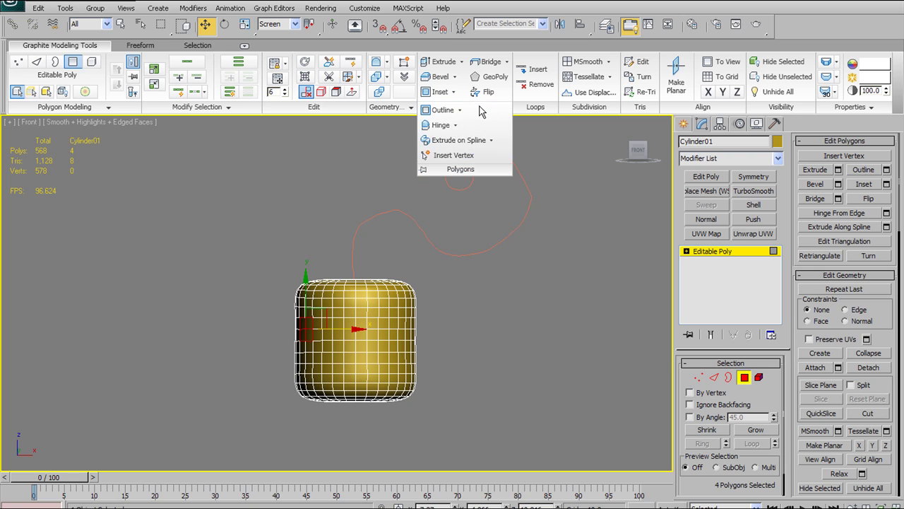
pyautogui.keyDown('shift'); pyautogui.click(474, 142); pyautogui.keyUp('shift')
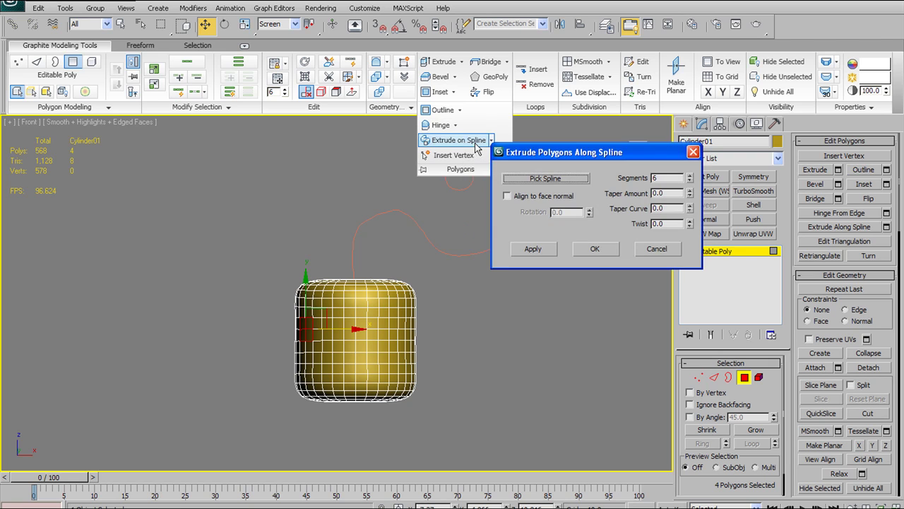
pyautogui.moveTo(544, 154); pyautogui.dragTo(120, 150)
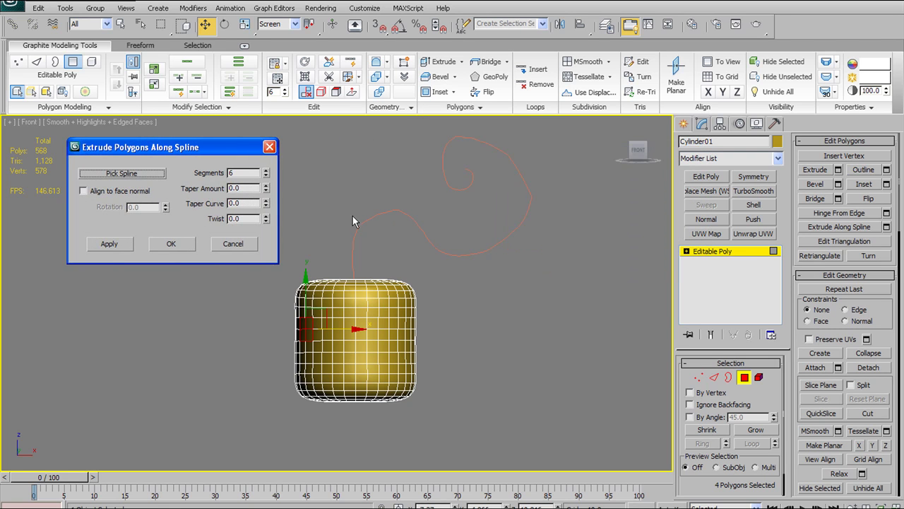
pyautogui.moveTo(352, 217); pyautogui.dragTo(359, 235, button='middle')
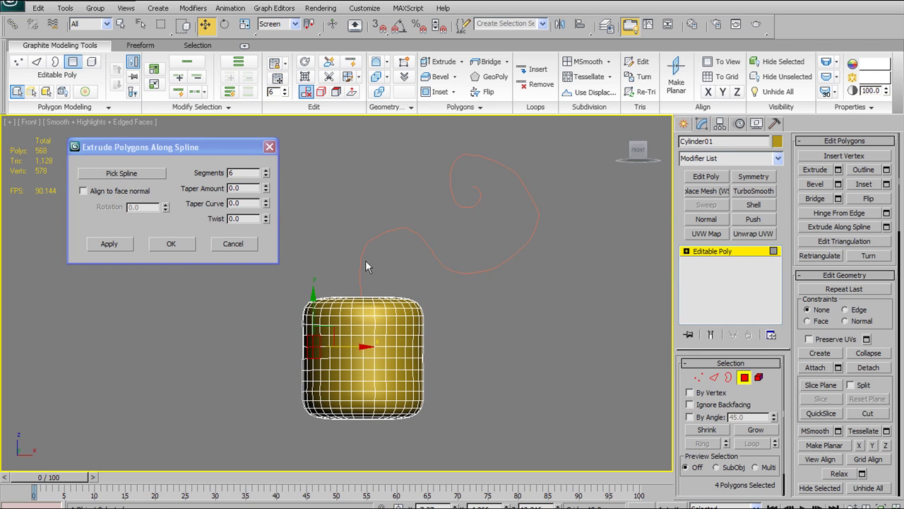
pyautogui.keyDown('alt'); pyautogui.moveTo(438, 304); pyautogui.dragTo(417, 283, button='middle'); pyautogui.keyUp('alt')
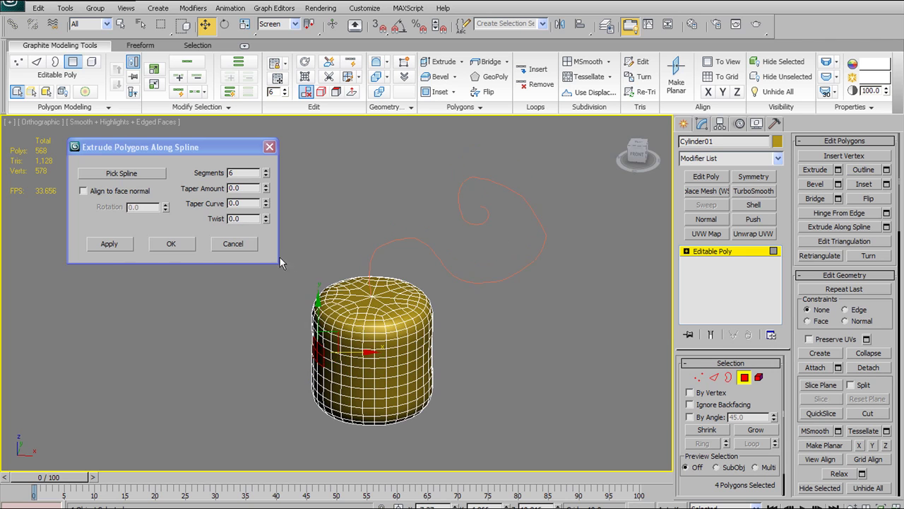
pyautogui.click(242, 243)
# - Select the ring of polygons around the top's centre vertex by converting the vertex selection, and display selected faces shaded
pyautogui.scroll(2, 484, 332)
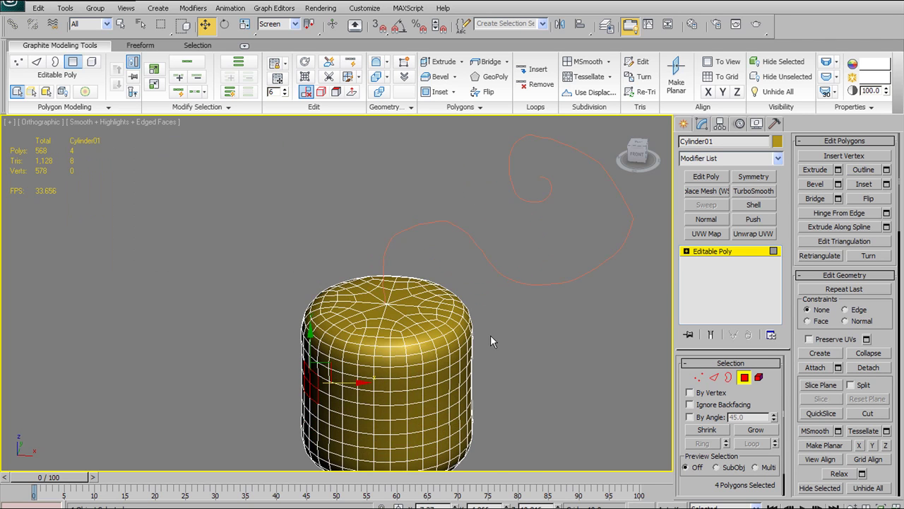
pyautogui.scroll(2, 490, 334)
pyautogui.click(698, 378)
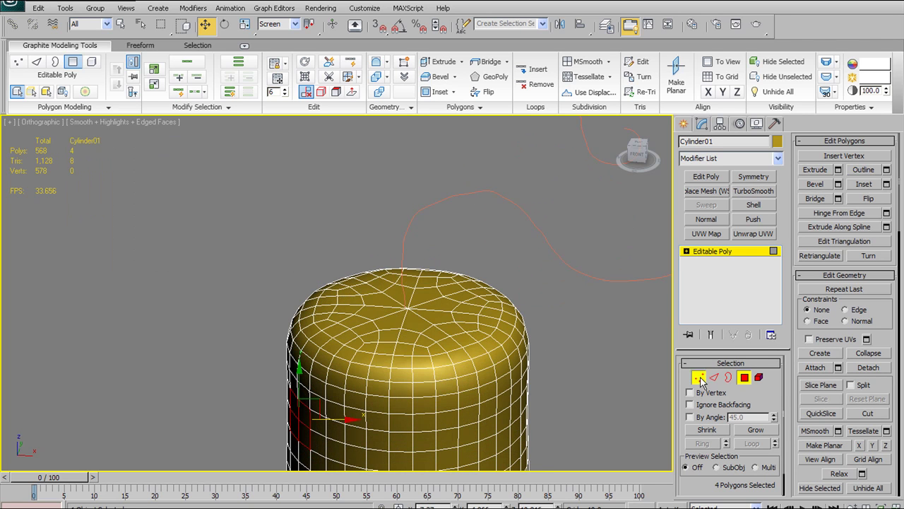
pyautogui.click(407, 307)
pyautogui.keyDown('ctrl'); pyautogui.click(744, 376); pyautogui.keyUp('ctrl')
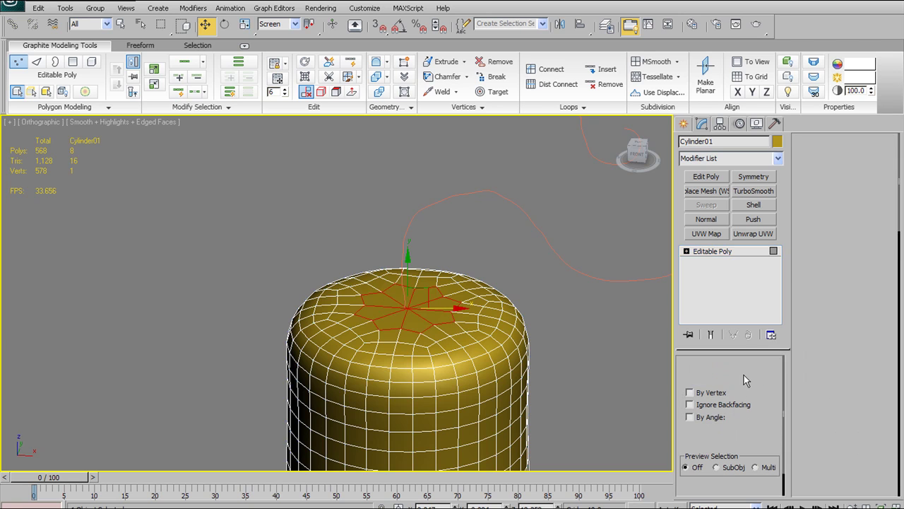
pyautogui.press('F2')
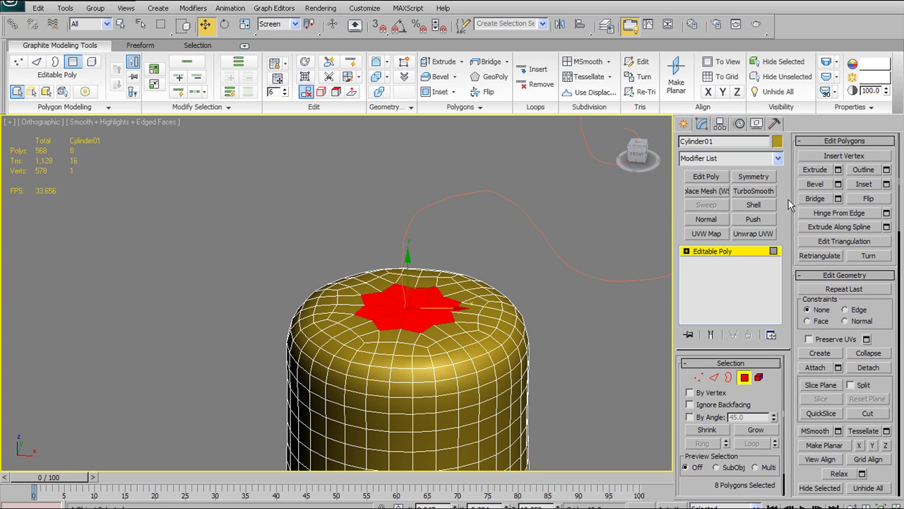
# - Grow the polygon selection three times so it covers the cylinder's whole top out to the rounded edge
pyautogui.click(154, 69)
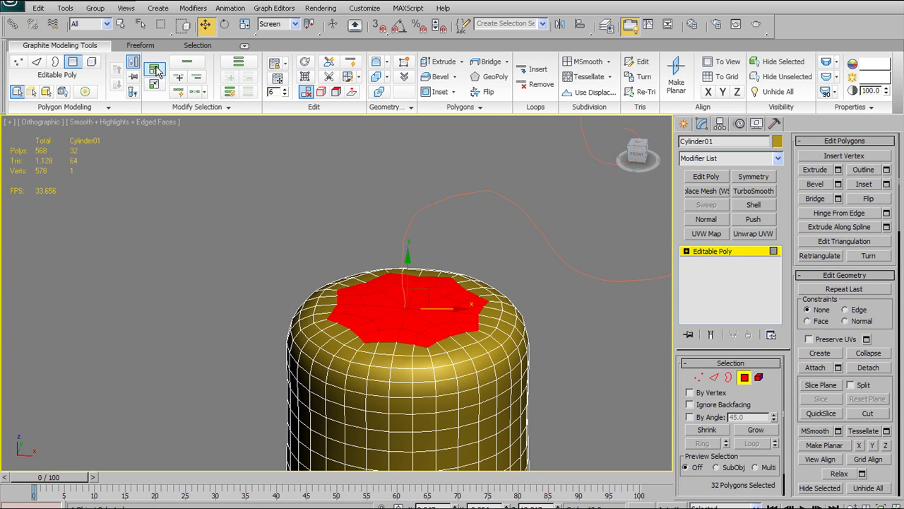
pyautogui.click(155, 69)
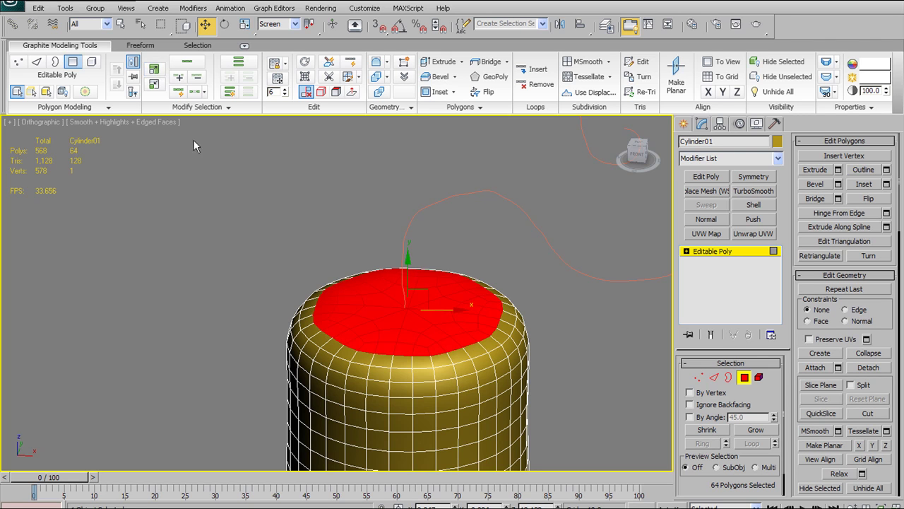
pyautogui.click(156, 72)
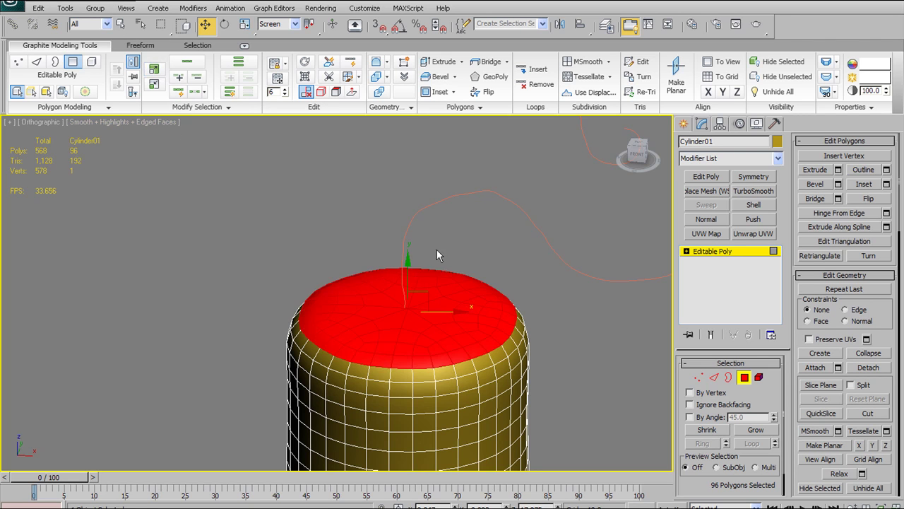
# - Start Extrude on Spline with its settings for the selected top polygons, and pick the curled spline as the path in Front view
pyautogui.keyDown('alt'); pyautogui.moveTo(438, 251); pyautogui.dragTo(354, 213, button='middle'); pyautogui.keyUp('alt')
pyautogui.click(460, 107)
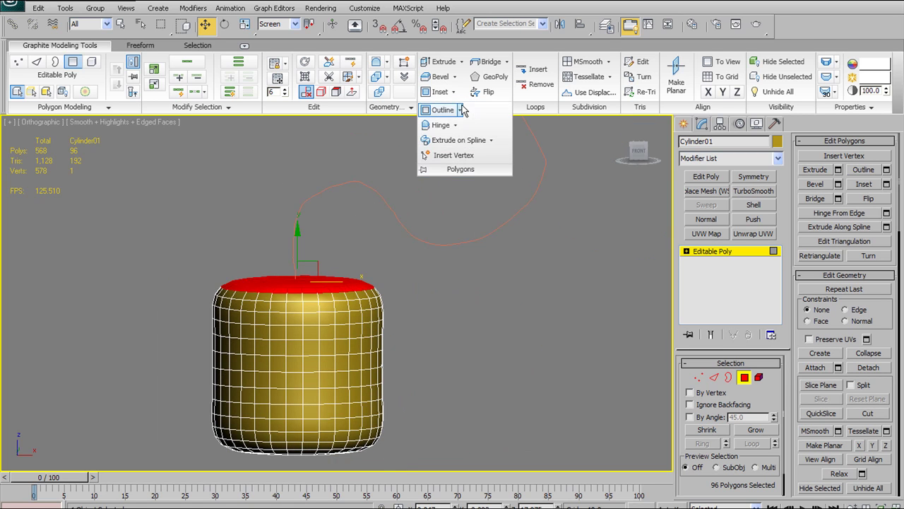
pyautogui.click(457, 143)
pyautogui.moveTo(226, 154); pyautogui.dragTo(195, 153)
pyautogui.moveTo(371, 212); pyautogui.dragTo(446, 225, button='middle')
pyautogui.scroll(-2, 435, 231)
pyautogui.press('f')
pyautogui.moveTo(447, 283); pyautogui.dragTo(440, 310, button='middle')
pyautogui.scroll(3, 399, 298)
pyautogui.moveTo(367, 233); pyautogui.dragTo(426, 241, button='middle')
pyautogui.scroll(3, 426, 240)
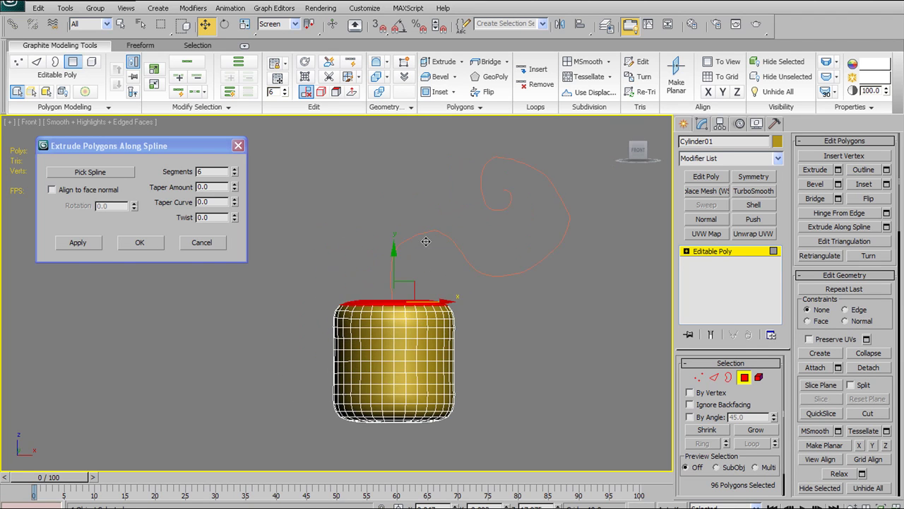
pyautogui.click(108, 169)
pyautogui.click(506, 218)
pyautogui.scroll(-3, 466, 243)
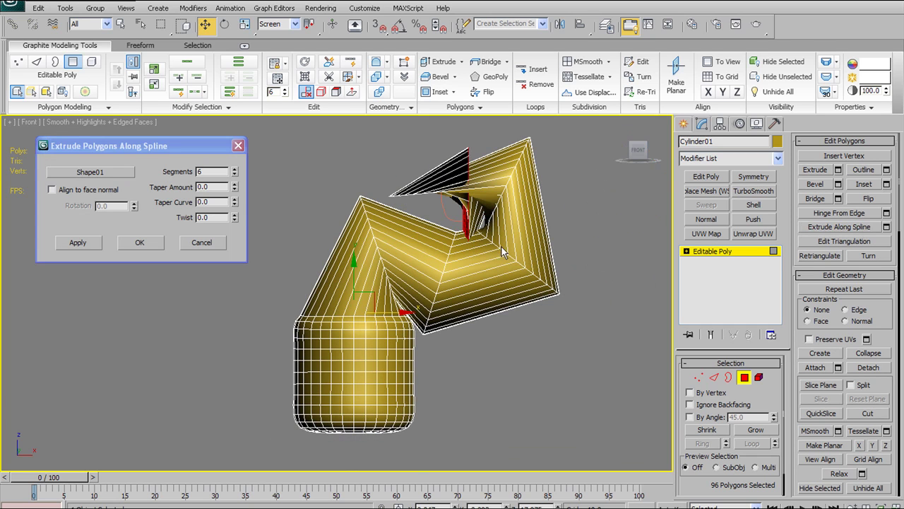
# - Set the spline extrusion's Segments to 24
pyautogui.click(234, 171)
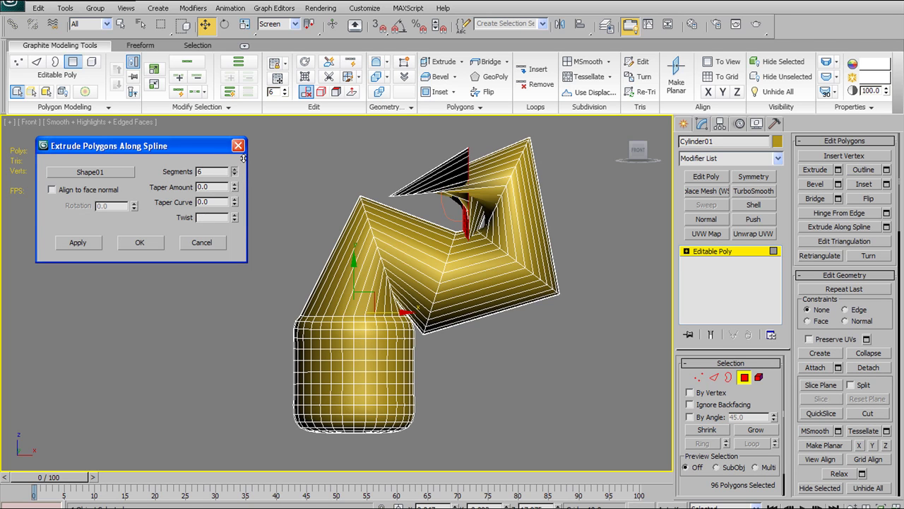
pyautogui.moveTo(243, 133); pyautogui.dragTo(243, 82)
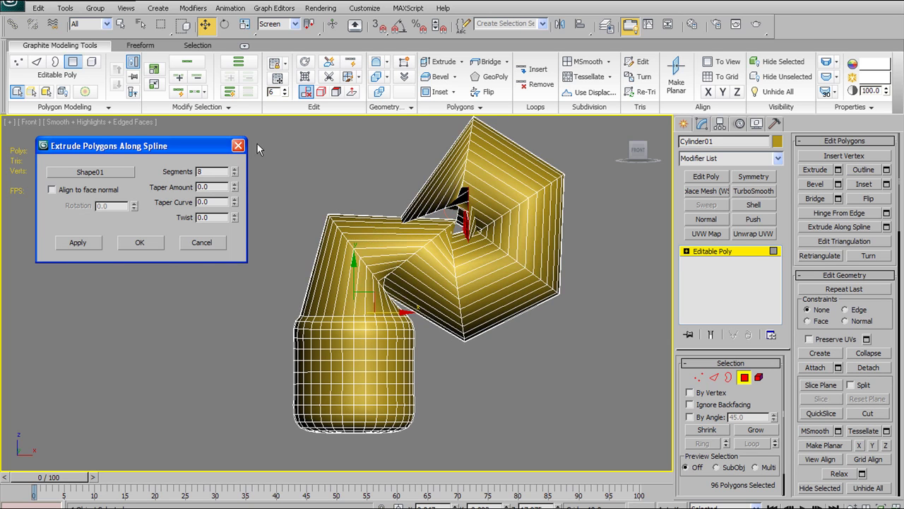
pyautogui.click(236, 170)
pyautogui.click(235, 170)
pyautogui.click(235, 170)
pyautogui.click(235, 169)
pyautogui.click(235, 170)
pyautogui.click(235, 170)
pyautogui.click(235, 170)
pyautogui.click(236, 170)
pyautogui.click(235, 170)
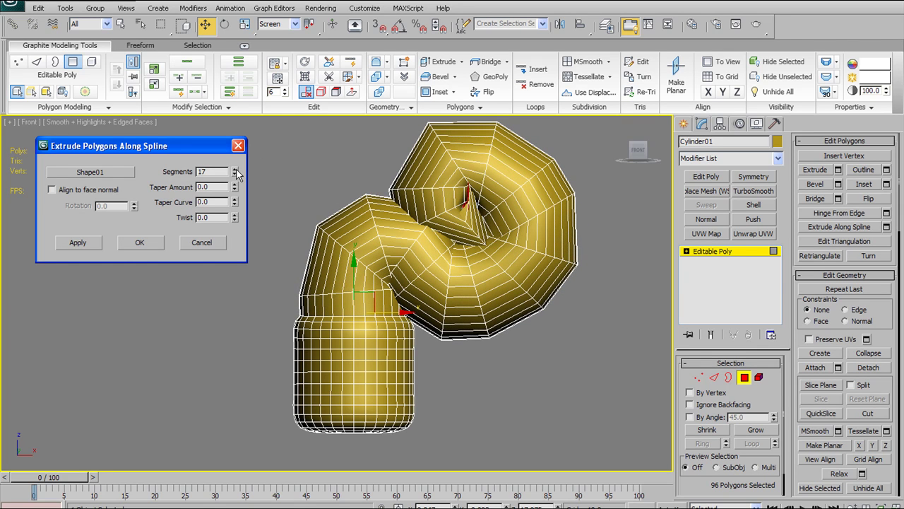
pyautogui.click(235, 170)
pyautogui.click(235, 170)
pyautogui.click(235, 170)
pyautogui.click(236, 171)
pyautogui.click(235, 170)
pyautogui.click(235, 170)
pyautogui.click(236, 170)
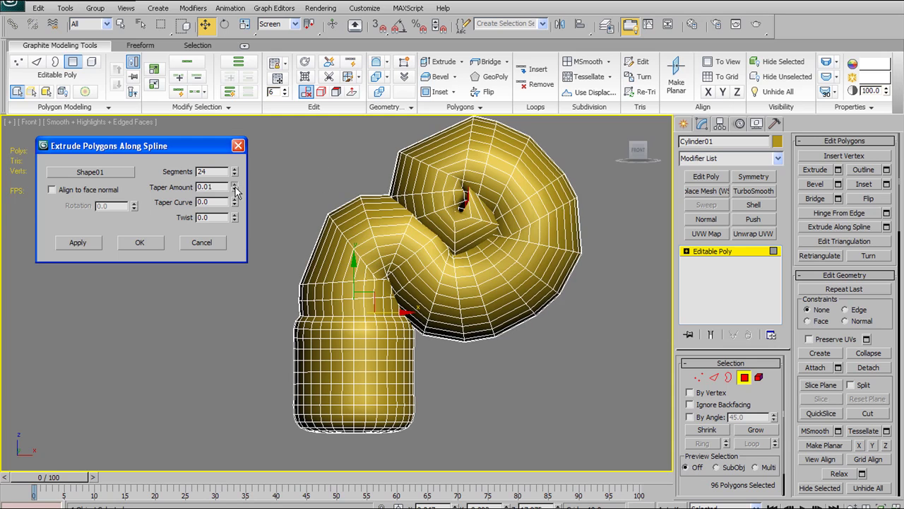
# - Set the spline extrusion's Taper Amount to -1.01
pyautogui.moveTo(236, 191); pyautogui.dragTo(298, 247)
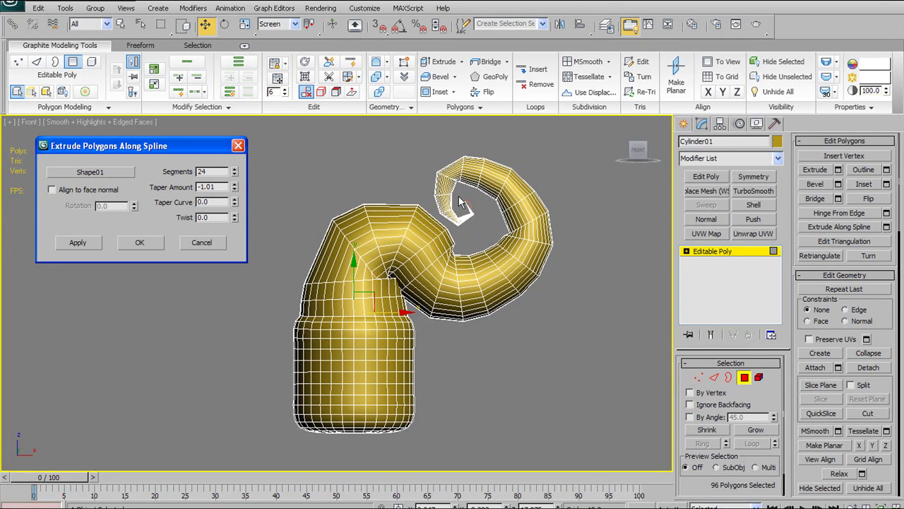
pyautogui.moveTo(488, 237); pyautogui.dragTo(493, 242, button='middle')
pyautogui.scroll(2, 492, 241)
pyautogui.scroll(-2, 492, 241)
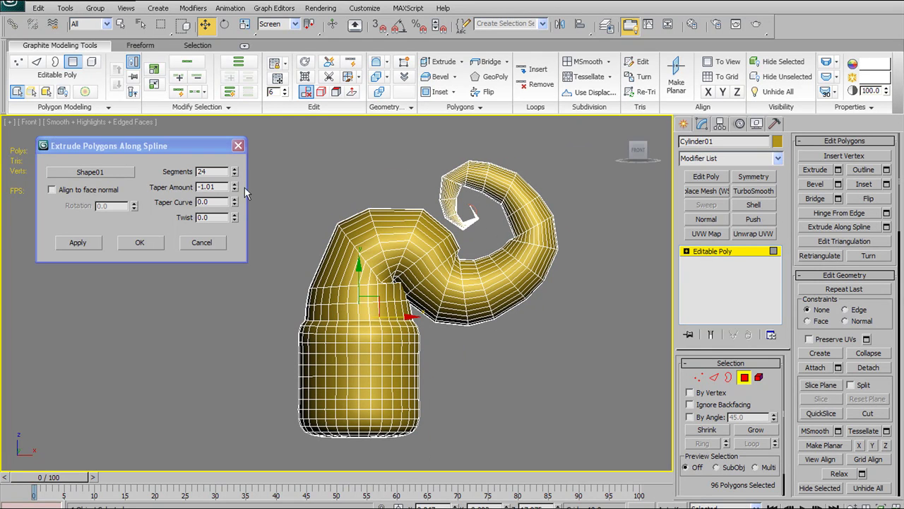
# - Set the spline extrusion's Taper Curve to -0.48 and check the narrowed shape from the side views
pyautogui.moveTo(235, 203); pyautogui.dragTo(256, 239)
pyautogui.press('l')
pyautogui.moveTo(438, 253); pyautogui.dragTo(457, 378, button='middle')
pyautogui.scroll(-2, 439, 349)
pyautogui.scroll(2, 401, 317)
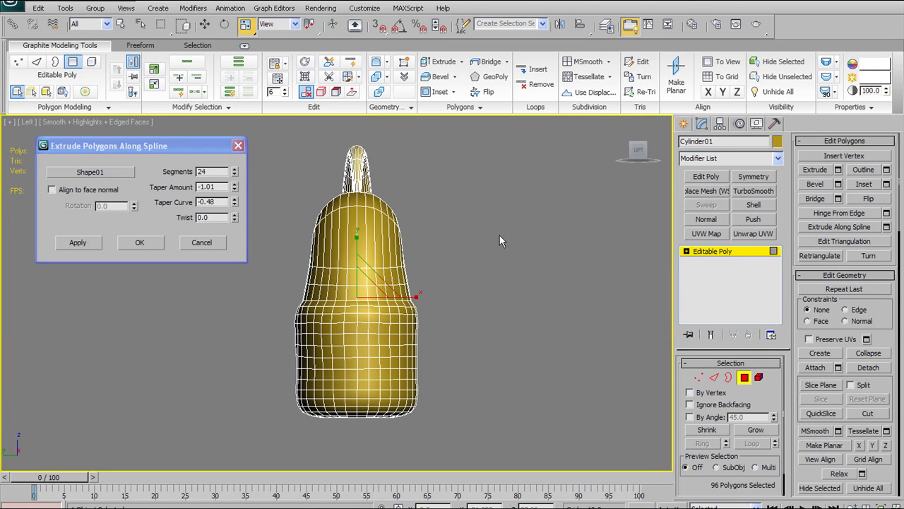
pyautogui.keyDown('alt'); pyautogui.moveTo(475, 296); pyautogui.dragTo(246, 286, button='middle'); pyautogui.keyUp('alt')
pyautogui.scroll(3, 333, 267)
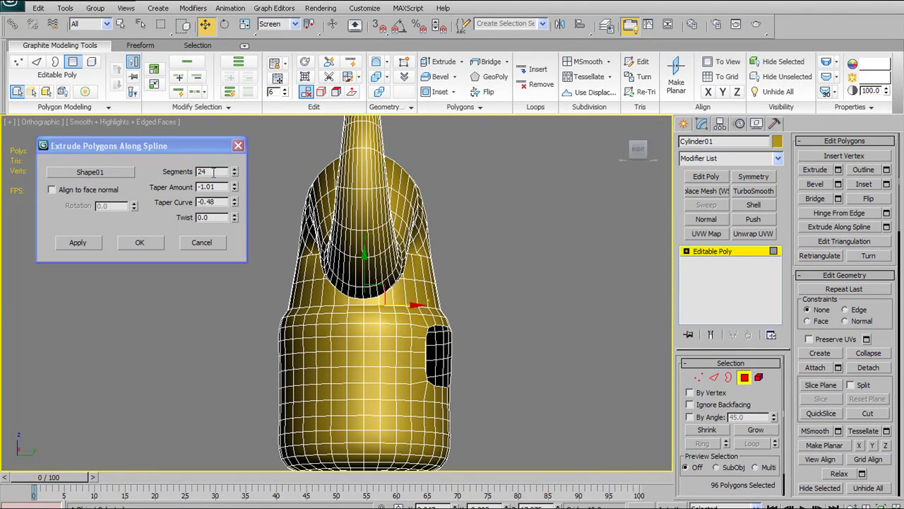
# - Try stronger Taper Curve values of -0.7 and -1.13 on the spline extrusion
pyautogui.moveTo(236, 202); pyautogui.dragTo(394, 217)
pyautogui.moveTo(368, 203); pyautogui.dragTo(369, 230, button='middle')
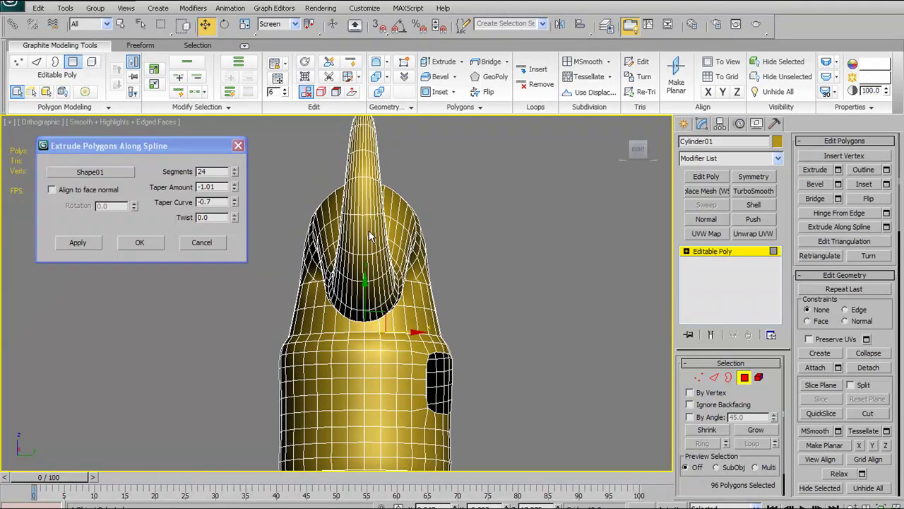
pyautogui.moveTo(236, 205); pyautogui.dragTo(258, 229)
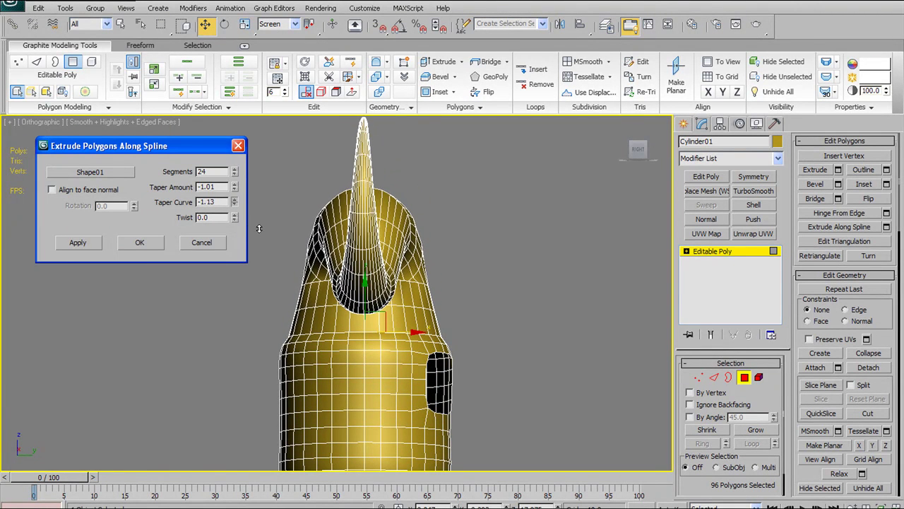
# - Reset the spline extrusion's Taper Amount and Taper Curve to 0
pyautogui.rightClick(235, 189)
pyautogui.scroll(-2, 360, 221)
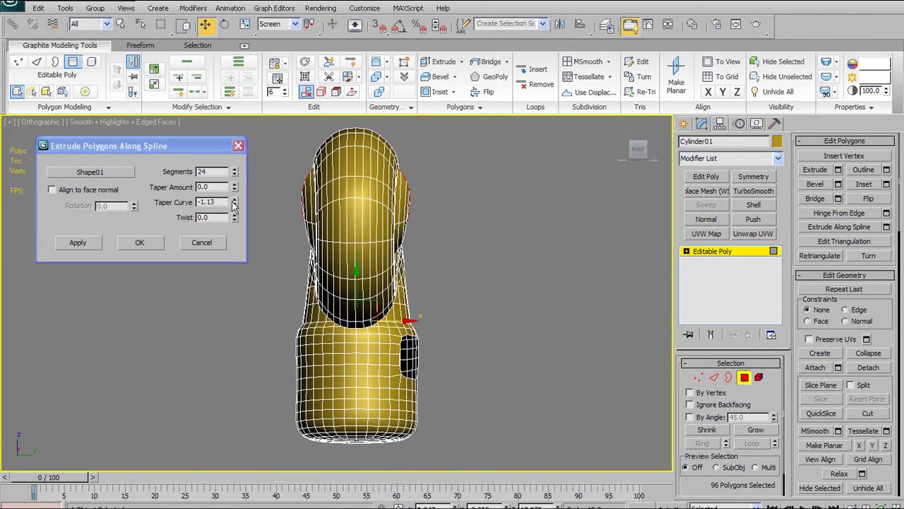
pyautogui.rightClick(235, 205)
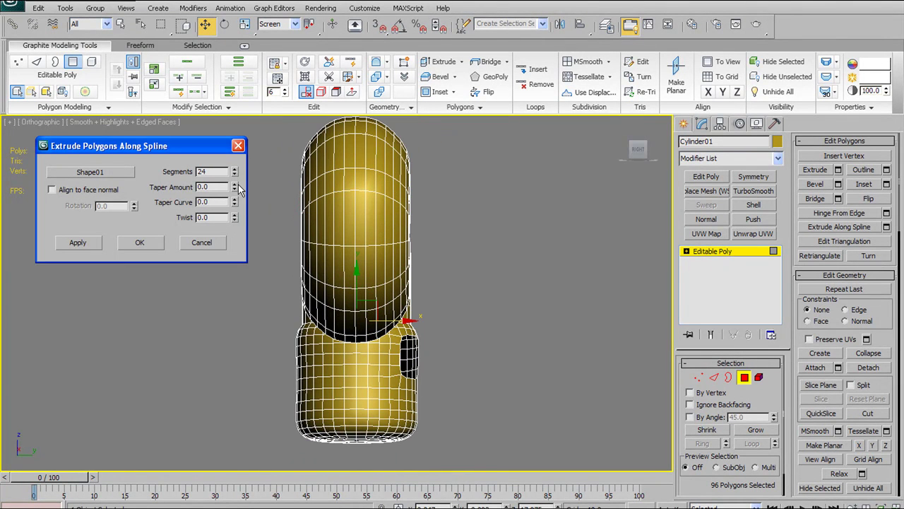
# - Try a Taper Amount of -1.01 and a Taper Curve of -1.46 on the spline extrusion
pyautogui.moveTo(238, 189); pyautogui.dragTo(243, 210)
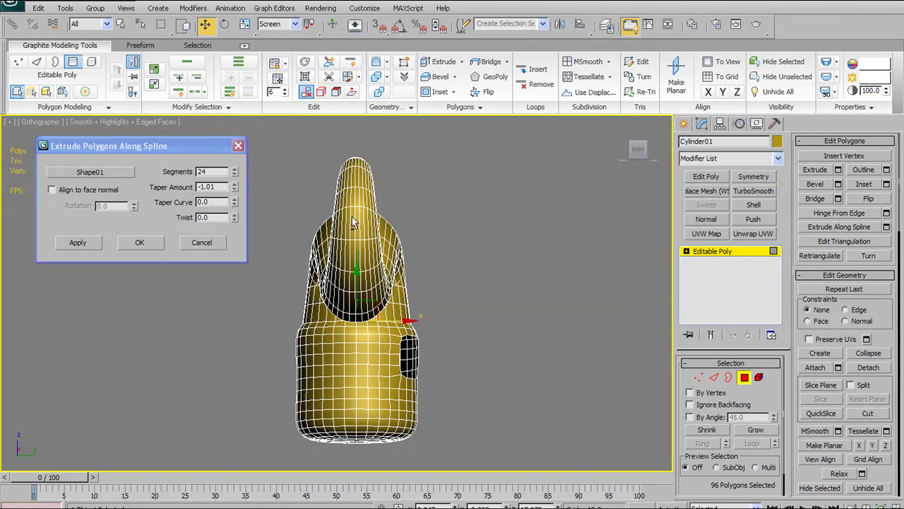
pyautogui.keyDown('alt'); pyautogui.moveTo(364, 221); pyautogui.dragTo(319, 190, button='middle'); pyautogui.keyUp('alt')
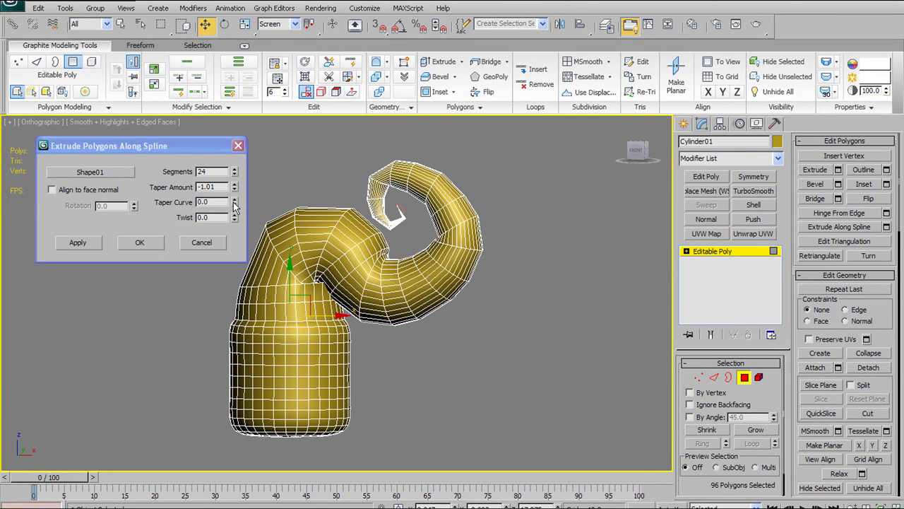
pyautogui.moveTo(236, 205); pyautogui.dragTo(294, 290)
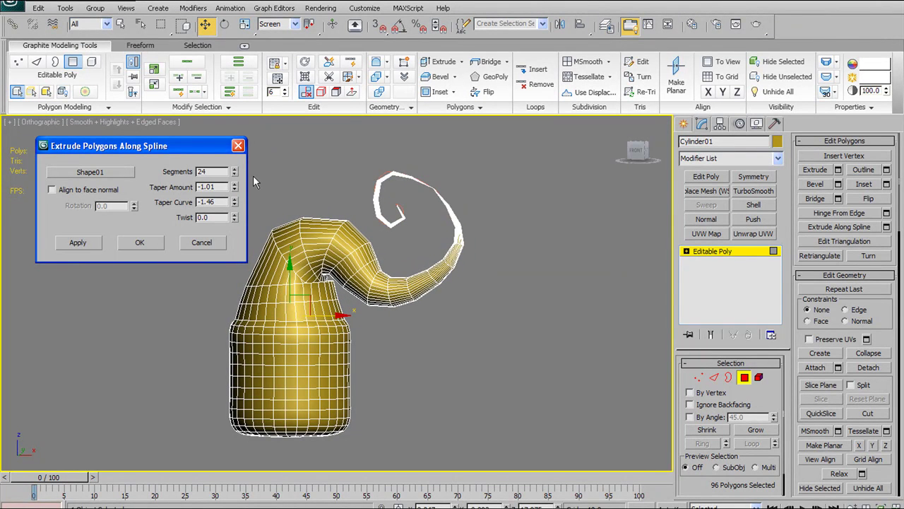
# - Adjust the spline extrusion's Taper Amount to -0.97 and examine the thin curled tip from the front
pyautogui.moveTo(236, 190); pyautogui.dragTo(250, 179)
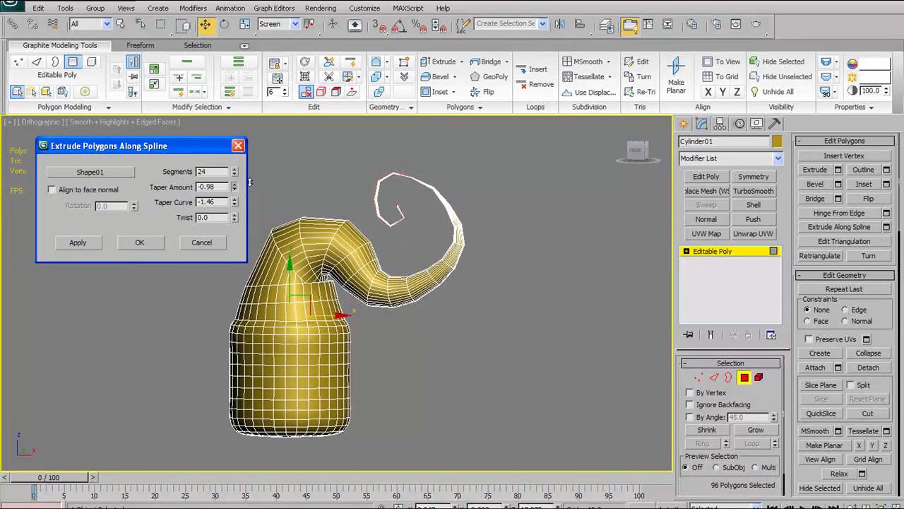
pyautogui.moveTo(393, 199); pyautogui.dragTo(417, 208, button='middle')
pyautogui.scroll(2, 417, 236)
pyautogui.press('f')
pyautogui.scroll(5, 436, 267)
pyautogui.moveTo(428, 270); pyautogui.dragTo(435, 380, button='middle')
pyautogui.scroll(4, 483, 287)
pyautogui.moveTo(483, 287); pyautogui.dragTo(471, 261, button='middle')
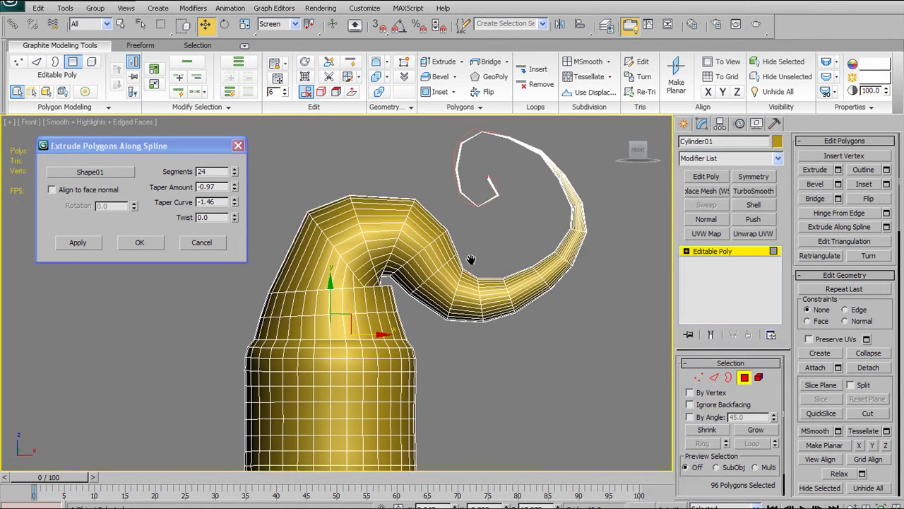
pyautogui.scroll(-2, 351, 259)
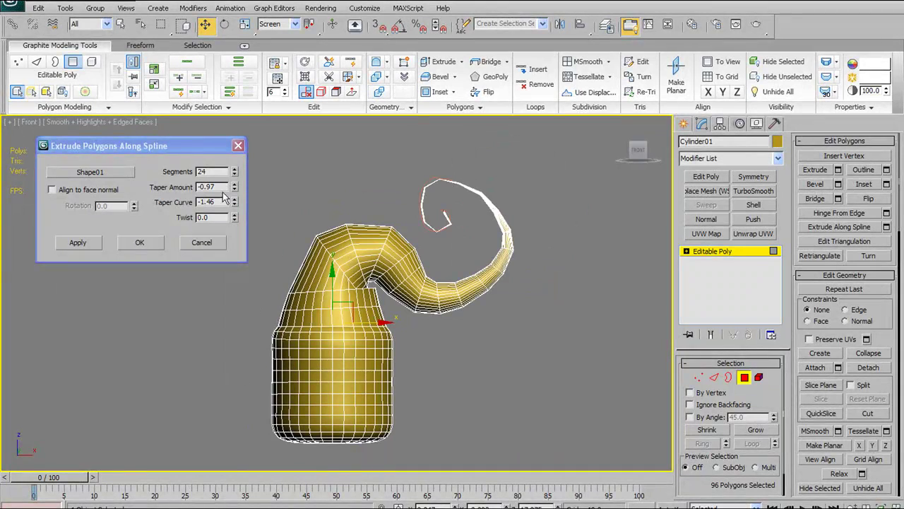
# - Rework the spline extrusion's taper to a Taper Amount of -0.9 and a Taper Curve of -0.93
pyautogui.moveTo(234, 202); pyautogui.dragTo(333, 194)
pyautogui.moveTo(237, 186); pyautogui.dragTo(259, 175)
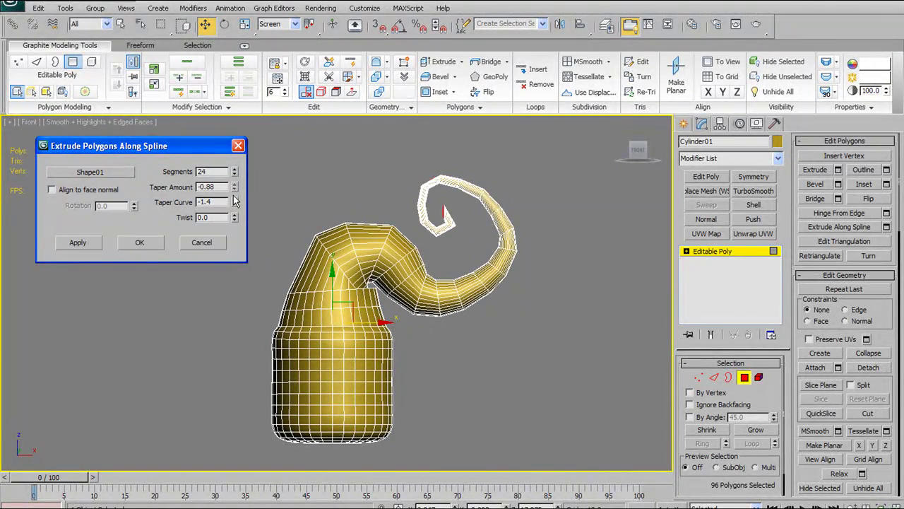
pyautogui.rightClick(236, 201)
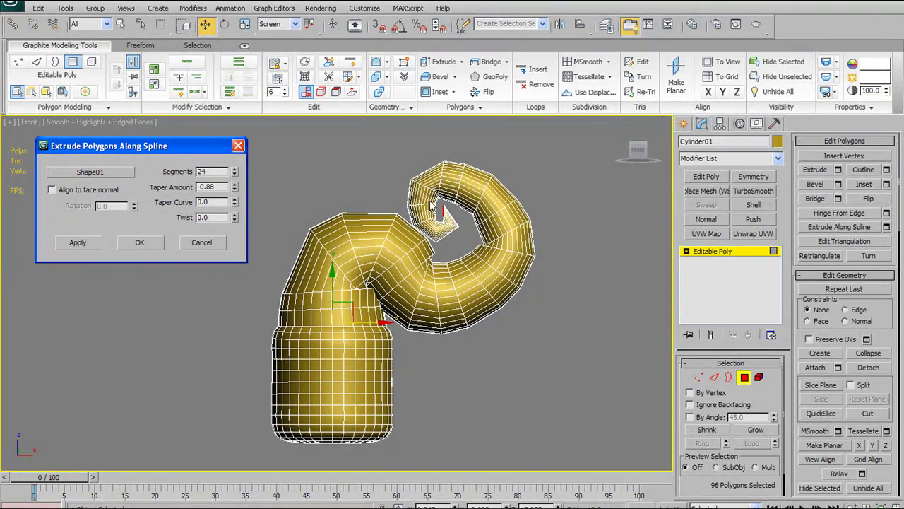
pyautogui.moveTo(236, 184); pyautogui.dragTo(424, 252)
pyautogui.moveTo(492, 248); pyautogui.dragTo(516, 237, button='middle')
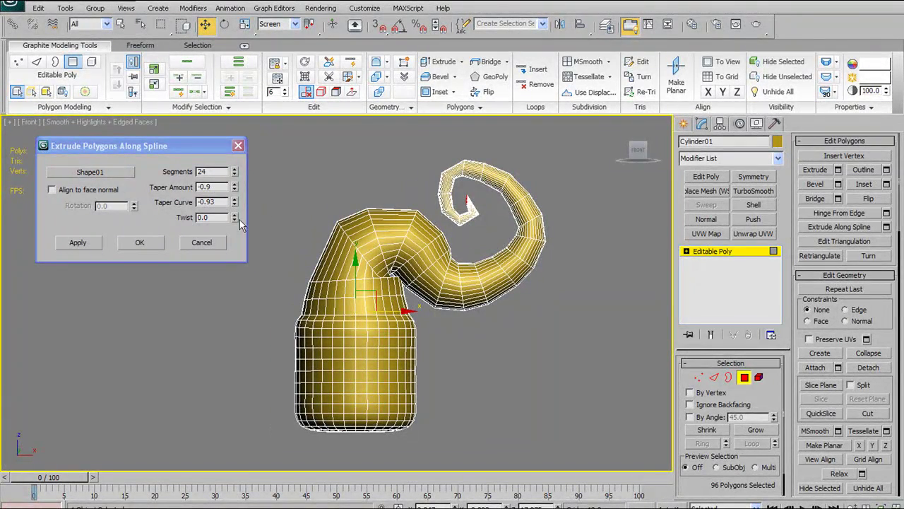
# - Experiment with the Twist value on the spline extrusion, then accept the extrusion
pyautogui.moveTo(275, 237); pyautogui.dragTo(288, 284, button='middle')
pyautogui.scroll(2, 381, 293)
pyautogui.keyDown('alt'); pyautogui.moveTo(463, 300); pyautogui.dragTo(454, 265, button='middle'); pyautogui.keyUp('alt')
pyautogui.moveTo(235, 219); pyautogui.dragTo(235, 297)
pyautogui.moveTo(339, 492); pyautogui.dragTo(519, 194)
pyautogui.keyDown('alt'); pyautogui.moveTo(519, 194); pyautogui.dragTo(436, 345, button='middle'); pyautogui.keyUp('alt')
pyautogui.click(156, 242)
# - Select all polygons of the flat cap at the cylinder's underside, starting from its centre vertex
pyautogui.scroll(-2, 301, 272)
pyautogui.keyDown('alt'); pyautogui.moveTo(503, 254); pyautogui.dragTo(530, 400, button='middle'); pyautogui.keyUp('alt')
pyautogui.keyDown('alt'); pyautogui.moveTo(412, 368); pyautogui.dragTo(434, 323, button='middle'); pyautogui.keyUp('alt')
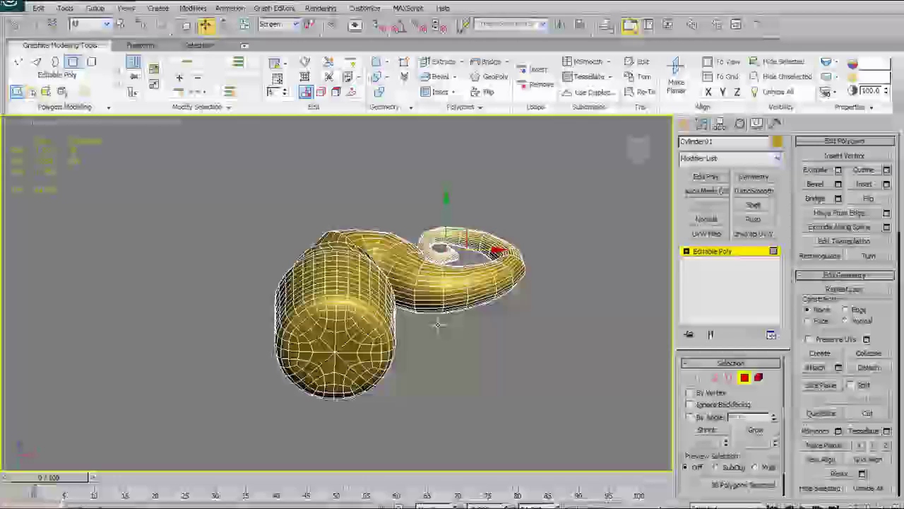
pyautogui.click(698, 378)
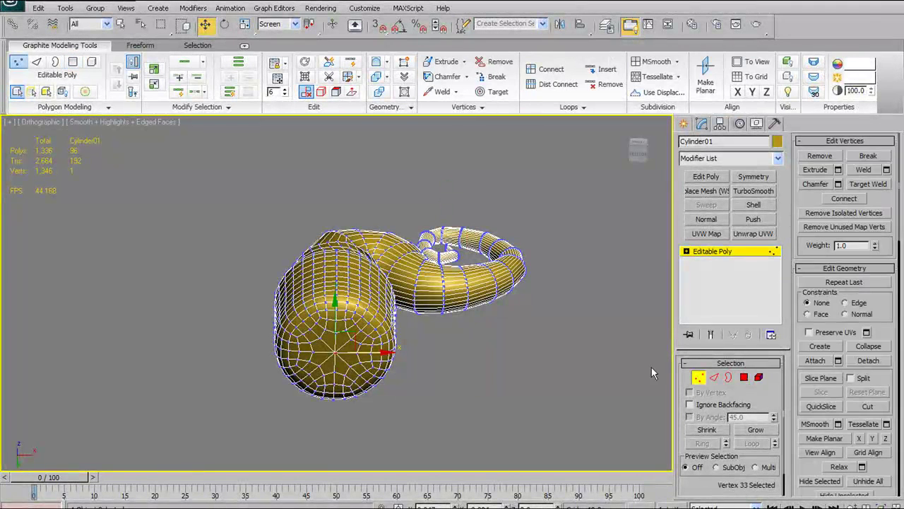
pyautogui.click(748, 364)
pyautogui.click(743, 377)
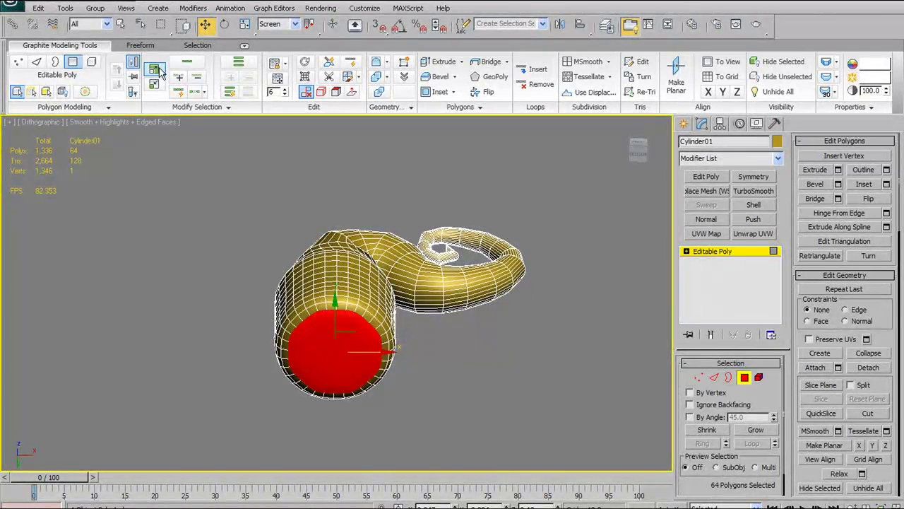
# - Start a Hinge From Edge on the selected cap polygons with an Angle of 59 and 9 segments
pyautogui.keyDown('alt'); pyautogui.moveTo(407, 267); pyautogui.dragTo(407, 172, button='middle'); pyautogui.keyUp('alt')
pyautogui.keyDown('alt'); pyautogui.moveTo(383, 249); pyautogui.dragTo(453, 242, button='middle'); pyautogui.keyUp('alt')
pyautogui.scroll(5, 497, 197)
pyautogui.scroll(-2, 497, 197)
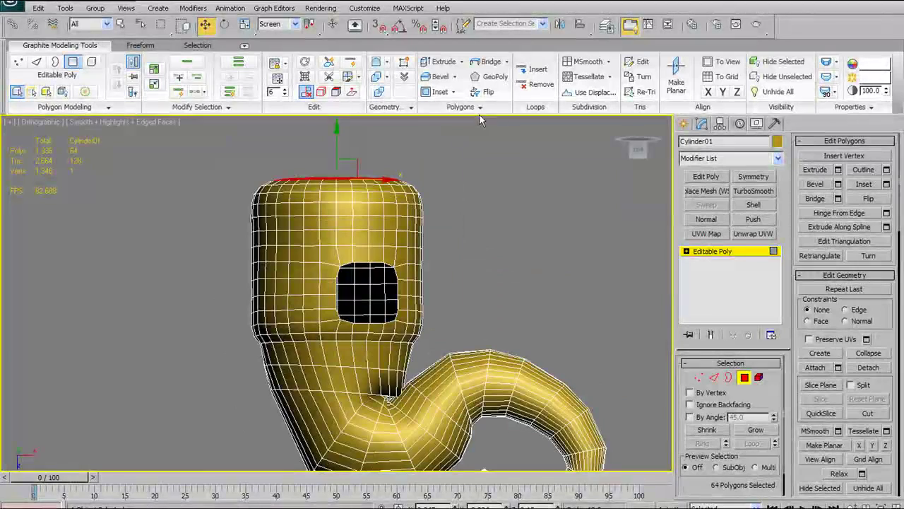
pyautogui.click(476, 109)
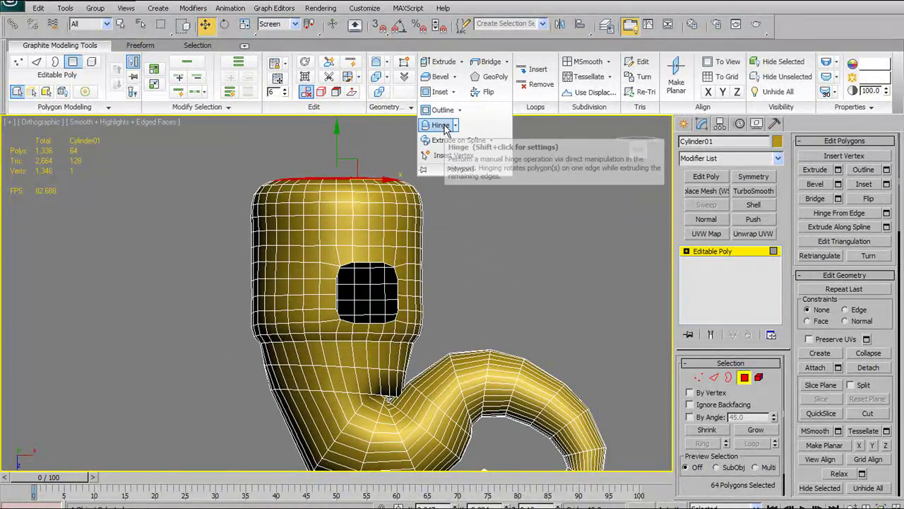
pyautogui.click(441, 125)
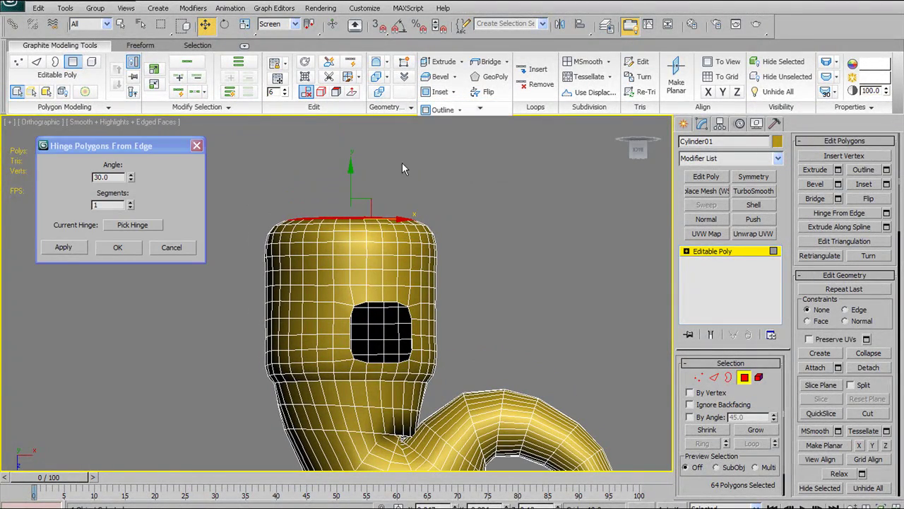
pyautogui.scroll(4, 414, 244)
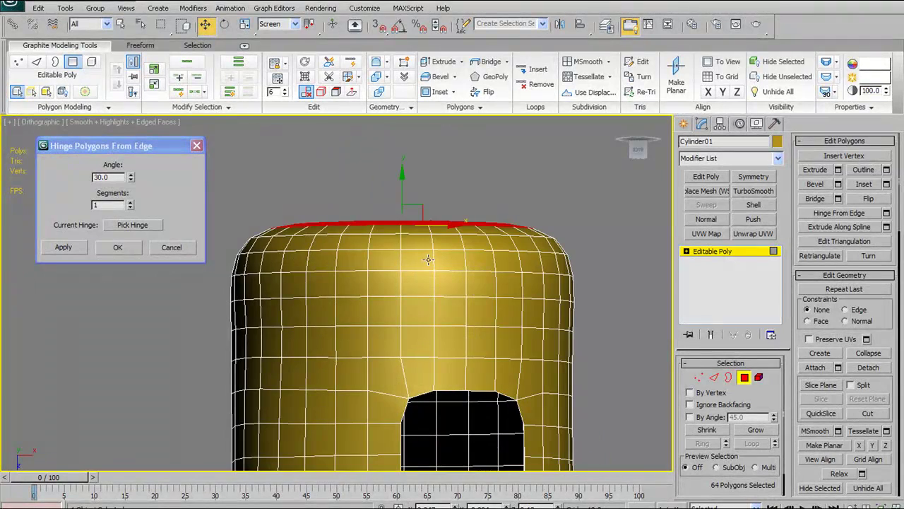
pyautogui.scroll(-2, 375, 206)
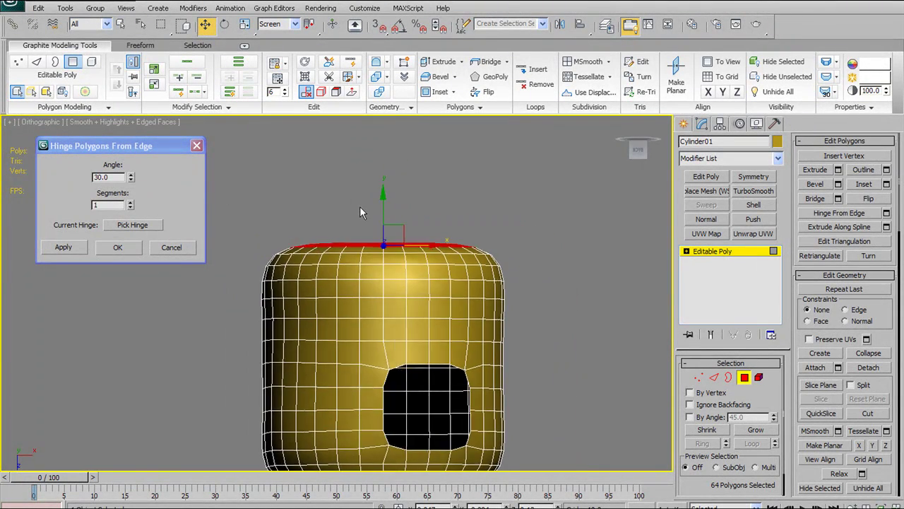
pyautogui.keyDown('alt'); pyautogui.moveTo(360, 207); pyautogui.dragTo(497, 259, button='middle'); pyautogui.keyUp('alt')
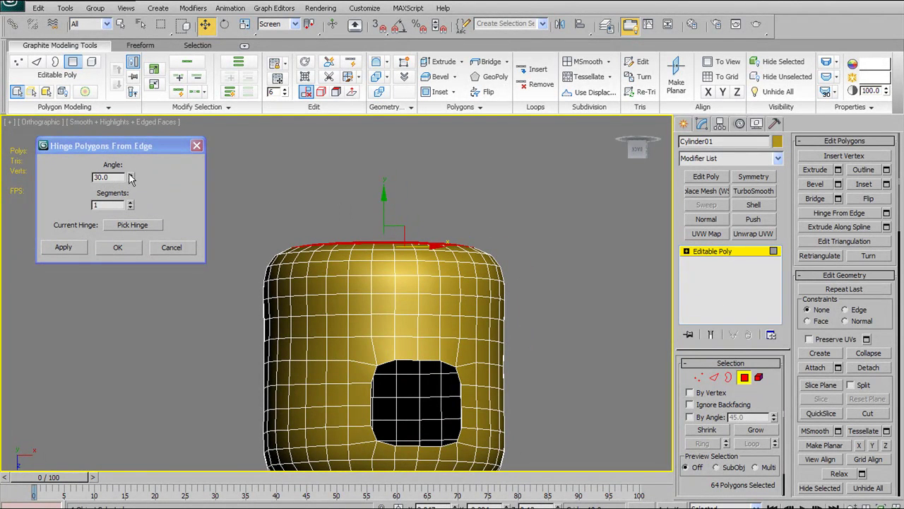
pyautogui.moveTo(130, 176); pyautogui.dragTo(131, 161)
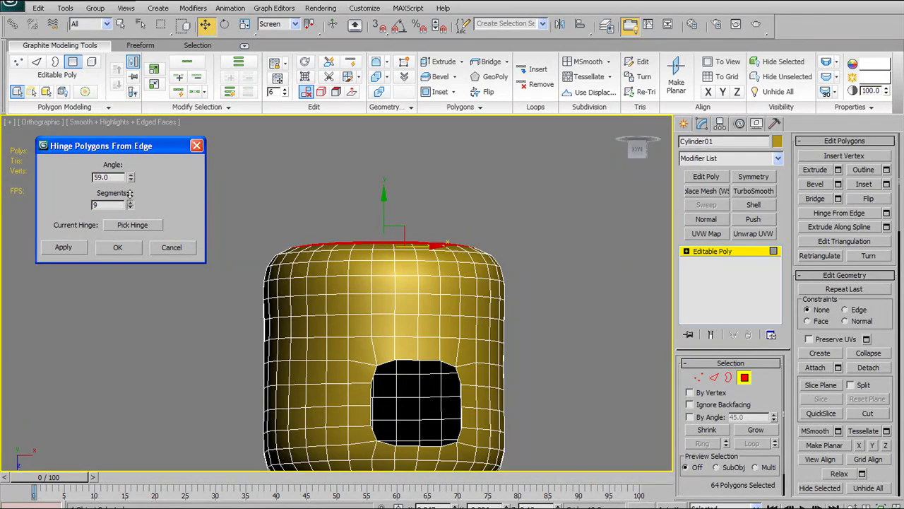
# - Pick an edge on the rim of the selected cap, on the side toward the curled tail, as the hinge
pyautogui.keyDown('alt'); pyautogui.moveTo(423, 245); pyautogui.dragTo(407, 283, button='middle'); pyautogui.keyUp('alt')
pyautogui.scroll(3, 401, 343)
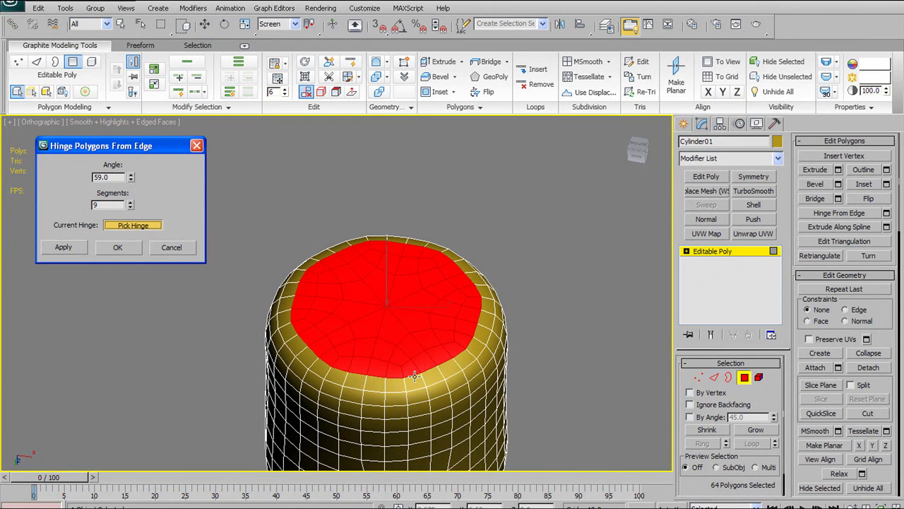
pyautogui.keyDown('alt'); pyautogui.moveTo(386, 346); pyautogui.dragTo(408, 391, button='middle'); pyautogui.keyUp('alt')
pyautogui.scroll(-5, 421, 296)
pyautogui.scroll(3, 429, 314)
pyautogui.scroll(5, 429, 305)
pyautogui.scroll(-3, 492, 307)
pyautogui.moveTo(424, 335); pyautogui.dragTo(455, 305, button='middle')
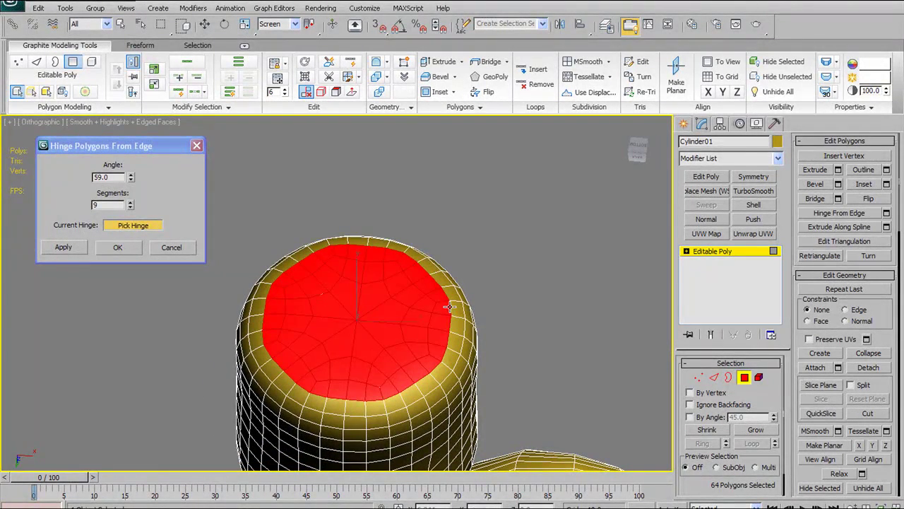
pyautogui.click(449, 306)
# - Set the cap hinge's Angle to 90 and check the bend from the side
pyautogui.keyDown('alt'); pyautogui.moveTo(462, 321); pyautogui.dragTo(286, 263, button='middle'); pyautogui.keyUp('alt')
pyautogui.write('90')
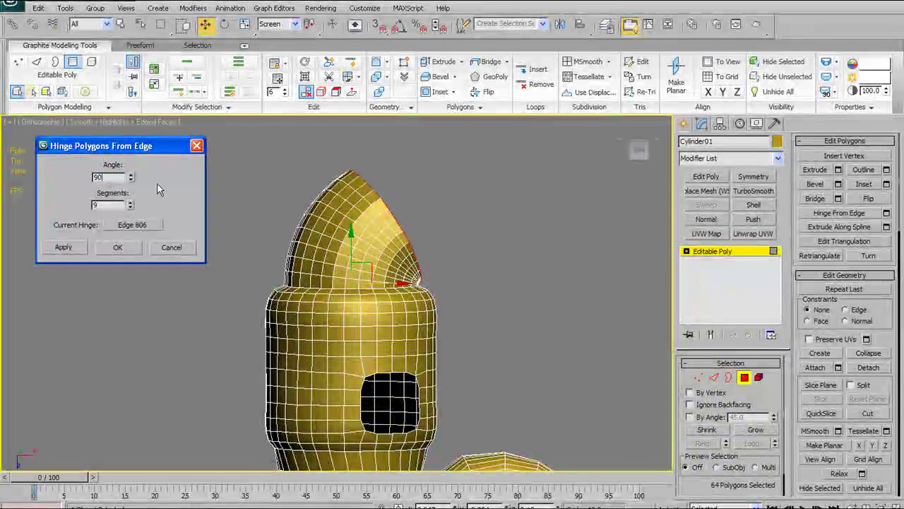
pyautogui.keyDown('alt'); pyautogui.moveTo(393, 273); pyautogui.dragTo(365, 245, button='middle'); pyautogui.keyUp('alt')
pyautogui.scroll(6, 431, 280)
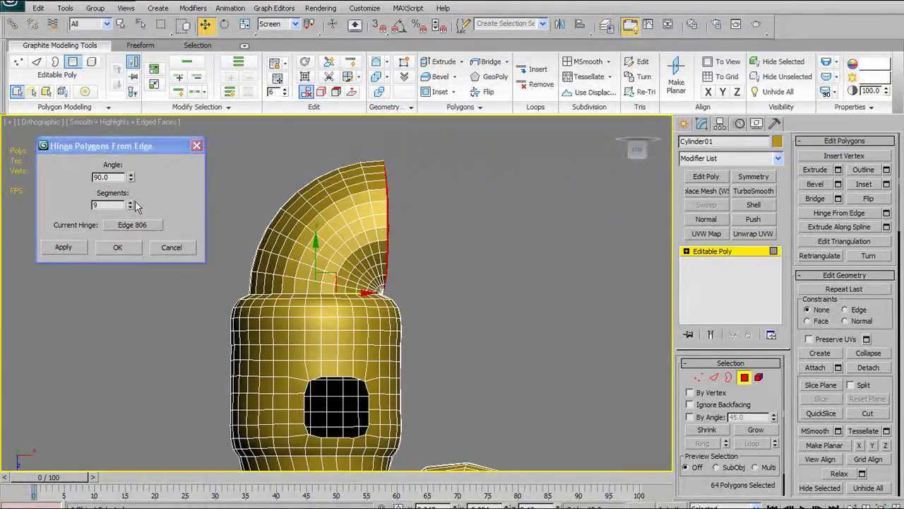
# - Reduce the cap hinge to 6 segments, keep its Angle at 90 after trying other angles, and accept the hinge
pyautogui.moveTo(143, 209); pyautogui.dragTo(147, 211)
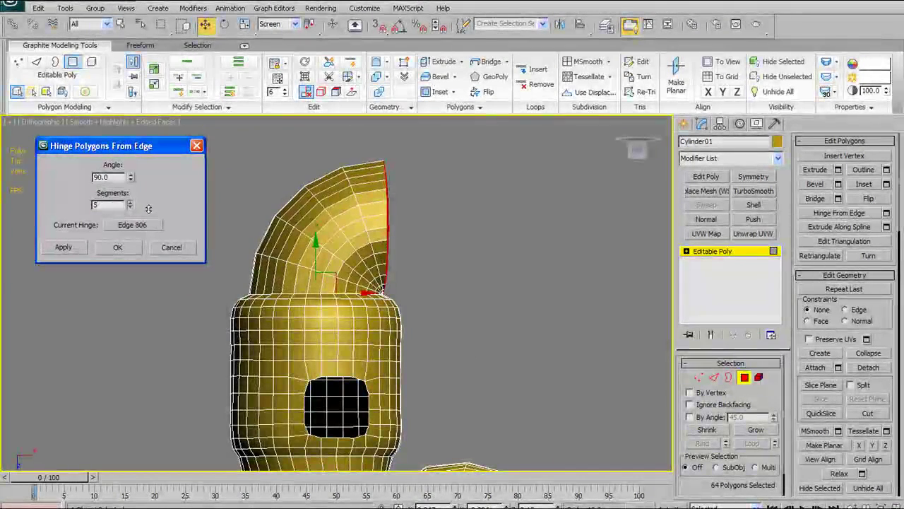
pyautogui.keyDown('alt'); pyautogui.moveTo(441, 230); pyautogui.dragTo(524, 251, button='middle'); pyautogui.keyUp('alt')
pyautogui.moveTo(446, 237)
pyautogui.keyDown('alt'); pyautogui.mouseDown(button='middle')
pyautogui.moveTo(343, 218)
pyautogui.moveTo(323, 226)
pyautogui.moveTo(442, 237)
pyautogui.mouseUp(button='middle'); pyautogui.keyUp('alt')
pyautogui.moveTo(130, 177); pyautogui.dragTo(79, 177)
pyautogui.write('90')
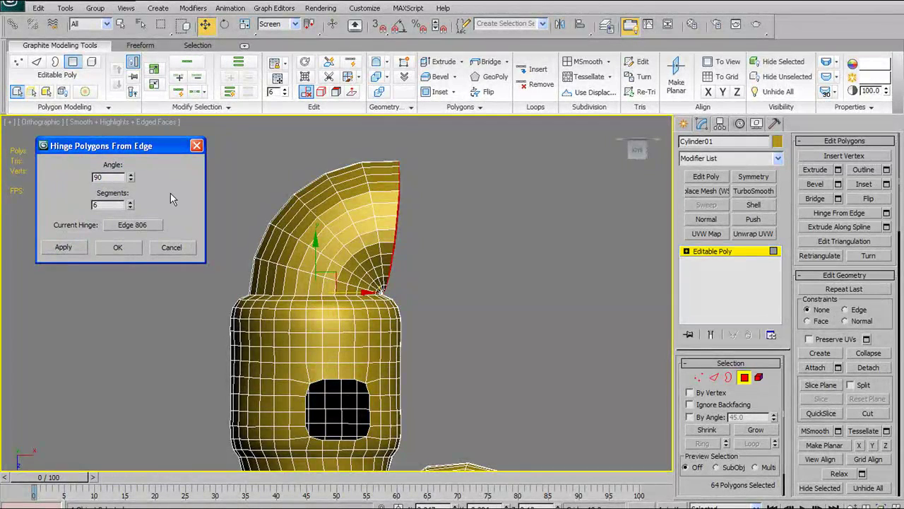
pyautogui.scroll(-3, 365, 225)
pyautogui.keyDown('alt'); pyautogui.moveTo(360, 251); pyautogui.dragTo(413, 281, button='middle'); pyautogui.keyUp('alt')
pyautogui.click(129, 251)
# - Select a vertical block of polygons, two wide and five high, on the cylinder's side wall beside the square opening
pyautogui.scroll(4, 338, 276)
pyautogui.click(416, 277)
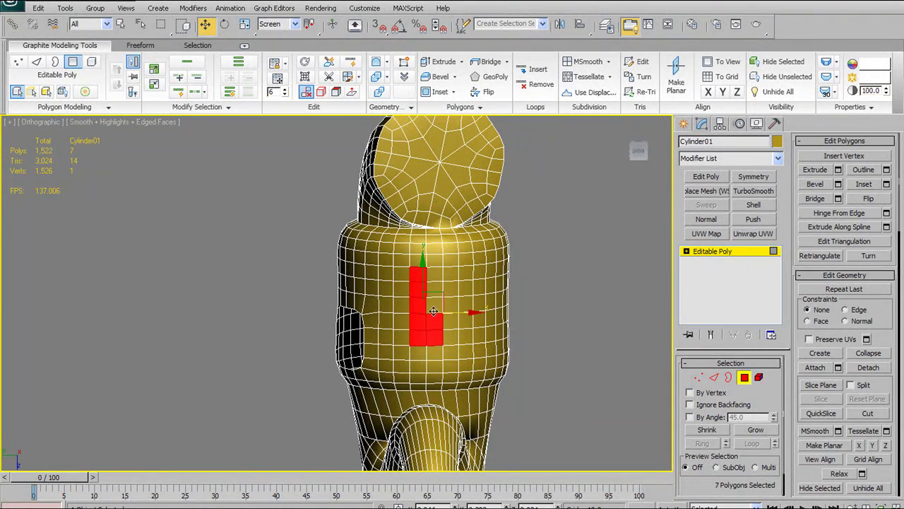
pyautogui.keyDown('ctrl'); pyautogui.click(434, 292); pyautogui.keyUp('ctrl')
pyautogui.keyDown('ctrl'); pyautogui.click(434, 276); pyautogui.keyUp('ctrl')
pyautogui.keyDown('alt'); pyautogui.moveTo(401, 347); pyautogui.dragTo(464, 314, button='middle'); pyautogui.keyUp('alt')
pyautogui.scroll(-2, 295, 290)
pyautogui.scroll(2, 410, 285)
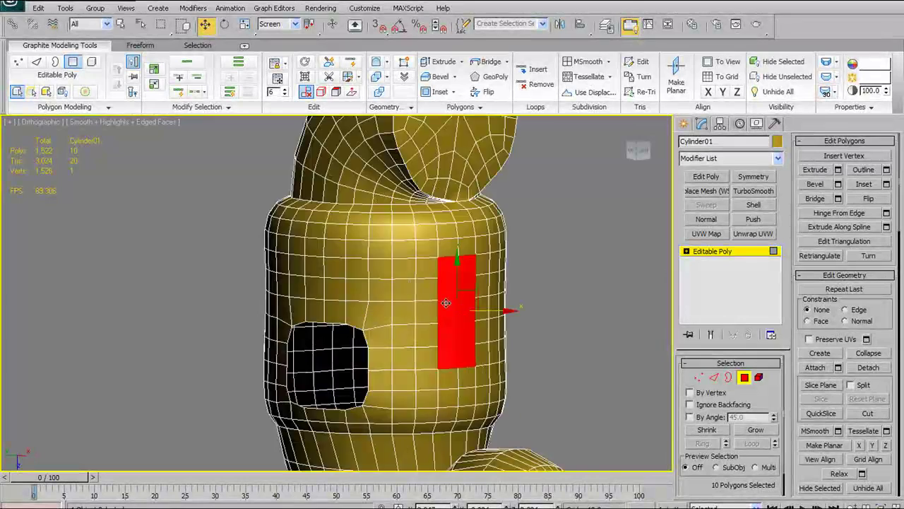
# - Open the Hinge From Edge settings for the selected block of side polygons
pyautogui.scroll(-2, 410, 286)
pyautogui.keyDown('alt'); pyautogui.moveTo(392, 286); pyautogui.dragTo(298, 258, button='middle'); pyautogui.keyUp('alt')
pyautogui.keyDown('alt'); pyautogui.moveTo(439, 170); pyautogui.dragTo(422, 190, button='middle'); pyautogui.keyUp('alt')
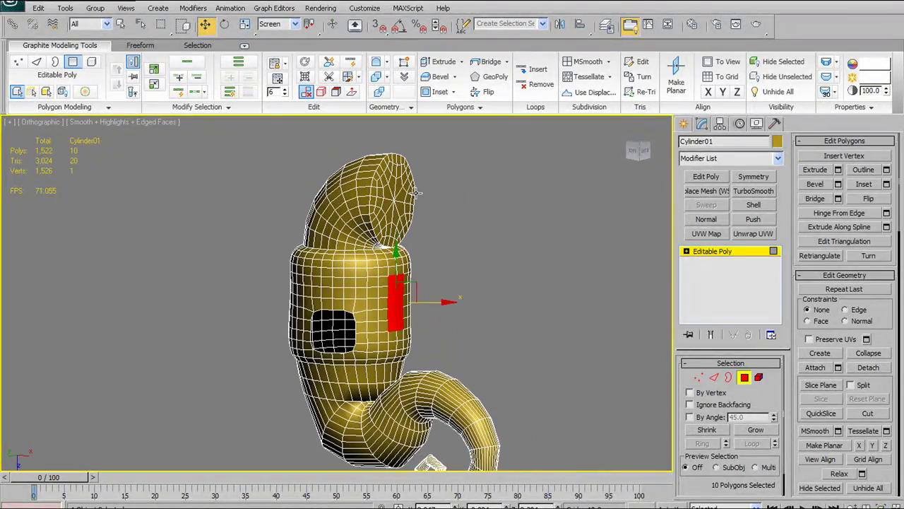
pyautogui.moveTo(497, 251); pyautogui.dragTo(469, 252, button='middle')
pyautogui.scroll(3, 460, 271)
pyautogui.keyDown('alt'); pyautogui.moveTo(393, 270); pyautogui.dragTo(402, 204, button='middle'); pyautogui.keyUp('alt')
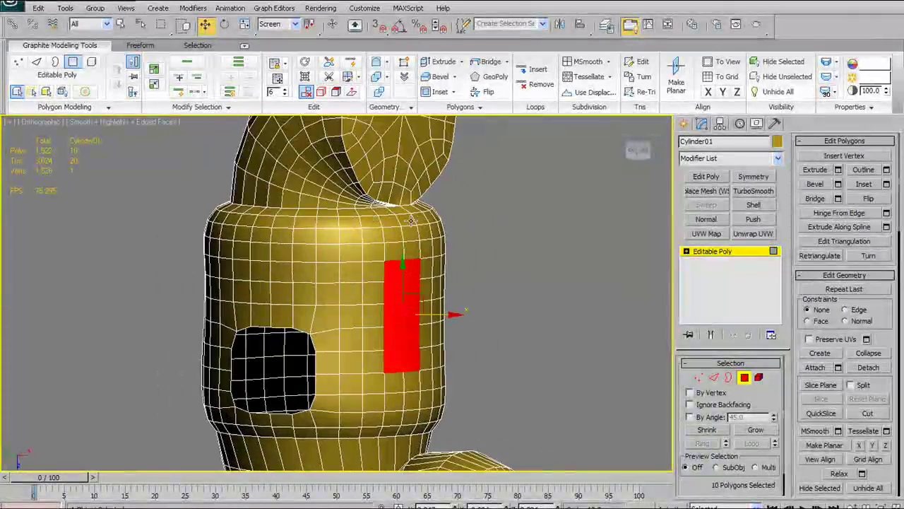
pyautogui.click(466, 106)
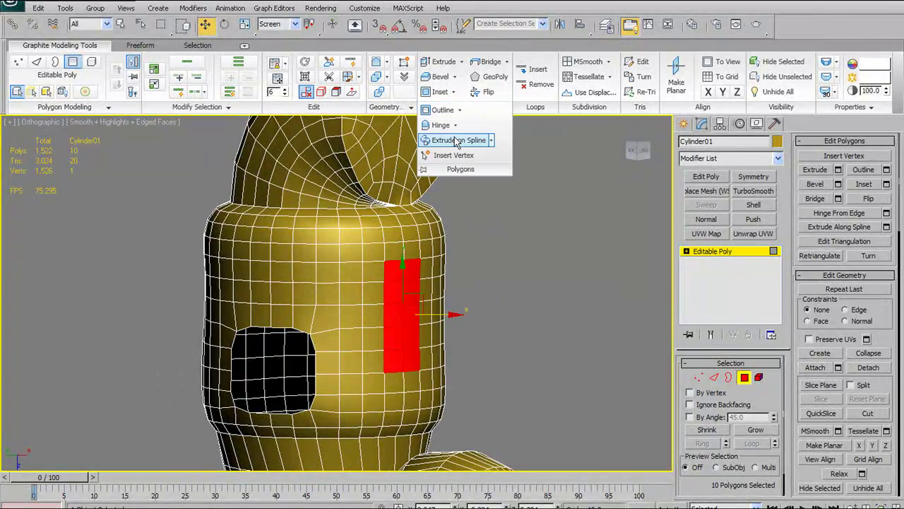
pyautogui.click(444, 125)
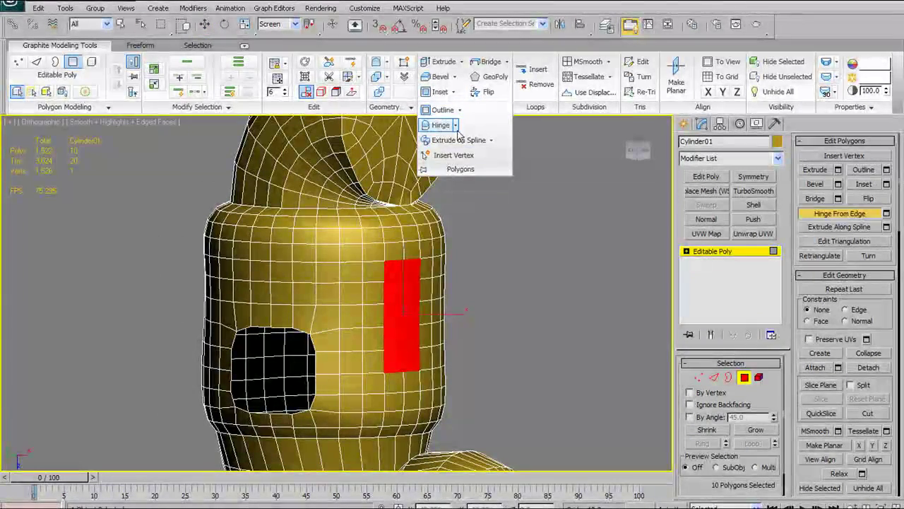
pyautogui.keyDown('shift'); pyautogui.click(439, 129); pyautogui.keyUp('shift')
# - Pick the vertical edge on the block's far side from the square opening as the hinge
pyautogui.keyDown('alt'); pyautogui.moveTo(424, 258); pyautogui.dragTo(406, 277, button='middle'); pyautogui.keyUp('alt')
pyautogui.keyDown('alt'); pyautogui.moveTo(446, 314); pyautogui.dragTo(512, 300, button='middle'); pyautogui.keyUp('alt')
pyautogui.click(161, 226)
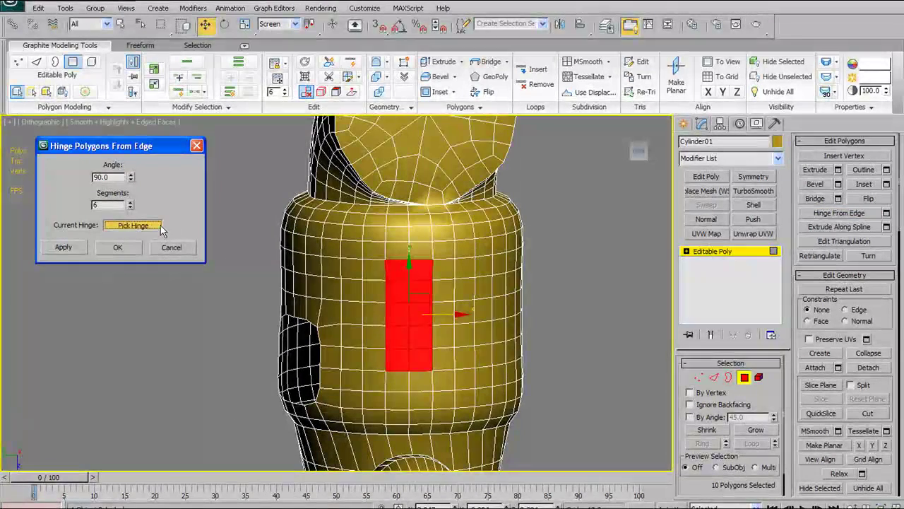
pyautogui.click(433, 309)
pyautogui.keyDown('alt'); pyautogui.moveTo(432, 311); pyautogui.dragTo(438, 239, button='middle'); pyautogui.keyUp('alt')
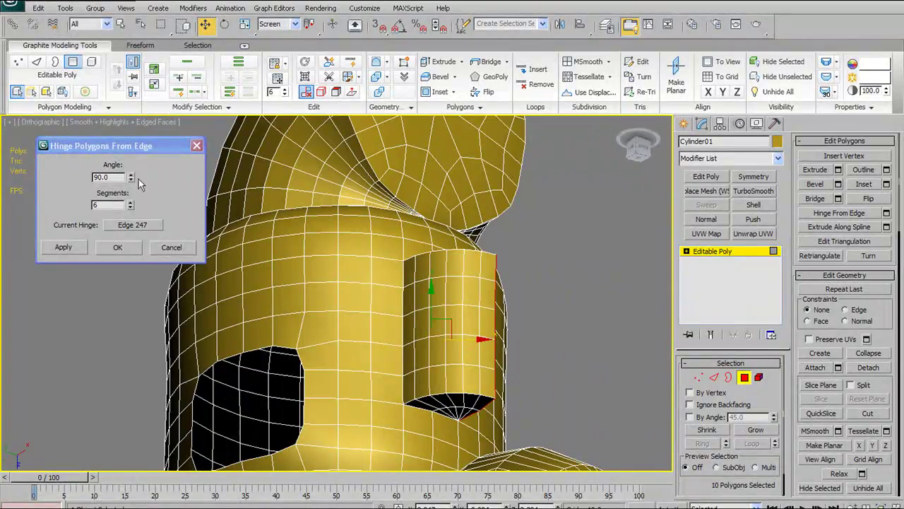
# - Try a hinge Angle of 111.5 on the side block, then set it back to 90
pyautogui.moveTo(131, 177); pyautogui.dragTo(153, 148)
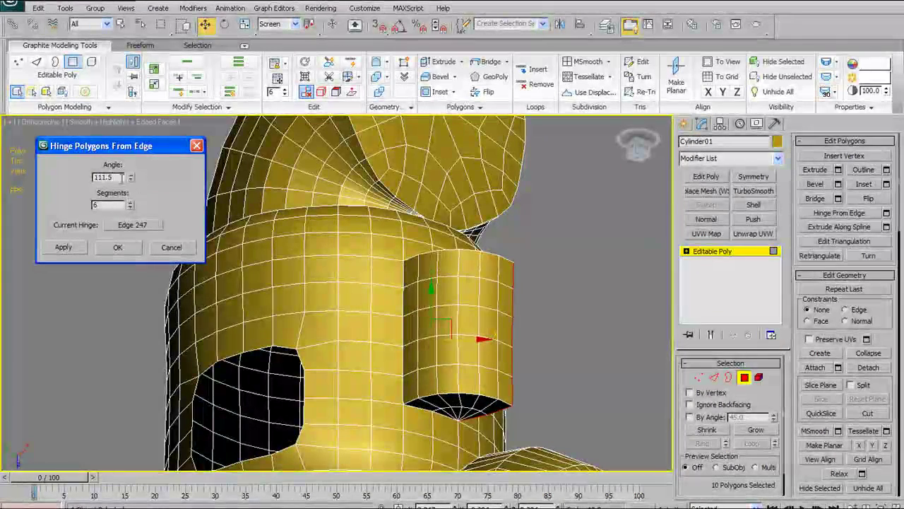
pyautogui.write('90')
pyautogui.middleClick(394, 298)
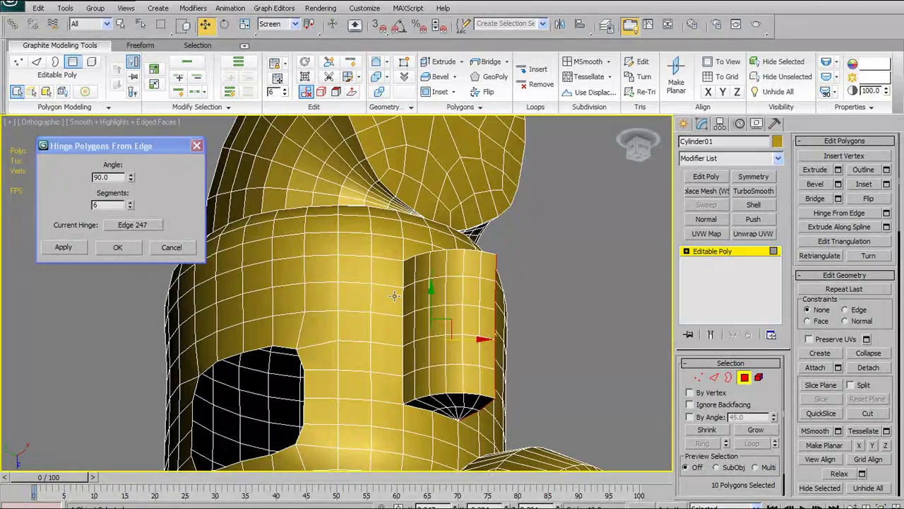
# - Vary the number of hinge segments and commit the 90-degree hinge on the side block of polygons
pyautogui.keyDown('alt'); pyautogui.moveTo(462, 306); pyautogui.dragTo(360, 311, button='middle'); pyautogui.keyUp('alt')
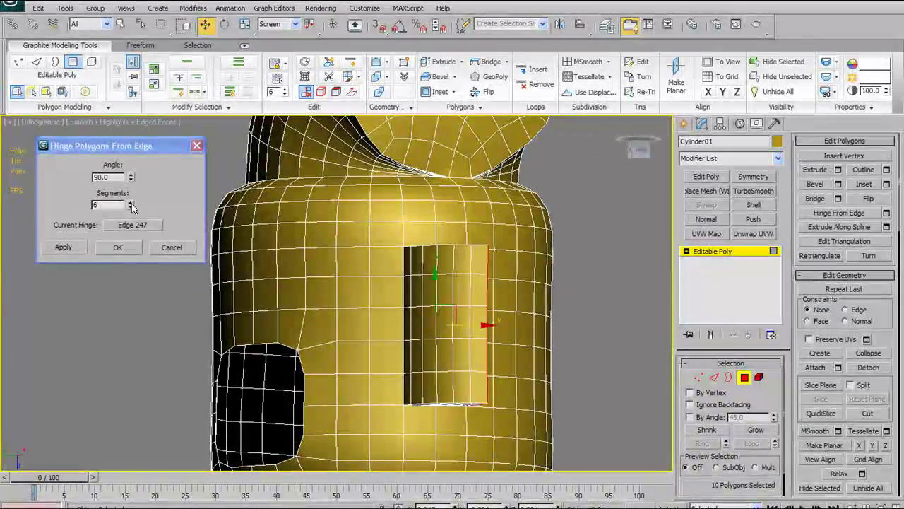
pyautogui.moveTo(131, 208); pyautogui.dragTo(134, 205)
pyautogui.keyDown('alt'); pyautogui.moveTo(395, 226); pyautogui.dragTo(510, 348, button='middle'); pyautogui.keyUp('alt')
pyautogui.keyDown('alt'); pyautogui.moveTo(417, 205); pyautogui.dragTo(420, 252, button='middle'); pyautogui.keyUp('alt')
pyautogui.click(118, 248)
# - Draw a long tapered branch ending in a curl out from the cylinder's side wall, opposite the hinged block, with the Branches tool
pyautogui.keyDown('alt'); pyautogui.moveTo(504, 313); pyautogui.dragTo(325, 224, button='middle'); pyautogui.keyUp('alt')
pyautogui.scroll(-3, 443, 348)
pyautogui.scroll(-2, 286, 266)
pyautogui.scroll(5, 326, 220)
pyautogui.scroll(-2, 442, 226)
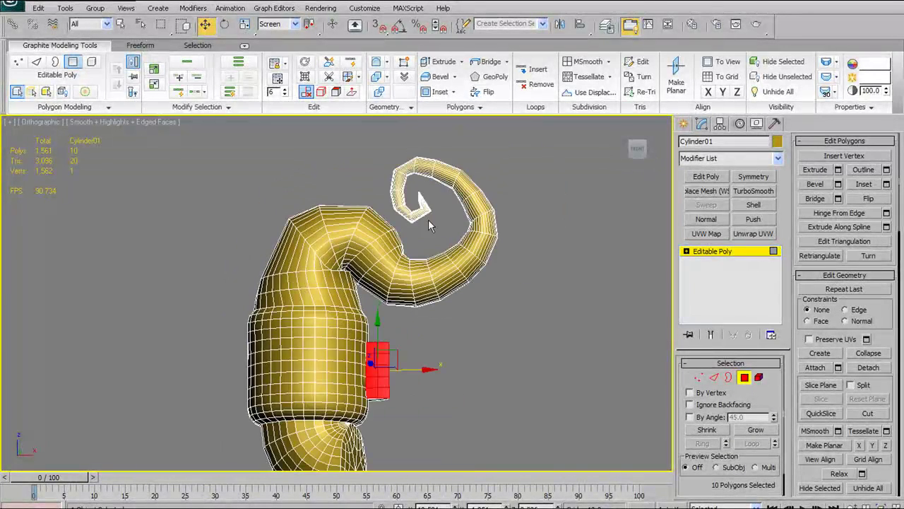
pyautogui.click(141, 46)
pyautogui.moveTo(396, 209)
pyautogui.mouseDown(button='middle')
pyautogui.moveTo(352, 233)
pyautogui.moveTo(400, 226)
pyautogui.moveTo(307, 226)
pyautogui.moveTo(442, 228)
pyautogui.moveTo(411, 225)
pyautogui.mouseUp(button='middle')
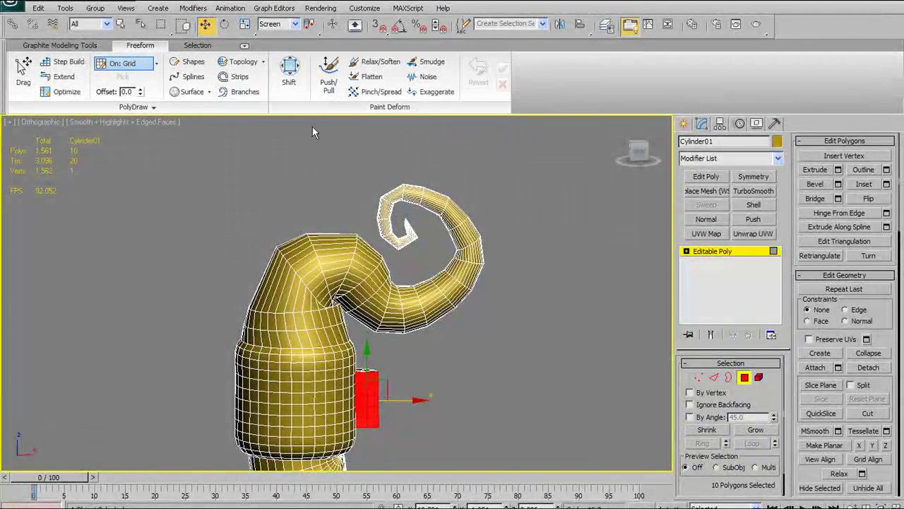
pyautogui.click(237, 97)
pyautogui.moveTo(468, 330); pyautogui.dragTo(509, 284, button='middle')
pyautogui.keyDown('alt'); pyautogui.moveTo(509, 284); pyautogui.dragTo(392, 347, button='middle'); pyautogui.keyUp('alt')
pyautogui.press('f')
pyautogui.scroll(6, 398, 349)
pyautogui.scroll(-3, 370, 292)
pyautogui.moveTo(359, 271); pyautogui.dragTo(335, 351, button='middle')
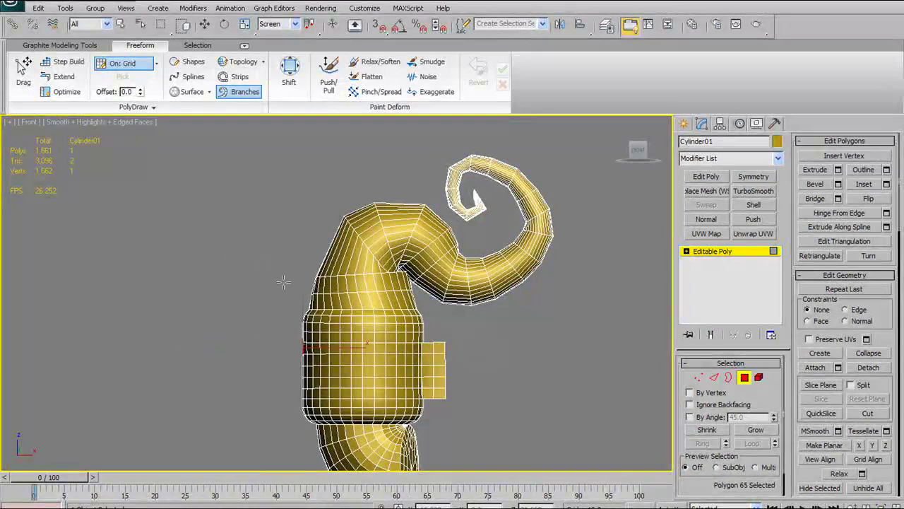
pyautogui.keyDown('alt'); pyautogui.moveTo(310, 288); pyautogui.dragTo(329, 390, button='middle'); pyautogui.keyUp('alt')
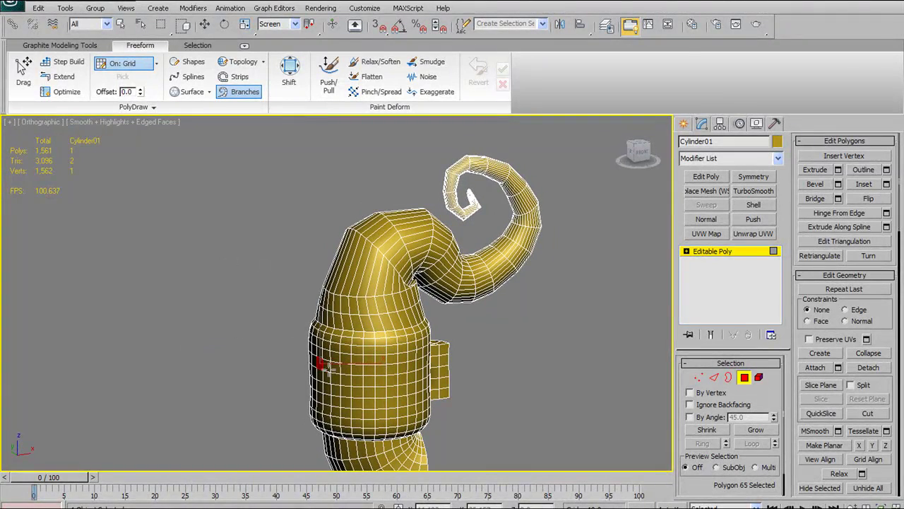
pyautogui.moveTo(251, 275)
pyautogui.mouseDown()
pyautogui.moveTo(238, 305)
pyautogui.moveTo(249, 288)
pyautogui.mouseUp()
# - Try drawing further branches from the model with the Branches tool at several viewing angles
pyautogui.moveTo(439, 335)
pyautogui.keyDown('alt'); pyautogui.mouseDown(button='middle')
pyautogui.moveTo(413, 342)
pyautogui.moveTo(456, 333)
pyautogui.moveTo(460, 368)
pyautogui.moveTo(460, 354)
pyautogui.moveTo(438, 375)
pyautogui.mouseUp(button='middle'); pyautogui.keyUp('alt')
pyautogui.moveTo(434, 383)
pyautogui.keyDown('shift'); pyautogui.mouseDown()
pyautogui.moveTo(491, 399)
pyautogui.moveTo(565, 318)
pyautogui.moveTo(518, 342)
pyautogui.mouseUp(); pyautogui.keyUp('shift')
pyautogui.hotkey('ctrl', 'z')
pyautogui.keyDown('alt'); pyautogui.moveTo(505, 334); pyautogui.dragTo(326, 359, button='middle'); pyautogui.keyUp('alt')
pyautogui.moveTo(195, 383)
pyautogui.keyDown('shift'); pyautogui.mouseDown()
pyautogui.moveTo(177, 306)
pyautogui.moveTo(211, 344)
pyautogui.mouseUp(); pyautogui.keyUp('shift')
pyautogui.keyDown('alt'); pyautogui.moveTo(261, 326); pyautogui.dragTo(410, 329, button='middle'); pyautogui.keyUp('alt')
pyautogui.hotkey('ctrl', 'z')
pyautogui.moveTo(321, 381); pyautogui.dragTo(344, 337, button='middle')
pyautogui.moveTo(429, 370)
pyautogui.keyDown('shift'); pyautogui.mouseDown()
pyautogui.moveTo(530, 317)
pyautogui.moveTo(403, 244)
pyautogui.moveTo(438, 297)
pyautogui.moveTo(429, 282)
pyautogui.moveTo(427, 292)
pyautogui.mouseUp(); pyautogui.keyUp('shift')
pyautogui.moveTo(495, 332)
pyautogui.keyDown('alt'); pyautogui.mouseDown(button='middle')
pyautogui.moveTo(303, 323)
pyautogui.moveTo(465, 327)
pyautogui.moveTo(205, 303)
pyautogui.mouseUp(button='middle'); pyautogui.keyUp('alt')
pyautogui.hotkey('ctrl', 'z')
pyautogui.hotkey('ctrl', 'z')
# - Try drawing a curled sub-branch off the lower bend of the main branch
pyautogui.moveTo(205, 304); pyautogui.dragTo(297, 297, button='middle')
pyautogui.scroll(4, 297, 296)
pyautogui.scroll(-2, 363, 322)
pyautogui.keyDown('alt'); pyautogui.moveTo(363, 323); pyautogui.dragTo(285, 301, button='middle'); pyautogui.keyUp('alt')
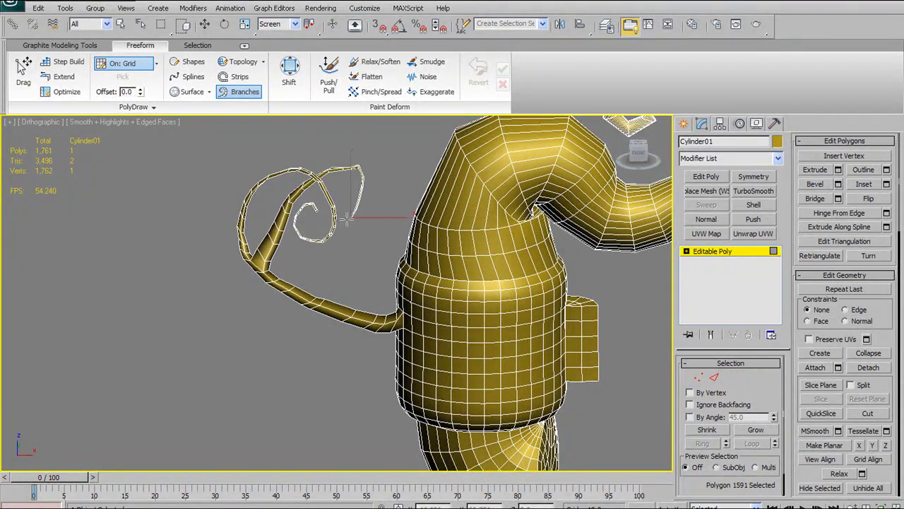
pyautogui.hotkey('ctrl', 'z')
# - Draw four curled sub-branches off the main branch, two near its lower bend and two from its upper loop
pyautogui.moveTo(275, 292)
pyautogui.mouseDown()
pyautogui.moveTo(202, 347)
pyautogui.moveTo(149, 318)
pyautogui.moveTo(190, 311)
pyautogui.mouseUp()
pyautogui.moveTo(189, 311)
pyautogui.keyDown('alt'); pyautogui.mouseDown(button='middle')
pyautogui.moveTo(438, 304)
pyautogui.moveTo(360, 293)
pyautogui.moveTo(347, 252)
pyautogui.moveTo(323, 299)
pyautogui.moveTo(328, 311)
pyautogui.moveTo(310, 300)
pyautogui.mouseUp(button='middle'); pyautogui.keyUp('alt')
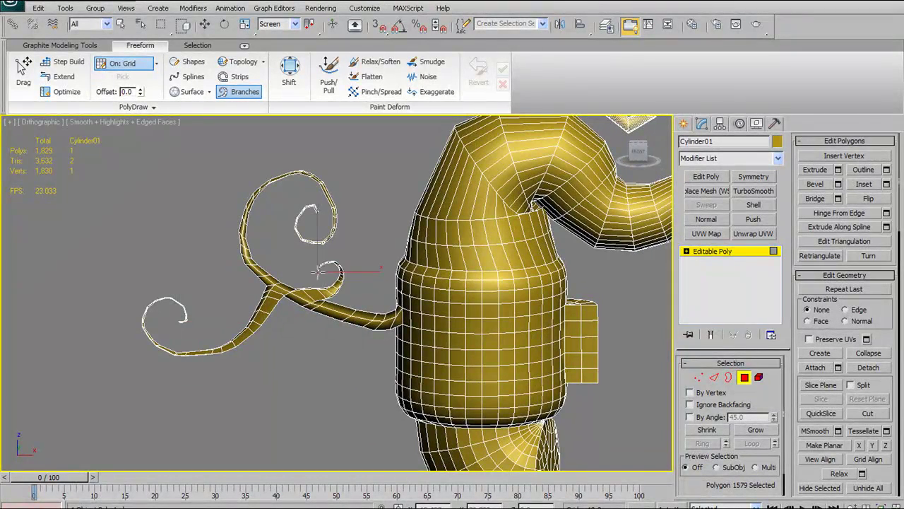
pyautogui.moveTo(244, 202)
pyautogui.mouseDown()
pyautogui.moveTo(198, 178)
pyautogui.moveTo(231, 160)
pyautogui.mouseUp()
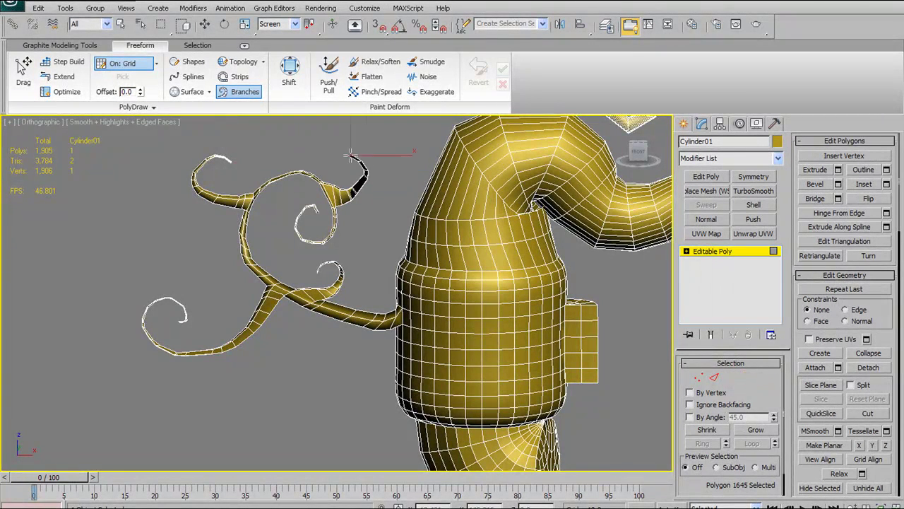
# - Start the Shift deform tool and set its brush to Full Strength 20 and Falloff 193
pyautogui.scroll(-5, 522, 313)
pyautogui.moveTo(500, 311); pyautogui.dragTo(417, 320, button='middle')
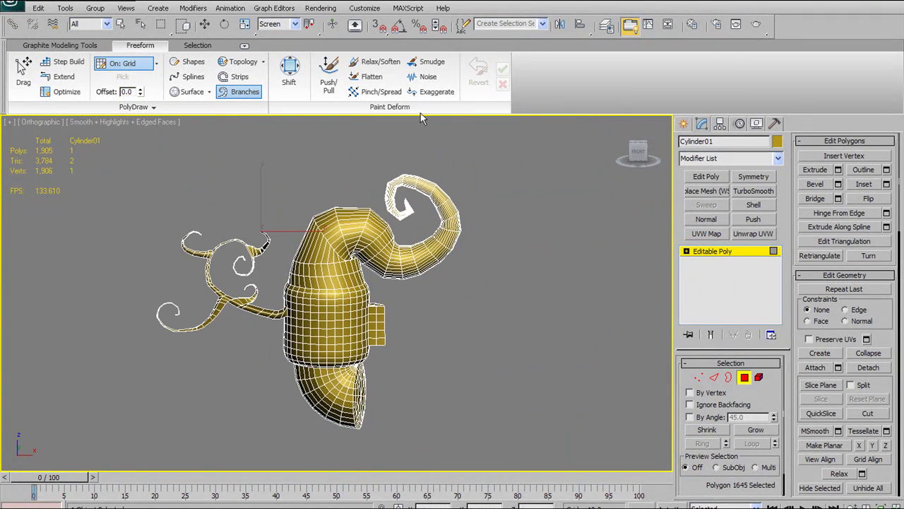
pyautogui.moveTo(401, 250); pyautogui.dragTo(400, 286, button='middle')
pyautogui.scroll(4, 398, 262)
pyautogui.scroll(-2, 397, 262)
pyautogui.click(289, 83)
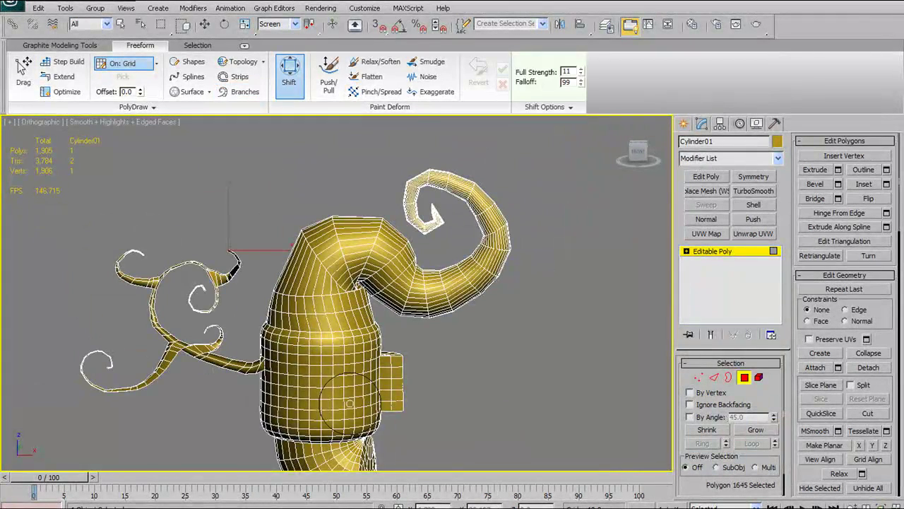
pyautogui.moveTo(407, 372); pyautogui.dragTo(384, 326, button='middle')
pyautogui.moveTo(342, 212)
pyautogui.mouseDown(button='middle')
pyautogui.moveTo(337, 253)
pyautogui.moveTo(350, 232)
pyautogui.moveTo(368, 276)
pyautogui.mouseUp(button='middle')
pyautogui.scroll(2, 364, 262)
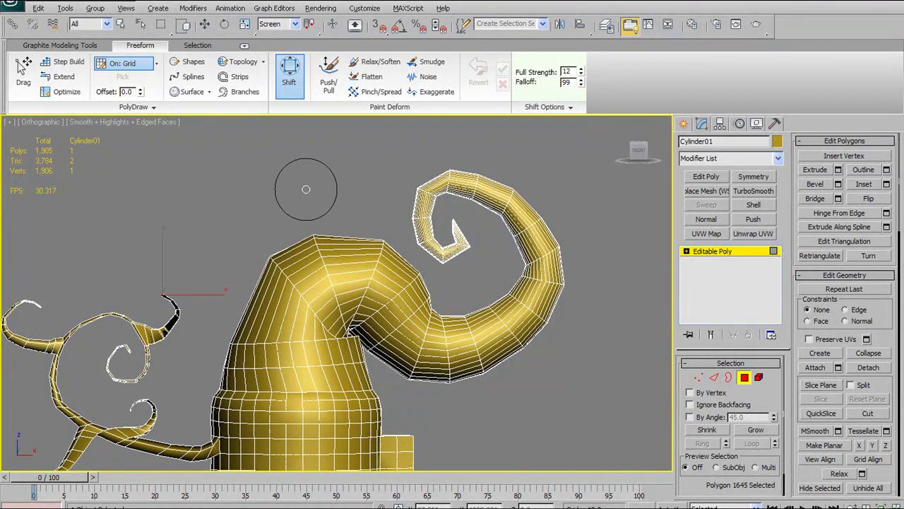
pyautogui.moveTo(311, 201)
pyautogui.keyDown('ctrl'); pyautogui.mouseDown()
pyautogui.moveTo(310, 151)
pyautogui.moveTo(310, 175)
pyautogui.mouseUp(); pyautogui.keyUp('ctrl')
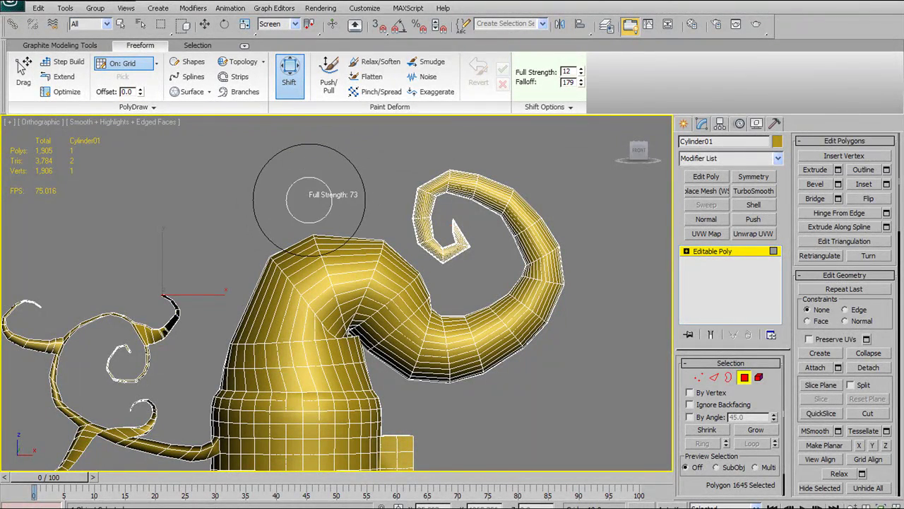
pyautogui.keyDown('ctrl'); pyautogui.moveTo(310, 196); pyautogui.dragTo(310, 198); pyautogui.keyUp('ctrl')
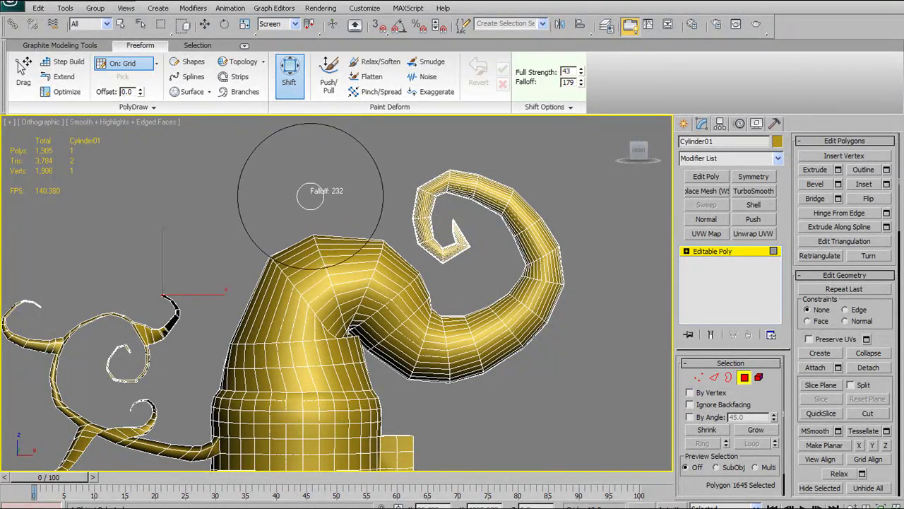
pyautogui.keyDown('ctrl'); pyautogui.keyDown('shift'); pyautogui.moveTo(313, 203); pyautogui.dragTo(315, 197); pyautogui.keyUp('shift'); pyautogui.keyUp('ctrl')
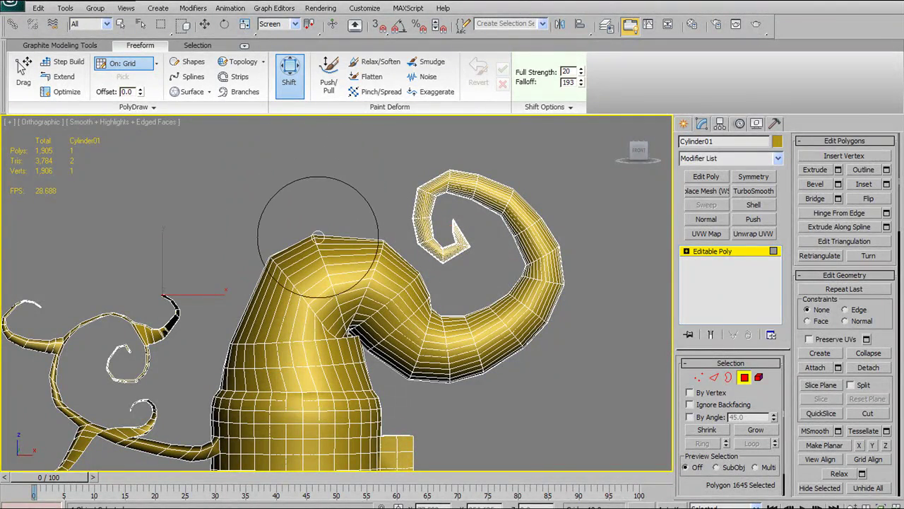
# - Reshape the upper section with the Shift brush, raising the bend's top into a peak and pulling the tapered curl's outer side outward
pyautogui.moveTo(319, 236)
pyautogui.mouseDown()
pyautogui.moveTo(304, 214)
pyautogui.moveTo(337, 213)
pyautogui.moveTo(319, 212)
pyautogui.mouseUp()
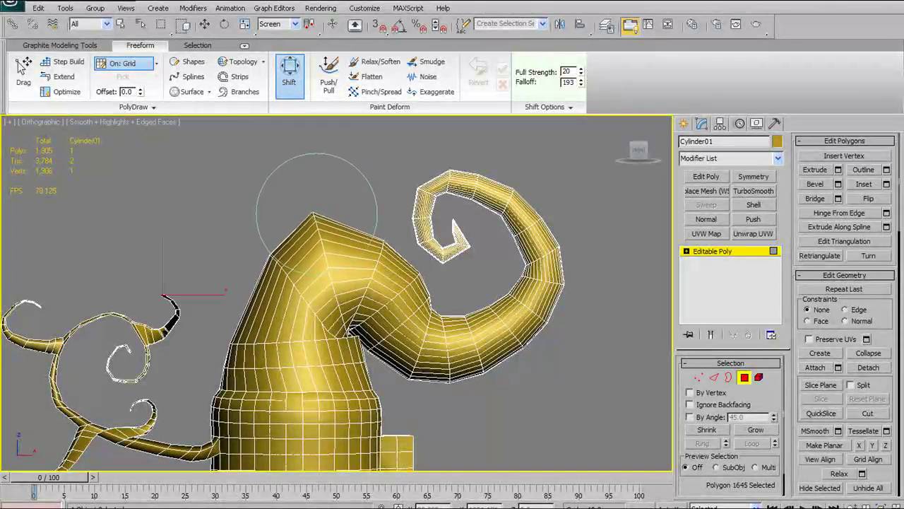
pyautogui.moveTo(281, 254); pyautogui.dragTo(260, 253)
pyautogui.keyDown('alt'); pyautogui.moveTo(350, 243); pyautogui.dragTo(440, 221, button='middle'); pyautogui.keyUp('alt')
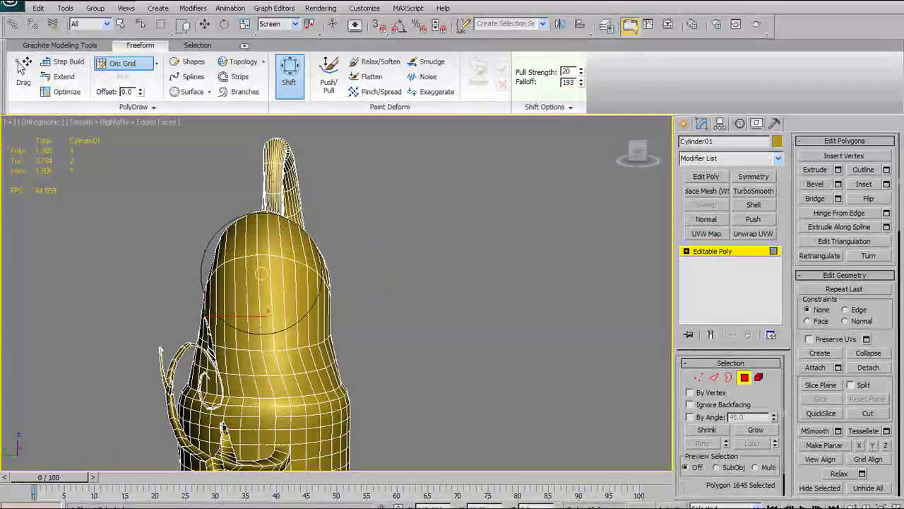
pyautogui.keyDown('alt'); pyautogui.moveTo(283, 219); pyautogui.dragTo(197, 225, button='middle'); pyautogui.keyUp('alt')
pyautogui.keyDown('alt'); pyautogui.moveTo(414, 276); pyautogui.dragTo(369, 281, button='middle'); pyautogui.keyUp('alt')
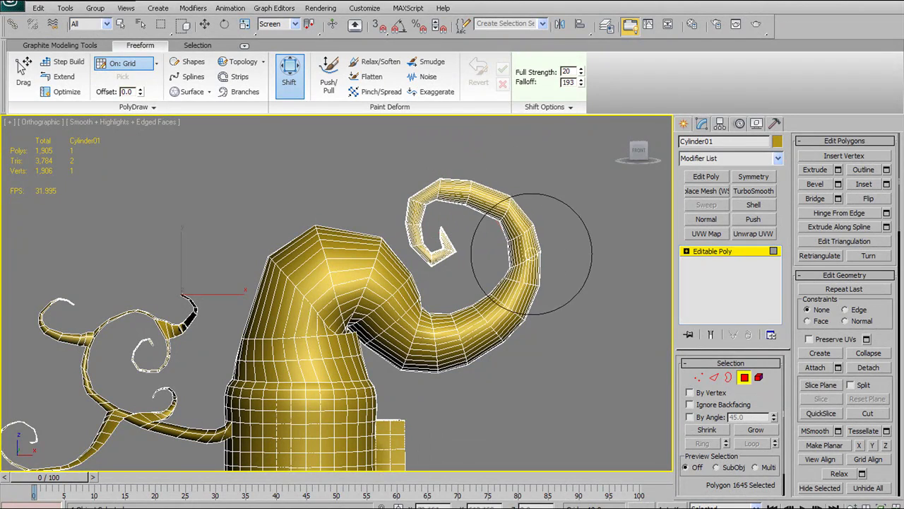
pyautogui.moveTo(537, 254); pyautogui.dragTo(538, 257)
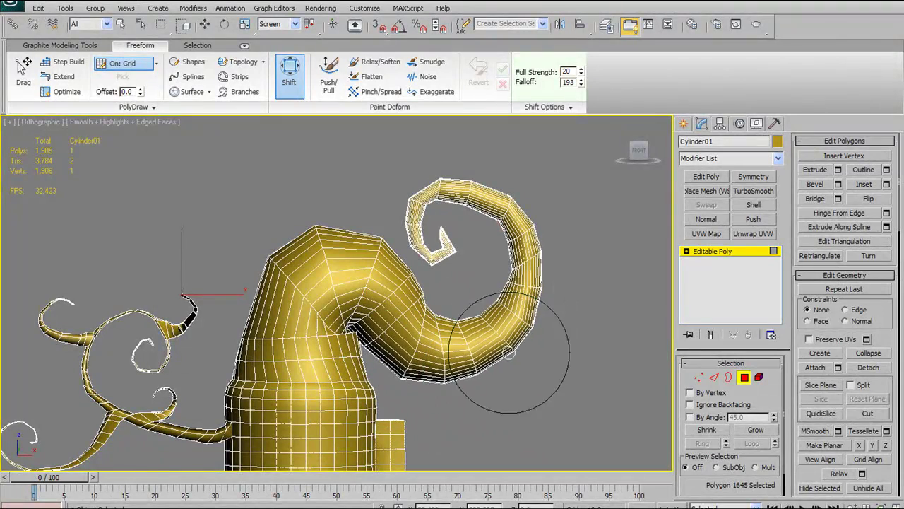
# - Bulge the cylinder's side wall outward below the bend with the Shift brush
pyautogui.keyDown('alt'); pyautogui.moveTo(564, 291); pyautogui.dragTo(590, 176, button='middle'); pyautogui.keyUp('alt')
pyautogui.keyDown('alt'); pyautogui.moveTo(529, 208); pyautogui.dragTo(615, 212, button='middle'); pyautogui.keyUp('alt')
pyautogui.moveTo(397, 317)
pyautogui.keyDown('alt'); pyautogui.mouseDown(button='middle')
pyautogui.moveTo(339, 319)
pyautogui.moveTo(388, 325)
pyautogui.mouseUp(button='middle'); pyautogui.keyUp('alt')
pyautogui.moveTo(388, 325); pyautogui.dragTo(397, 306)
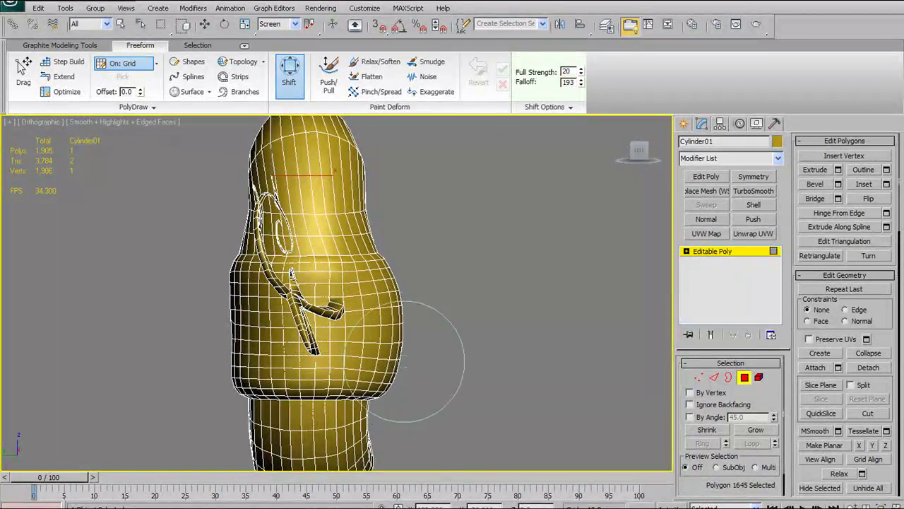
pyautogui.moveTo(460, 331)
pyautogui.keyDown('alt'); pyautogui.mouseDown(button='middle')
pyautogui.moveTo(375, 327)
pyautogui.moveTo(389, 212)
pyautogui.moveTo(328, 174)
pyautogui.moveTo(354, 185)
pyautogui.moveTo(465, 304)
pyautogui.moveTo(484, 270)
pyautogui.mouseUp(button='middle'); pyautogui.keyUp('alt')
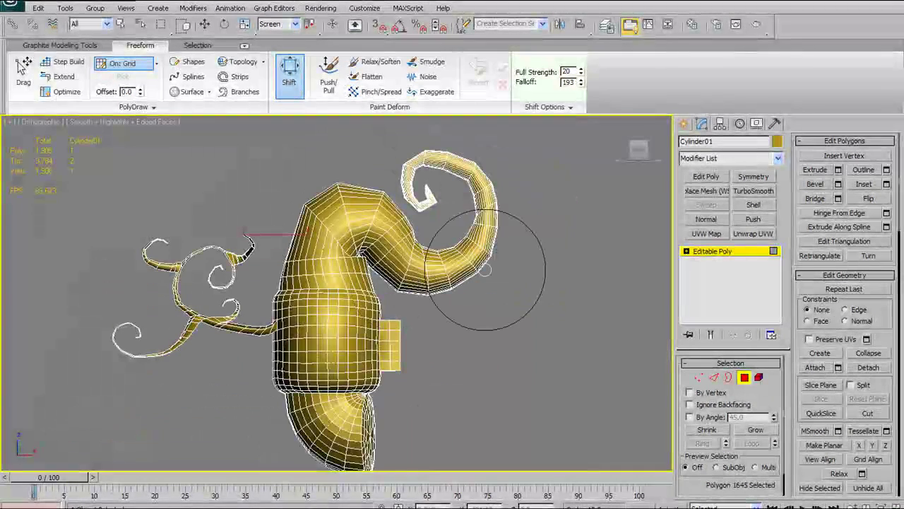
# - Apply TurboSmooth to the model and convert the result to an editable poly
pyautogui.click(753, 190)
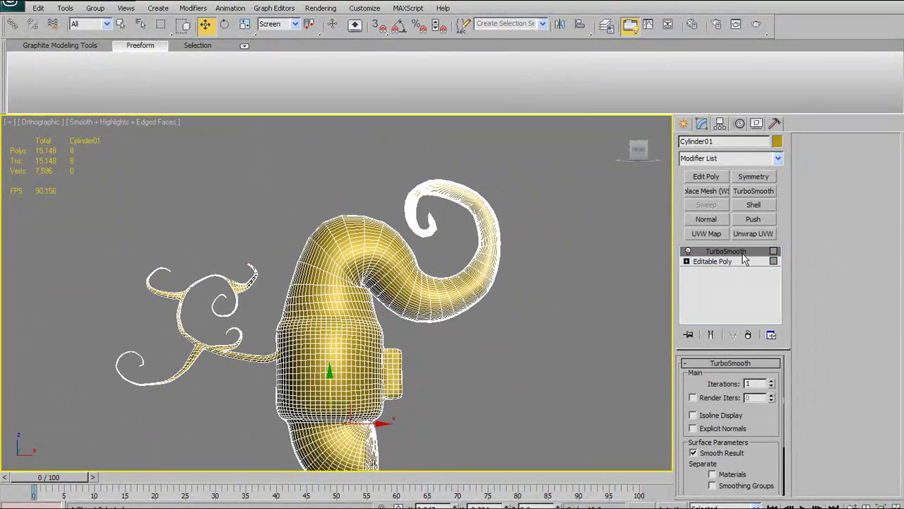
pyautogui.rightClick(743, 253)
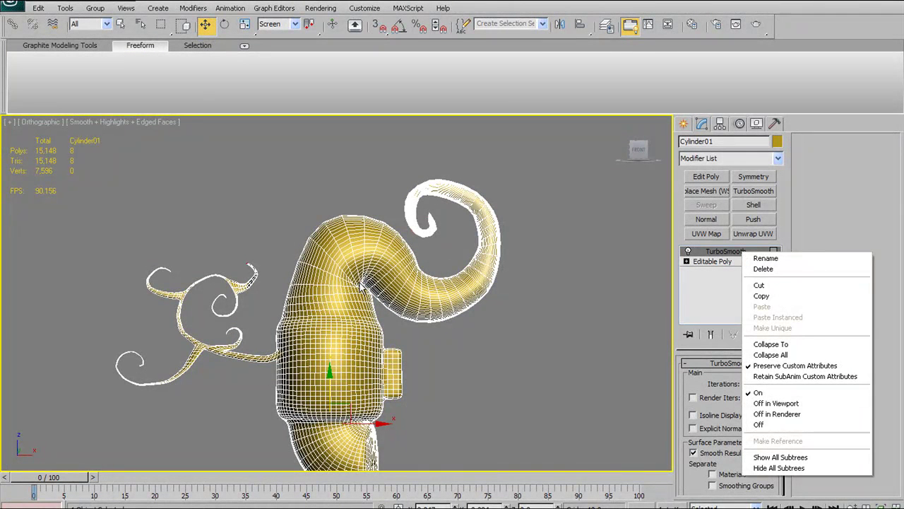
pyautogui.click(377, 256)
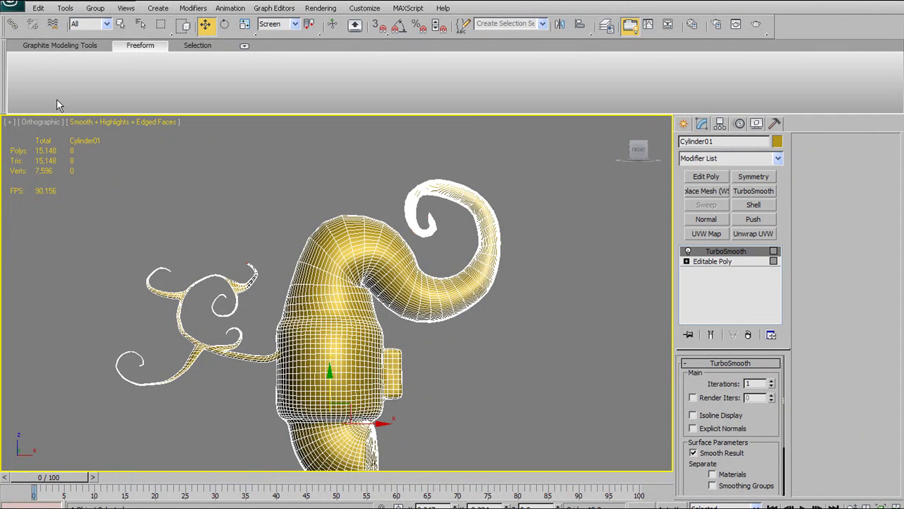
pyautogui.moveTo(464, 258); pyautogui.dragTo(479, 237, button='middle')
pyautogui.rightClick(355, 234)
pyautogui.moveTo(398, 351)
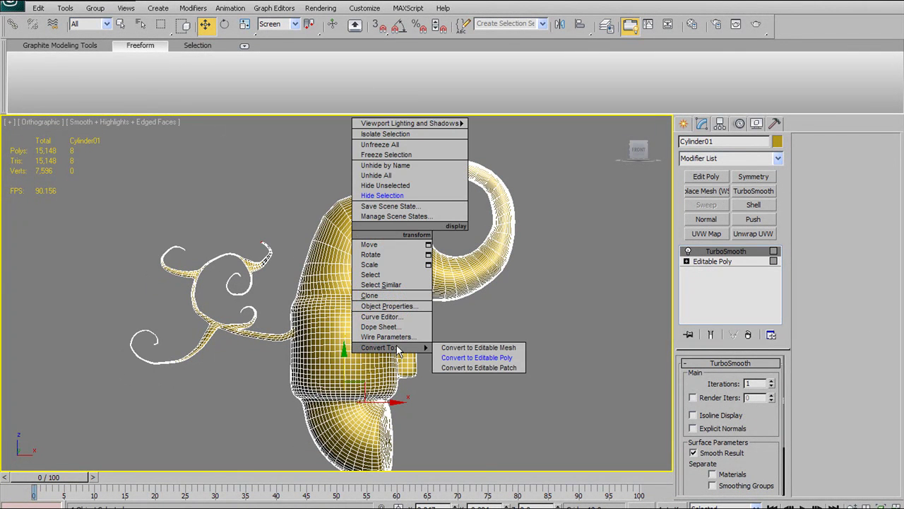
pyautogui.click(464, 359)
# - Paint a short Push/Pull stroke on the bend above the cylinder with brush Size 20, Strength 1.0 and Offset 4.0
pyautogui.scroll(5, 360, 183)
pyautogui.keyDown('alt'); pyautogui.moveTo(366, 202); pyautogui.dragTo(389, 238, button='middle'); pyautogui.keyUp('alt')
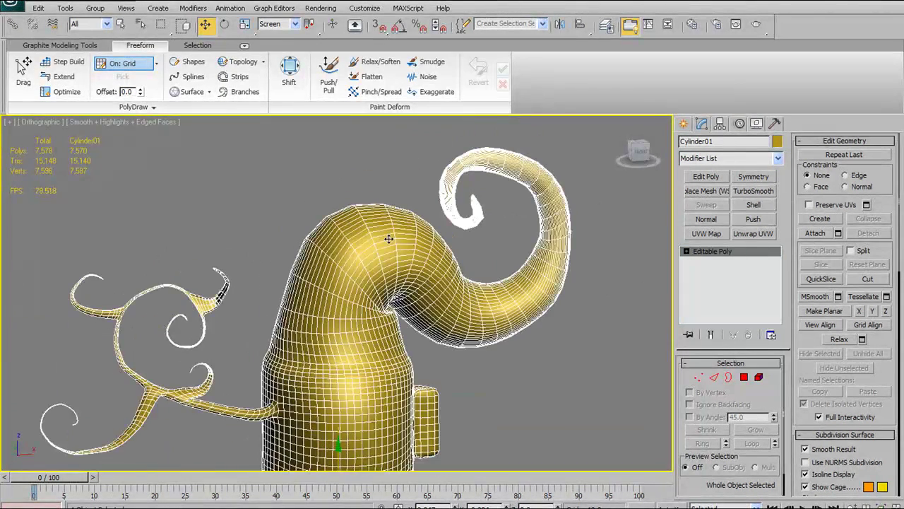
pyautogui.click(330, 78)
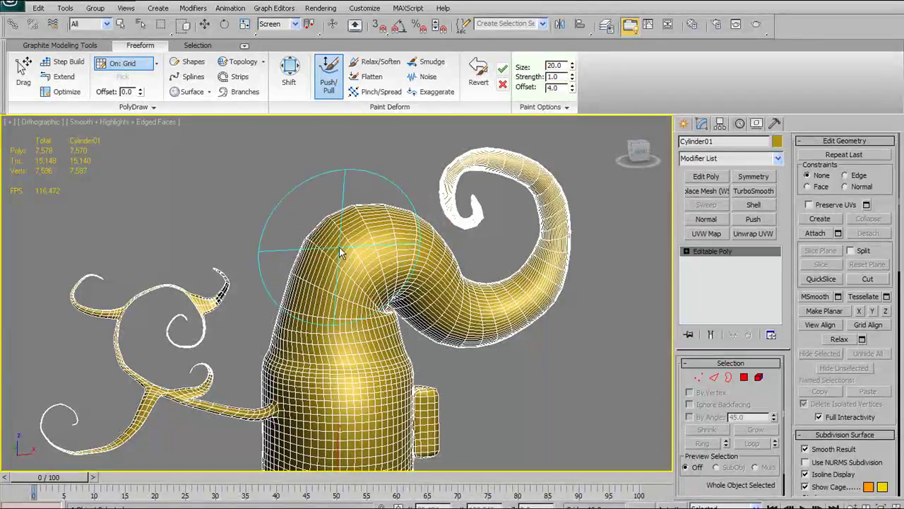
pyautogui.moveTo(339, 245); pyautogui.dragTo(345, 246)
pyautogui.moveTo(357, 250)
pyautogui.keyDown('alt'); pyautogui.mouseDown(button='middle')
pyautogui.moveTo(409, 302)
pyautogui.moveTo(368, 179)
pyautogui.mouseUp(button='middle'); pyautogui.keyUp('alt')
pyautogui.scroll(-3, 332, 346)
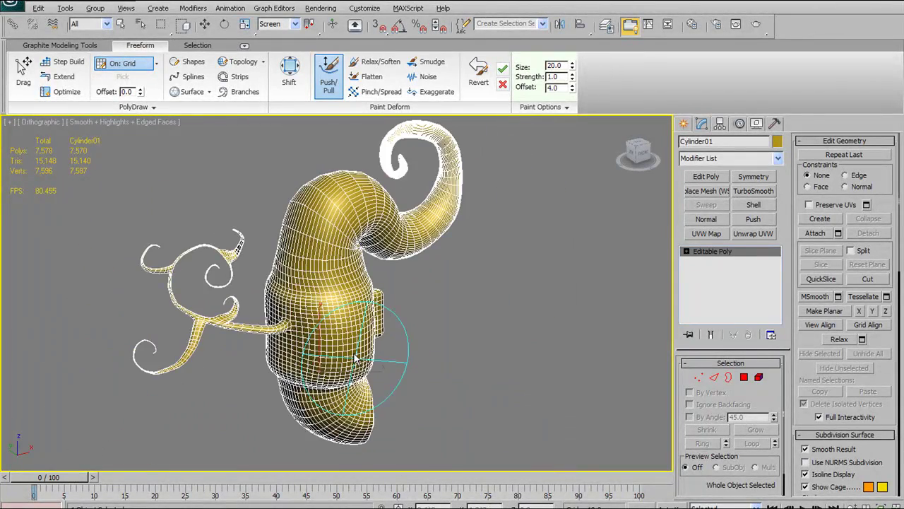
# - Try a Push/Pull stroke on the cylinder wall between the branch and the hinged block
pyautogui.keyDown('alt'); pyautogui.moveTo(360, 366); pyautogui.dragTo(355, 354, button='middle'); pyautogui.keyUp('alt')
pyautogui.scroll(3, 356, 356)
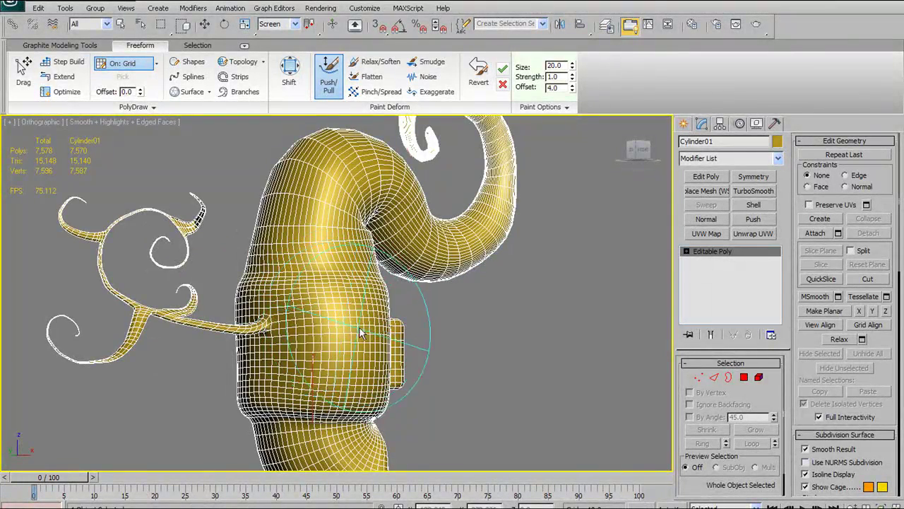
pyautogui.keyDown('alt'); pyautogui.moveTo(360, 327); pyautogui.dragTo(408, 340, button='middle'); pyautogui.keyUp('alt')
pyautogui.moveTo(357, 324)
pyautogui.mouseDown()
pyautogui.moveTo(365, 315)
pyautogui.moveTo(358, 338)
pyautogui.moveTo(367, 331)
pyautogui.mouseUp()
pyautogui.hotkey('ctrl', 'z')
# - Paint Push/Pull strokes over the bulging cylinder wall beside the branch's base
pyautogui.moveTo(376, 330)
pyautogui.keyDown('alt'); pyautogui.mouseDown(button='middle')
pyautogui.moveTo(409, 332)
pyautogui.moveTo(387, 336)
pyautogui.moveTo(384, 314)
pyautogui.mouseUp(button='middle'); pyautogui.keyUp('alt')
pyautogui.moveTo(384, 315)
pyautogui.mouseDown()
pyautogui.moveTo(368, 332)
pyautogui.moveTo(393, 316)
pyautogui.mouseUp()
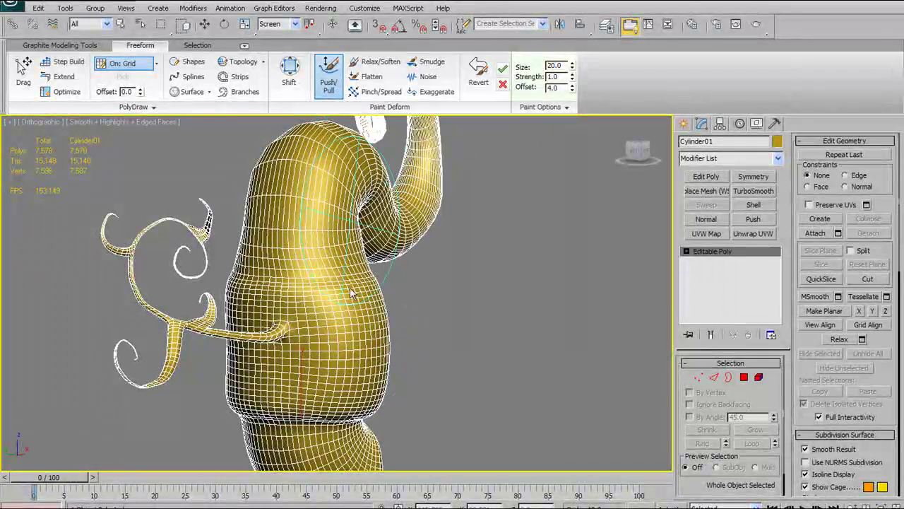
pyautogui.moveTo(353, 345); pyautogui.dragTo(361, 311)
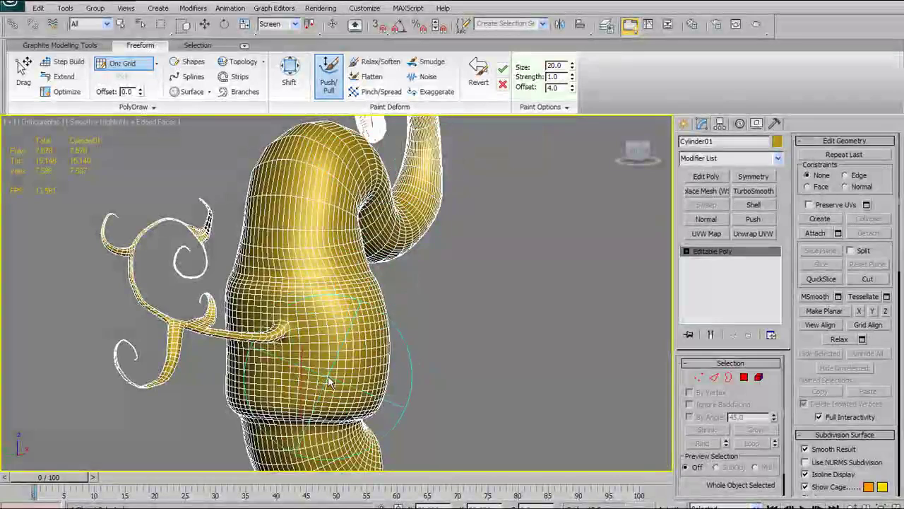
pyautogui.moveTo(328, 379); pyautogui.dragTo(356, 315)
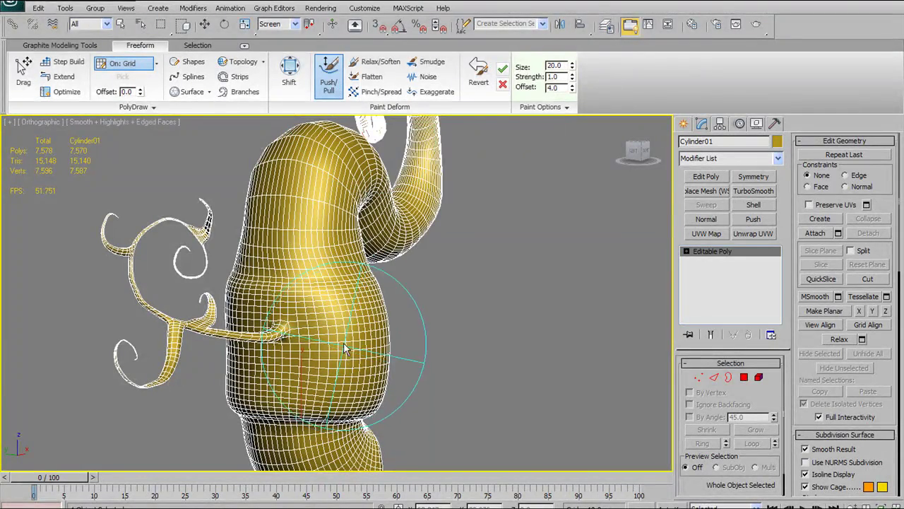
# - Set the Push/Pull brush to Size 10.4 and Strength 0.474
pyautogui.moveTo(349, 332)
pyautogui.keyDown('ctrl'); pyautogui.keyDown('shift'); pyautogui.mouseDown()
pyautogui.moveTo(359, 334)
pyautogui.moveTo(395, 260)
pyautogui.mouseUp(); pyautogui.keyUp('shift'); pyautogui.keyUp('ctrl')
pyautogui.moveTo(365, 298)
pyautogui.keyDown('alt'); pyautogui.keyDown('shift'); pyautogui.mouseDown()
pyautogui.moveTo(368, 326)
pyautogui.moveTo(365, 302)
pyautogui.moveTo(337, 304)
pyautogui.mouseUp(); pyautogui.keyUp('shift'); pyautogui.keyUp('alt')
pyautogui.moveTo(345, 345)
pyautogui.keyDown('ctrl'); pyautogui.keyDown('shift'); pyautogui.mouseDown()
pyautogui.moveTo(316, 372)
pyautogui.moveTo(93, 477)
pyautogui.mouseUp(); pyautogui.keyUp('shift'); pyautogui.keyUp('ctrl')
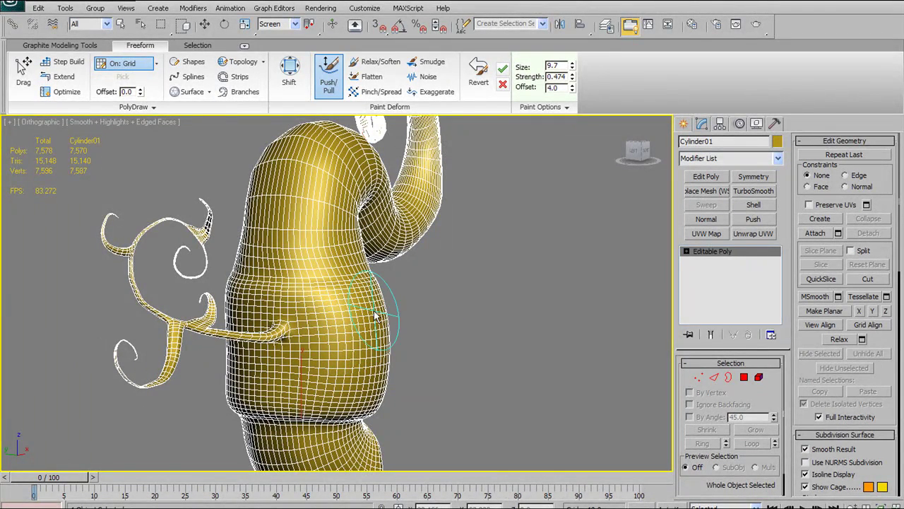
pyautogui.keyDown('ctrl'); pyautogui.keyDown('shift'); pyautogui.moveTo(359, 325); pyautogui.dragTo(361, 325); pyautogui.keyUp('shift'); pyautogui.keyUp('ctrl')
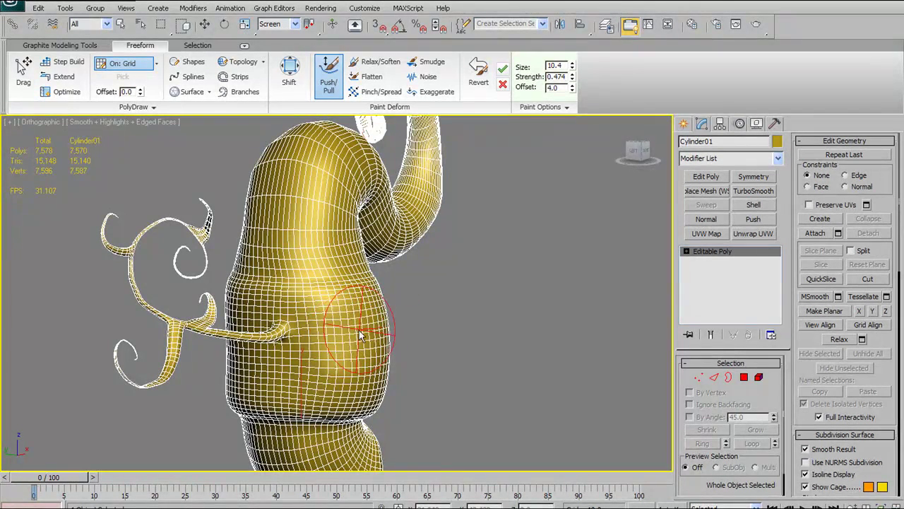
# - Paint a small raised bump on the cylinder wall with the reduced Push/Pull brush and relax its surface
pyautogui.moveTo(353, 332)
pyautogui.keyDown('alt'); pyautogui.mouseDown(button='middle')
pyautogui.moveTo(419, 318)
pyautogui.moveTo(364, 324)
pyautogui.mouseUp(button='middle'); pyautogui.keyUp('alt')
pyautogui.moveTo(364, 324)
pyautogui.mouseDown()
pyautogui.moveTo(347, 340)
pyautogui.moveTo(353, 328)
pyautogui.mouseUp()
pyautogui.keyDown('alt'); pyautogui.moveTo(379, 321); pyautogui.dragTo(382, 317, button='middle'); pyautogui.keyUp('alt')
pyautogui.moveTo(368, 328)
pyautogui.mouseDown()
pyautogui.moveTo(388, 323)
pyautogui.moveTo(386, 313)
pyautogui.moveTo(359, 359)
pyautogui.moveTo(394, 315)
pyautogui.moveTo(404, 329)
pyautogui.mouseUp()
pyautogui.keyDown('alt'); pyautogui.moveTo(404, 329); pyautogui.dragTo(354, 332, button='middle'); pyautogui.keyUp('alt')
pyautogui.keyDown('shift'); pyautogui.moveTo(353, 334); pyautogui.dragTo(355, 356); pyautogui.keyUp('shift')
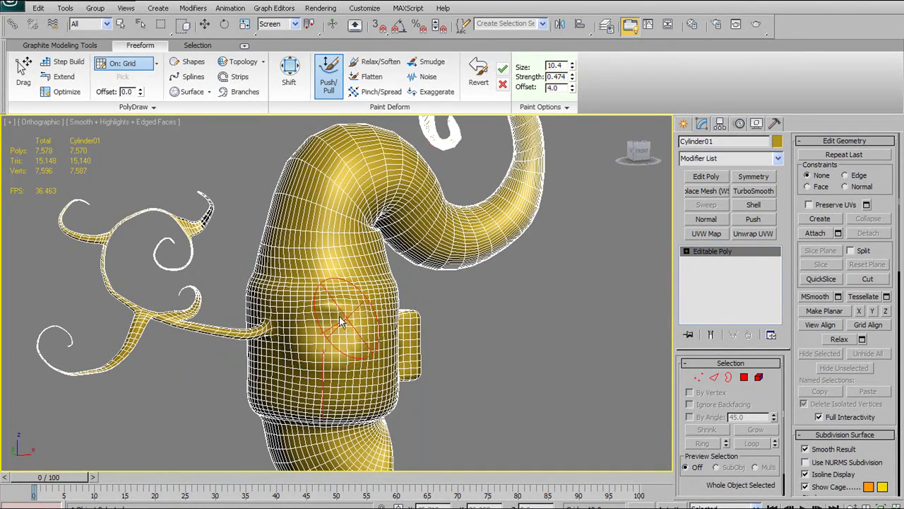
pyautogui.keyDown('alt'); pyautogui.moveTo(335, 334); pyautogui.dragTo(384, 331, button='middle'); pyautogui.keyUp('alt')
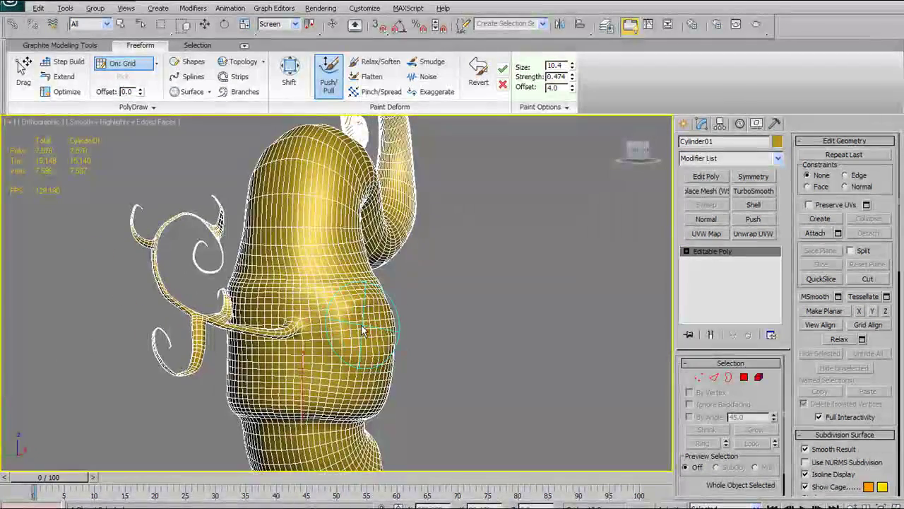
# - Push a deep hollow into the cylinder wall beside the branch's base with Push/Pull, enlarging the brush to Size 32.2 and Strength 1.526
pyautogui.moveTo(366, 342)
pyautogui.mouseDown()
pyautogui.moveTo(356, 311)
pyautogui.moveTo(362, 325)
pyautogui.moveTo(352, 340)
pyautogui.moveTo(348, 332)
pyautogui.moveTo(344, 353)
pyautogui.moveTo(354, 359)
pyautogui.moveTo(375, 334)
pyautogui.moveTo(371, 346)
pyautogui.mouseUp()
pyautogui.keyDown('alt'); pyautogui.moveTo(371, 347); pyautogui.dragTo(352, 349, button='middle'); pyautogui.keyUp('alt')
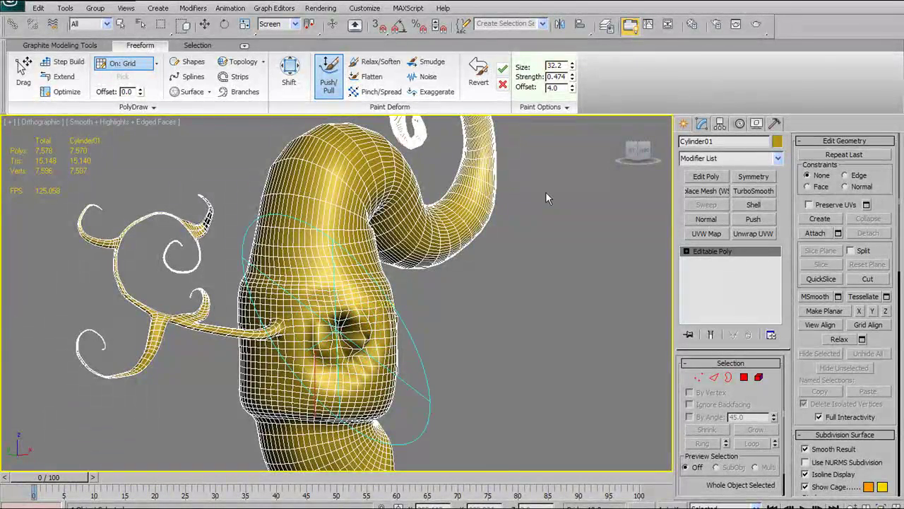
pyautogui.keyDown('alt'); pyautogui.moveTo(424, 289); pyautogui.dragTo(382, 338, button='middle'); pyautogui.keyUp('alt')
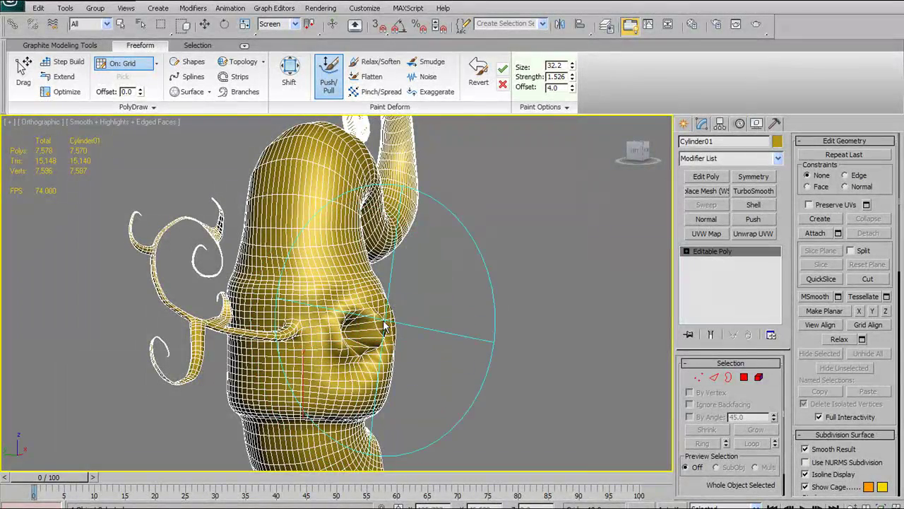
pyautogui.moveTo(385, 327)
pyautogui.keyDown('ctrl'); pyautogui.mouseDown()
pyautogui.moveTo(356, 329)
pyautogui.moveTo(387, 327)
pyautogui.mouseUp(); pyautogui.keyUp('ctrl')
pyautogui.moveTo(403, 332)
pyautogui.keyDown('alt'); pyautogui.mouseDown(button='middle')
pyautogui.moveTo(433, 347)
pyautogui.moveTo(311, 335)
pyautogui.moveTo(436, 330)
pyautogui.moveTo(410, 331)
pyautogui.mouseUp(button='middle'); pyautogui.keyUp('alt')
pyautogui.scroll(2, 425, 327)
pyautogui.scroll(-1, 426, 328)
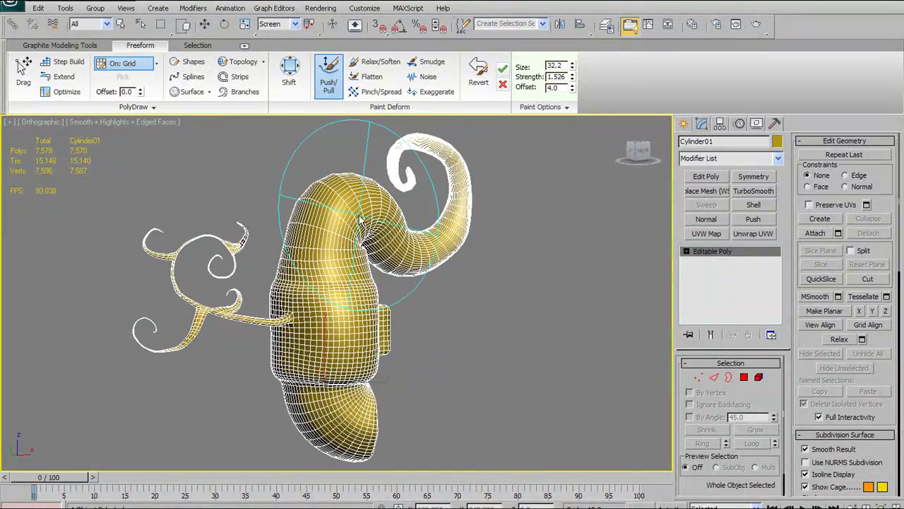
# - Leave Push/Pull painting for the Move tool and deselect the cylinder
pyautogui.keyDown('alt'); pyautogui.moveTo(359, 220); pyautogui.dragTo(495, 233, button='middle'); pyautogui.keyUp('alt')
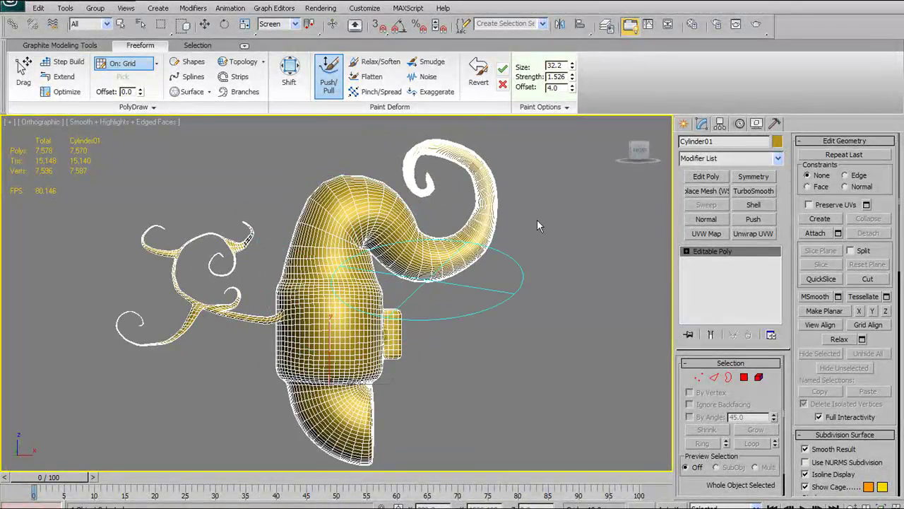
pyautogui.click(205, 25)
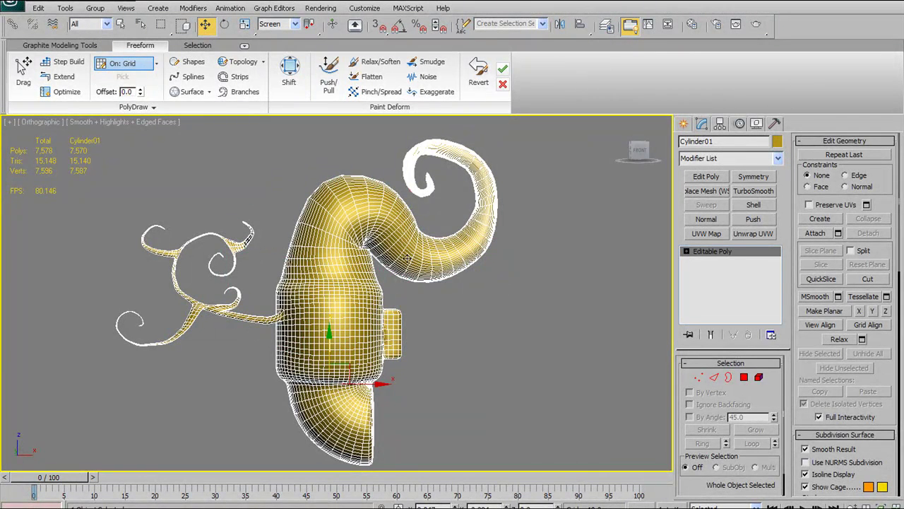
pyautogui.click(552, 251)
# - Reselect the cylinder and review the Graphite Modeling and Freeform tool sets available for it
pyautogui.click(73, 47)
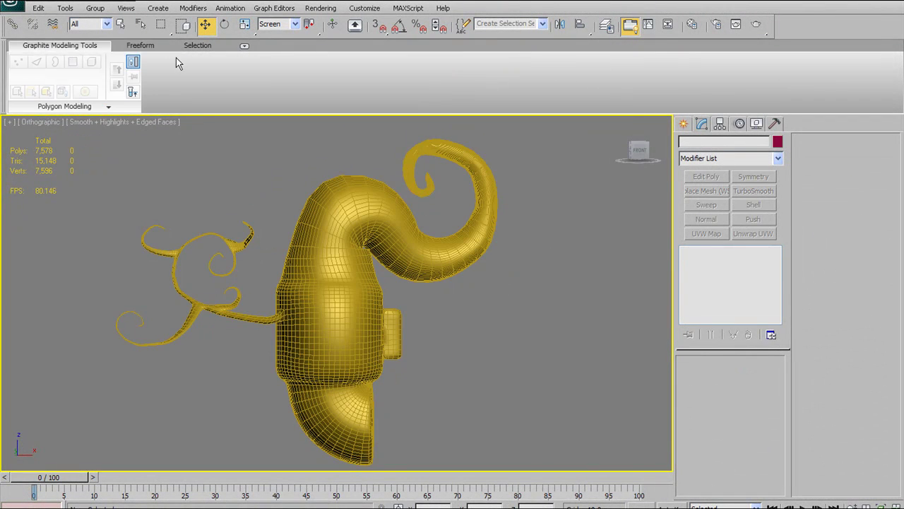
pyautogui.click(339, 265)
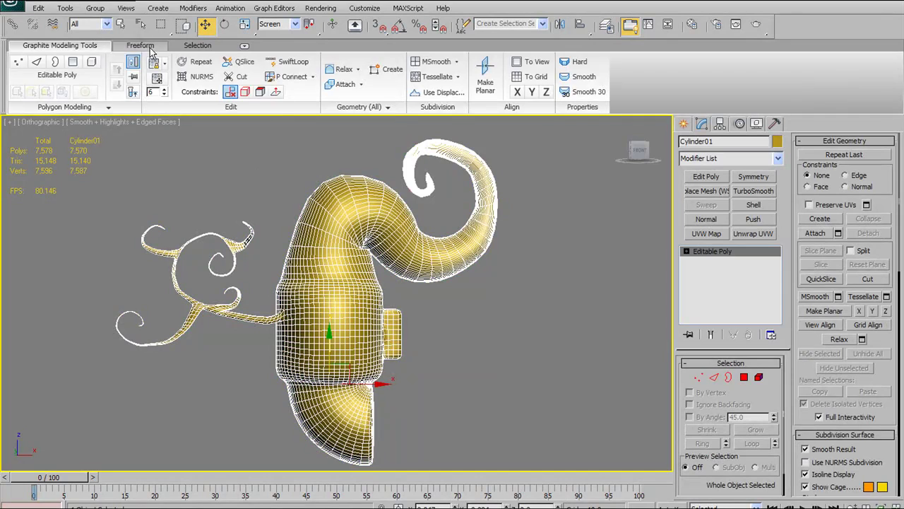
pyautogui.click(148, 47)
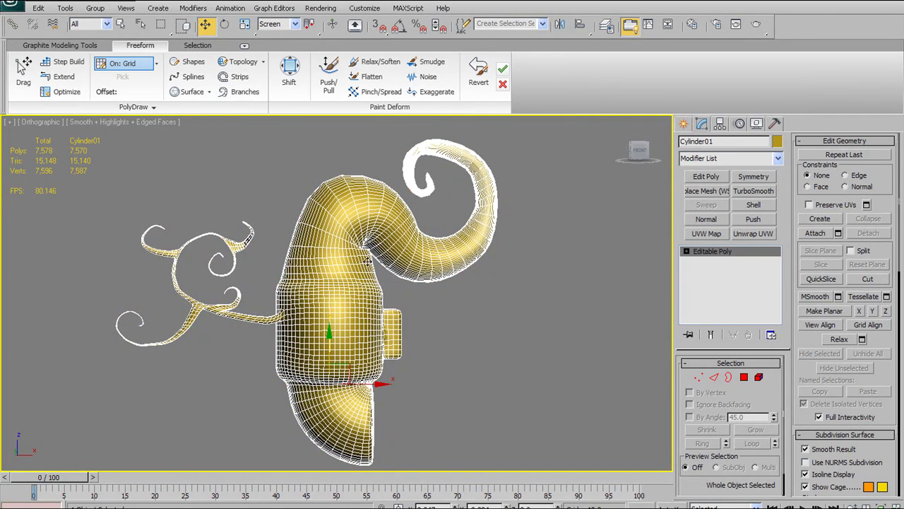
pyautogui.keyDown('alt'); pyautogui.moveTo(367, 262); pyautogui.dragTo(341, 264, button='middle'); pyautogui.keyUp('alt')
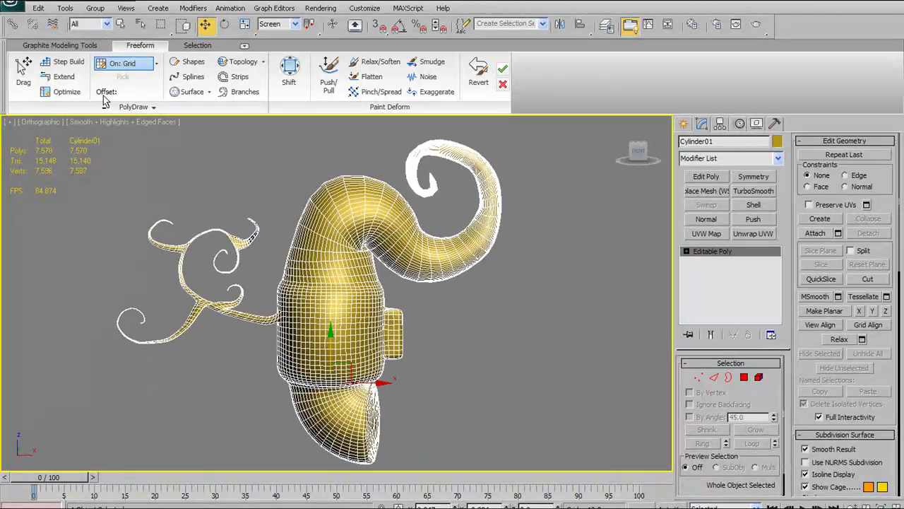
pyautogui.click(67, 48)
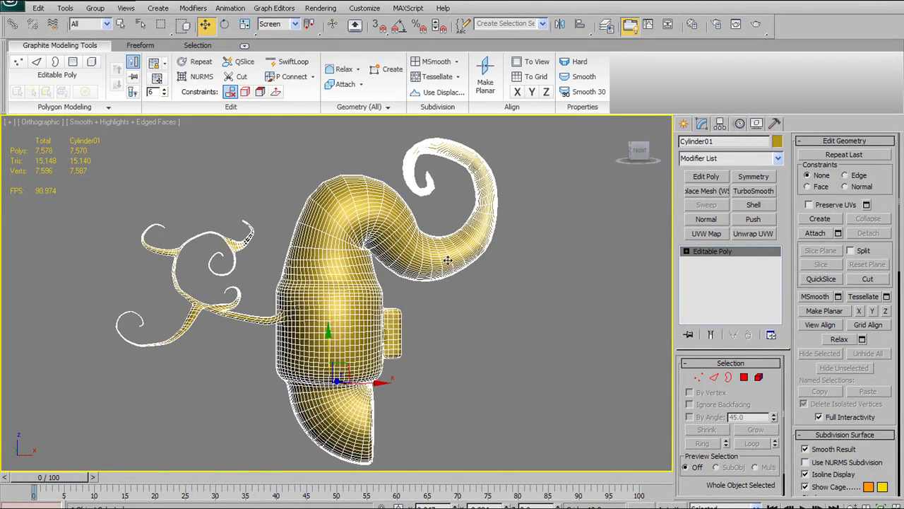